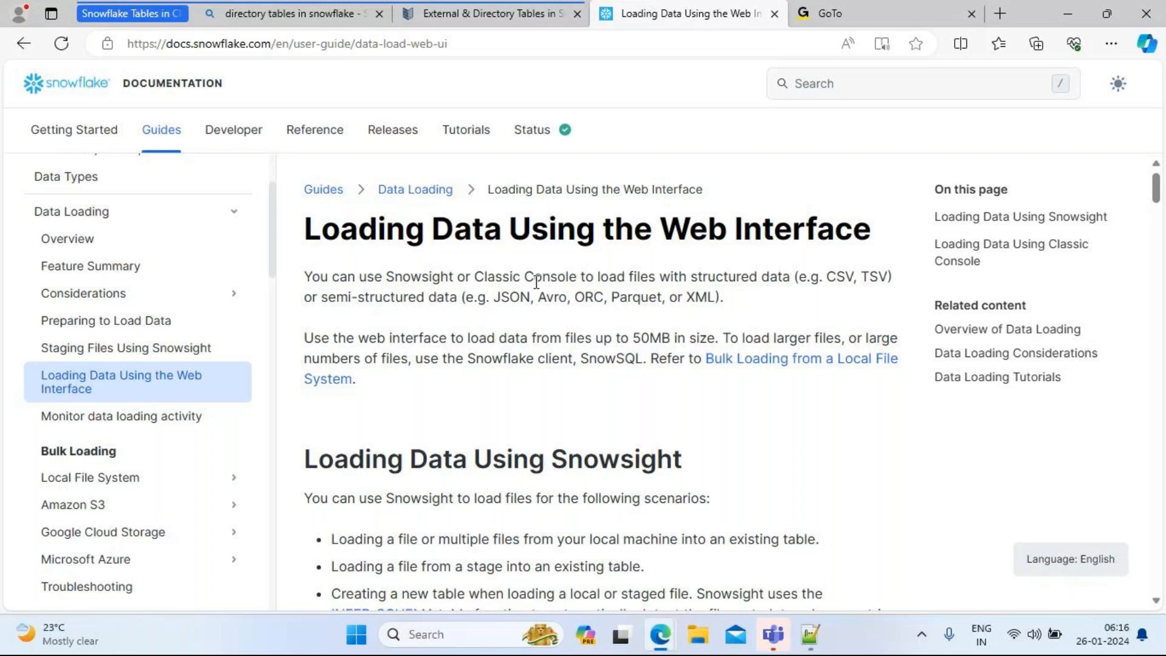
Step: Scroll the documentation down to the Loading Data Using Snowsight section and its supported load scenarios
{"action": "double_click", "coordinate": [419, 277]}
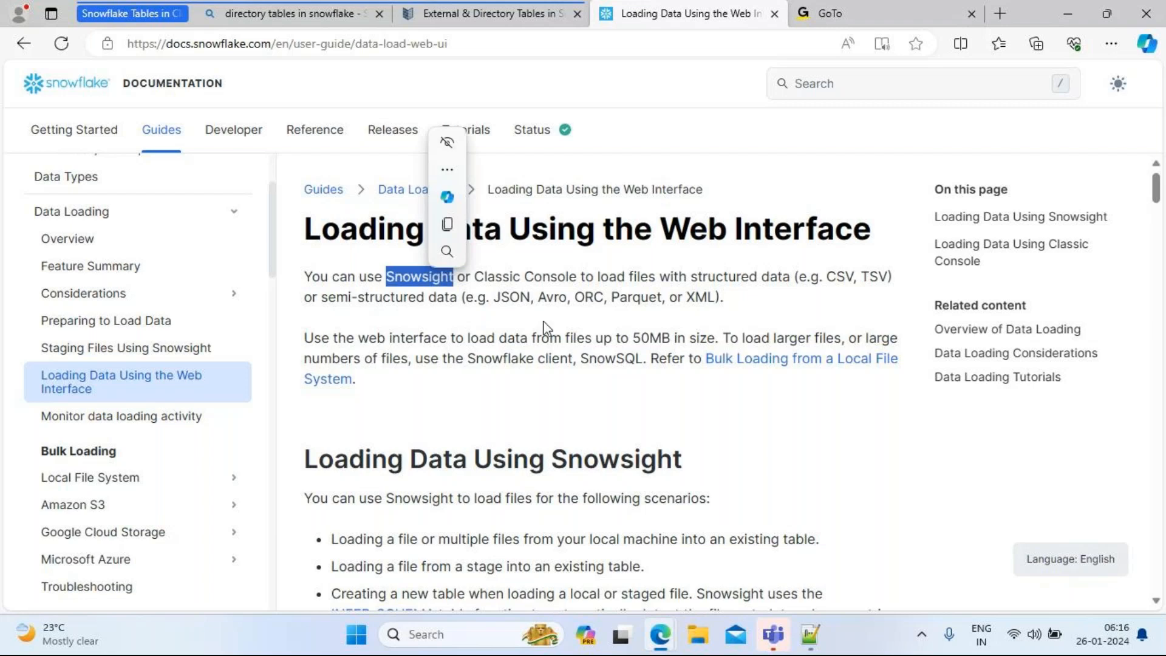
{"action": "left_click", "coordinate": [770, 320]}
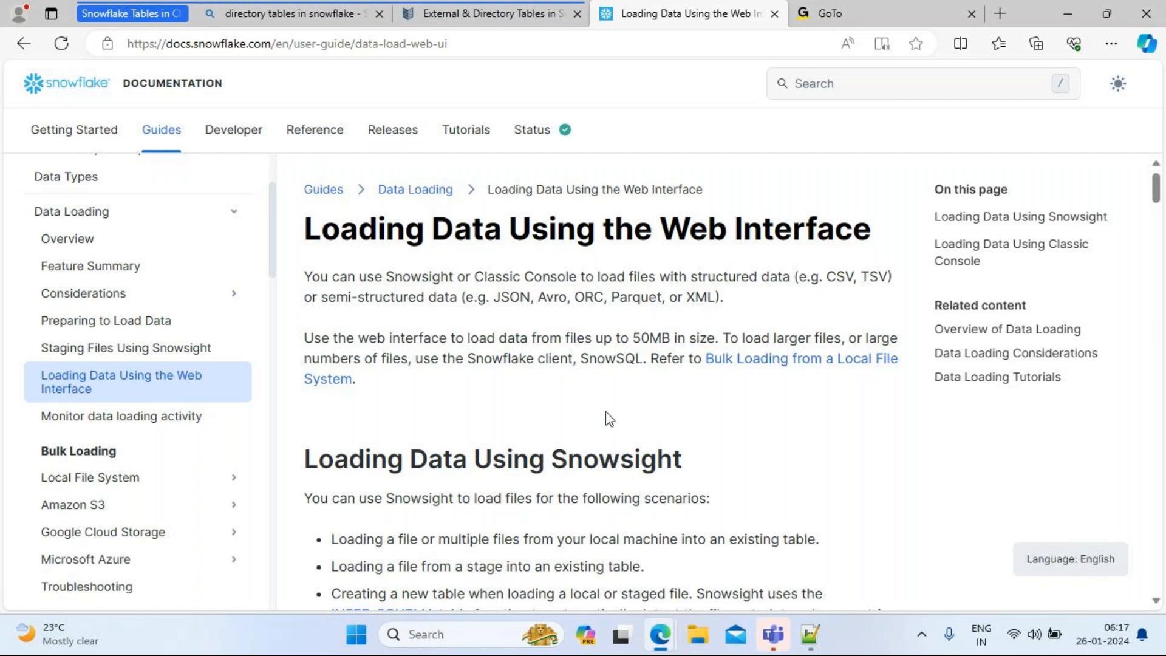
{"action": "scroll", "coordinate": [606, 410], "scroll_direction": "down", "scroll_amount": 3}
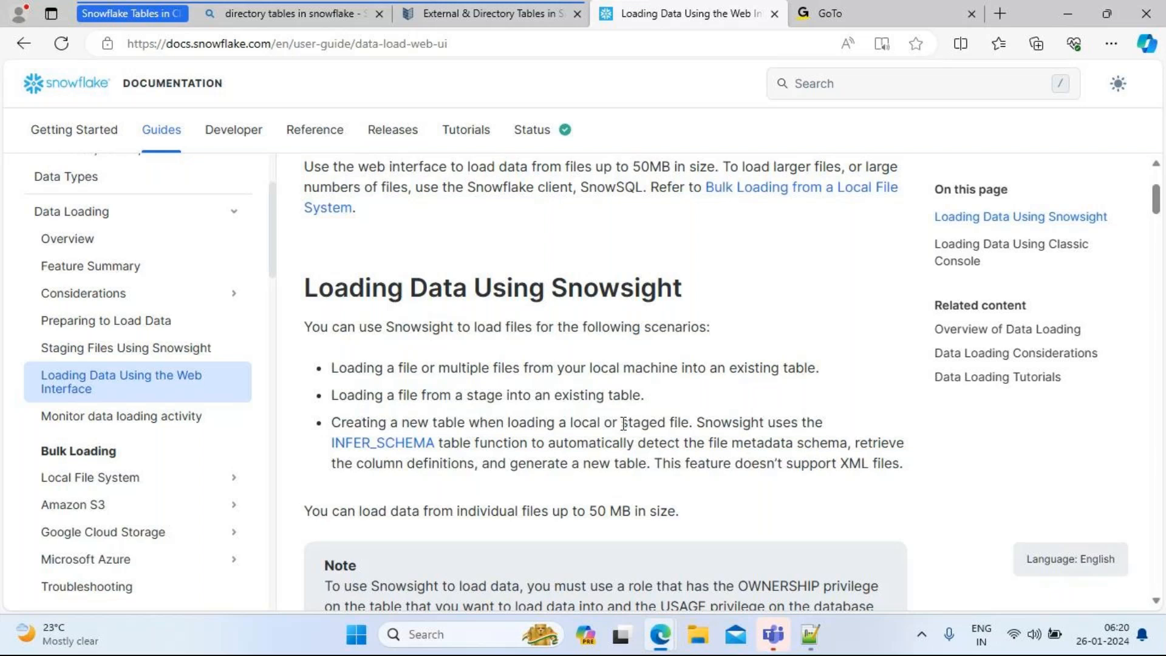
Step: Go to the Snowflake web app in a new browser tab
{"action": "left_click", "coordinate": [1000, 15]}
{"action": "type", "text": "snowflake"}
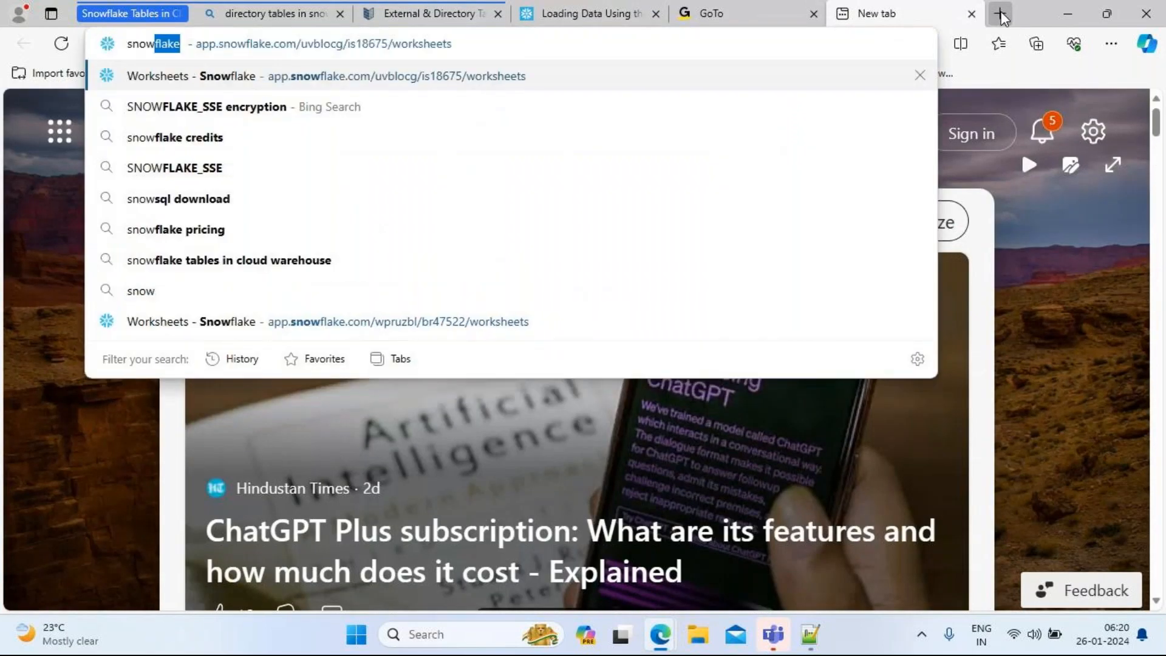
{"action": "key", "text": "Return"}
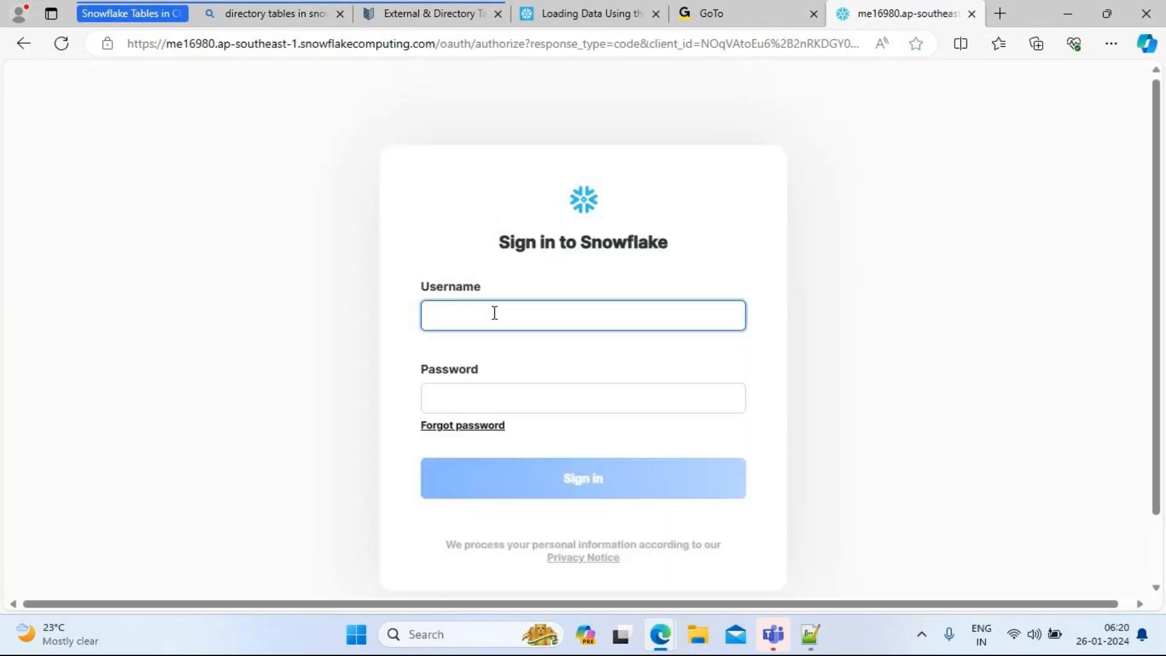
Step: Sign in with the account username and password, then go to the databases list
{"action": "type", "text": "cloudfire84211"}
{"action": "key", "text": "Tab"}
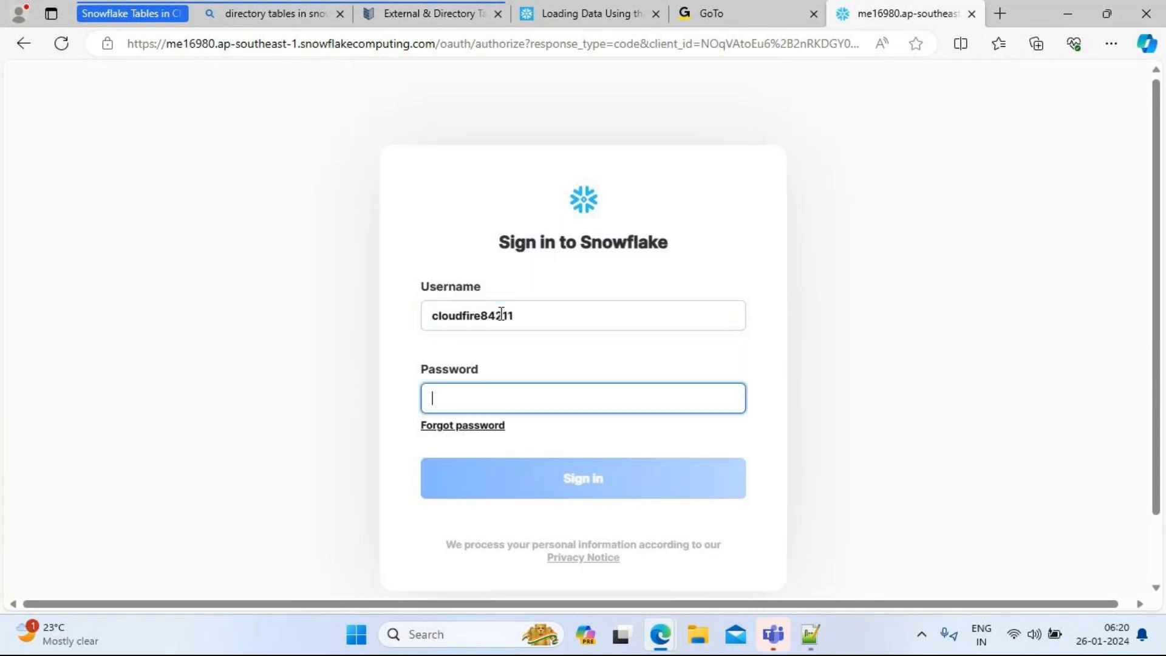
{"action": "type", "text": "**********"}
{"action": "key", "text": "Return"}
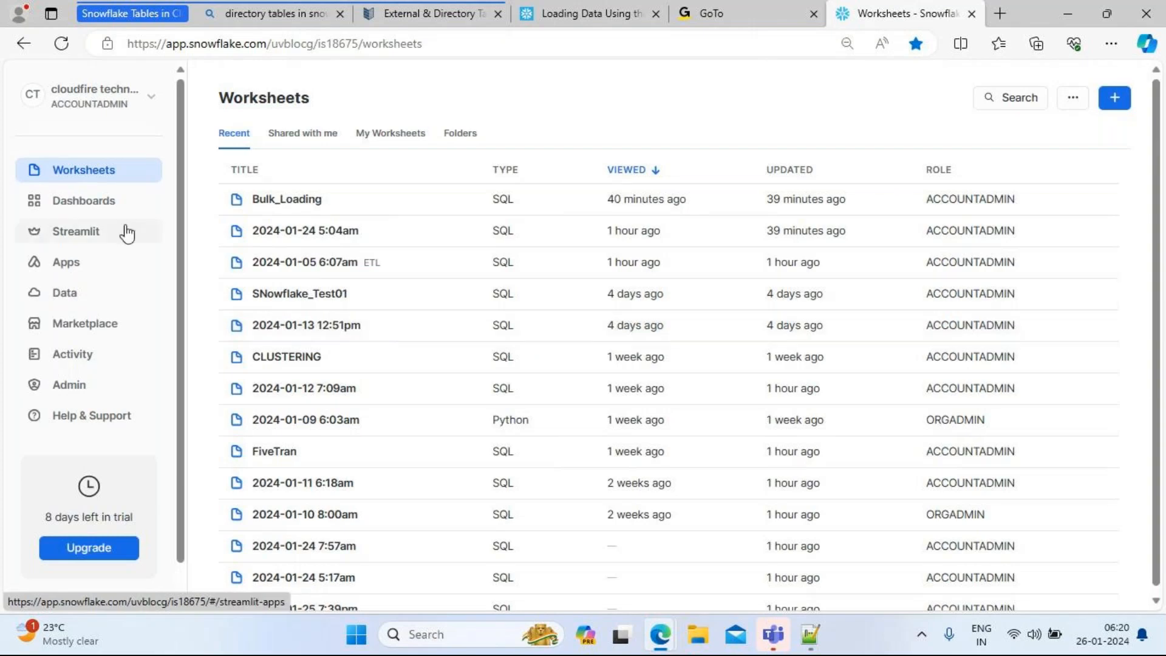
{"action": "left_click", "coordinate": [57, 298]}
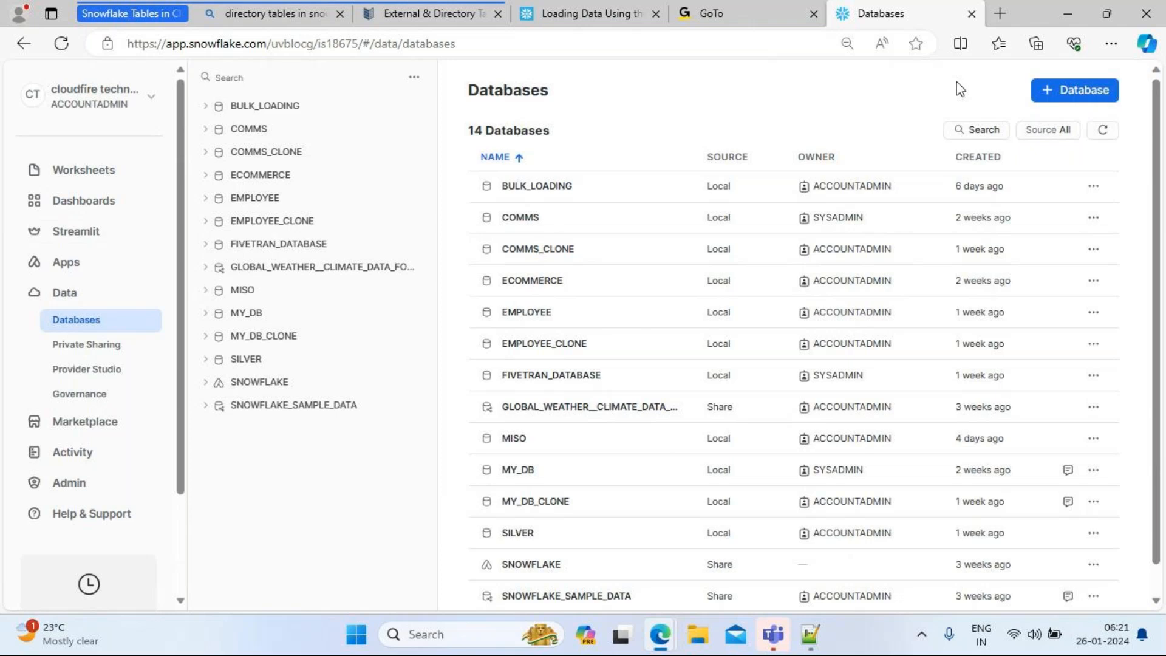
Step: Start creating a new database from the Databases page
{"action": "left_click", "coordinate": [1080, 96]}
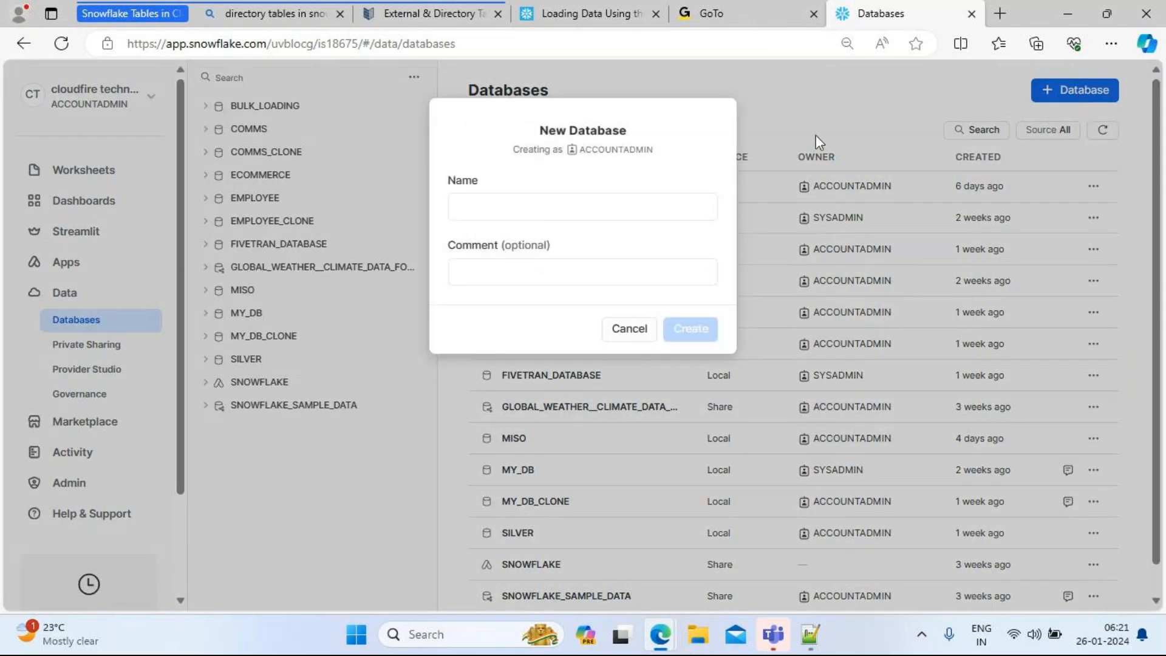
{"action": "left_click", "coordinate": [498, 212]}
{"action": "type", "text": "b"}
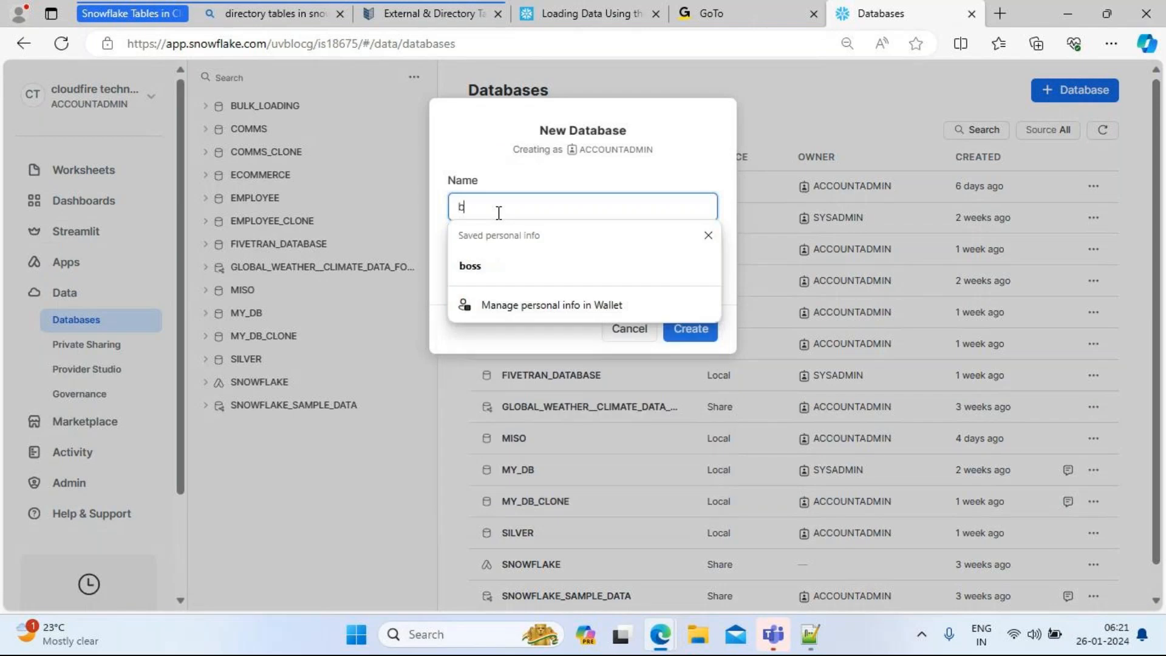
{"action": "type", "text": "ulk_loading"}
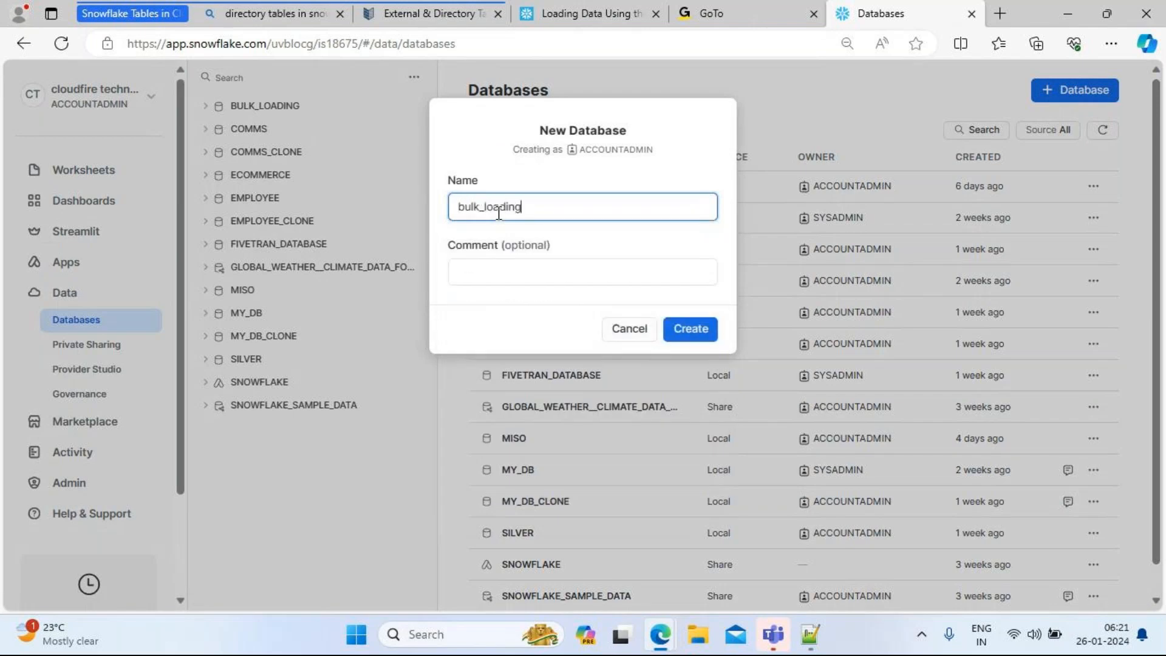
{"action": "key", "text": "BackSpace"}
{"action": "type", "text": "g_ff_db"}
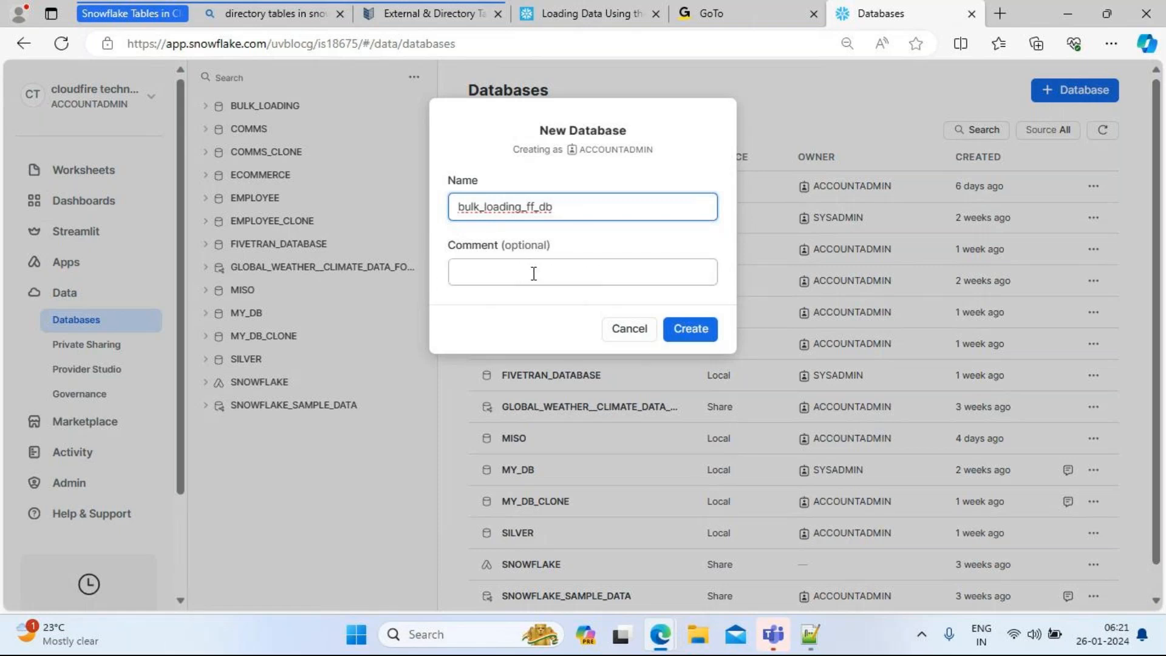
{"action": "left_click", "coordinate": [695, 335]}
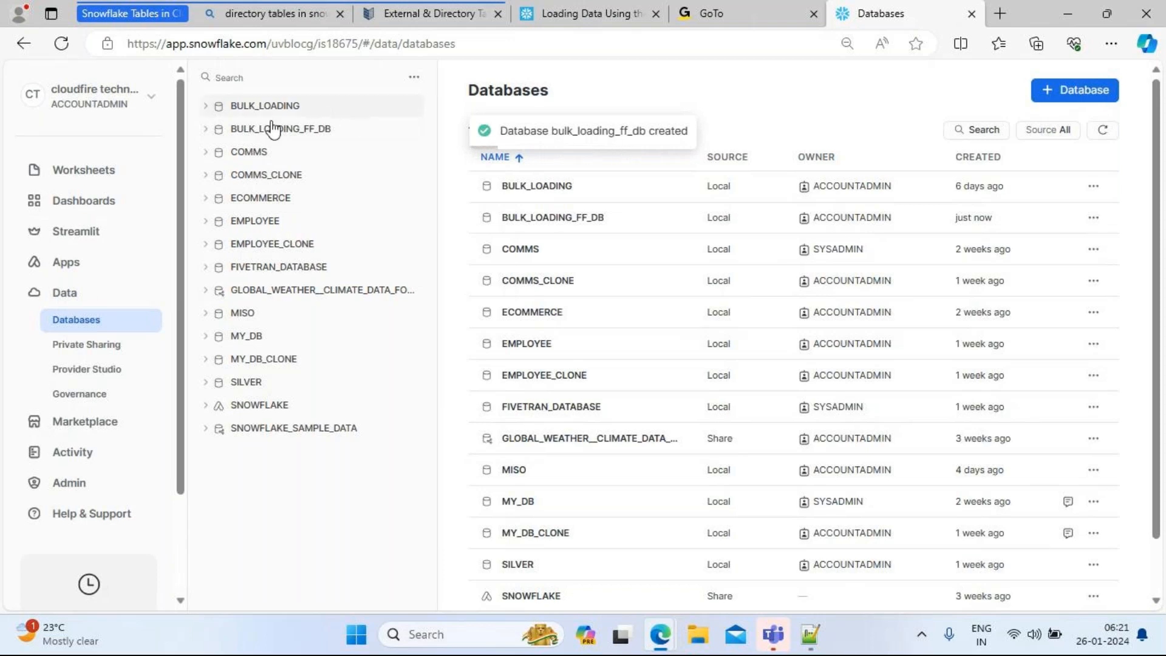
{"action": "left_click", "coordinate": [205, 130]}
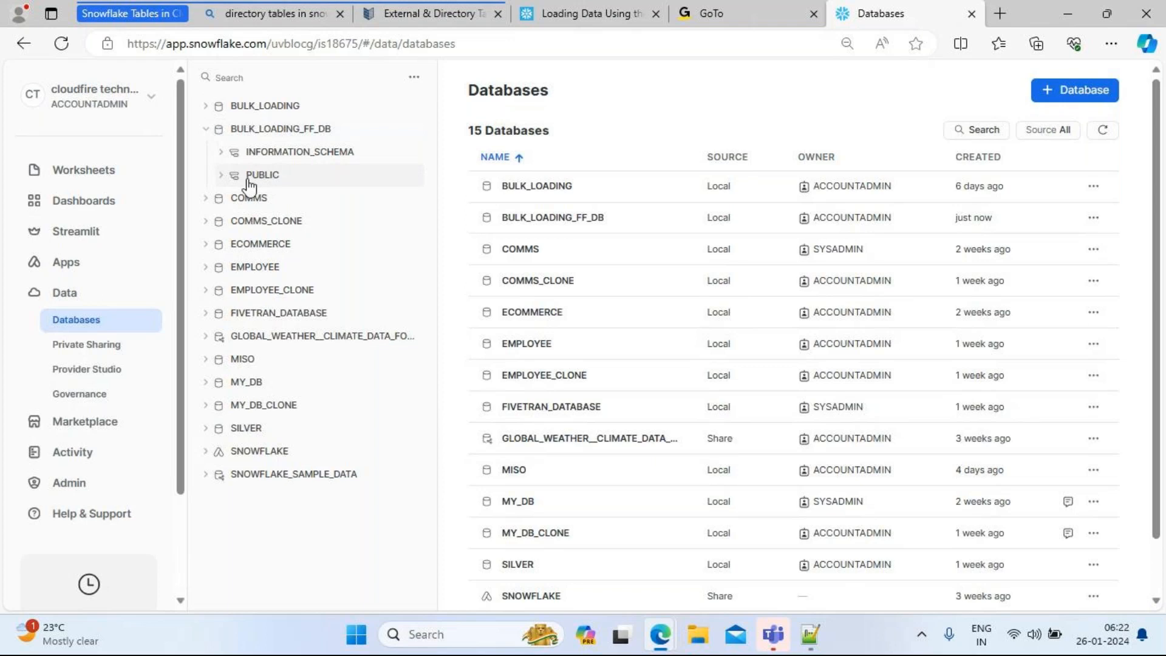
{"action": "left_click", "coordinate": [222, 179]}
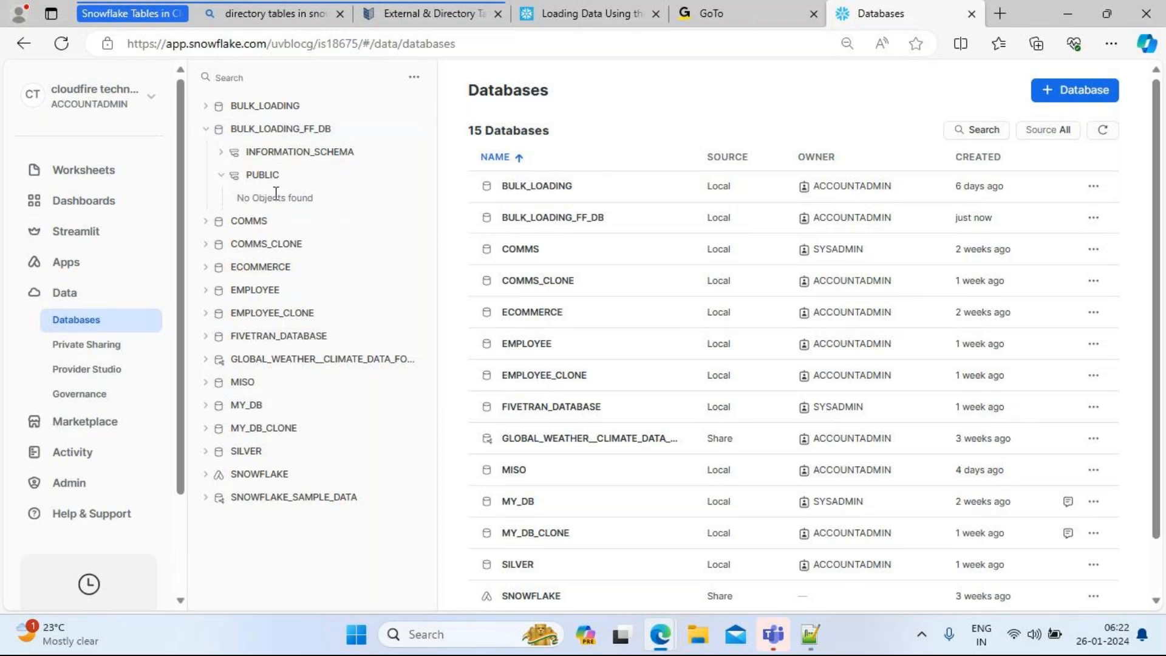
{"action": "left_click", "coordinate": [221, 153]}
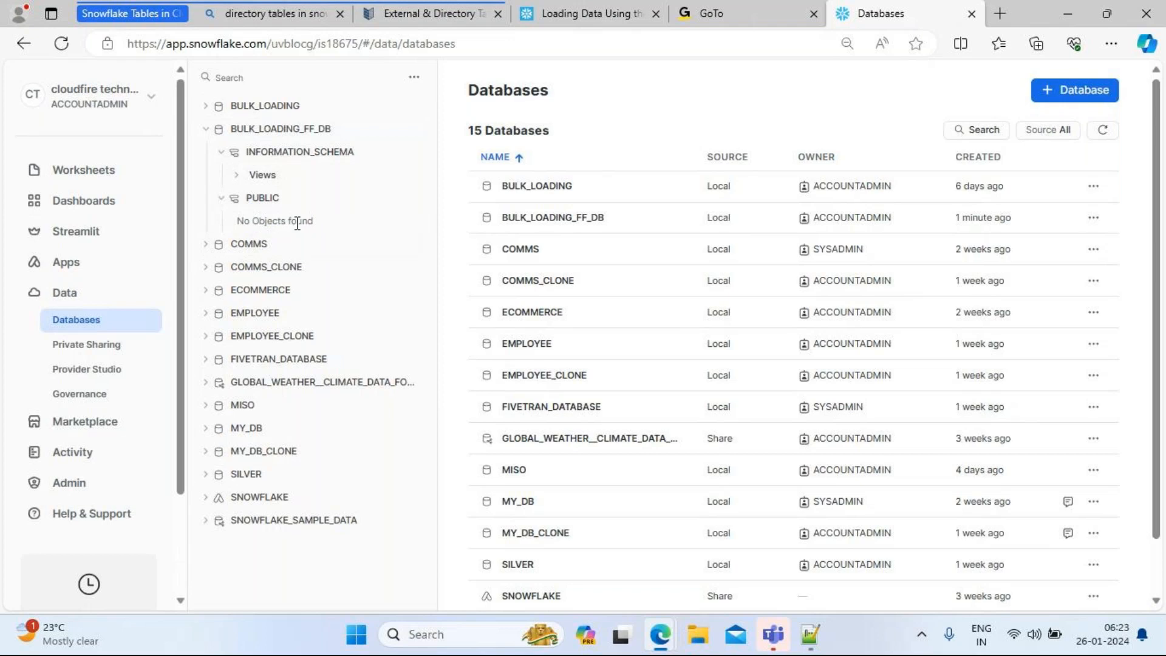
{"action": "left_click", "coordinate": [222, 153]}
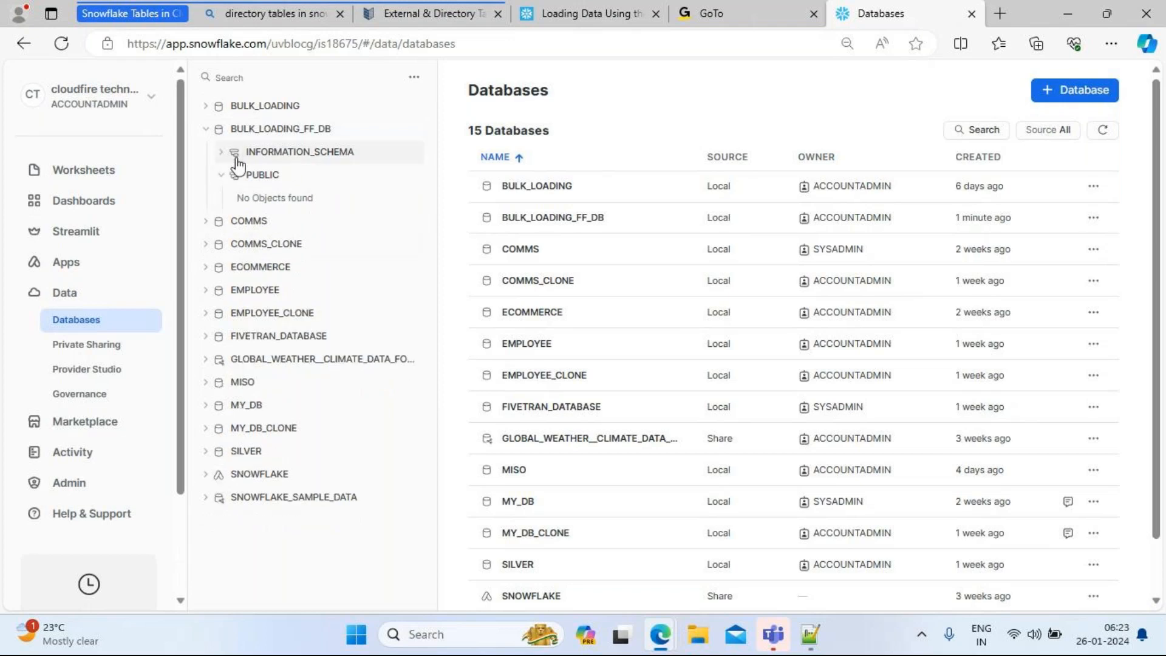
Step: Open the BULK_LOADING_FF_DB Database Details page from the object tree
{"action": "left_click", "coordinate": [272, 130]}
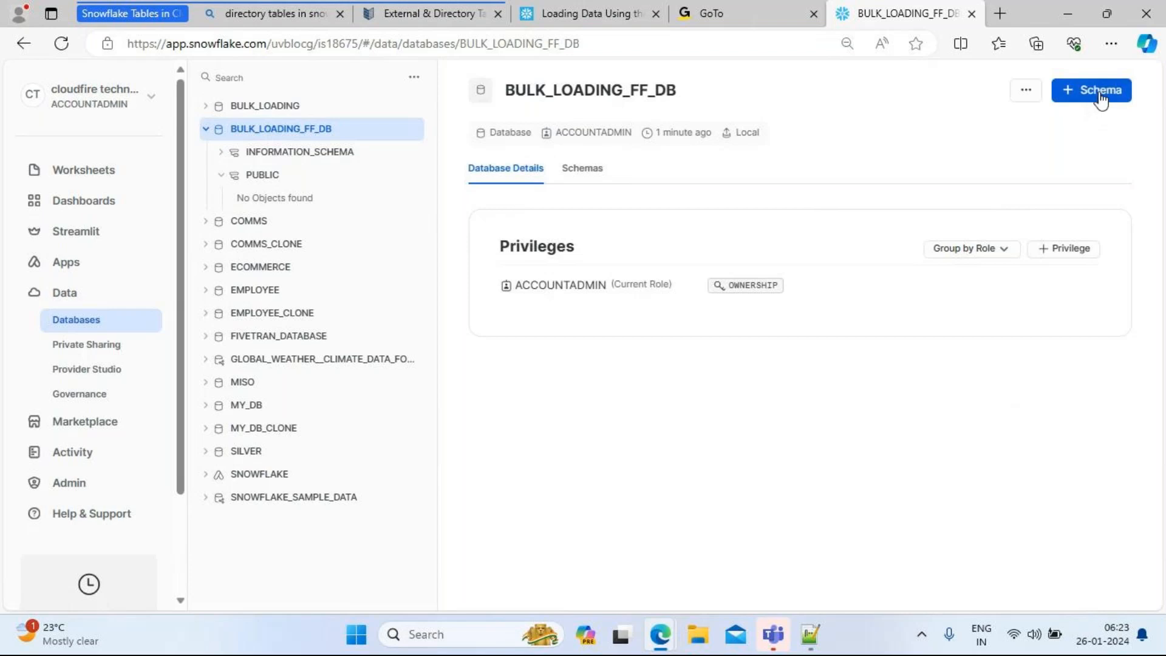
{"action": "mouse_move", "coordinate": [657, 630]}
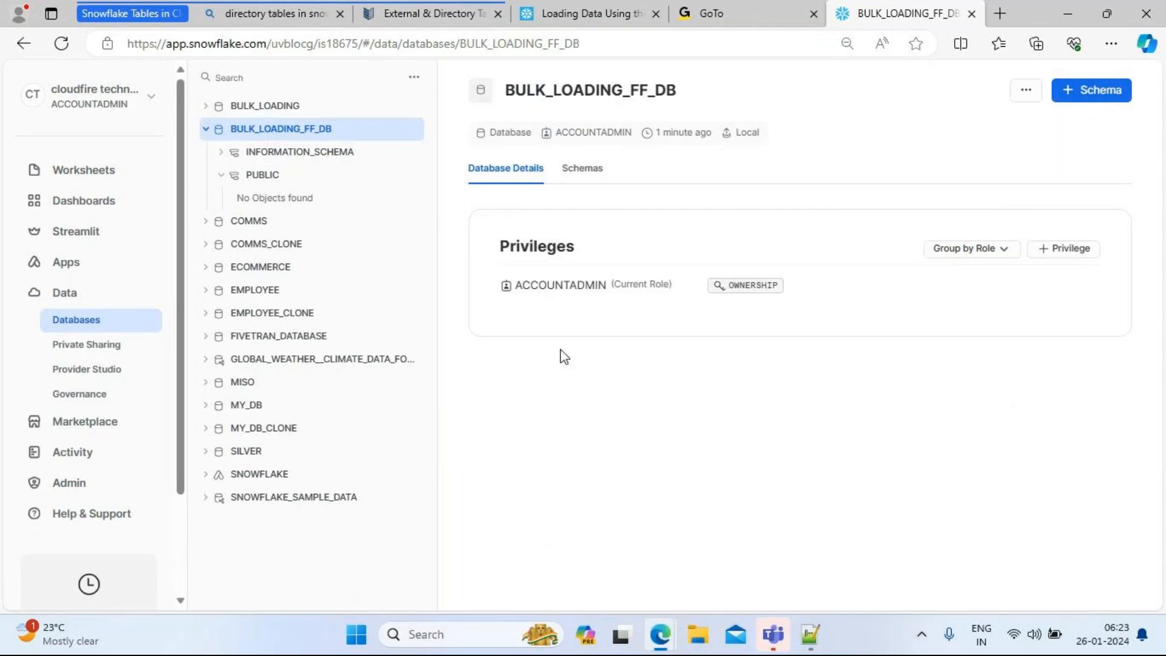
{"action": "mouse_move", "coordinate": [589, 298]}
{"action": "mouse_move", "coordinate": [650, 296]}
Step: Create schema FF_CSV in BULK_LOADING_FF_DB and open its schema page
{"action": "left_click", "coordinate": [1103, 93]}
{"action": "left_click", "coordinate": [534, 208]}
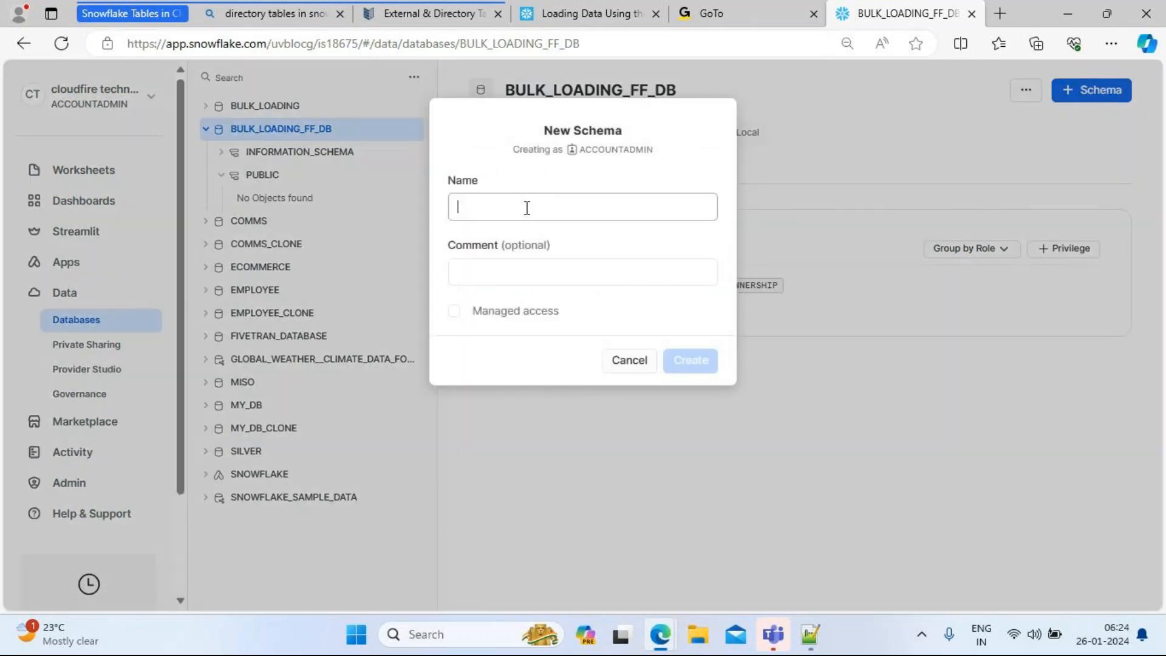
{"action": "left_click", "coordinate": [526, 208]}
{"action": "type", "text": "FF"}
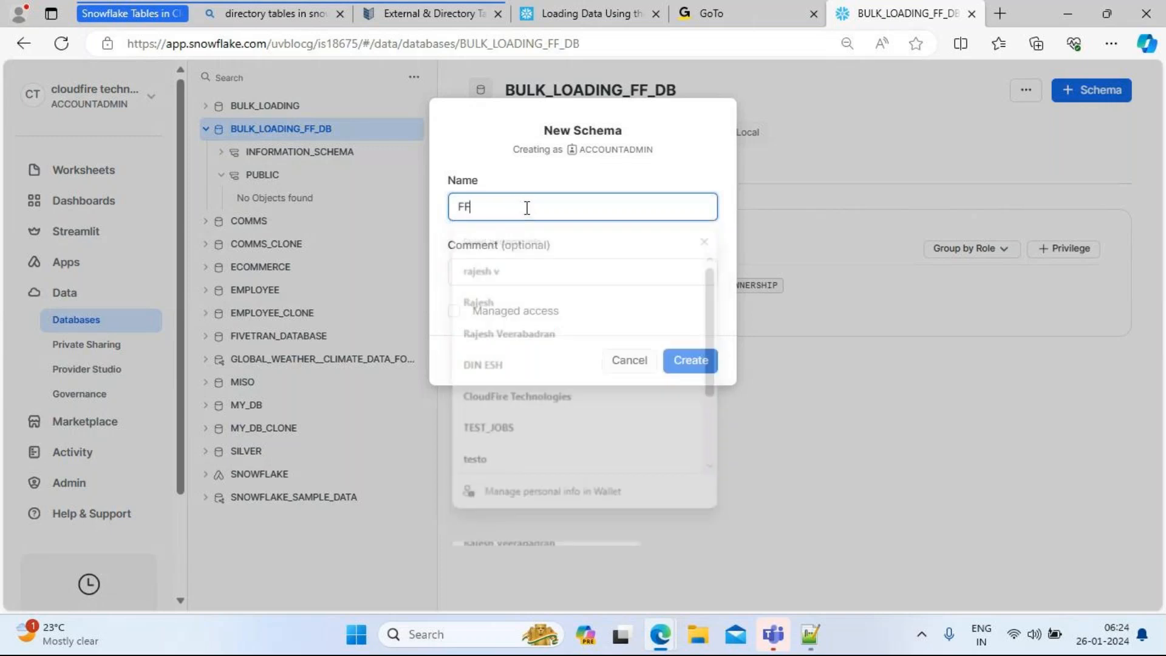
{"action": "type", "text": "_CSV"}
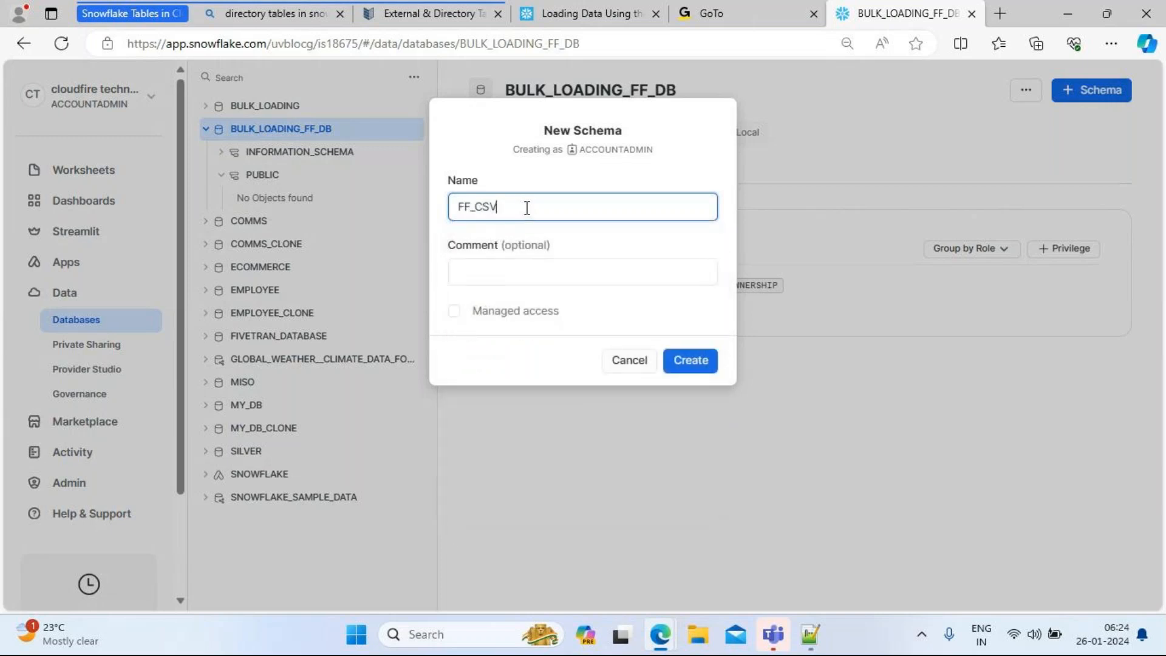
{"action": "left_click", "coordinate": [688, 367]}
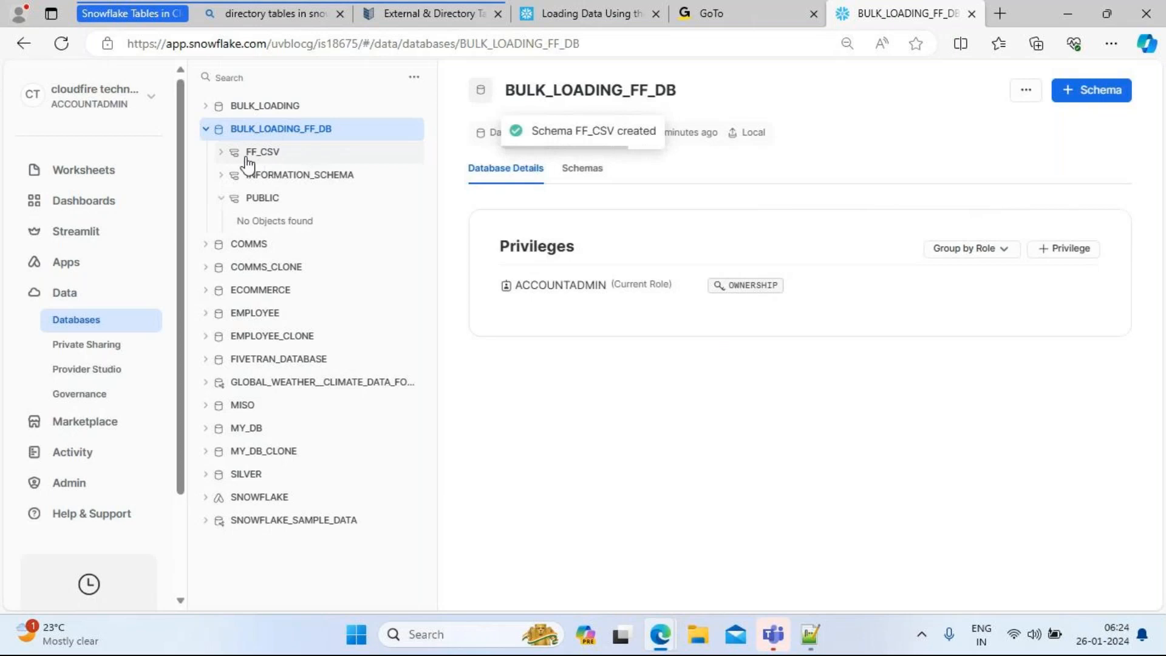
{"action": "left_click", "coordinate": [221, 153]}
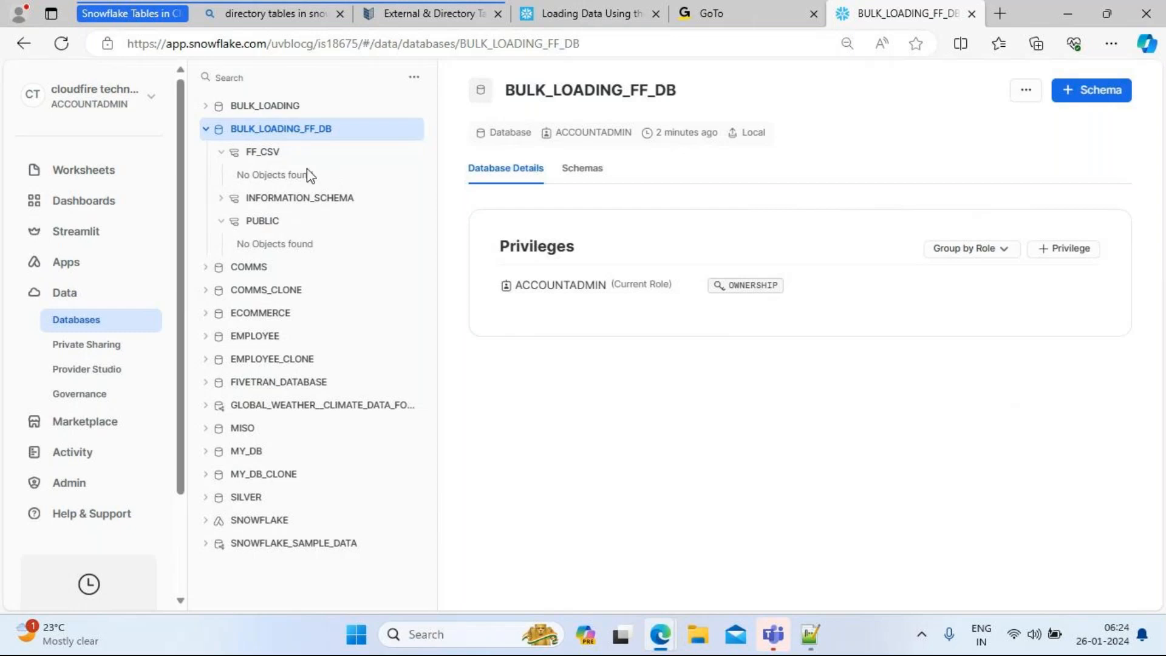
{"action": "left_click", "coordinate": [259, 156]}
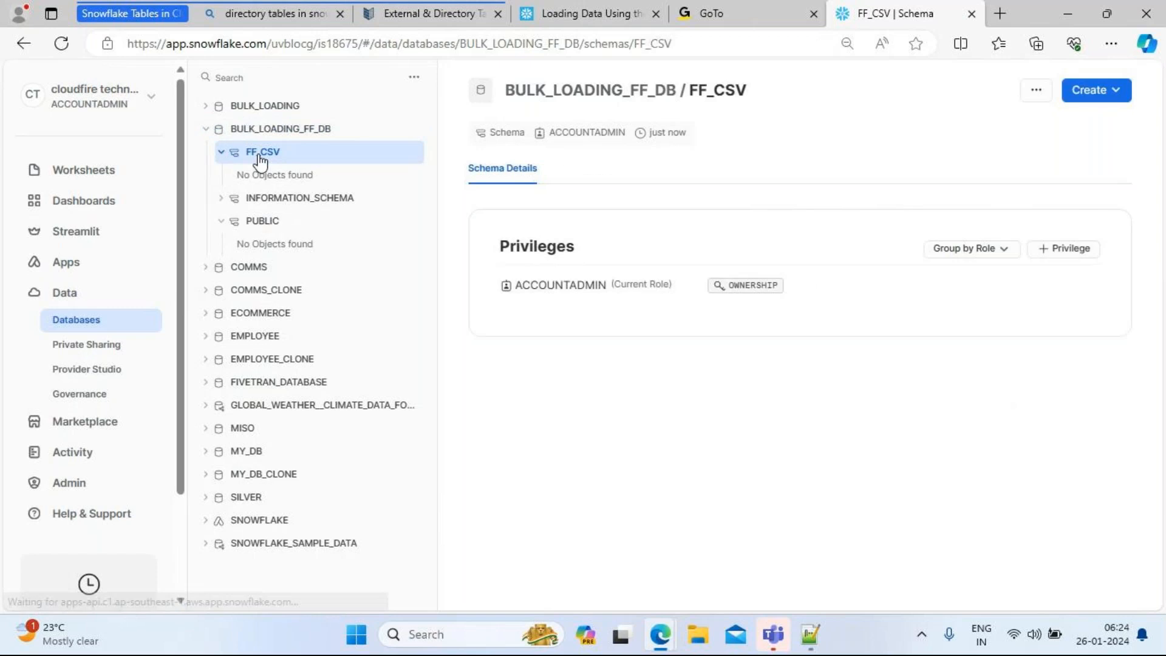
{"action": "left_click", "coordinate": [581, 96]}
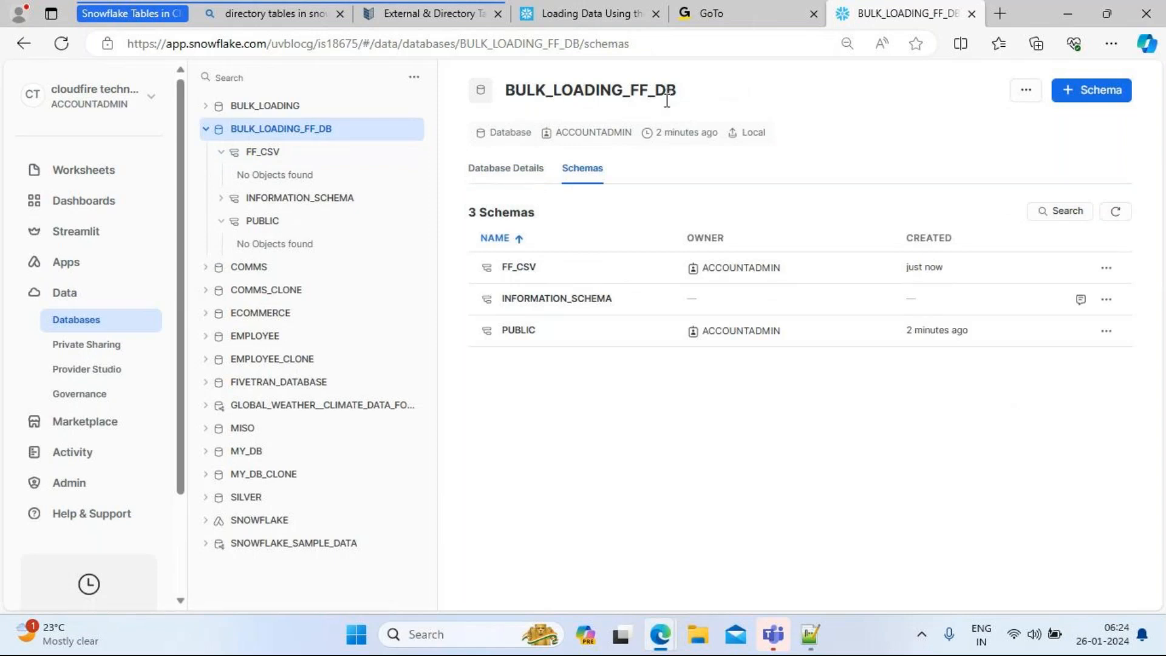
{"action": "left_click", "coordinate": [525, 173]}
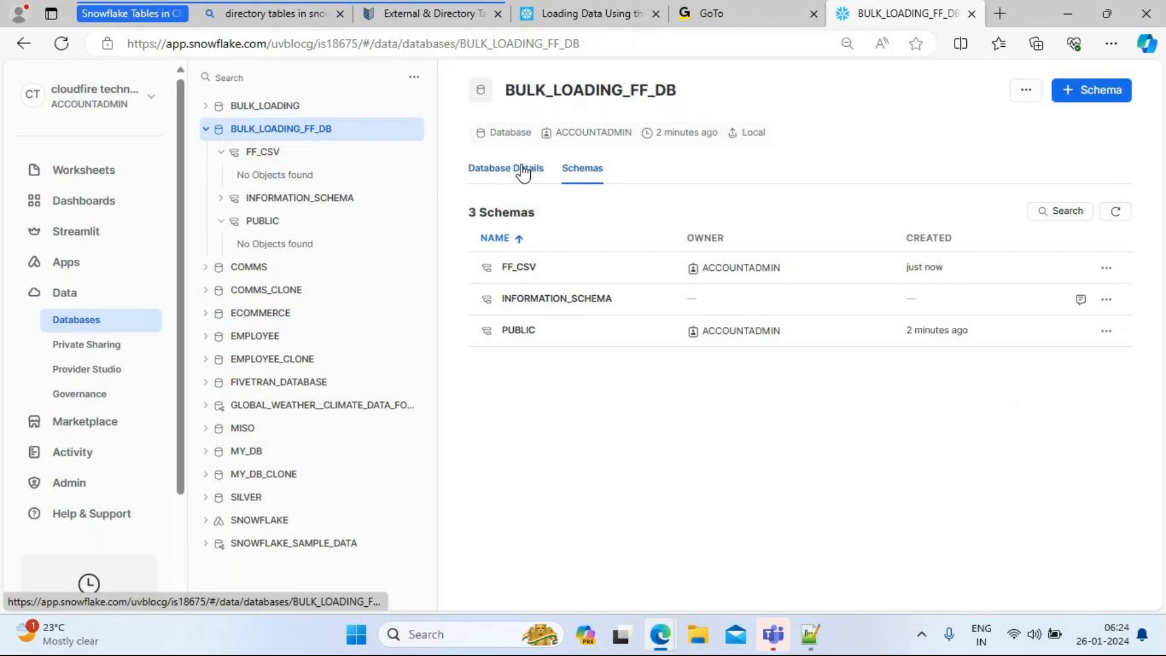
{"action": "left_click", "coordinate": [581, 173]}
{"action": "left_click", "coordinate": [532, 272]}
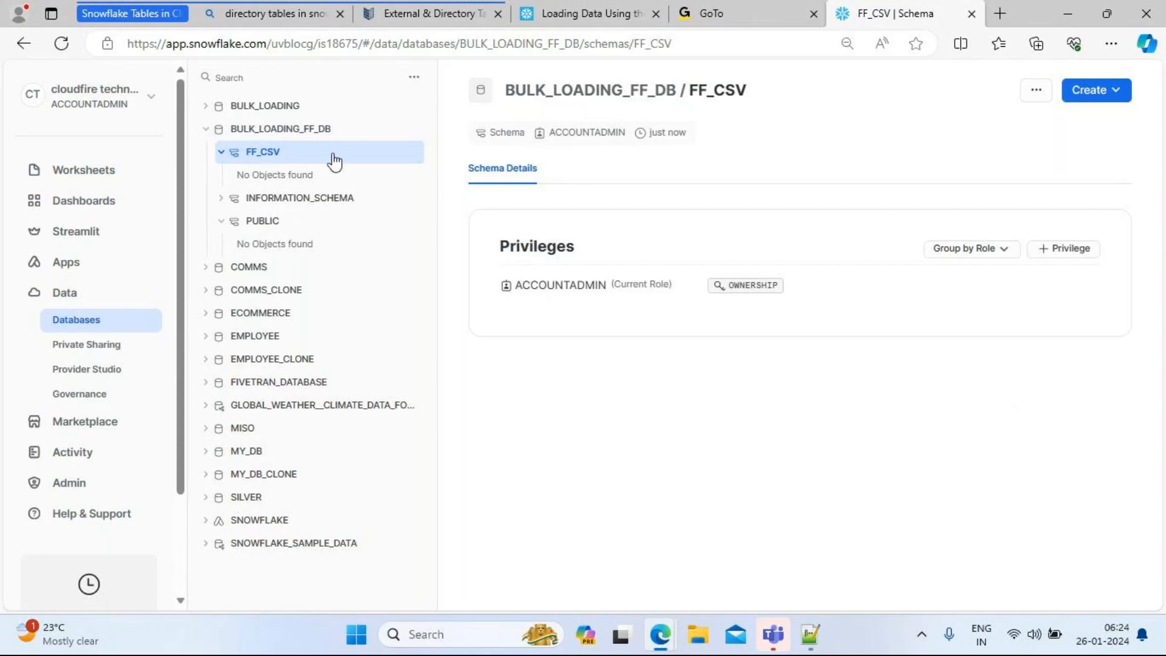
{"action": "left_click", "coordinate": [573, 91]}
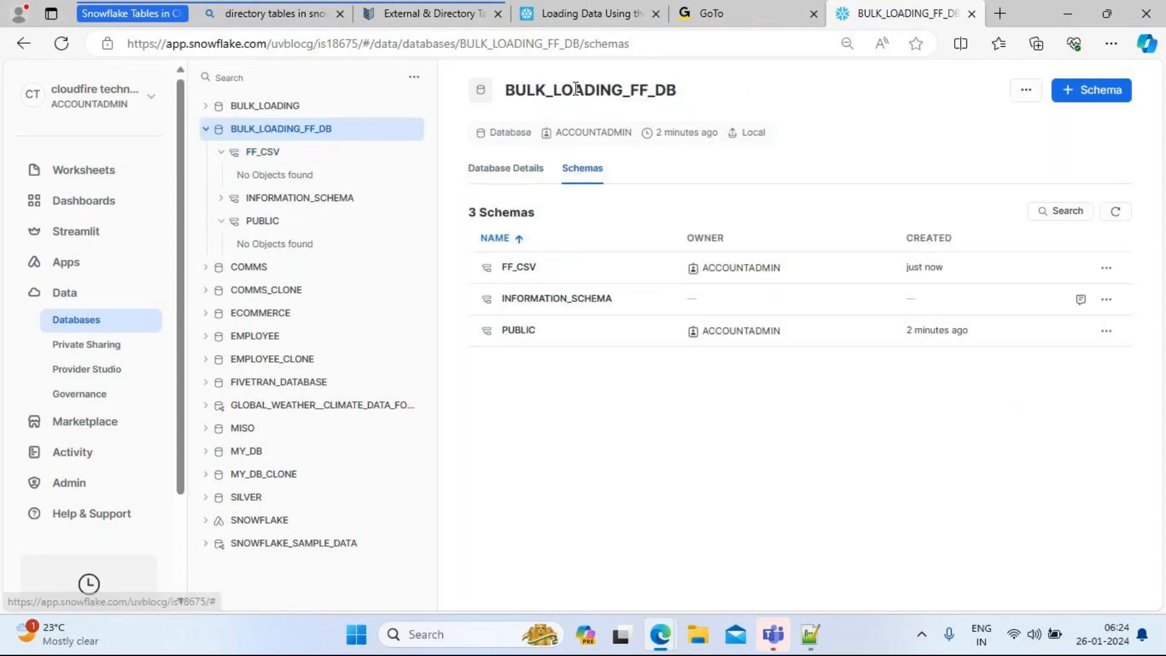
{"action": "left_click", "coordinate": [515, 170]}
{"action": "left_click", "coordinate": [588, 166]}
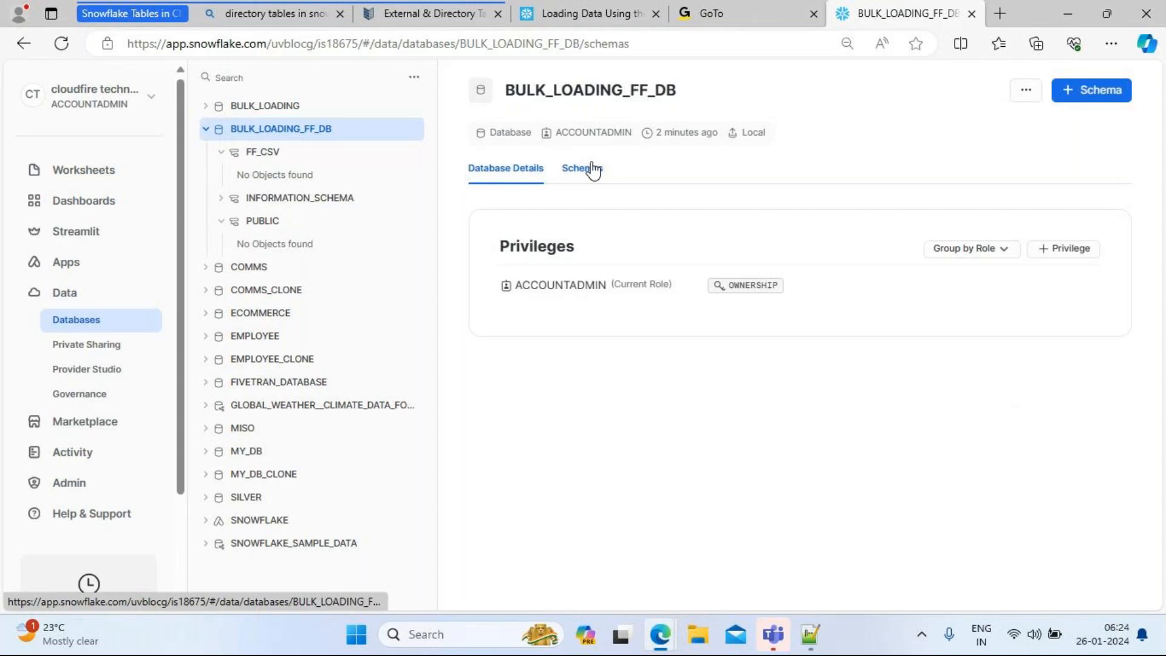
{"action": "left_click", "coordinate": [519, 267]}
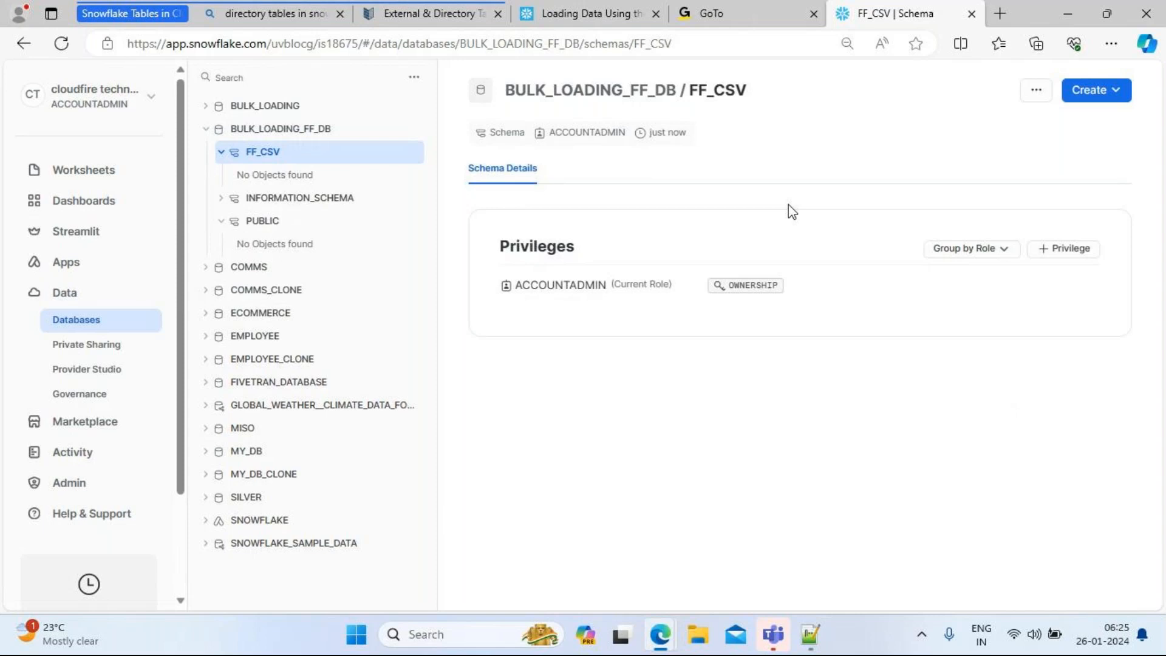
{"action": "left_click", "coordinate": [1120, 99]}
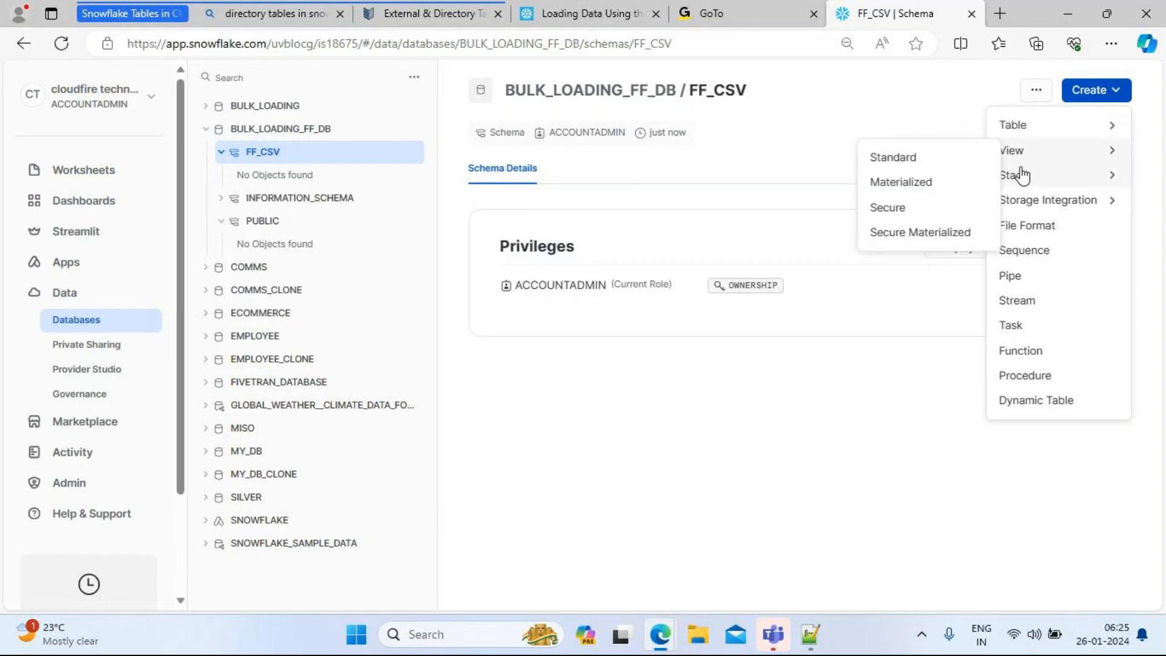
Step: Open a standard create-table template for FF_CSV from the Create > Table menu
{"action": "mouse_move", "coordinate": [1037, 200]}
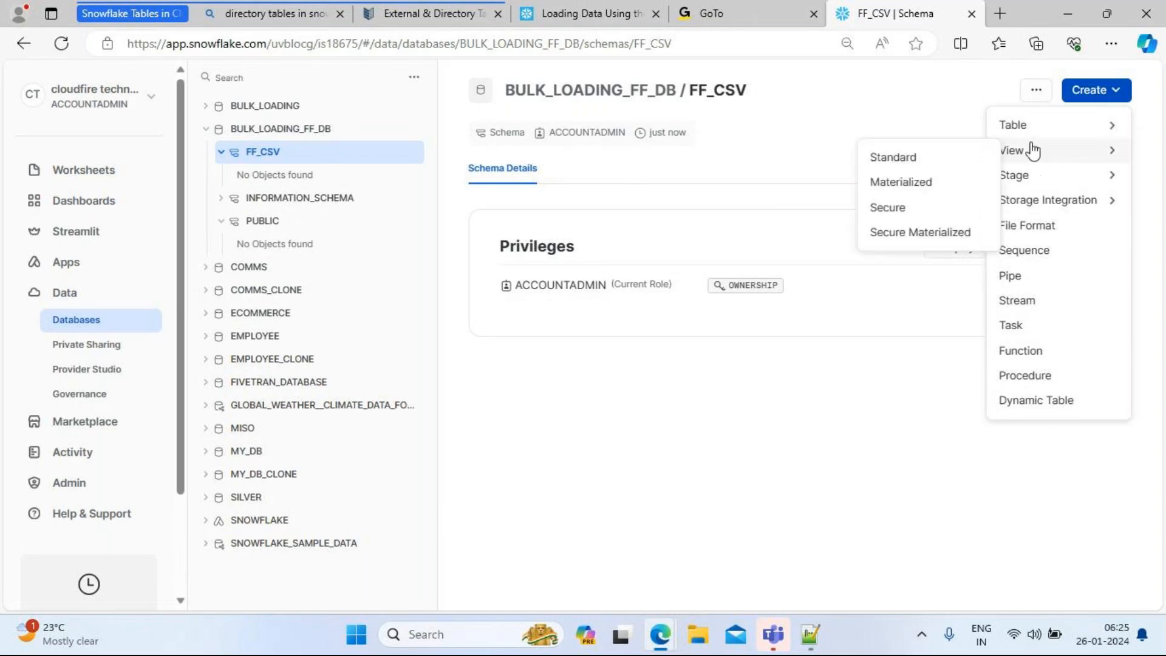
{"action": "mouse_move", "coordinate": [1032, 125]}
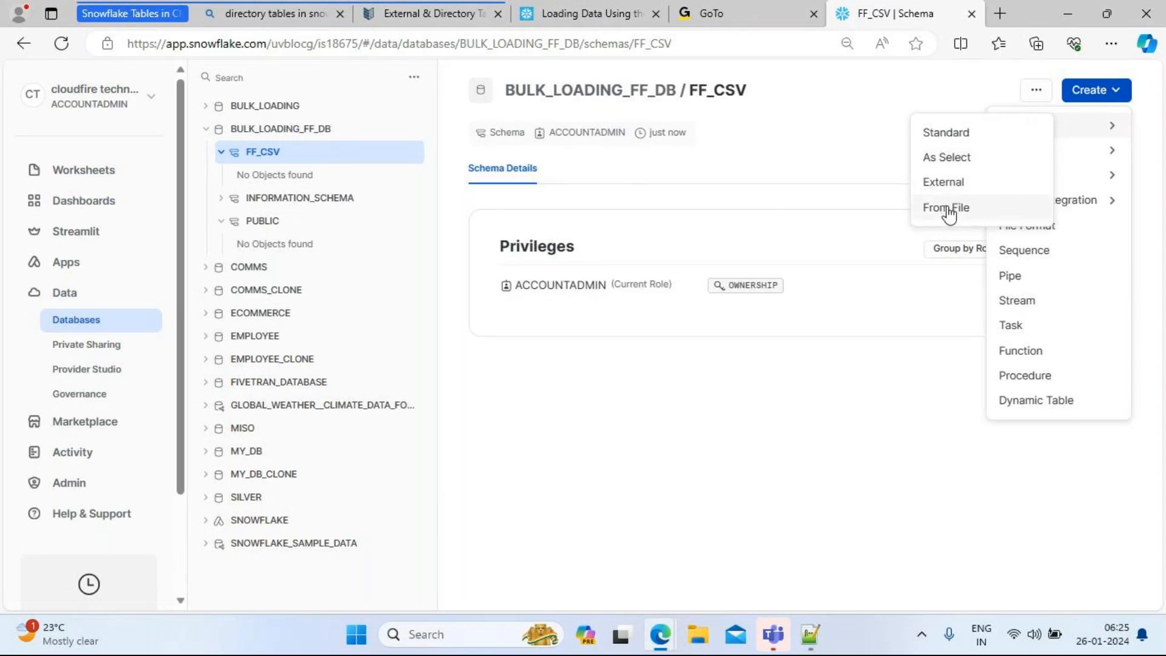
{"action": "left_click", "coordinate": [958, 139]}
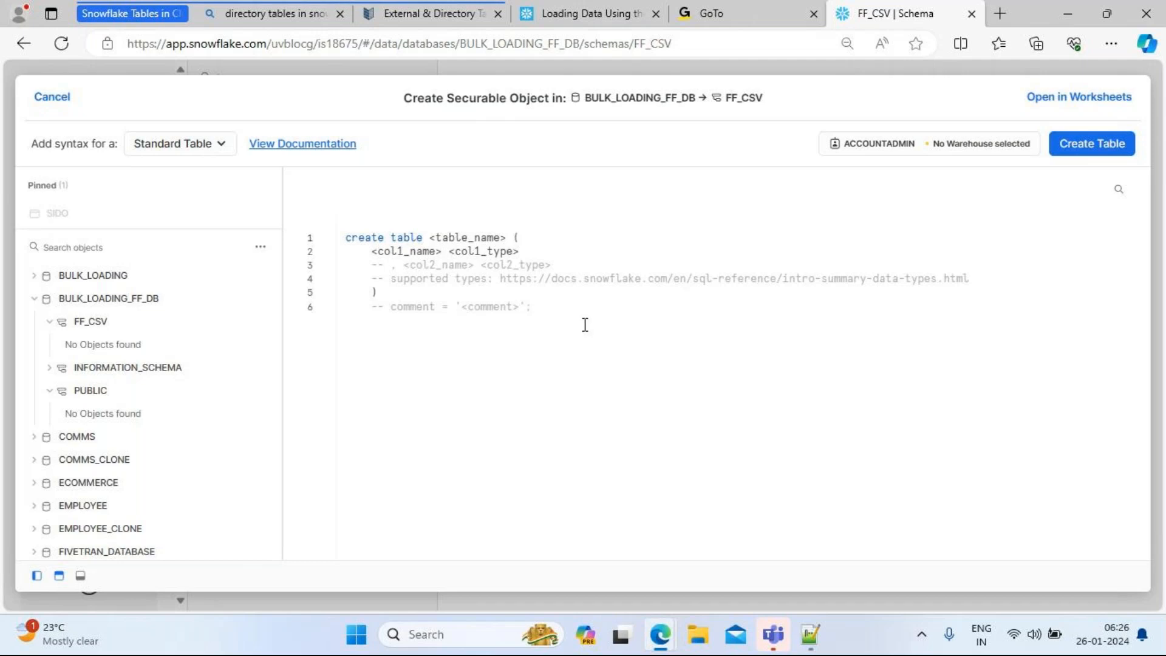
Step: Copy the customer_csv CREATE TABLE statement from the saved SQL script in Notepad++
{"action": "left_click", "coordinate": [811, 641]}
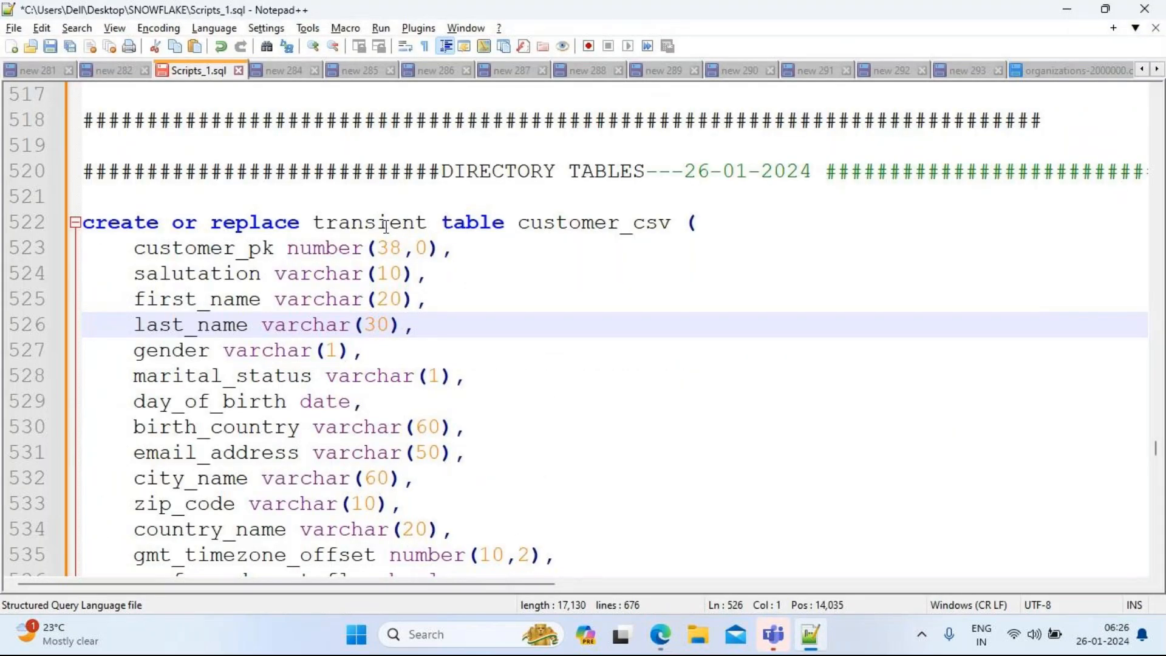
{"action": "left_click", "coordinate": [87, 224]}
{"action": "left_click_drag", "start_coordinate": [86, 226], "coordinate": [367, 512]}
{"action": "key", "text": "ctrl+c"}
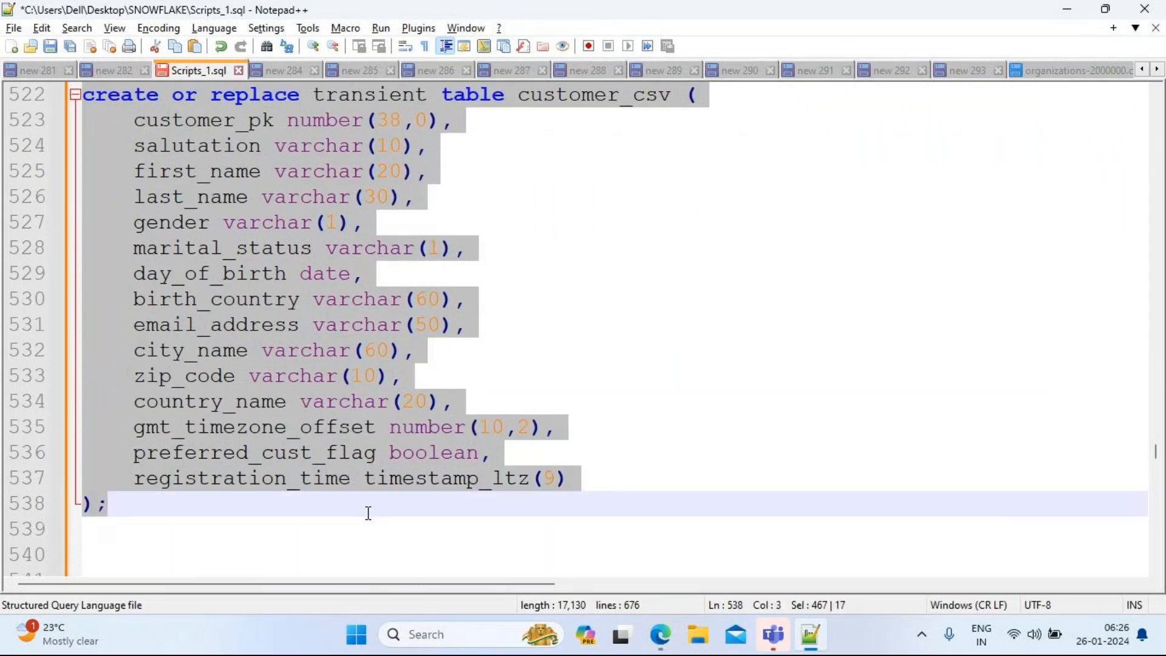
Step: Replace the template with that statement, delete 'transient', and create CUSTOMER_CSV
{"action": "key", "text": "alt+Tab"}
{"action": "key", "text": "ctrl+a"}
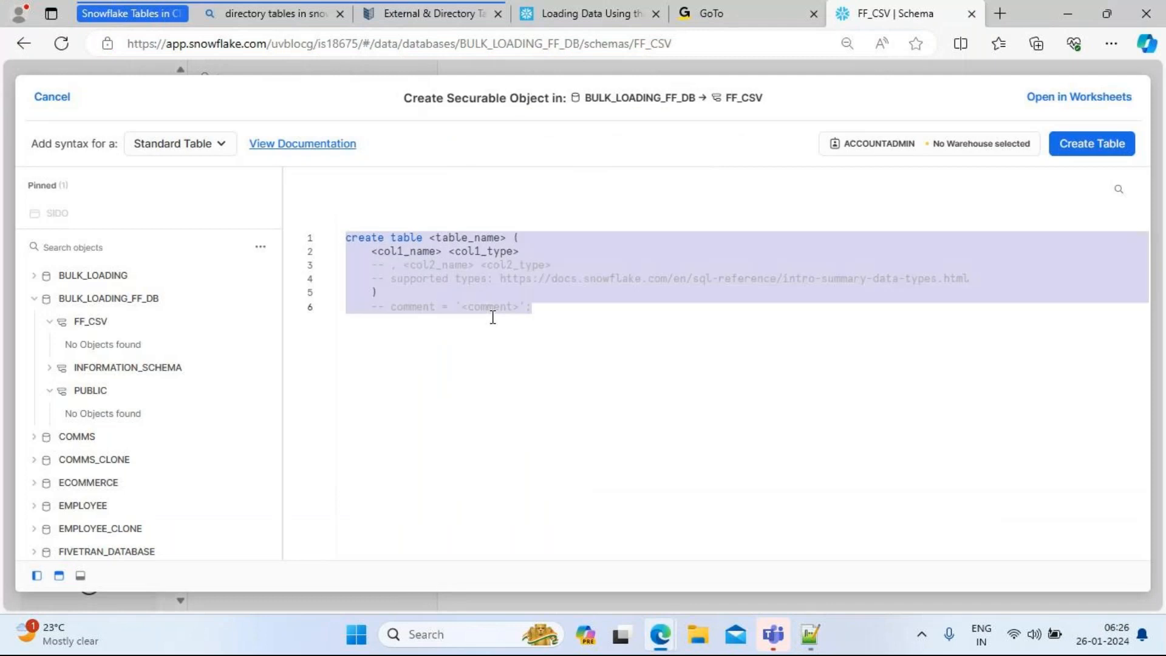
{"action": "key", "text": "ctrl+v"}
{"action": "double_click", "coordinate": [493, 237]}
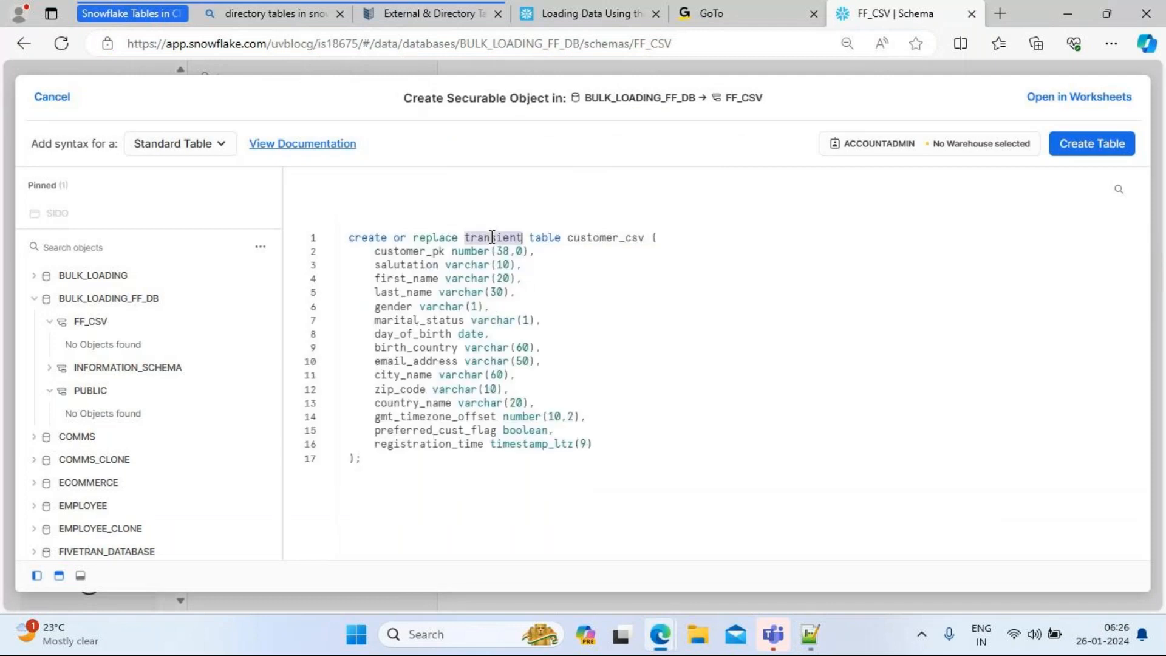
{"action": "key", "text": "BackSpace"}
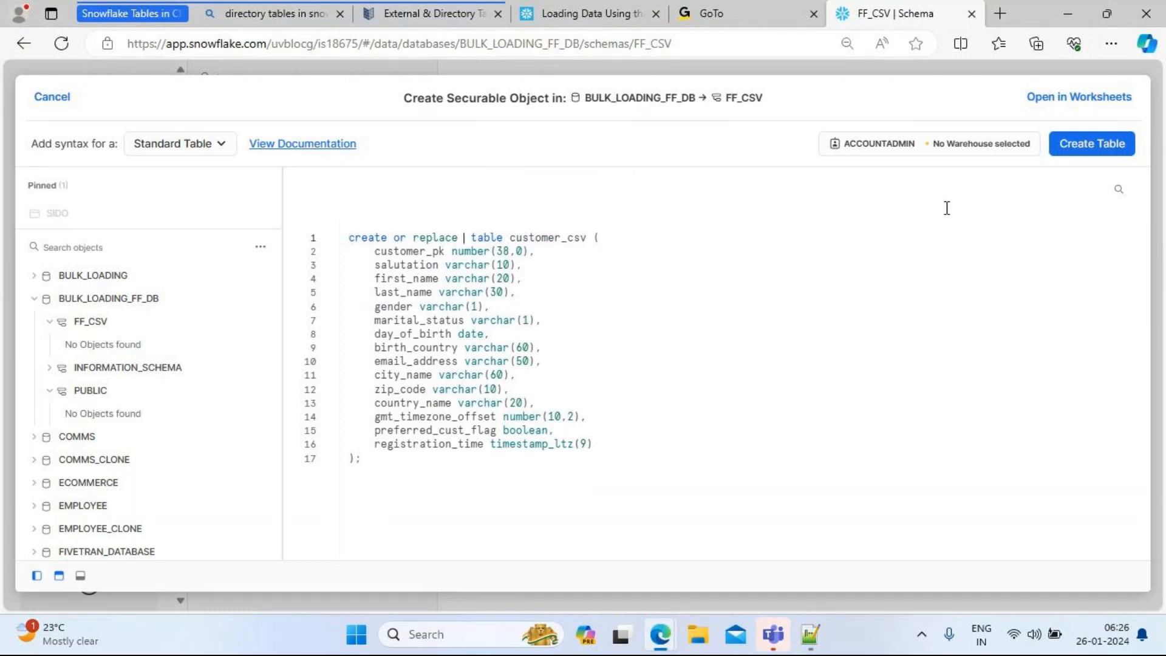
{"action": "left_click", "coordinate": [1093, 153]}
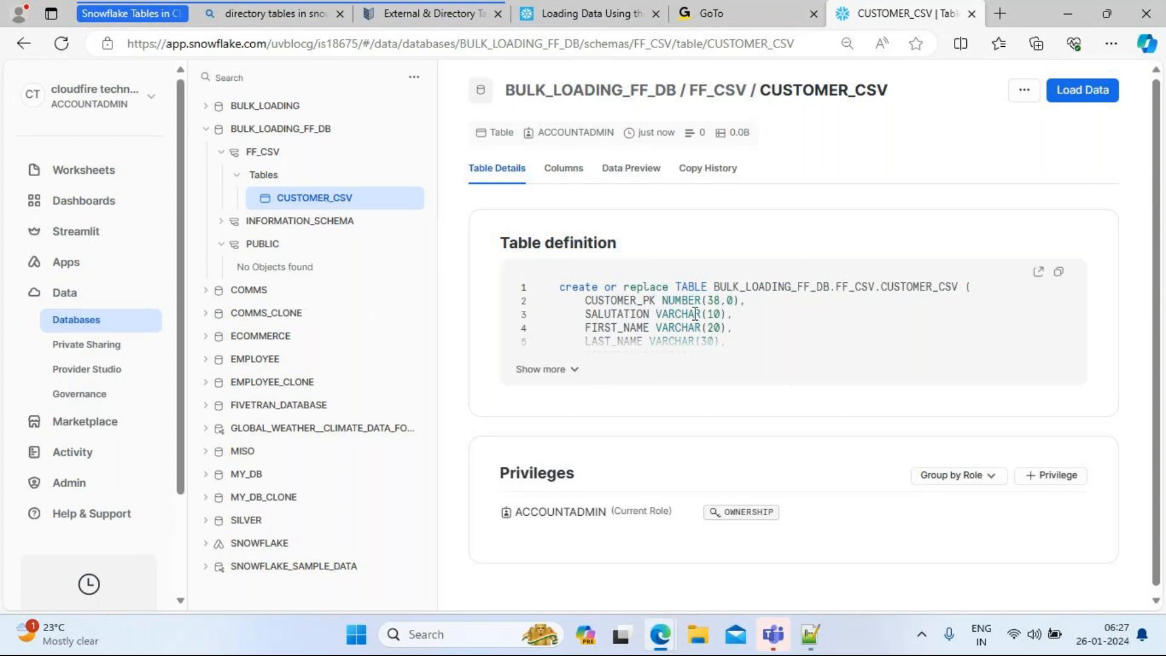
Step: Start a data load into CUSTOMER_CSV on SNOW_WAREHOUSE, then show the desktop
{"action": "left_click", "coordinate": [1080, 97]}
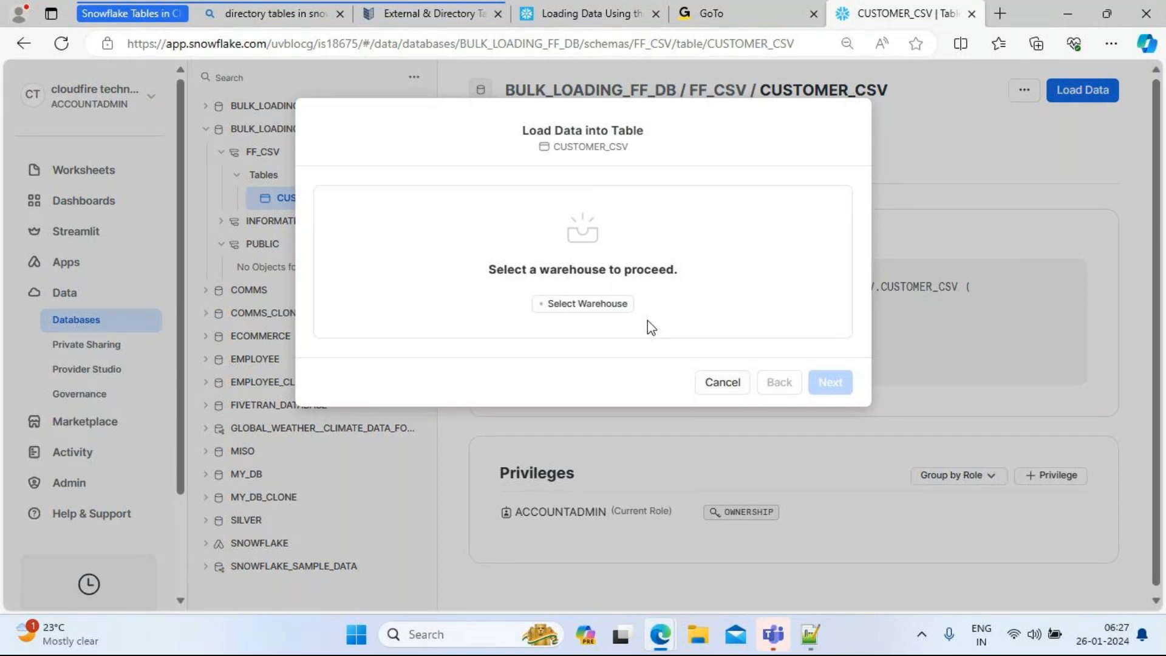
{"action": "left_click", "coordinate": [571, 305]}
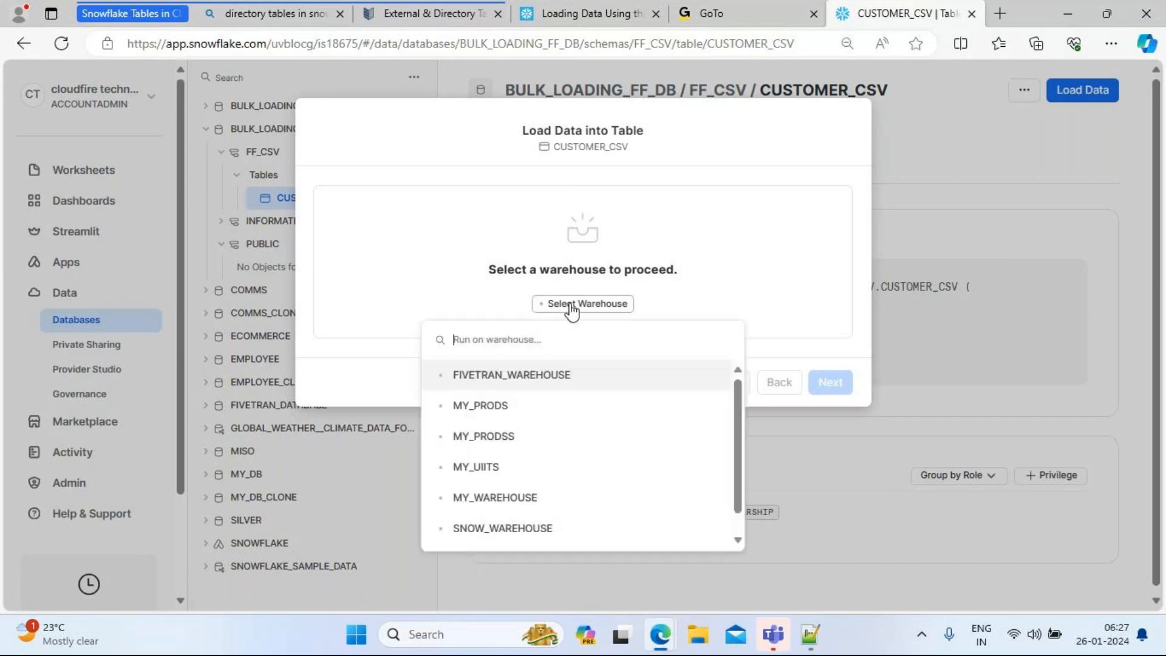
{"action": "left_click", "coordinate": [519, 530]}
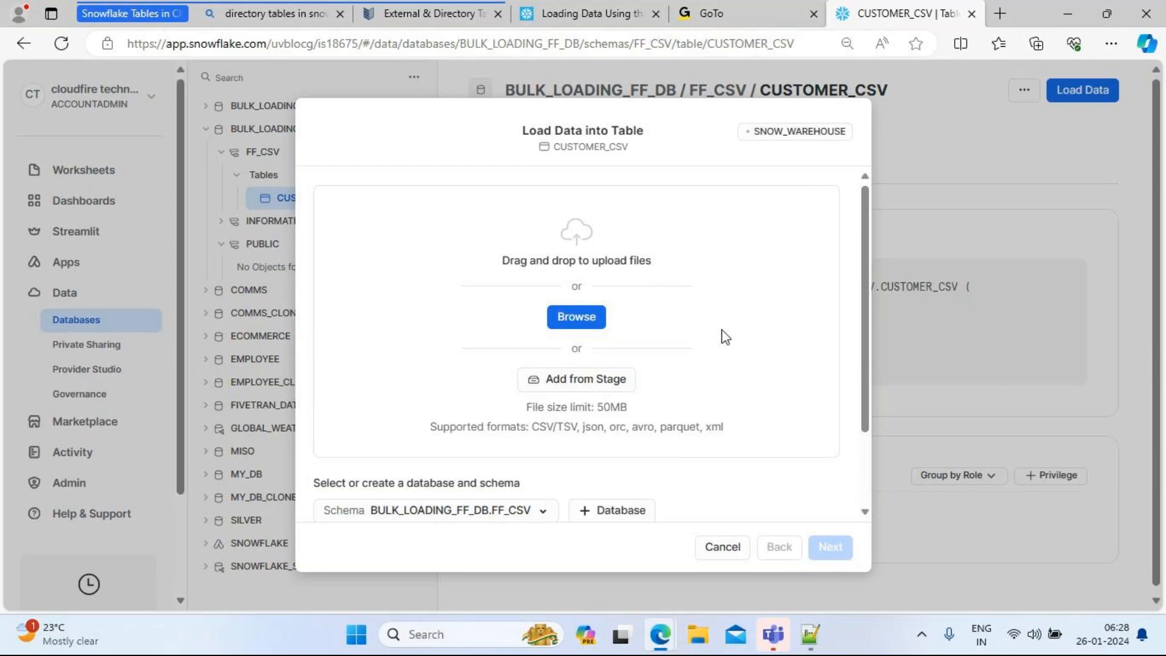
{"action": "key", "text": "super+d"}
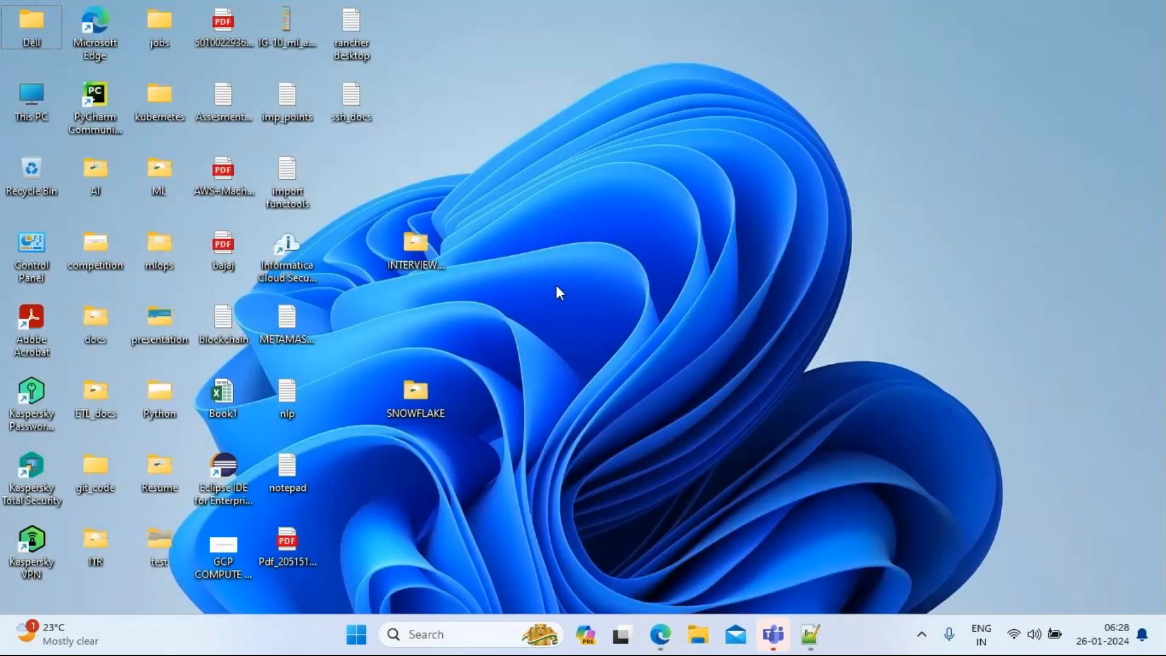
Step: Open customer_10k_bad_data from SNOWFLAKE\10k in Excel and dismiss the activation notice
{"action": "double_click", "coordinate": [417, 389]}
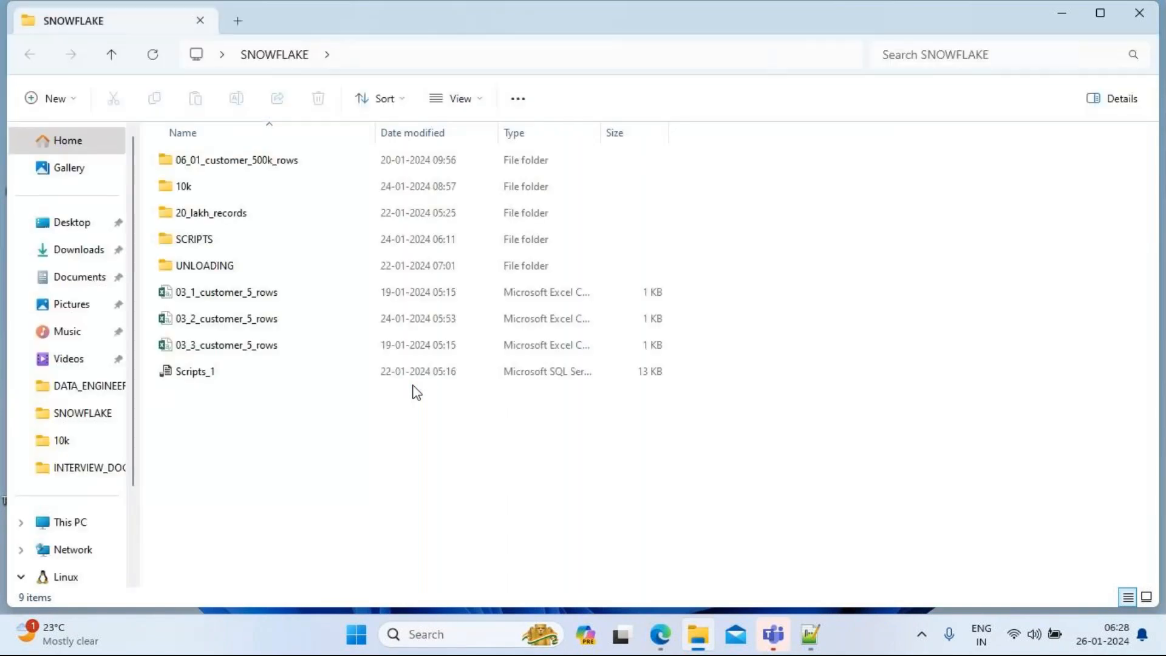
{"action": "double_click", "coordinate": [199, 190]}
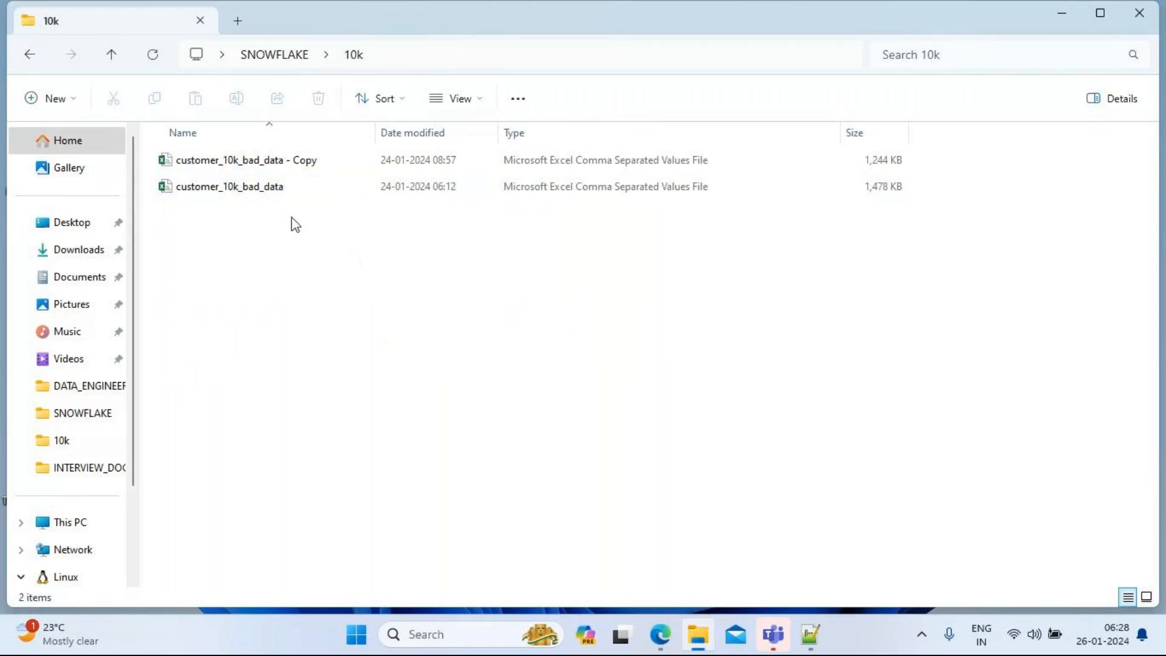
{"action": "double_click", "coordinate": [227, 190]}
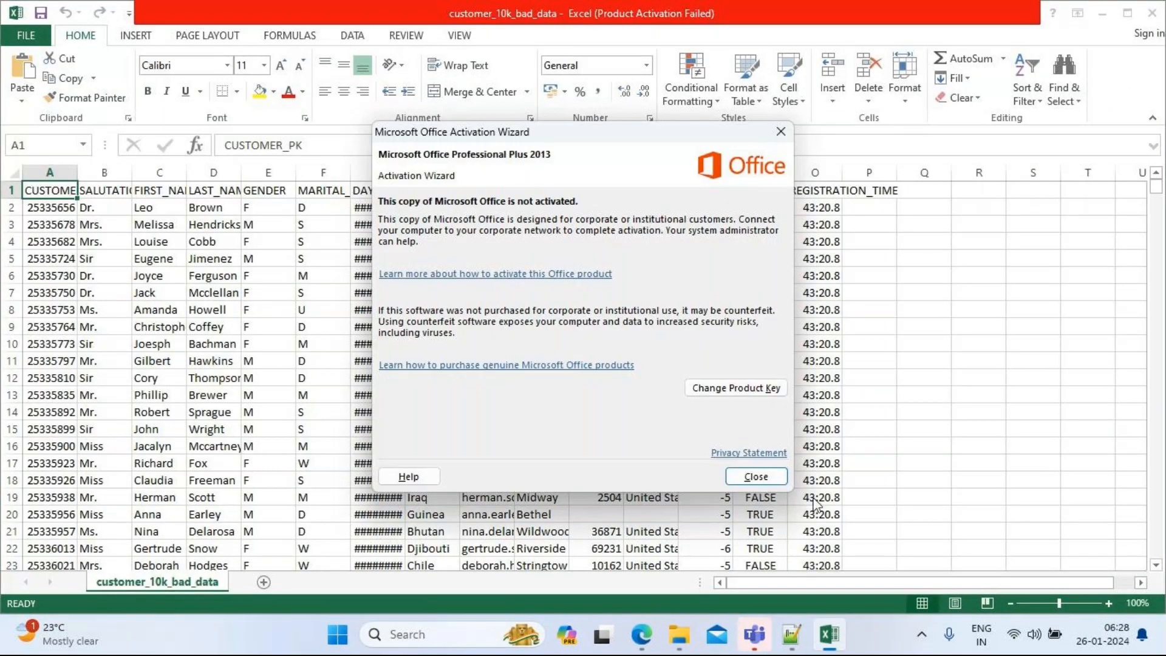
{"action": "left_click", "coordinate": [756, 476]}
Step: Autofit all columns of the customer sheet and check the birth date in G8
{"action": "mouse_move", "coordinate": [1157, 195]}
{"action": "left_mouse_down"}
{"action": "mouse_move", "coordinate": [1159, 341]}
{"action": "mouse_move", "coordinate": [1152, 185]}
{"action": "left_mouse_up"}
{"action": "left_click", "coordinate": [10, 172]}
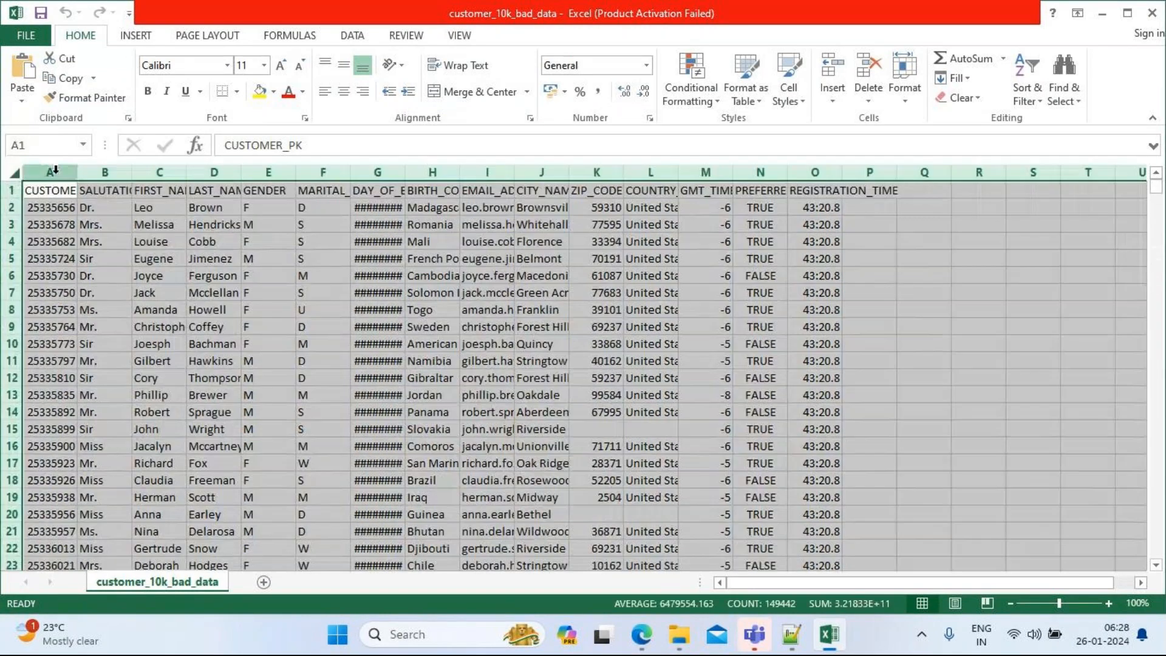
{"action": "double_click", "coordinate": [77, 173]}
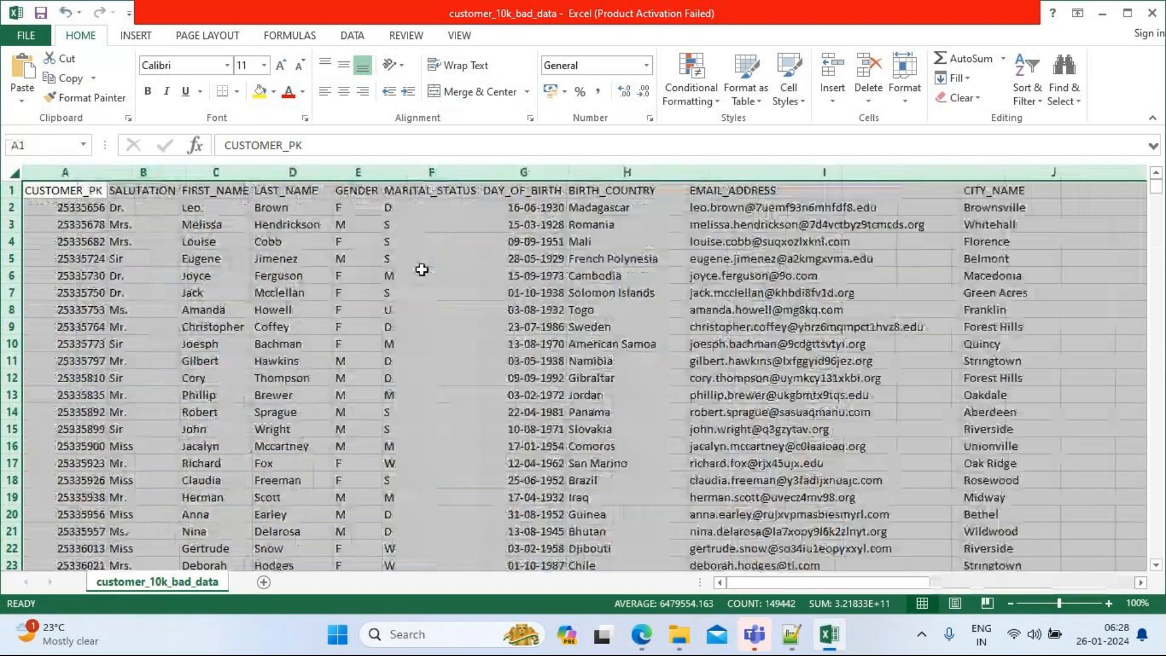
{"action": "left_click", "coordinate": [494, 306]}
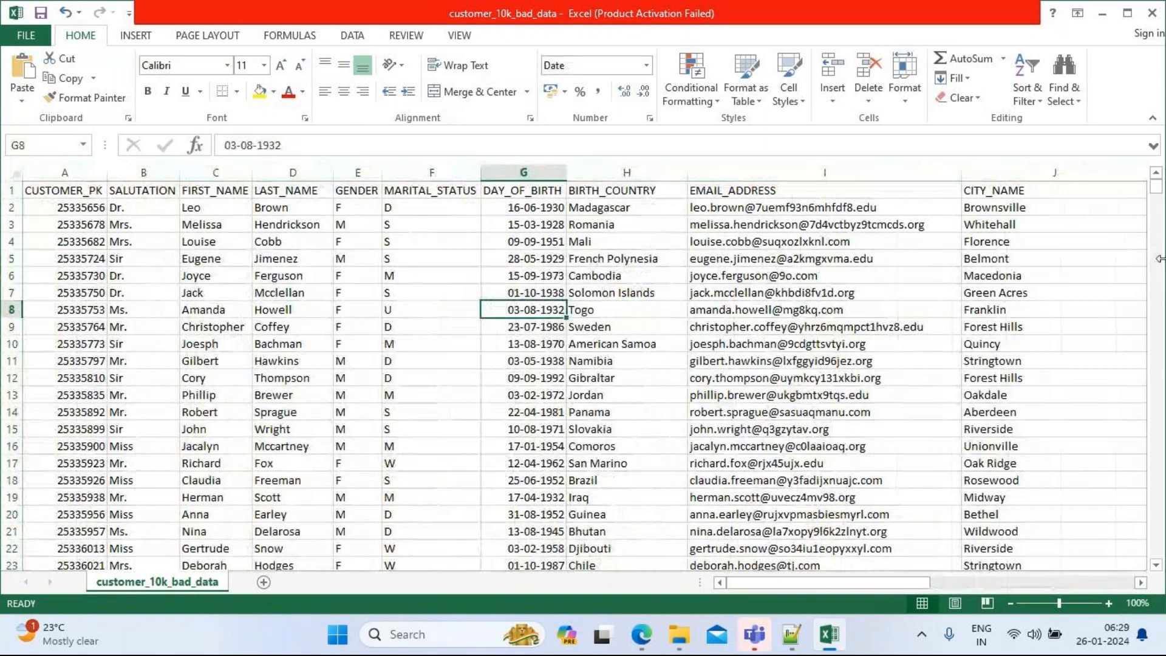
Step: Inspect the shifted, misaligned values along row 4272, starting from cell I4272
{"action": "left_click_drag", "start_coordinate": [1156, 188], "coordinate": [1161, 344]}
{"action": "left_click", "coordinate": [838, 245]}
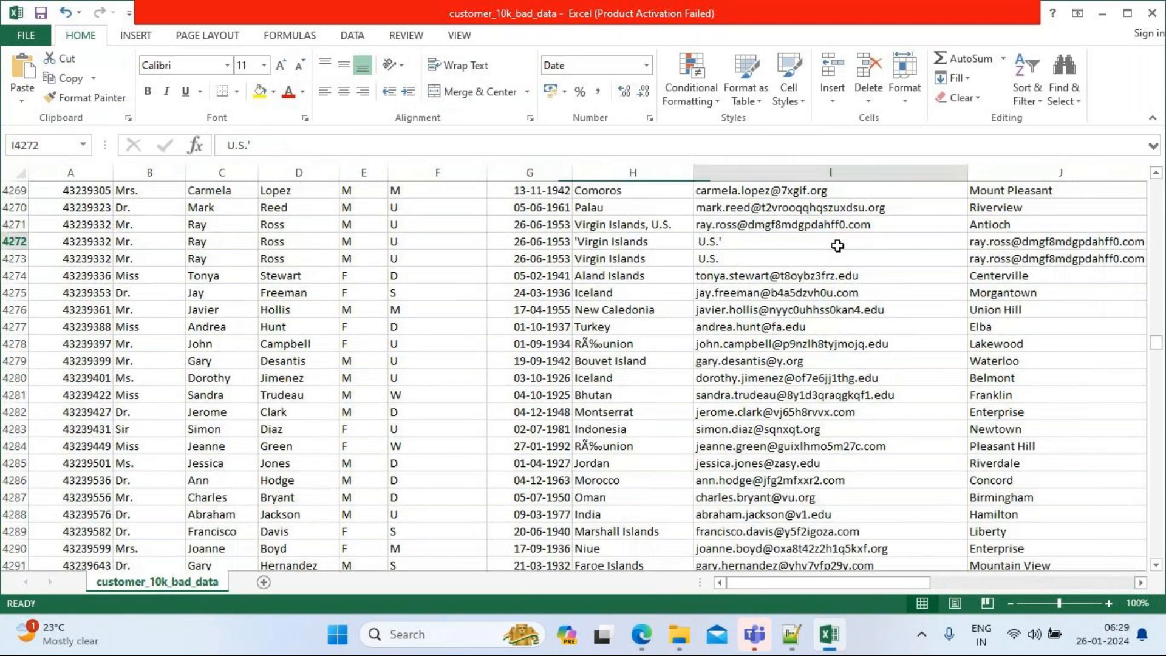
{"action": "key", "text": "Right"}
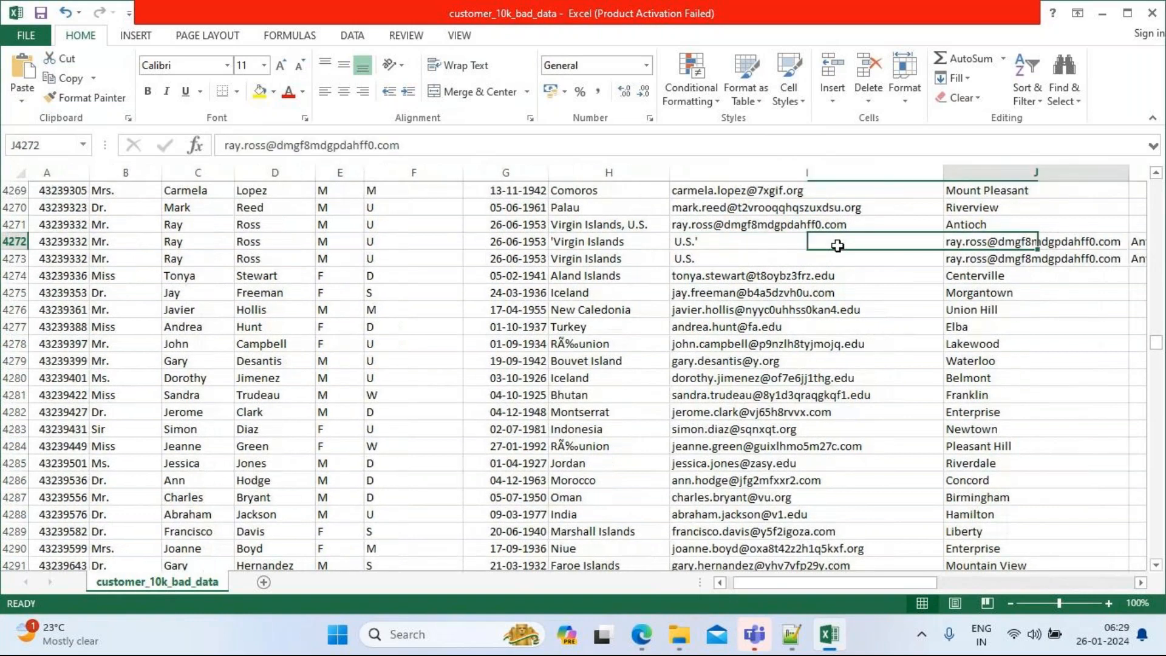
{"action": "key", "text": "Right"}
{"action": "key", "text": "Right"}
{"action": "key", "text": "Right"}
{"action": "key", "text": "Right"}
{"action": "key", "text": "Right"}
{"action": "key", "text": "Right"}
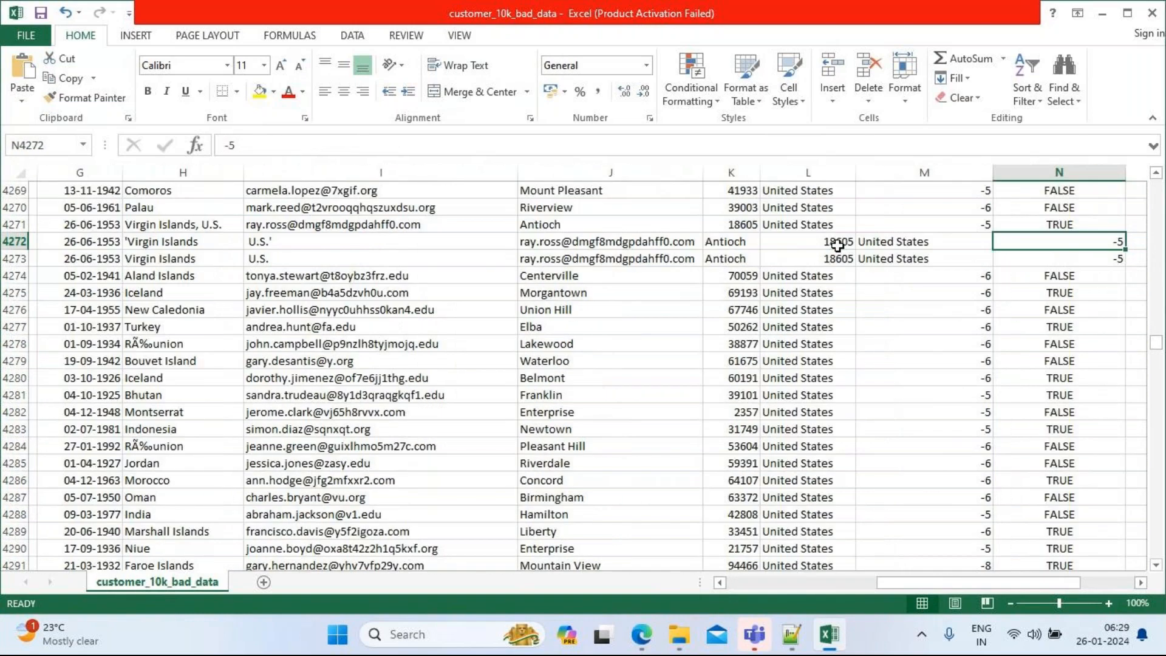
{"action": "key", "text": "Left"}
{"action": "key", "text": "Left"}
{"action": "key", "text": "Left"}
{"action": "key", "text": "Left"}
{"action": "key", "text": "Left"}
{"action": "key", "text": "Left"}
{"action": "key", "text": "Left"}
{"action": "key", "text": "Left"}
{"action": "key", "text": "Left"}
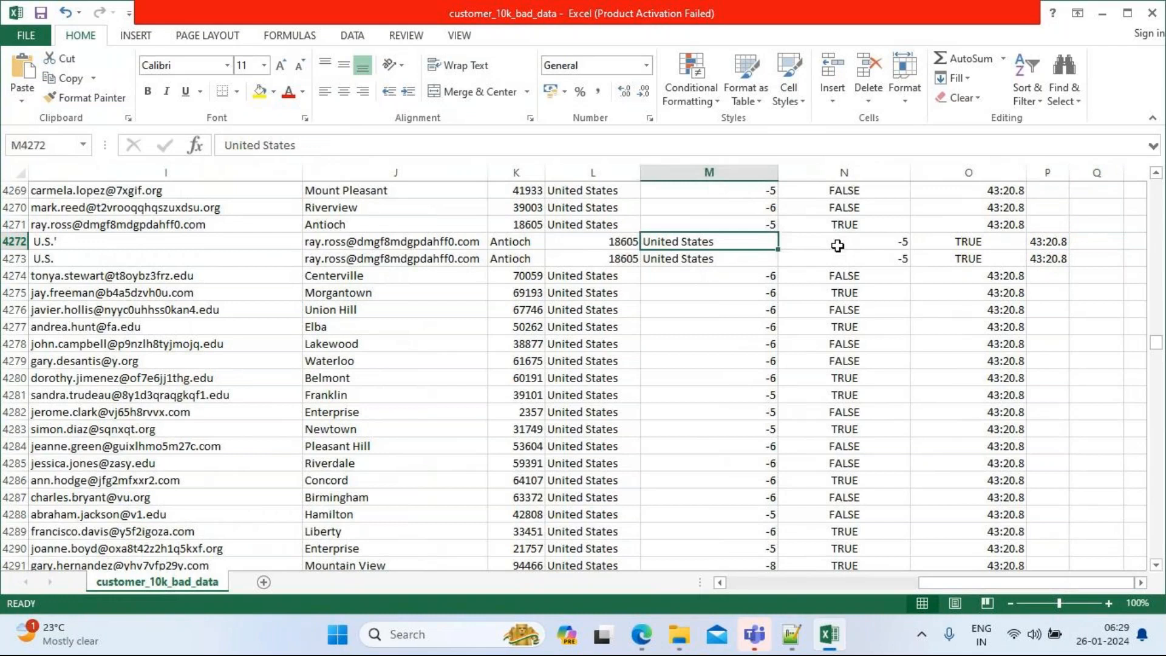
{"action": "key", "text": "Left"}
{"action": "key", "text": "Left"}
{"action": "key", "text": "Left"}
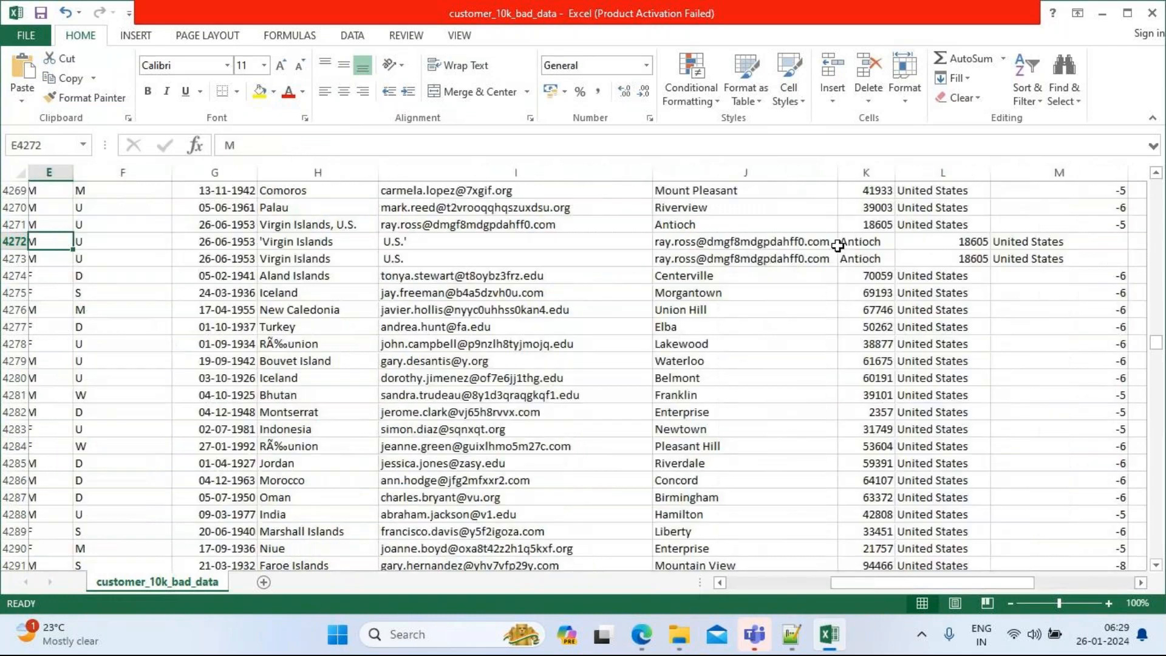
{"action": "key", "text": "Left"}
{"action": "key", "text": "Right"}
{"action": "key", "text": "Right"}
{"action": "key", "text": "Right"}
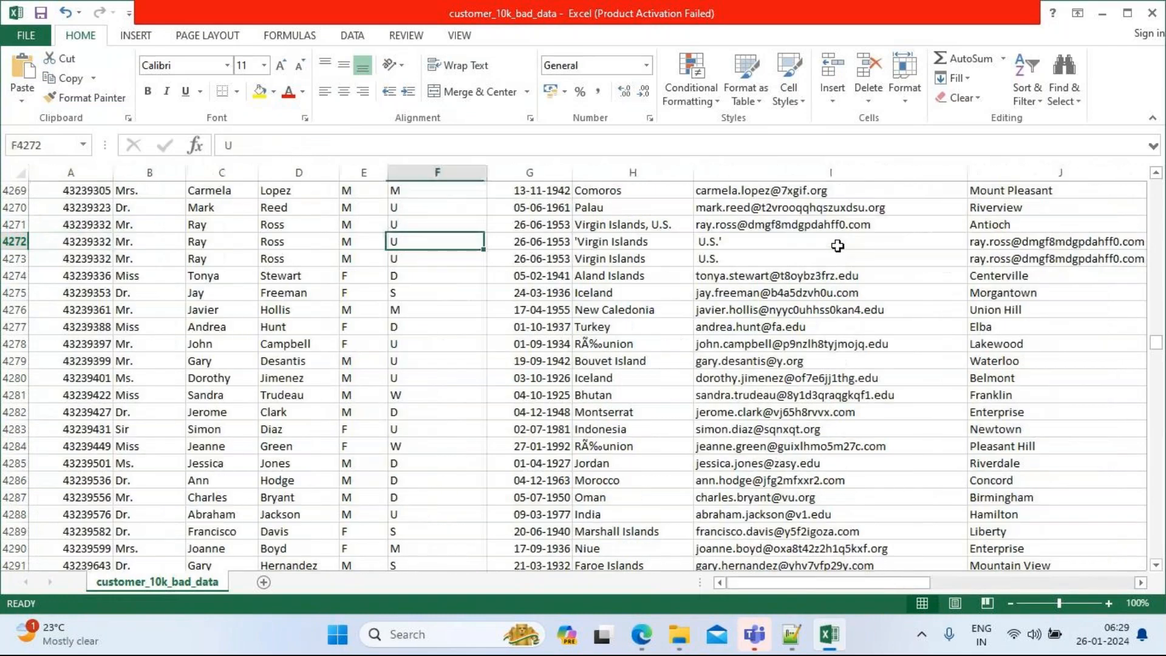
{"action": "key", "text": "Right"}
{"action": "key", "text": "Right"}
{"action": "key", "text": "Right"}
{"action": "key", "text": "Right"}
{"action": "key", "text": "Right"}
{"action": "key", "text": "Right"}
{"action": "key", "text": "Right"}
{"action": "key", "text": "Right"}
{"action": "key", "text": "Right"}
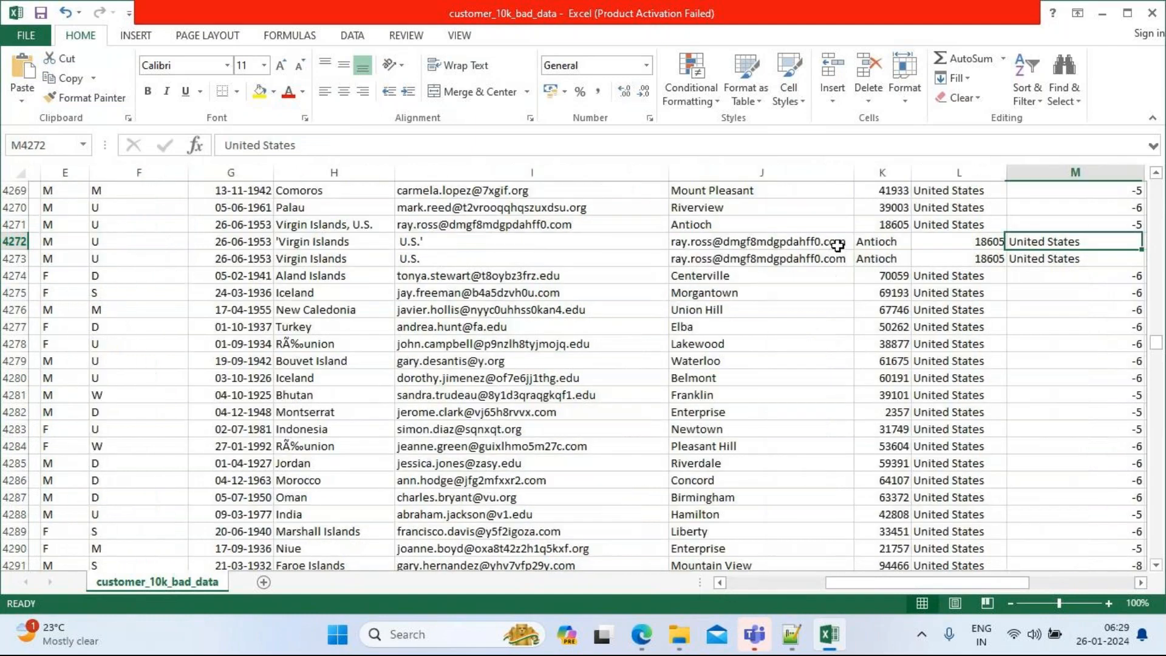
{"action": "key", "text": "Right"}
{"action": "key", "text": "Right"}
{"action": "key", "text": "Right"}
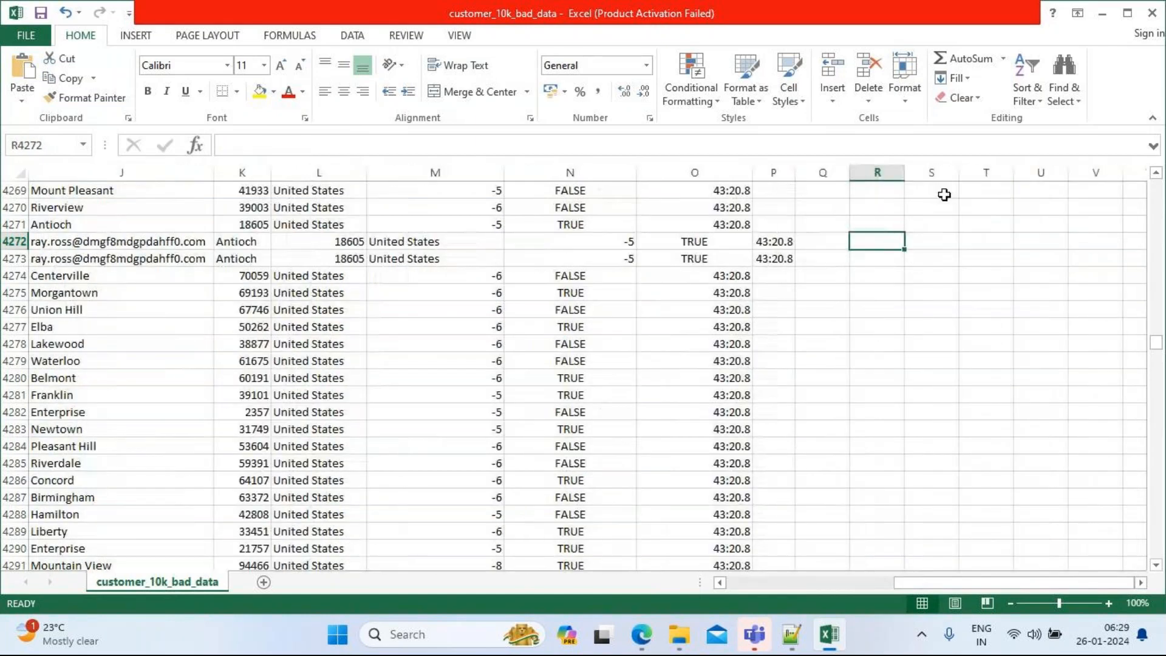
Step: Scroll back to the top of the sheet and close the customer CSV workbook
{"action": "left_click", "coordinate": [1155, 173]}
{"action": "left_click", "coordinate": [1155, 173]}
{"action": "left_click", "coordinate": [1156, 173]}
{"action": "left_click", "coordinate": [1155, 173]}
{"action": "left_click", "coordinate": [1156, 173]}
{"action": "left_click", "coordinate": [1156, 173]}
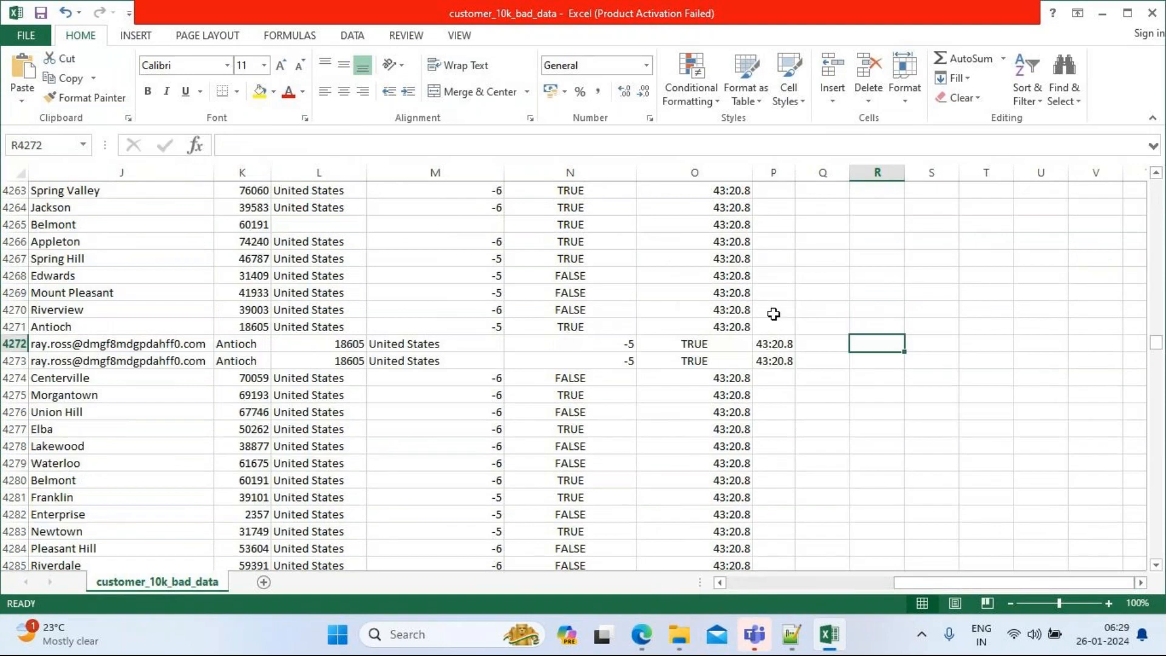
{"action": "left_click_drag", "start_coordinate": [1157, 349], "coordinate": [1157, 181]}
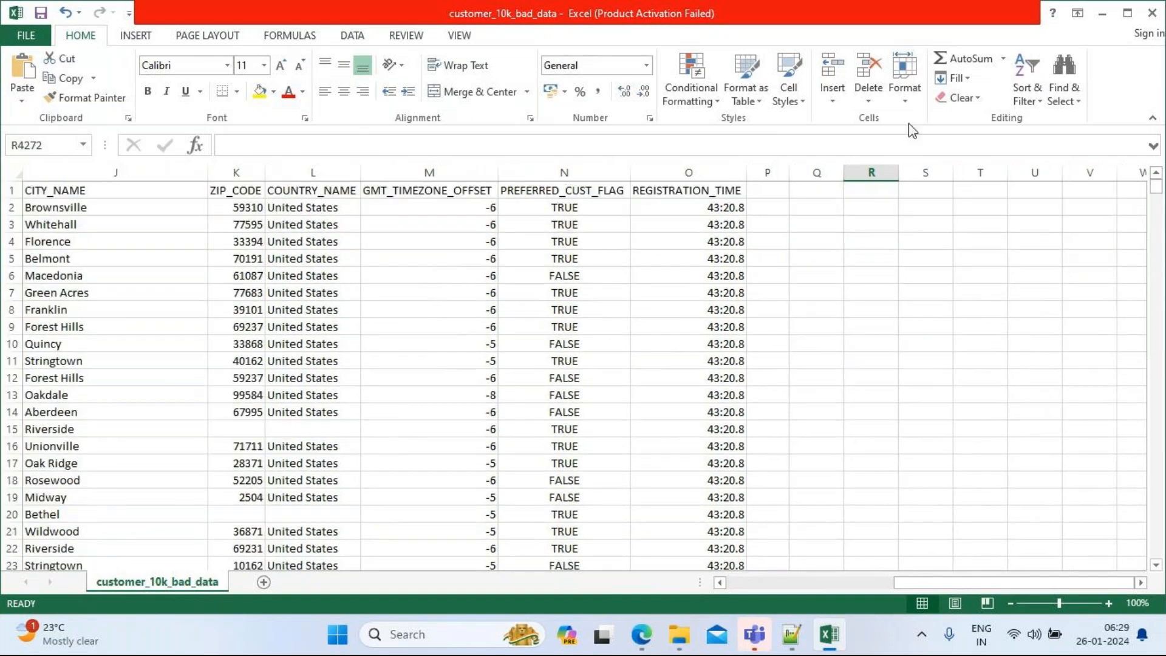
{"action": "left_click", "coordinate": [1153, 13]}
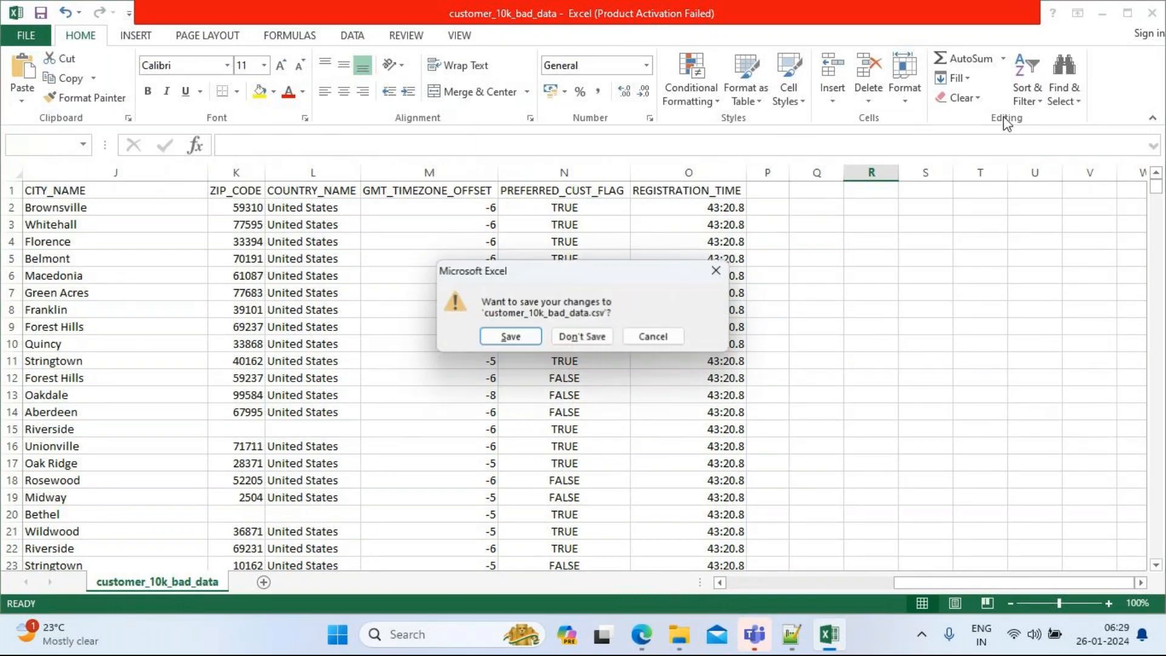
Step: Discard the Excel edits, delete the '- Copy' CSV, and drag customer_10k_bad_data.csv into Load Data
{"action": "left_click", "coordinate": [574, 336]}
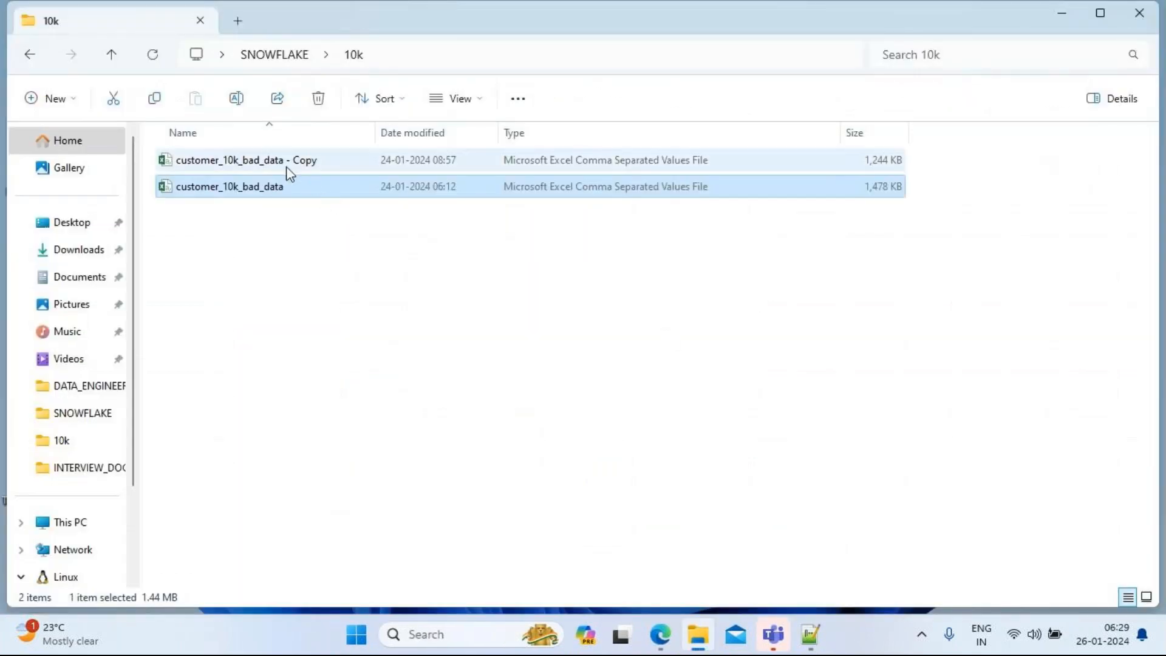
{"action": "left_click", "coordinate": [264, 163]}
{"action": "key", "text": "Delete"}
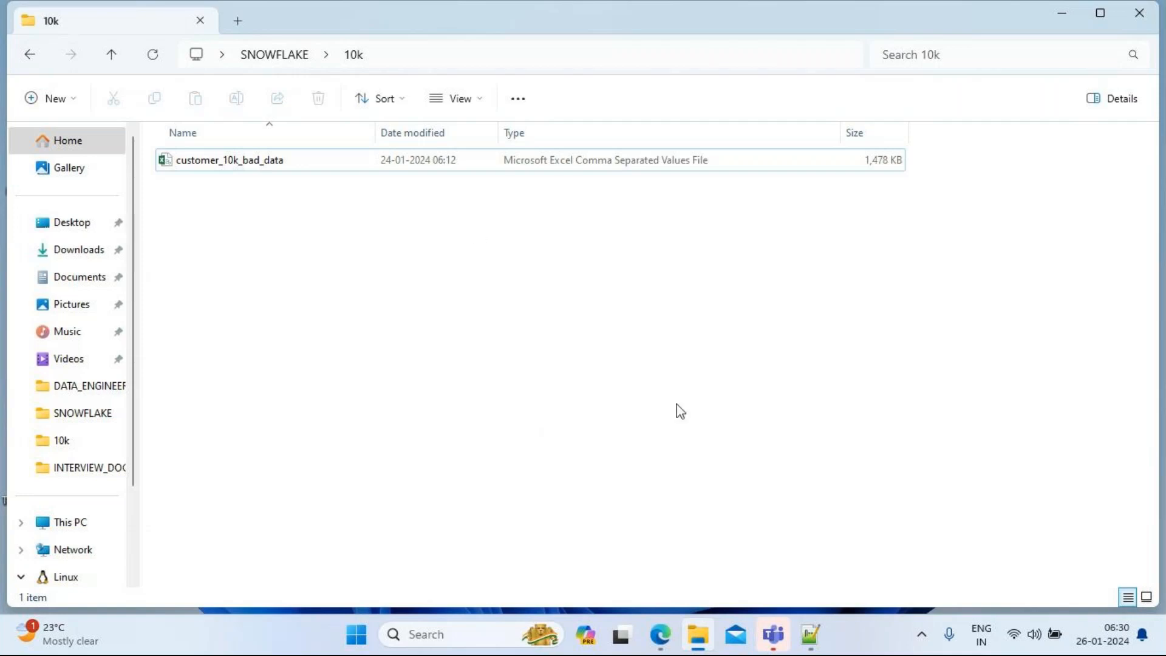
{"action": "left_click", "coordinate": [220, 164]}
{"action": "left_click_drag", "start_coordinate": [219, 164], "coordinate": [570, 296]}
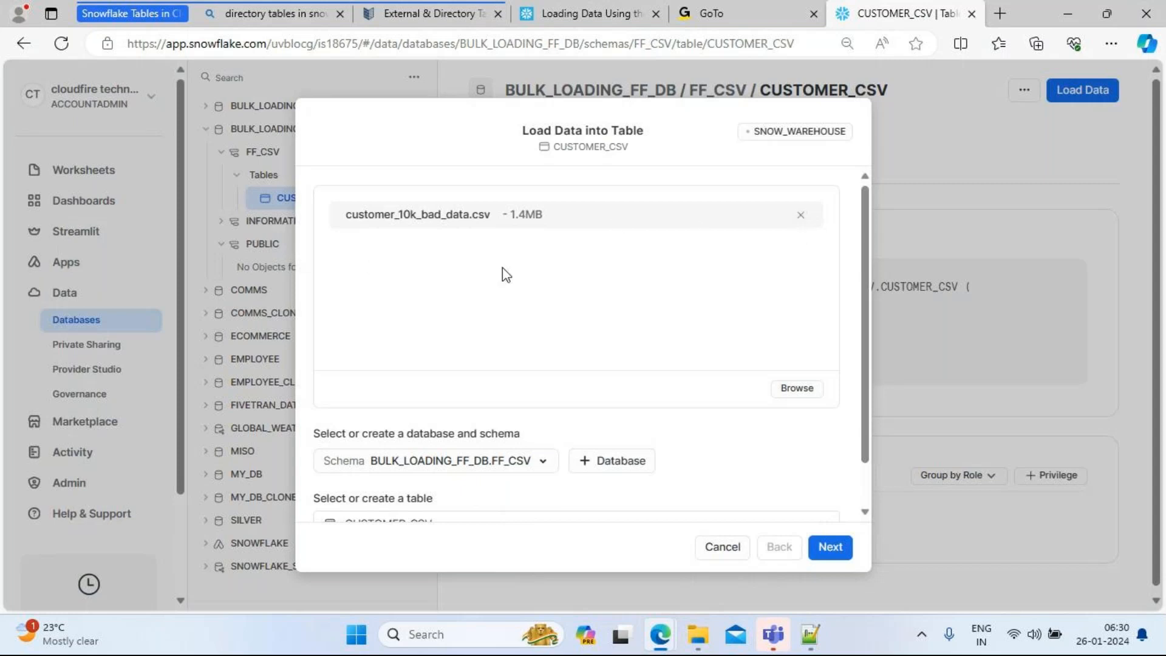
{"action": "left_click", "coordinate": [801, 216]}
{"action": "left_click", "coordinate": [602, 316]}
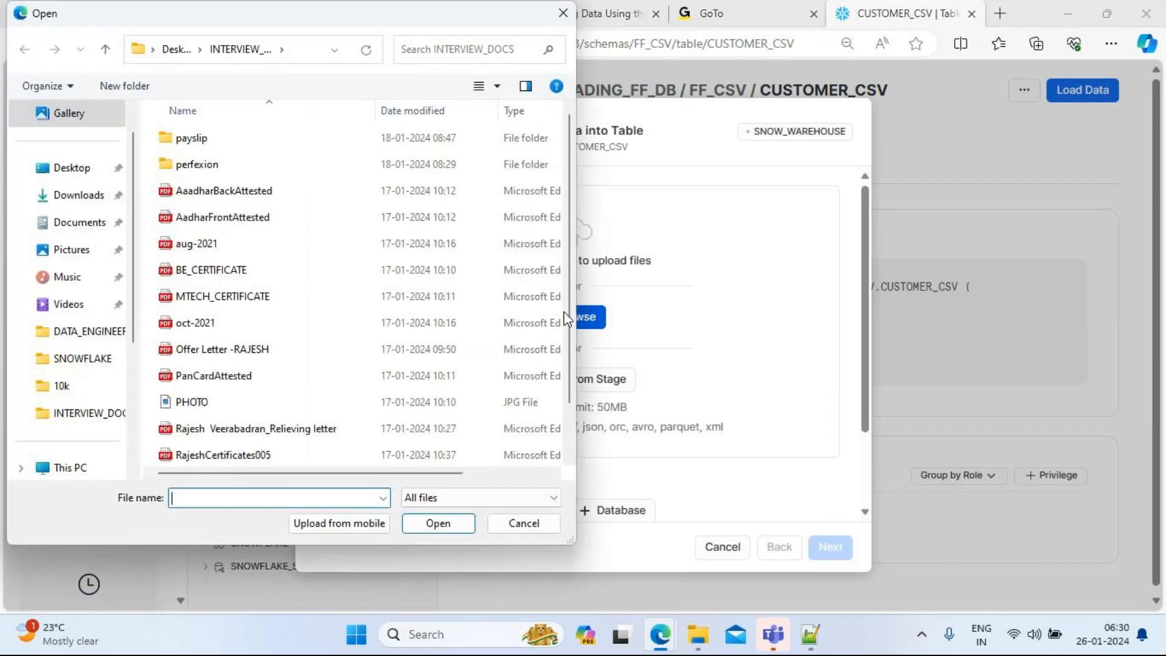
{"action": "left_click", "coordinate": [61, 170]}
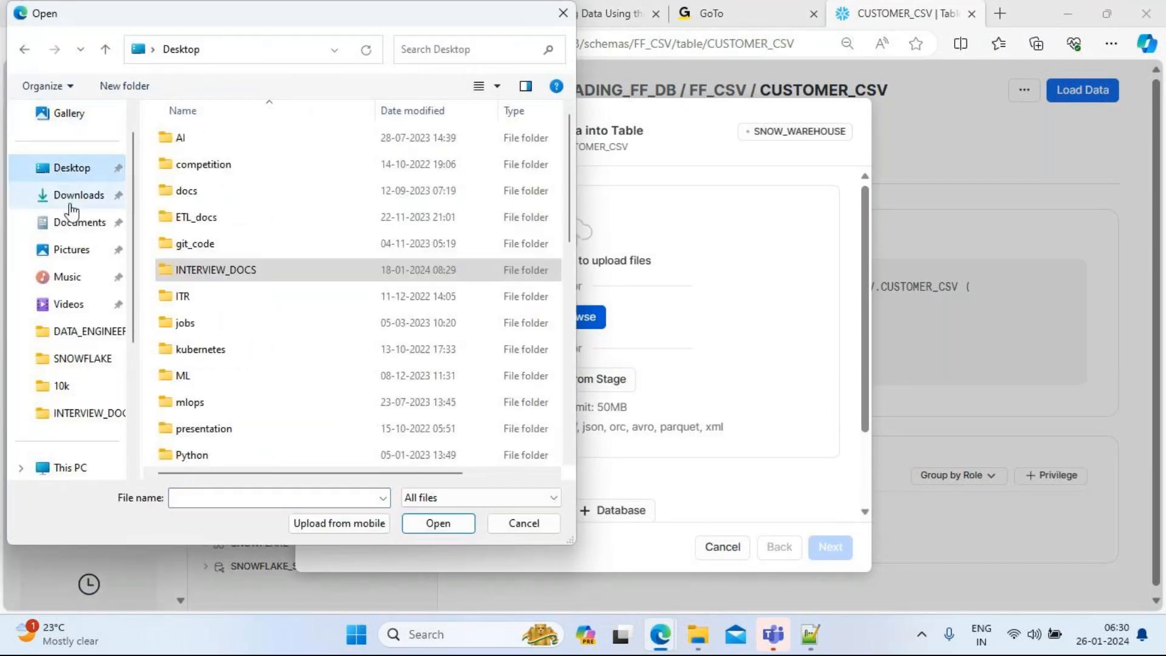
{"action": "left_click", "coordinate": [69, 196]}
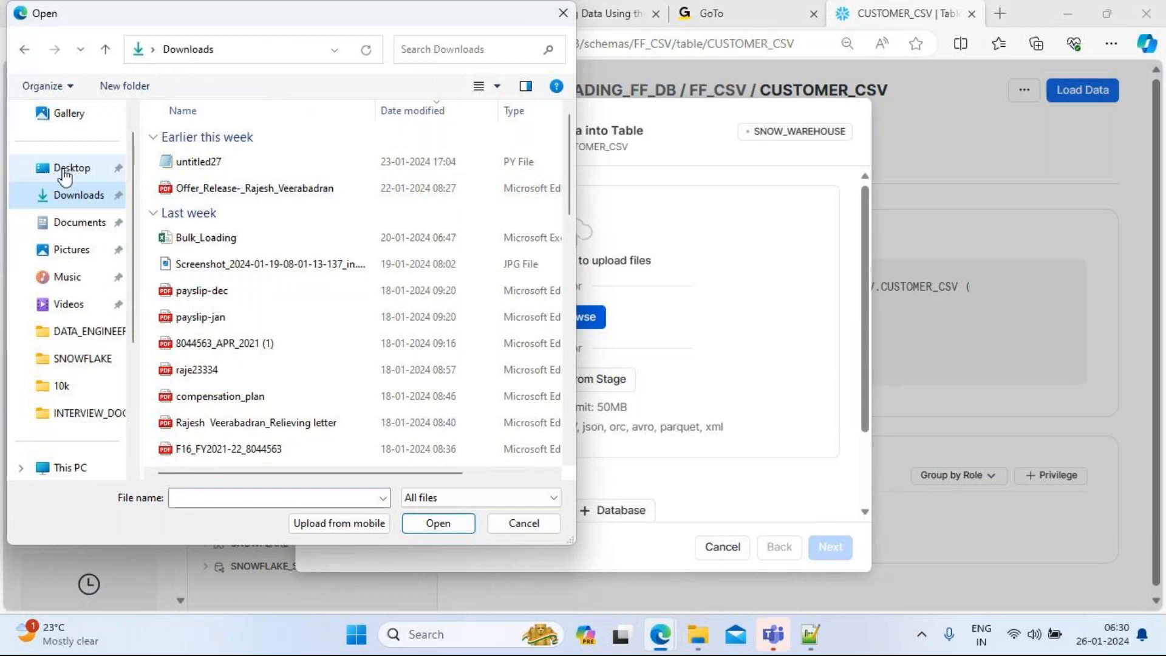
{"action": "left_click", "coordinate": [64, 170]}
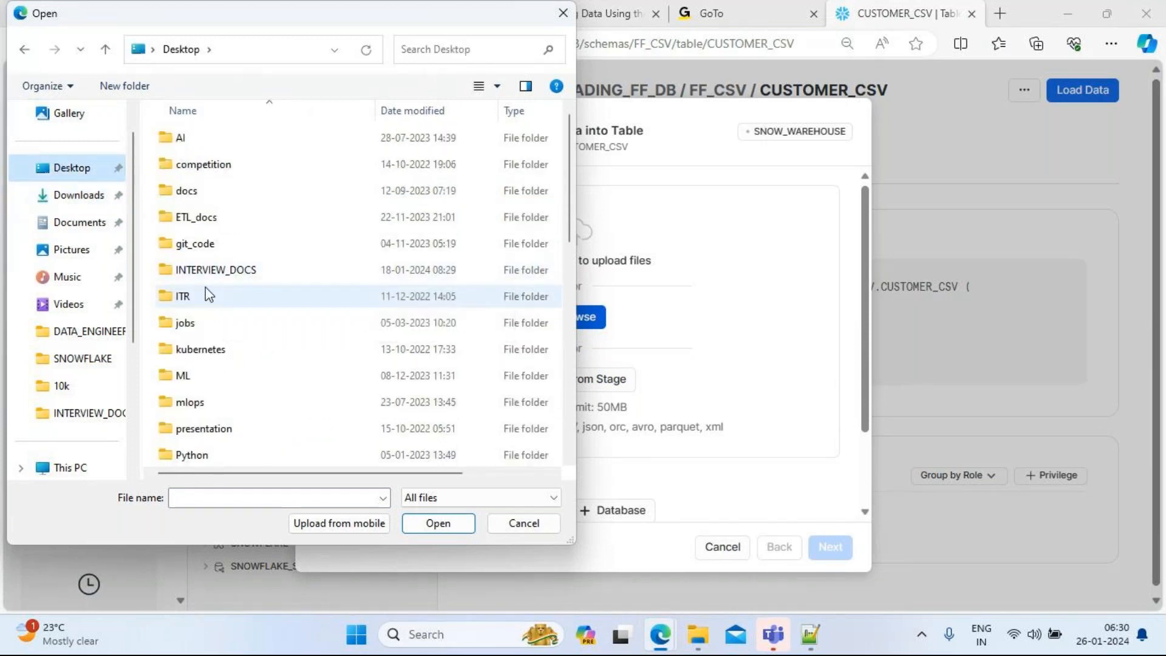
{"action": "left_click", "coordinate": [187, 224]}
{"action": "key", "text": "s"}
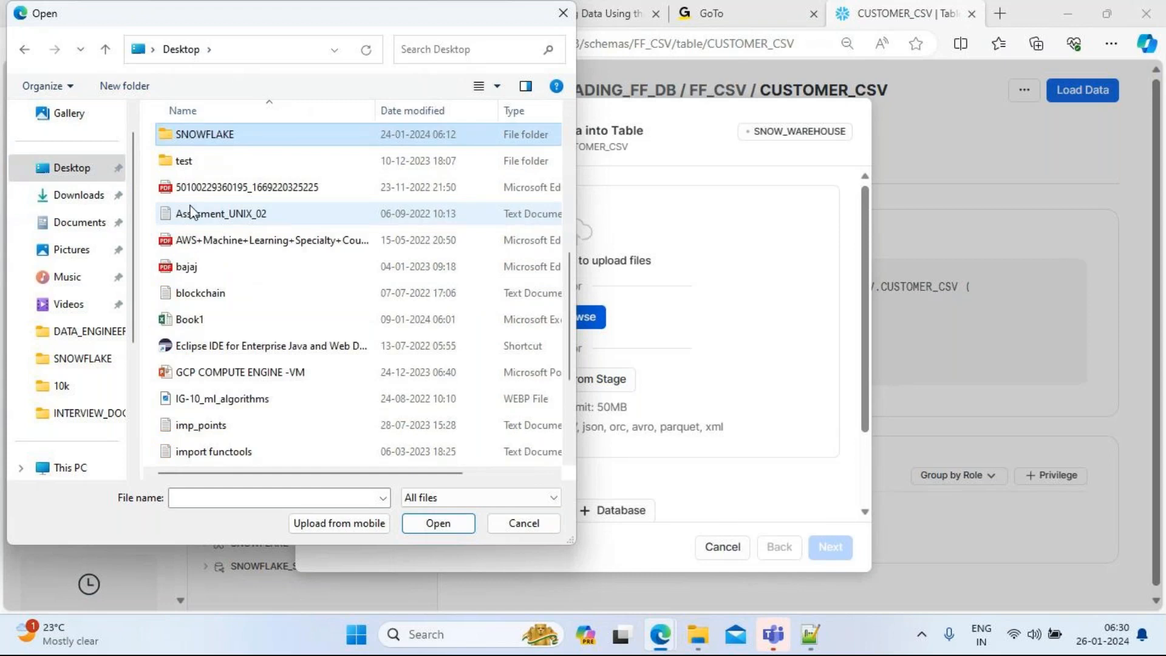
{"action": "double_click", "coordinate": [211, 138]}
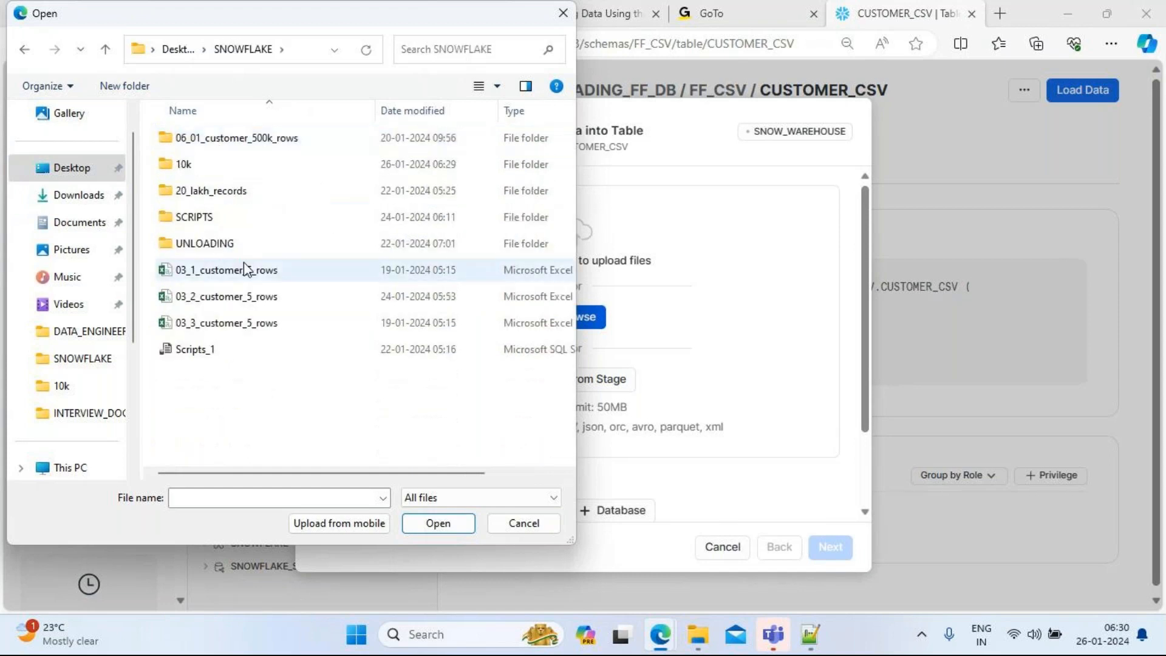
{"action": "double_click", "coordinate": [188, 169]}
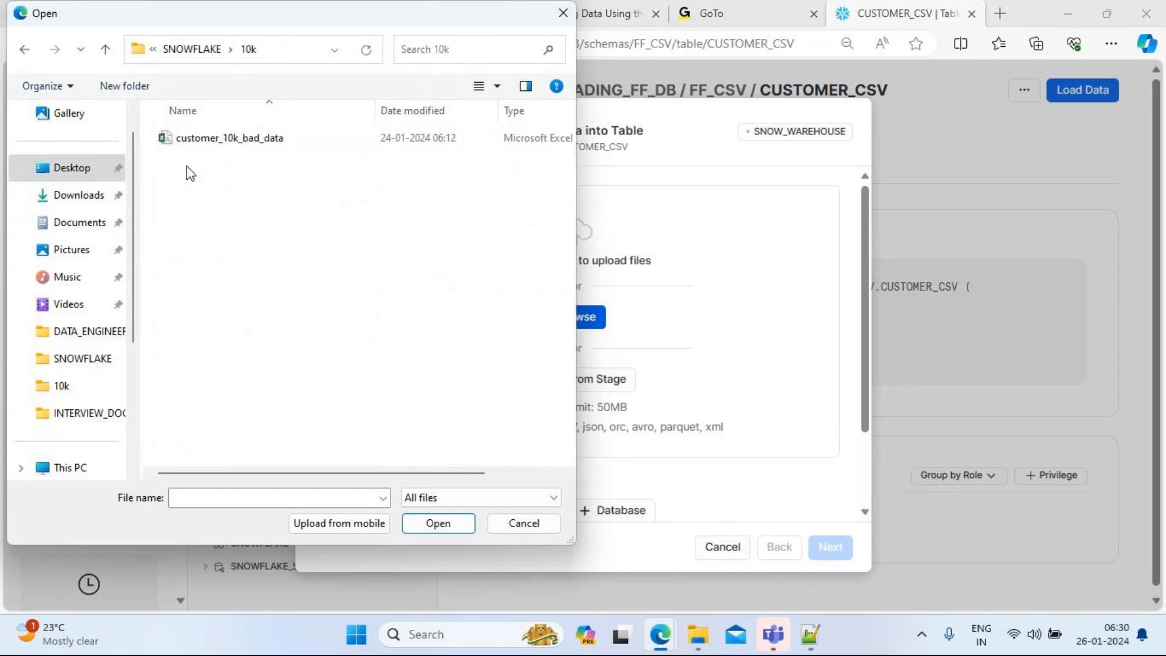
{"action": "left_click", "coordinate": [220, 147]}
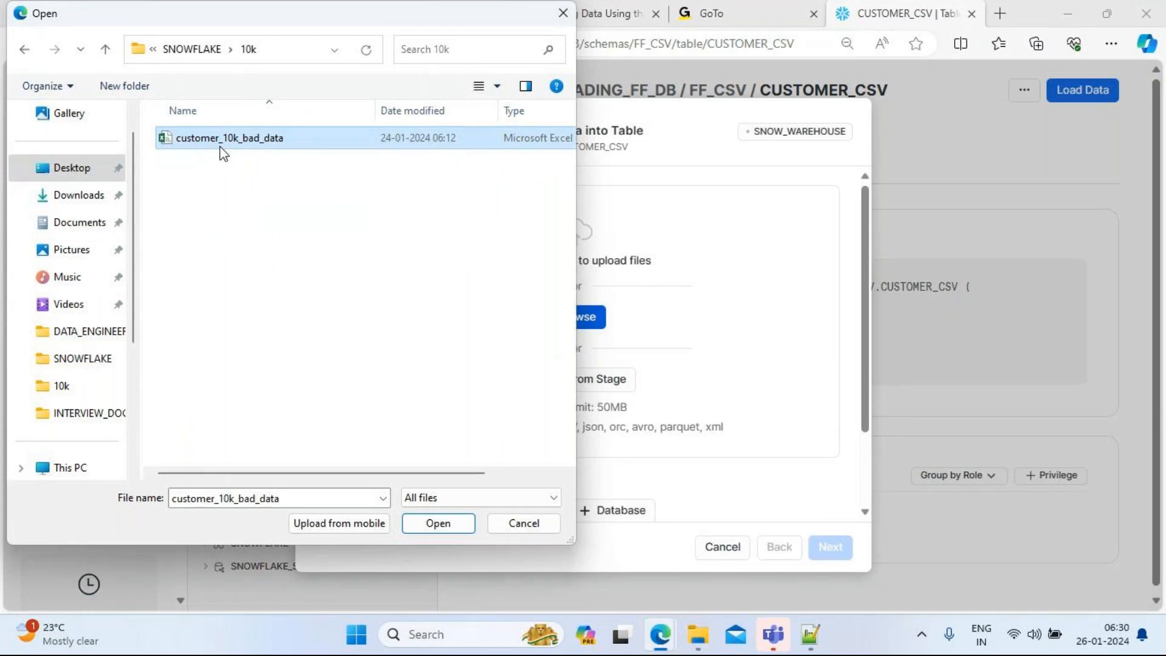
{"action": "left_click", "coordinate": [451, 526]}
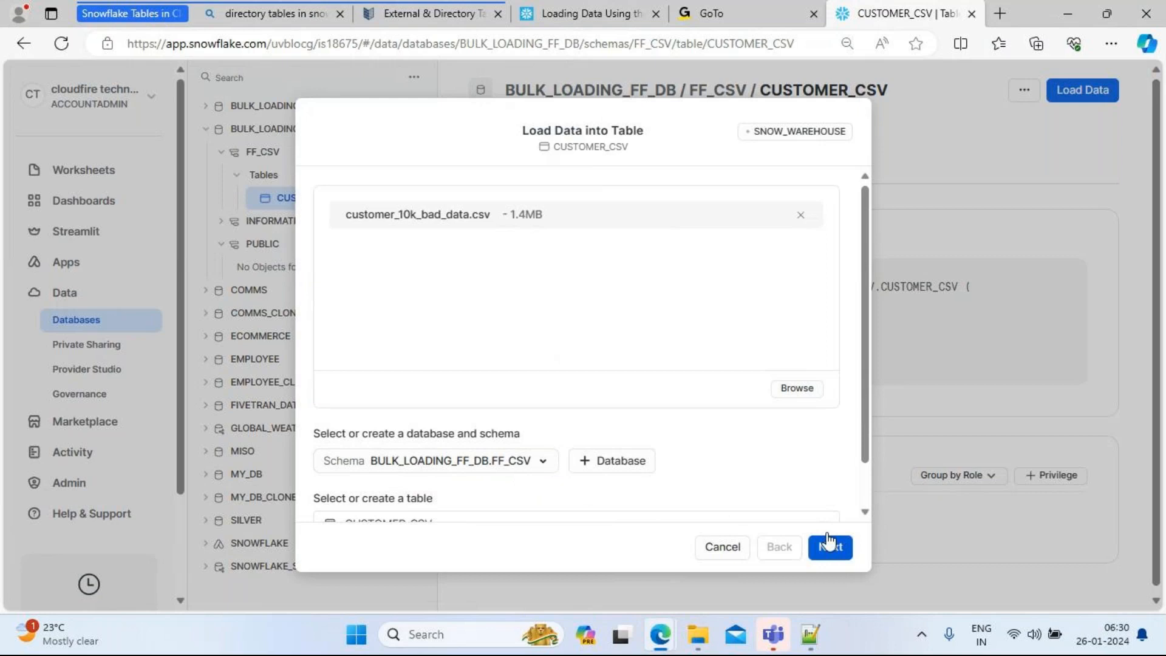
{"action": "left_click_drag", "start_coordinate": [864, 413], "coordinate": [865, 465]}
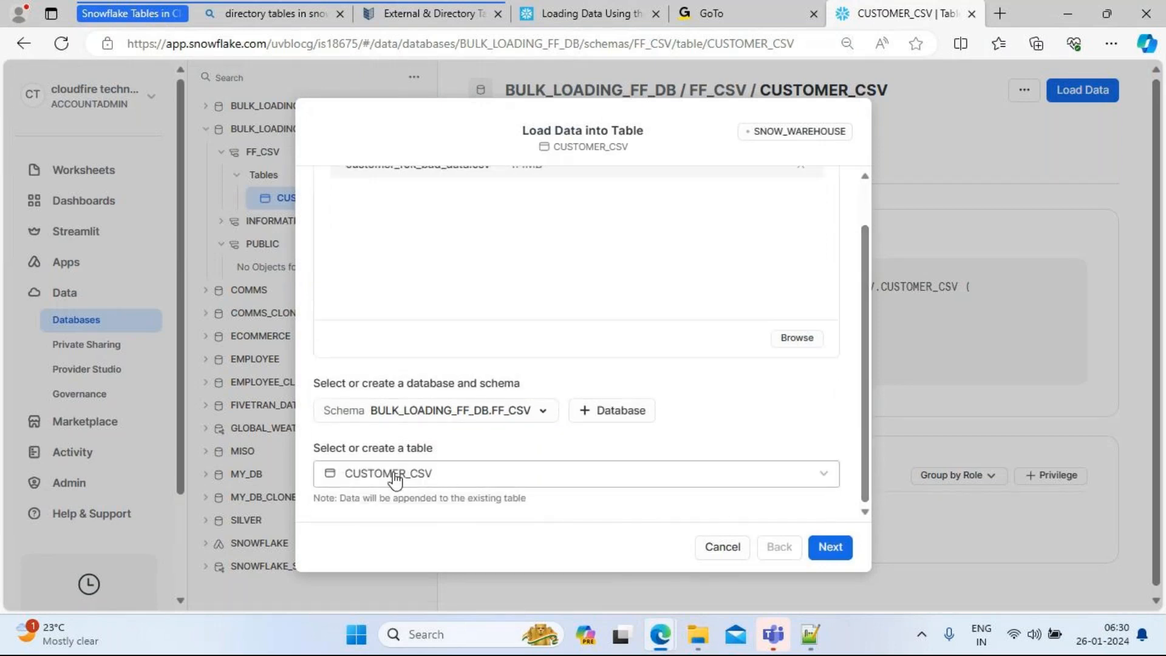
Step: Upload the file and keep Delimited Files (CSV) as the file format
{"action": "left_click", "coordinate": [827, 540]}
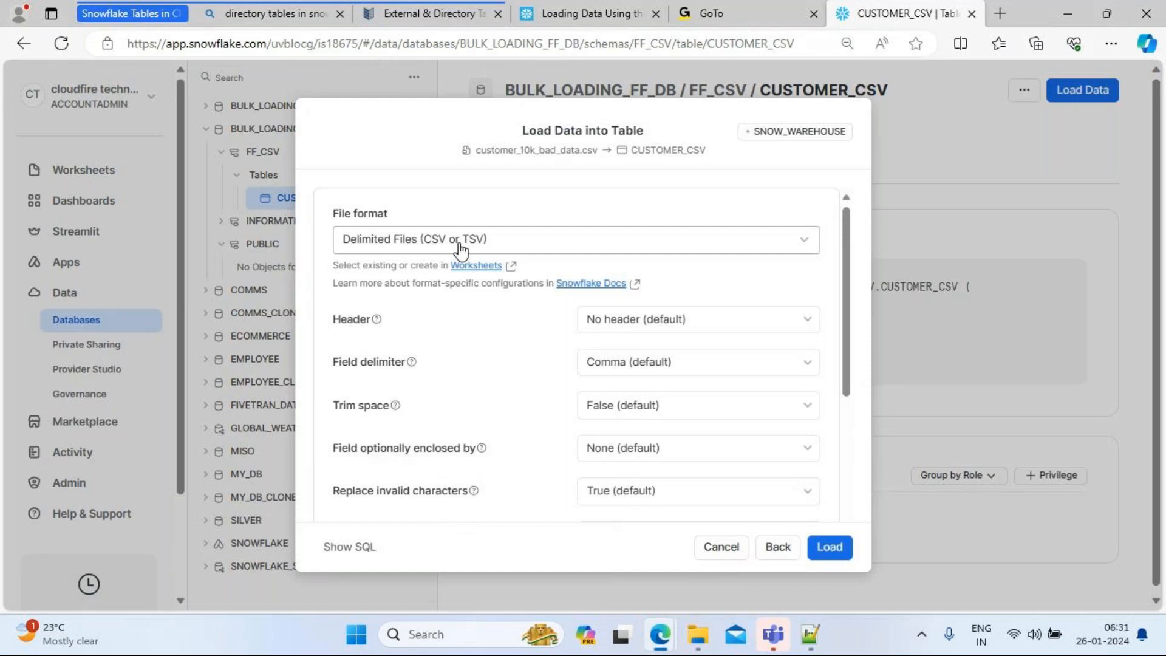
{"action": "left_click", "coordinate": [460, 243]}
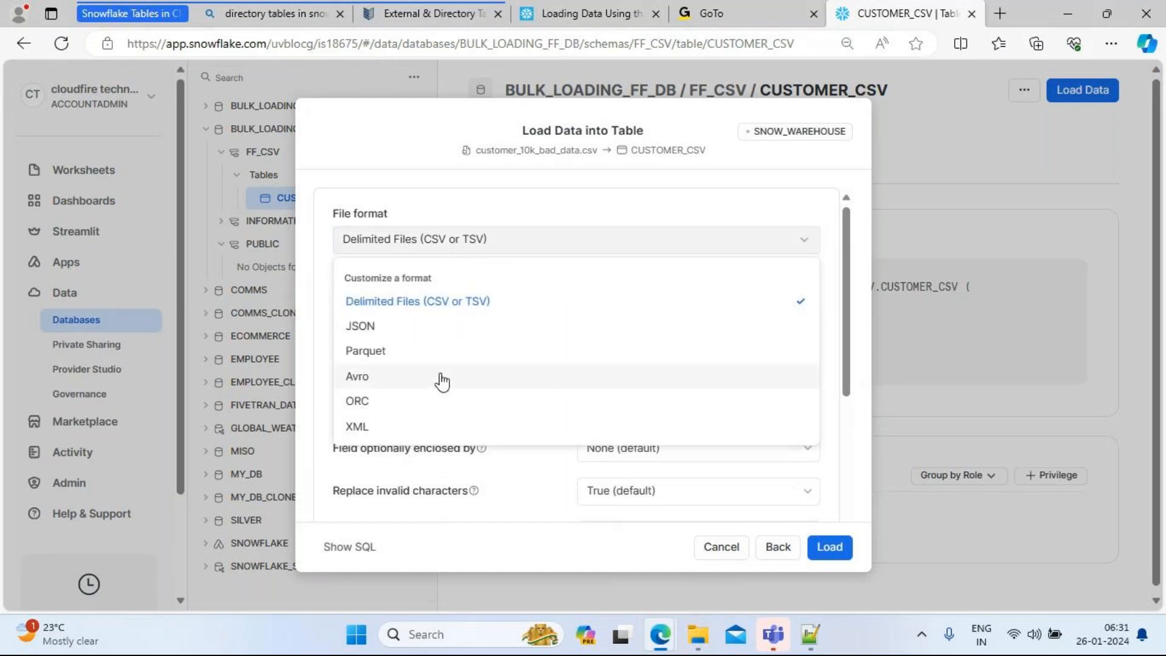
{"action": "left_click", "coordinate": [423, 307]}
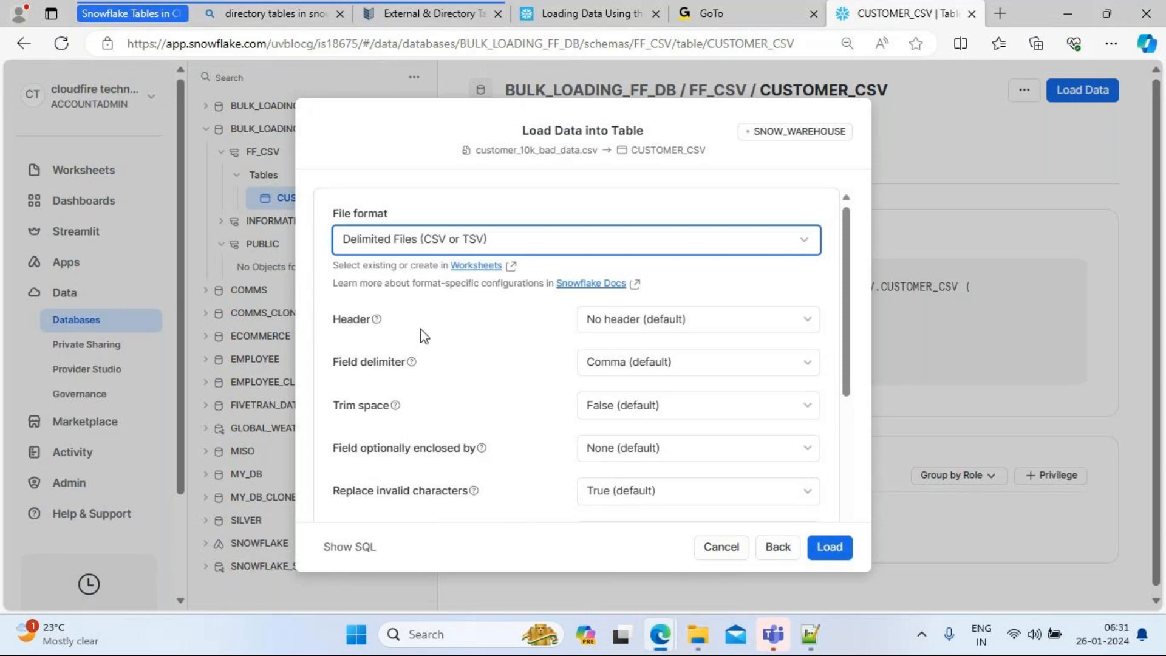
Step: Set Header to skip the first line and Trim space to True
{"action": "left_click", "coordinate": [791, 324]}
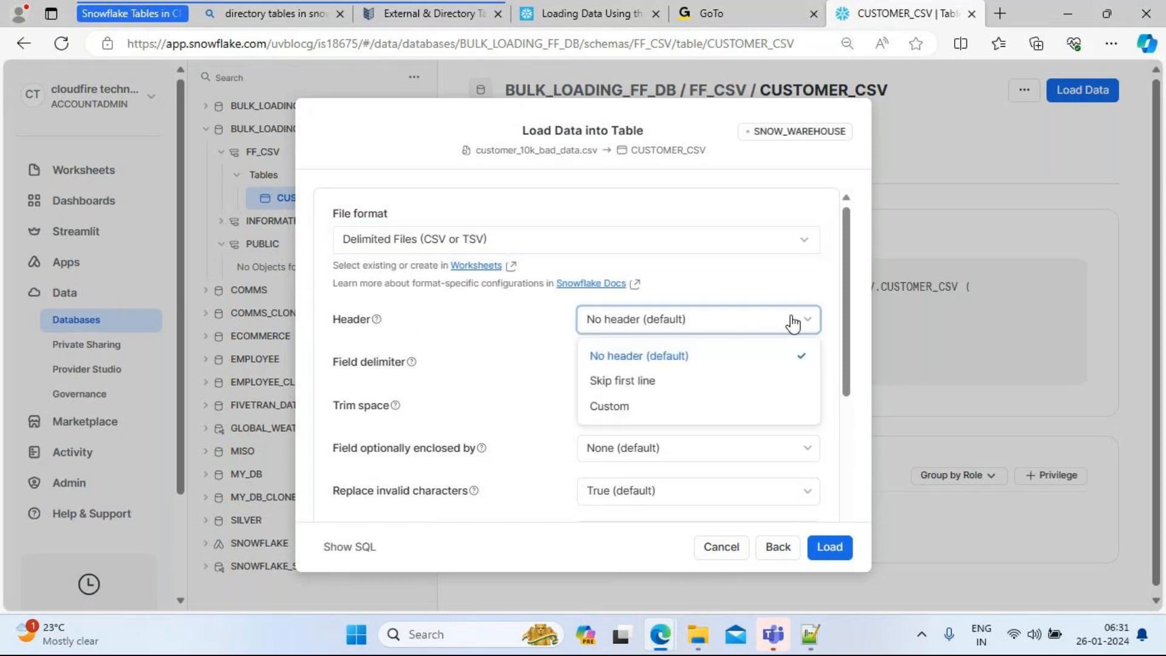
{"action": "left_click", "coordinate": [656, 388]}
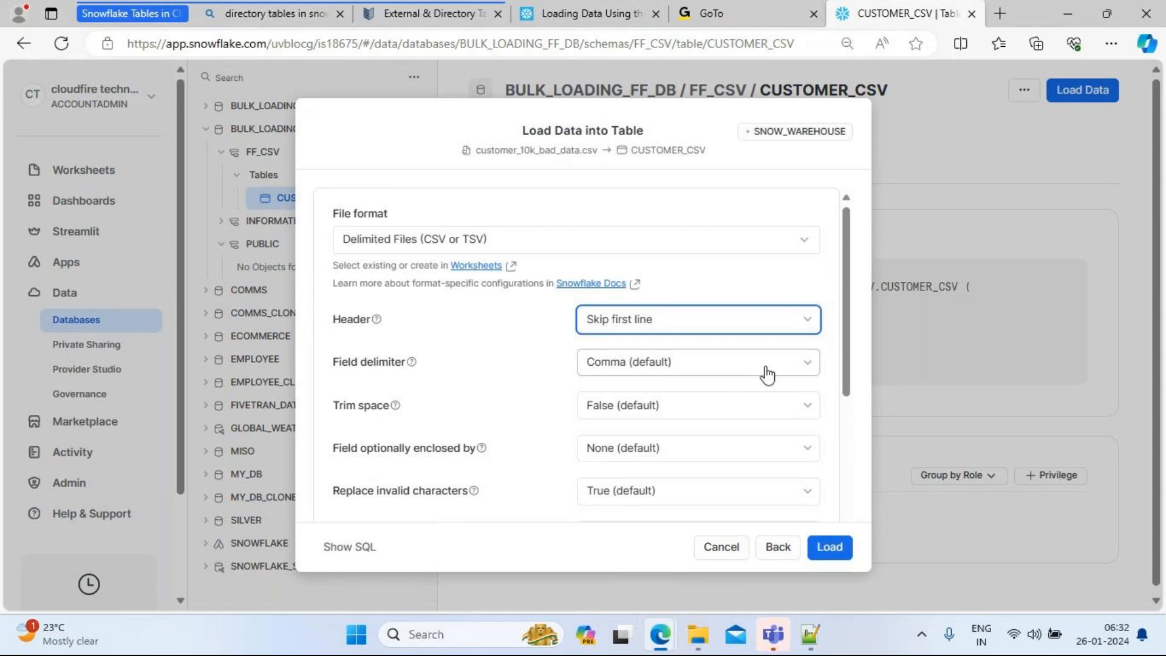
{"action": "left_click", "coordinate": [776, 410]}
{"action": "left_click", "coordinate": [662, 444]}
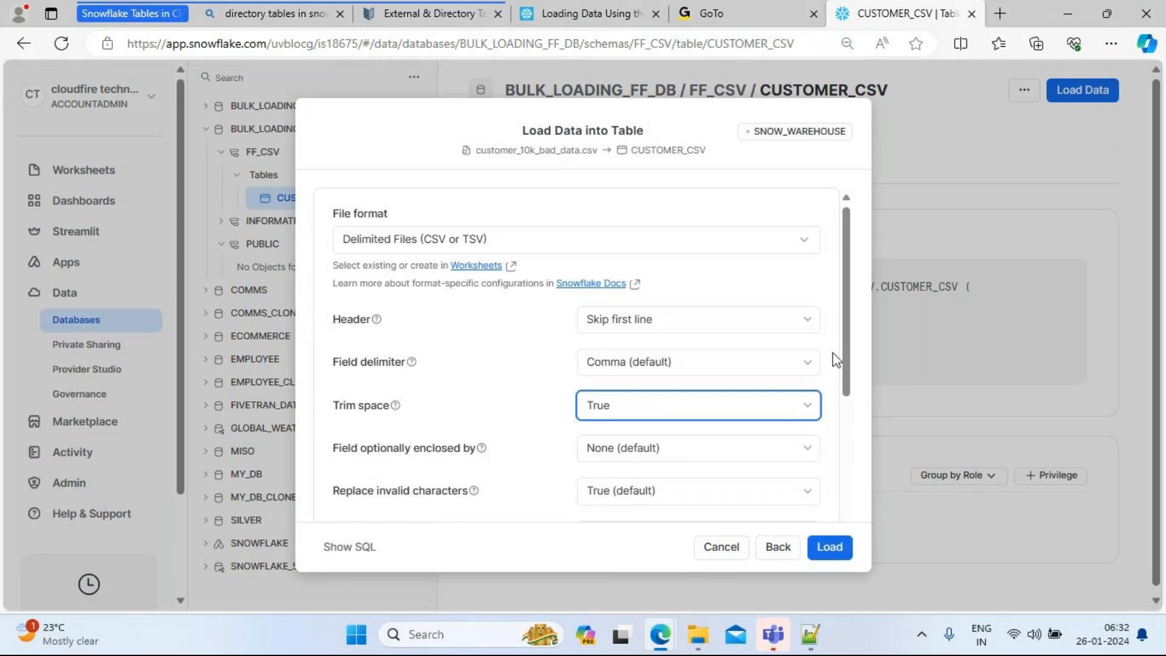
{"action": "left_click_drag", "start_coordinate": [844, 350], "coordinate": [850, 411]}
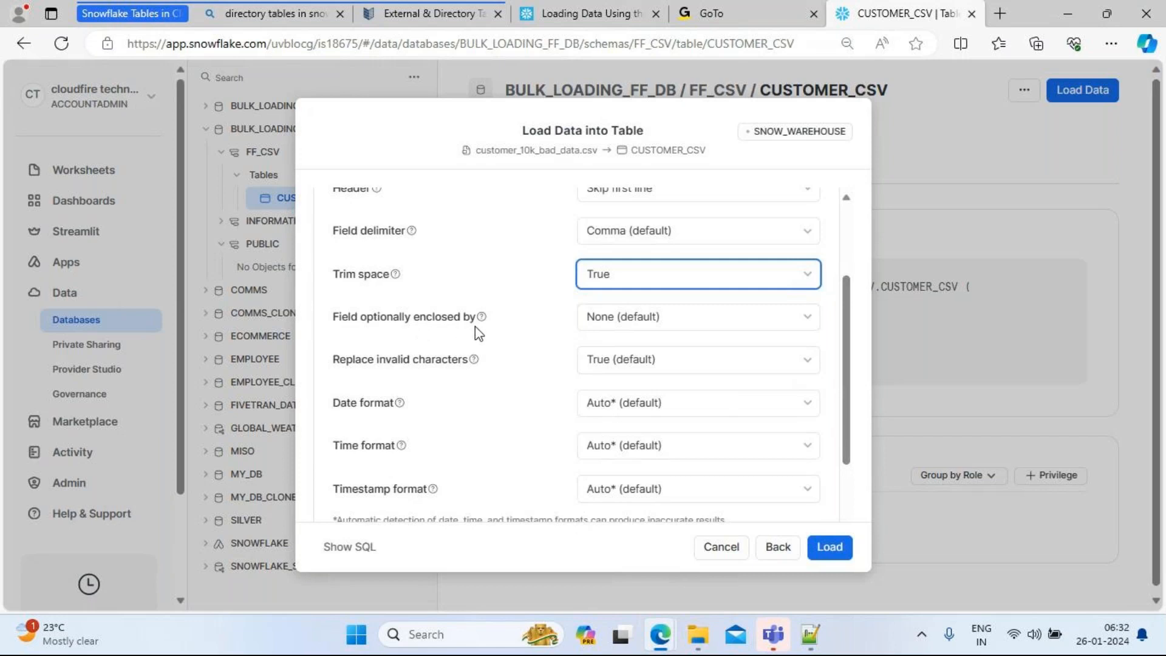
{"action": "left_click", "coordinate": [683, 328]}
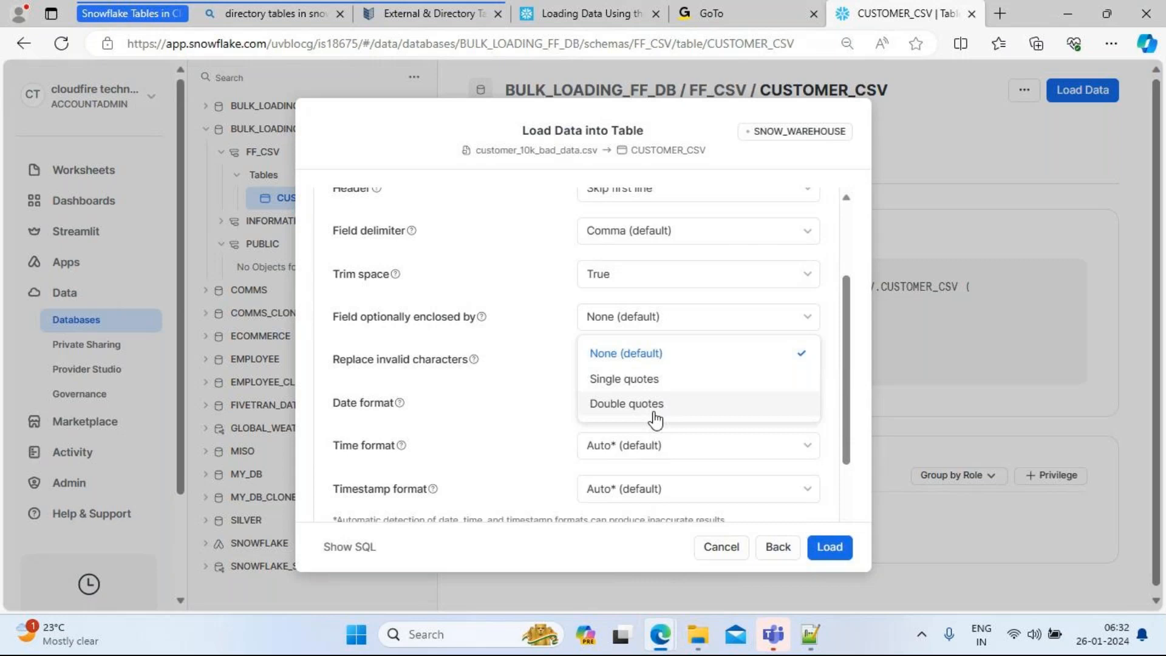
{"action": "left_click", "coordinate": [535, 314]}
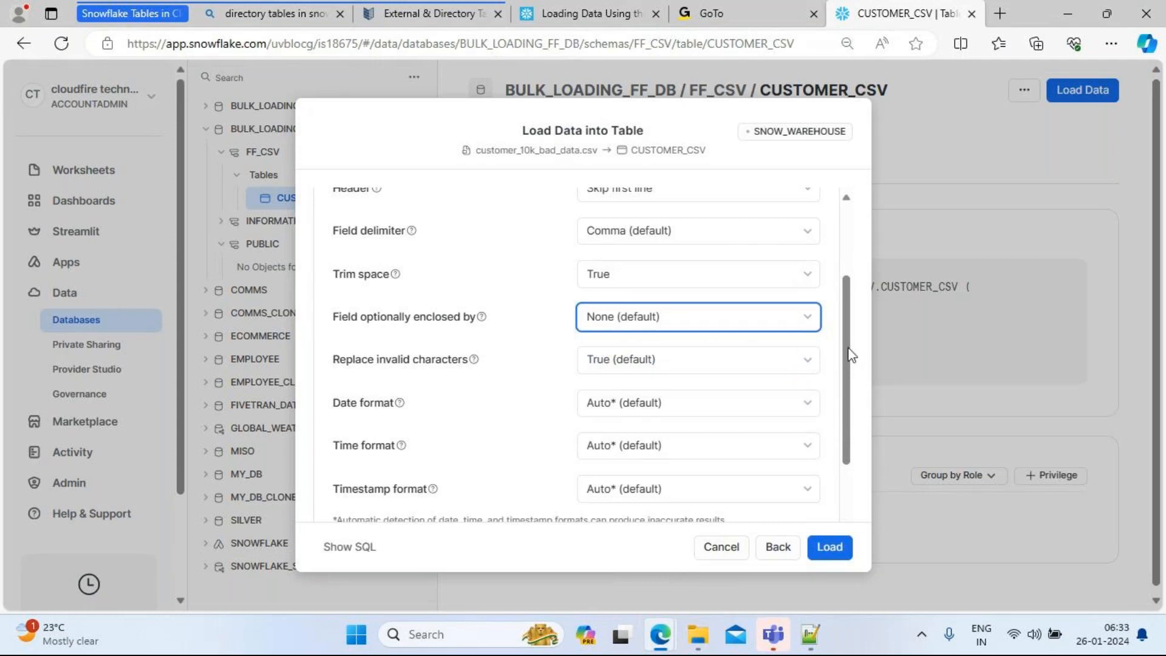
{"action": "left_click_drag", "start_coordinate": [849, 354], "coordinate": [850, 410]}
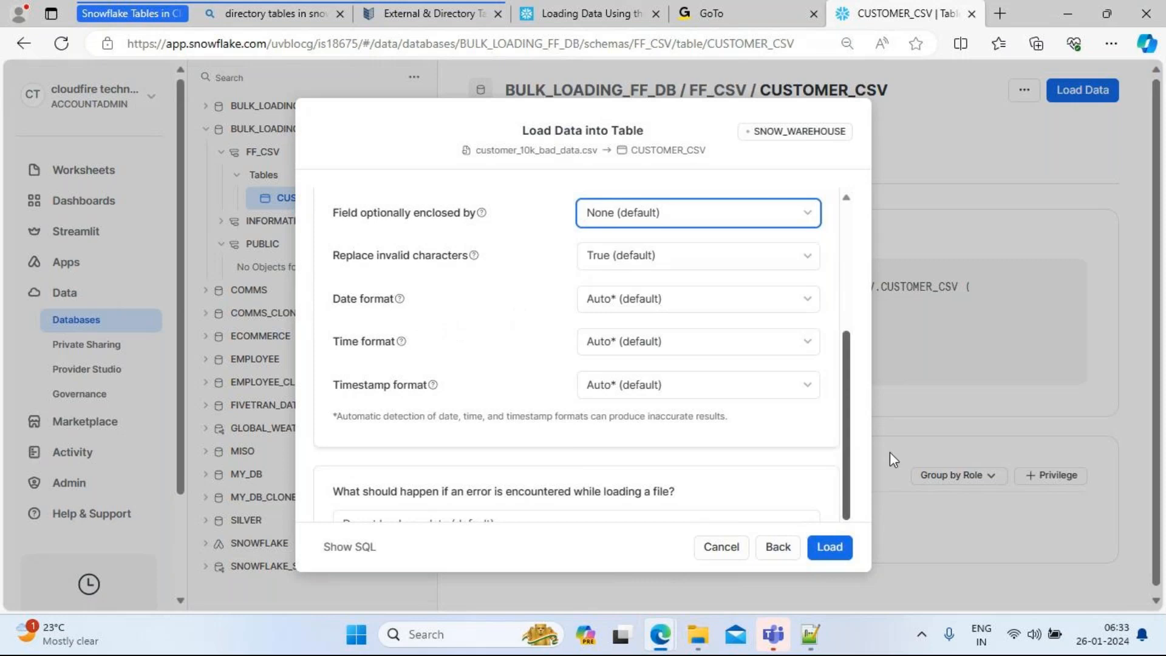
{"action": "scroll", "coordinate": [847, 401], "scroll_direction": "down", "scroll_amount": 1}
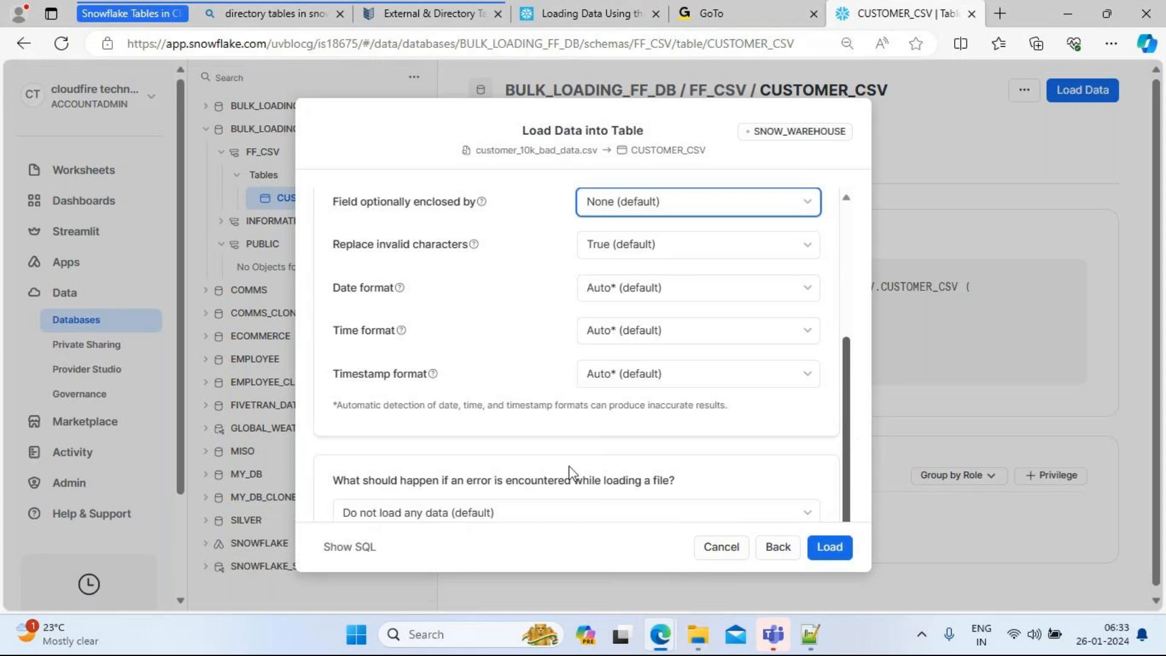
{"action": "left_click", "coordinate": [344, 551]}
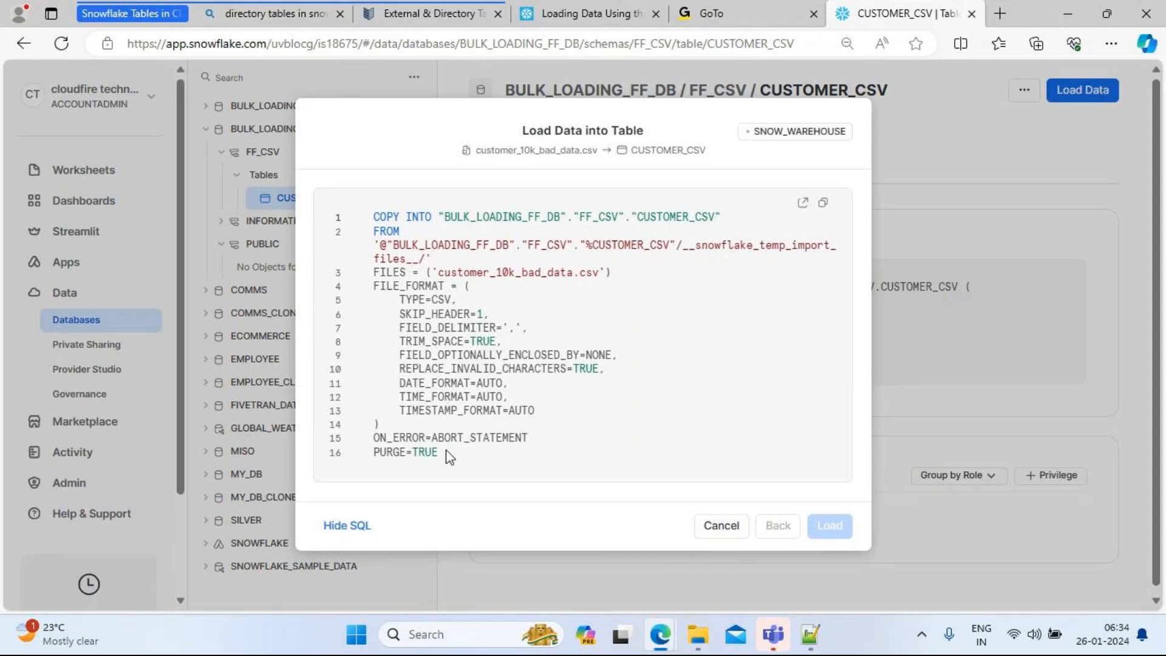
Step: Cancel the Load Data dialog without loading, back to CUSTOMER_CSV's details
{"action": "left_click", "coordinate": [714, 527]}
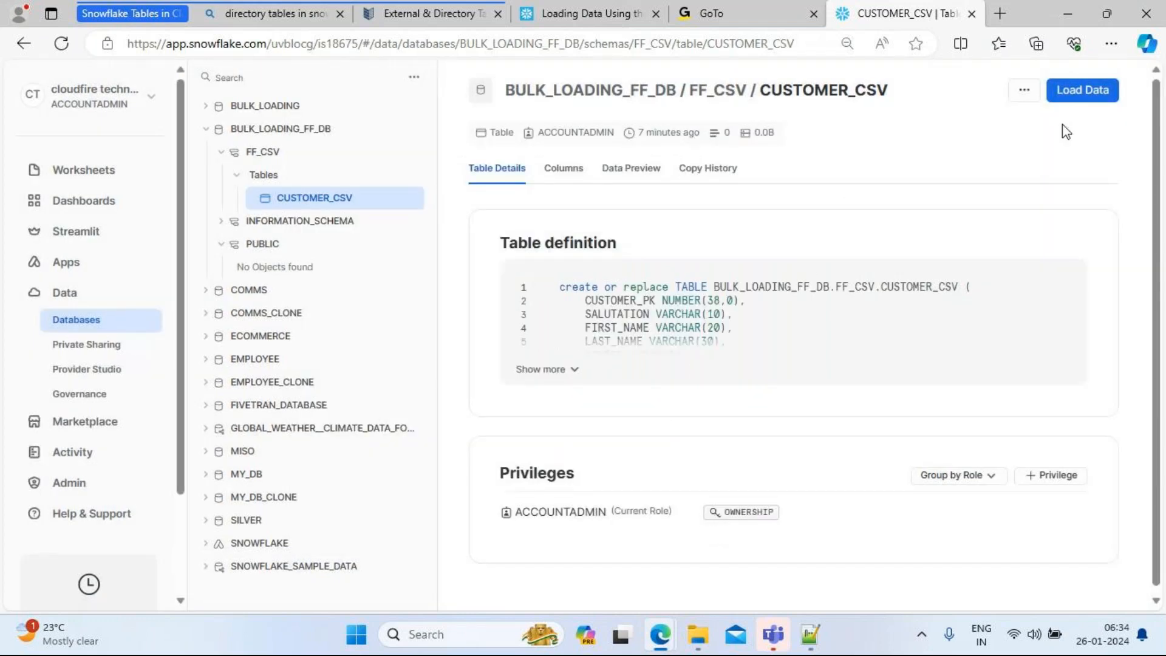
Step: Start a new Load Data into CUSTOMER_CSV with customer_10k_bad_data.csv as the file
{"action": "left_click", "coordinate": [1079, 97]}
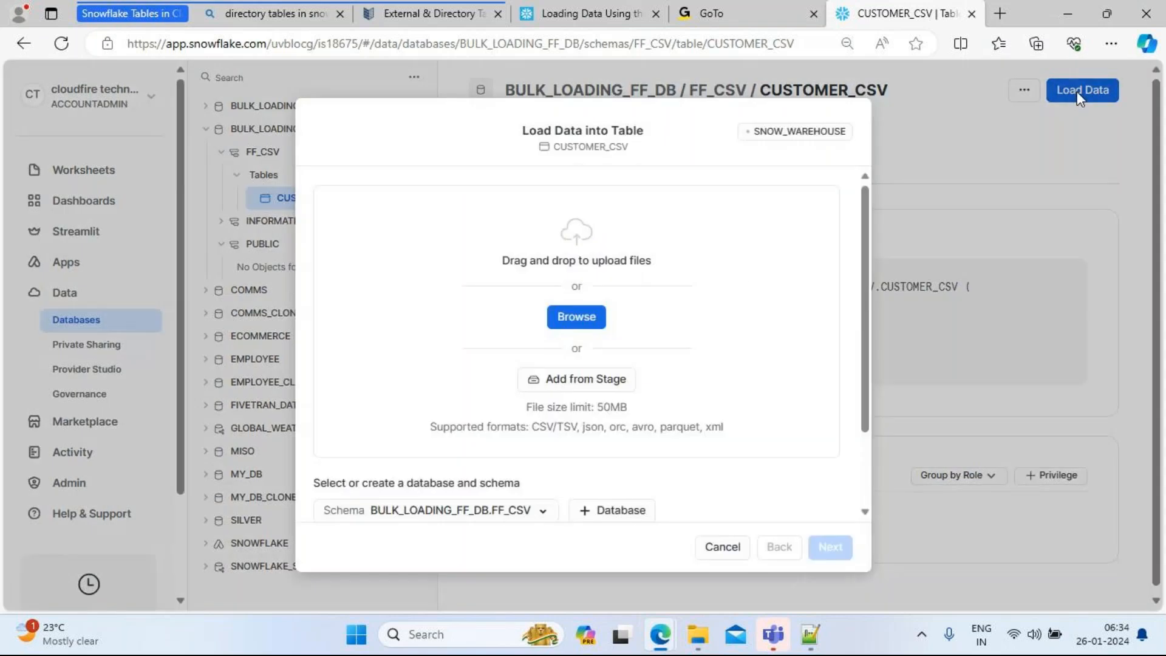
{"action": "left_click", "coordinate": [577, 317]}
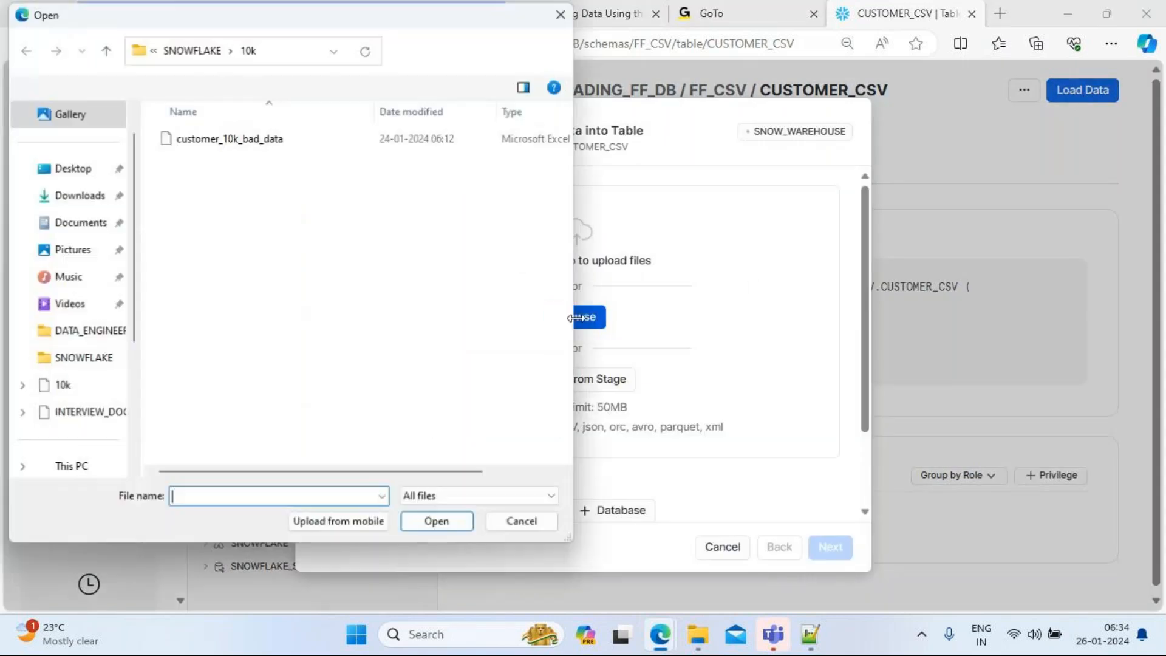
{"action": "left_click", "coordinate": [243, 152]}
{"action": "left_click", "coordinate": [442, 529]}
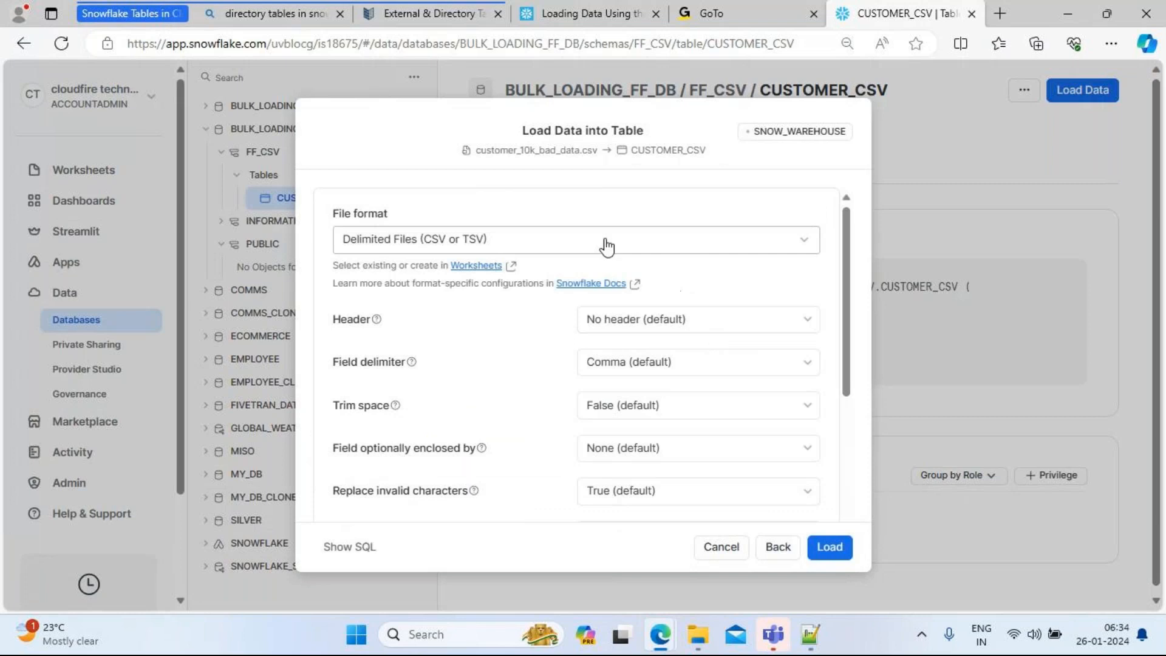
Step: Set Header to skip the first line and Trim space to True
{"action": "left_click", "coordinate": [681, 328]}
{"action": "left_click", "coordinate": [741, 382]}
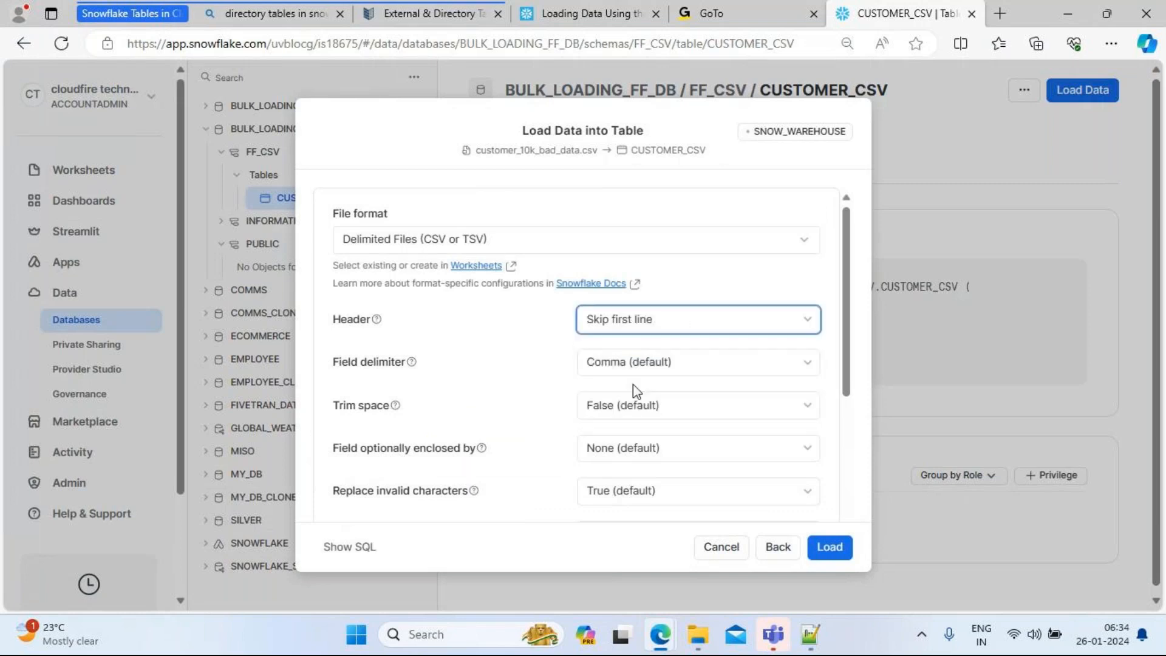
{"action": "left_click", "coordinate": [629, 413]}
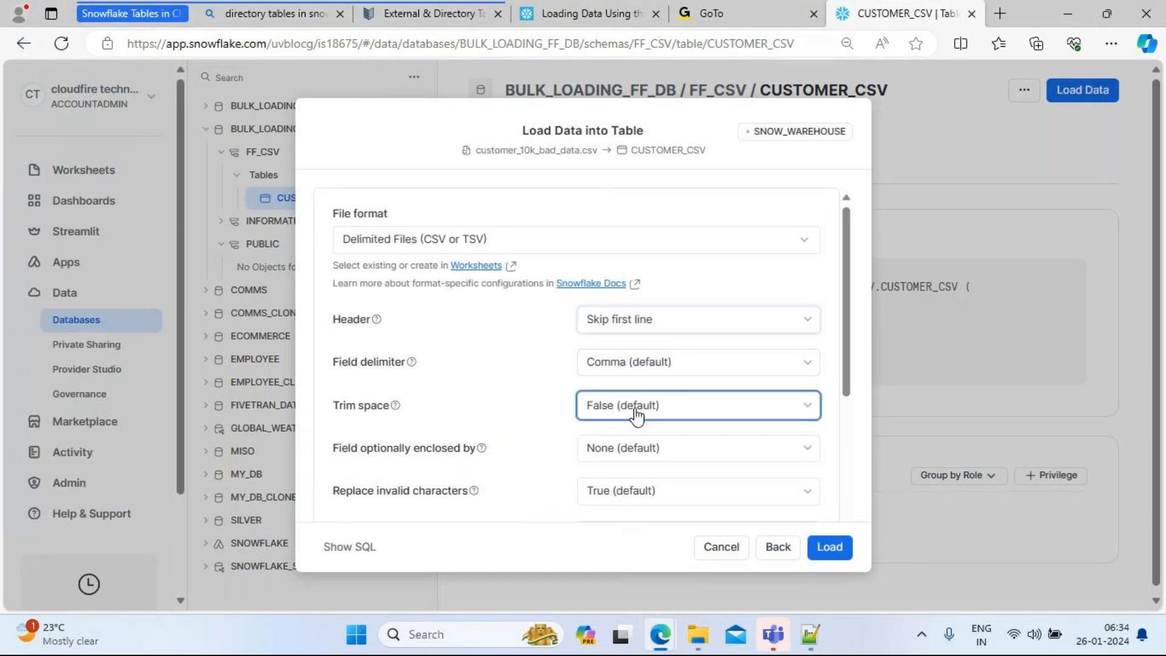
{"action": "left_click", "coordinate": [615, 450]}
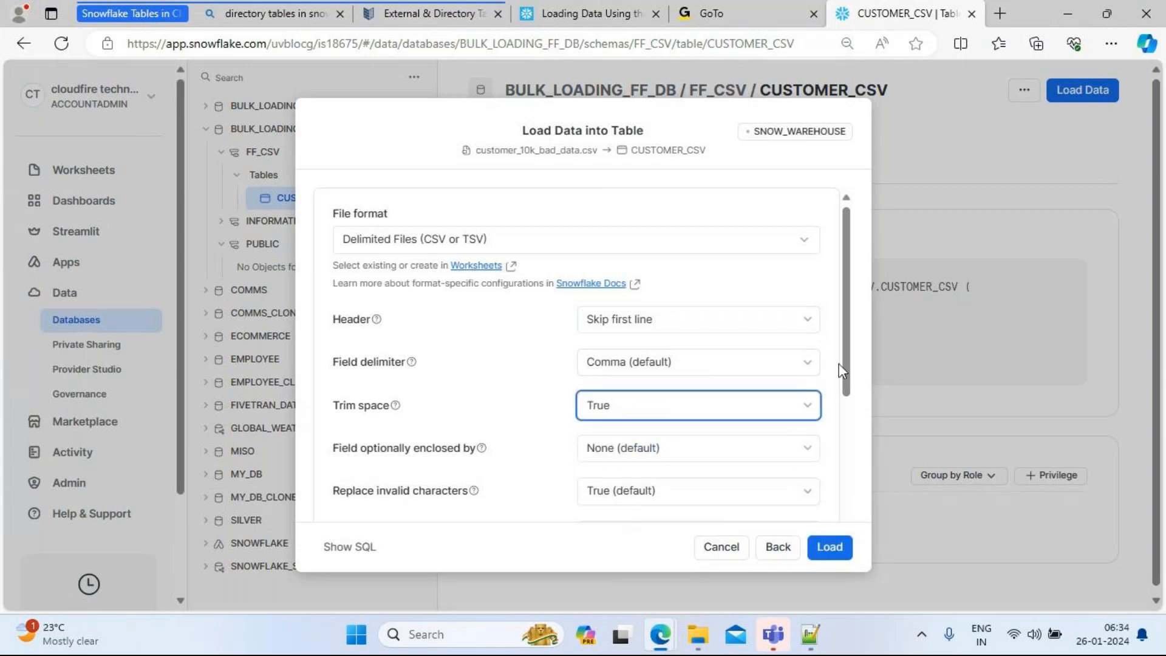
{"action": "left_click_drag", "start_coordinate": [848, 345], "coordinate": [859, 442]}
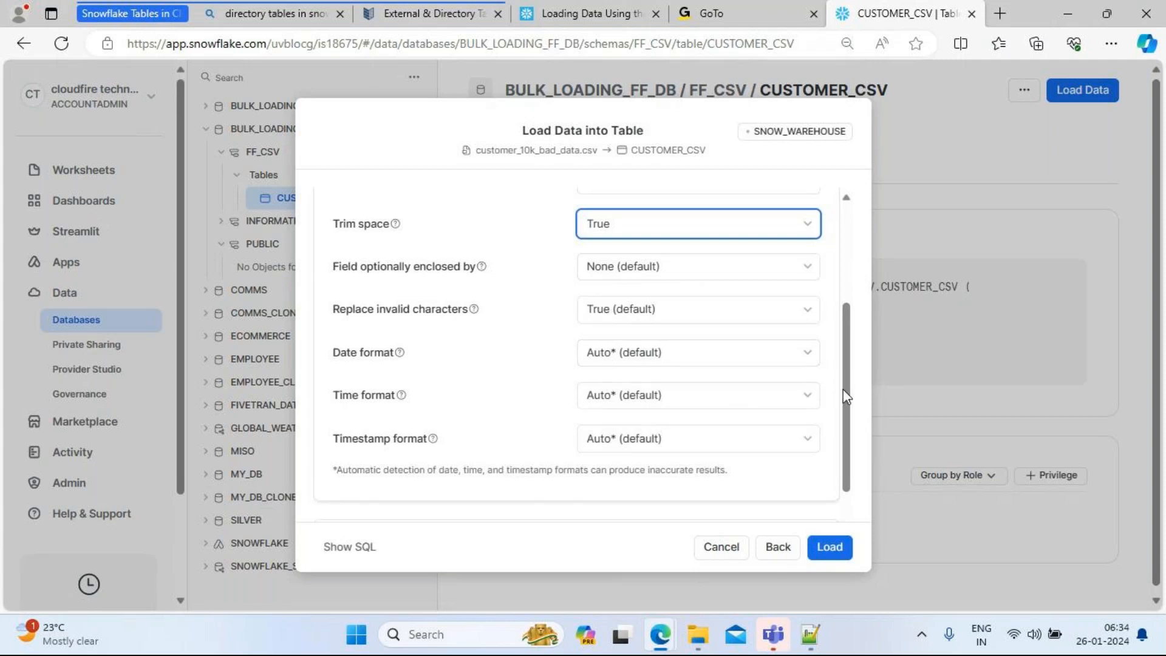
{"action": "left_click_drag", "start_coordinate": [843, 388], "coordinate": [784, 468]}
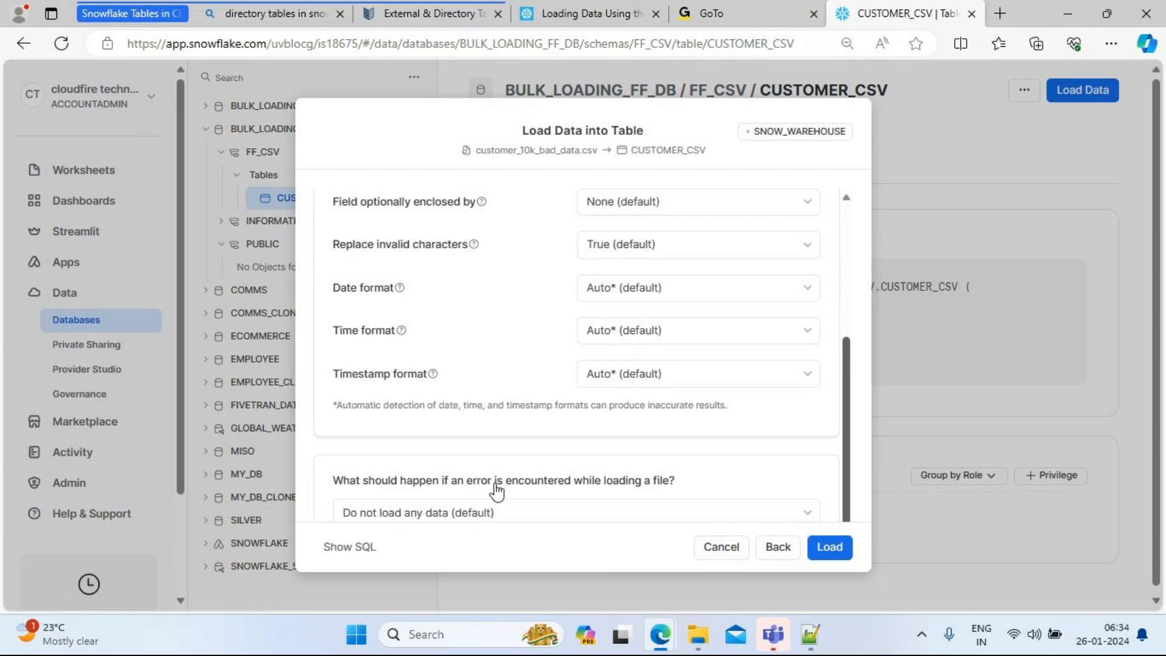
{"action": "left_click", "coordinate": [656, 520]}
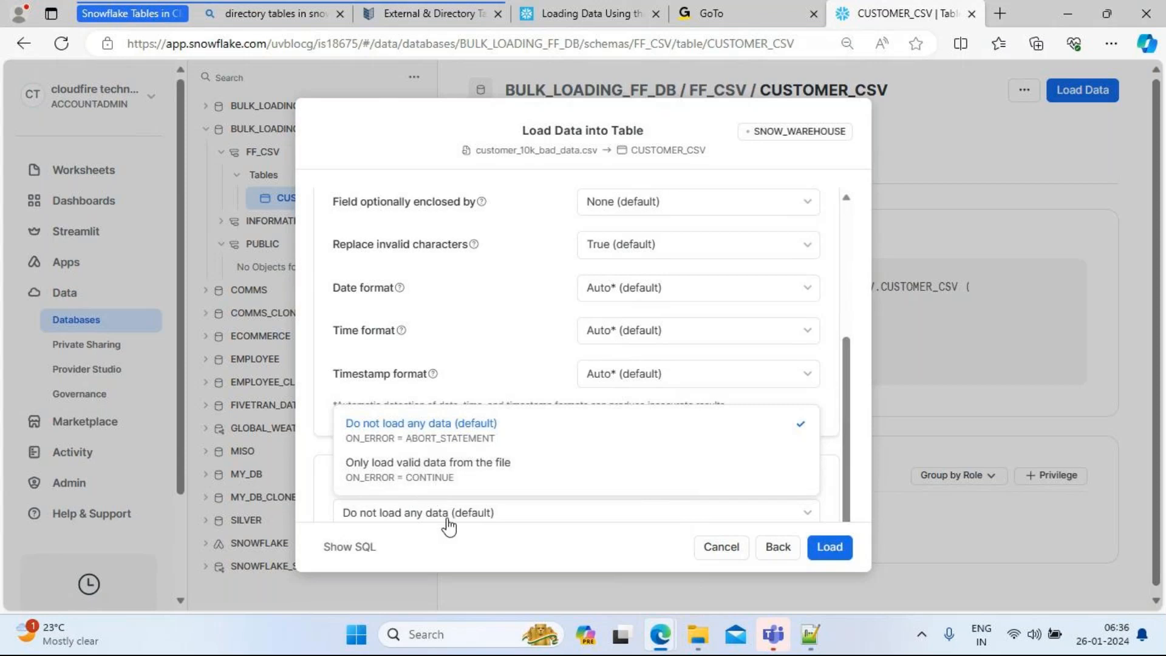
Step: Choose to load only valid data (ON_ERROR=CONTINUE) and show the generated COPY INTO SQL
{"action": "left_click", "coordinate": [410, 477]}
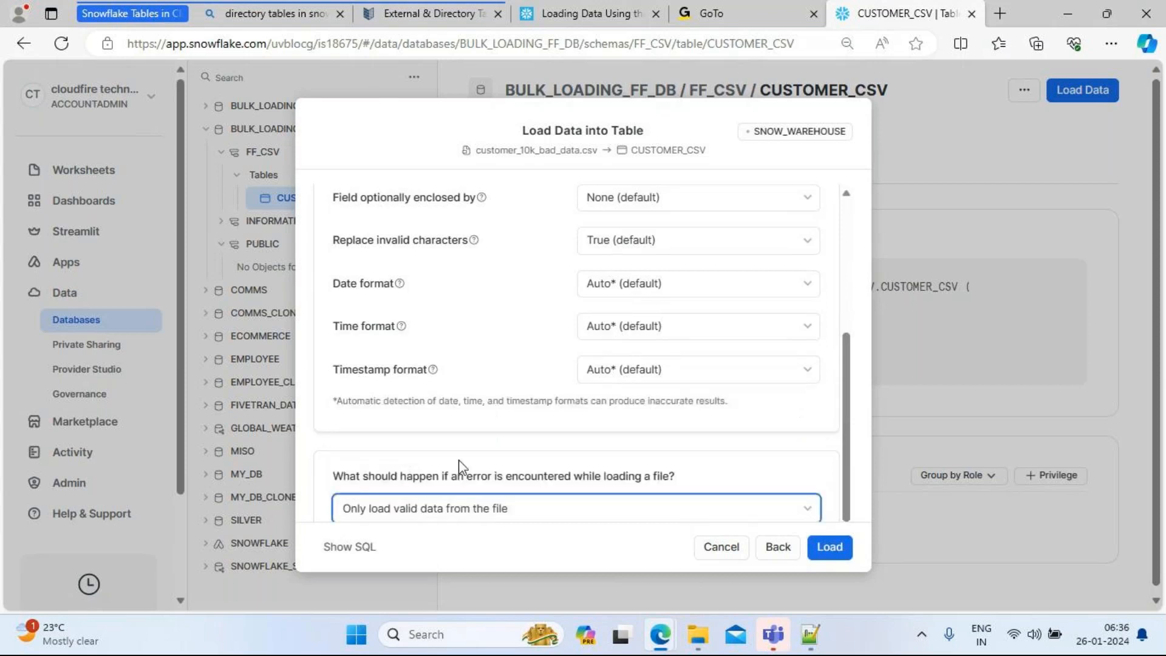
{"action": "left_click", "coordinate": [334, 547]}
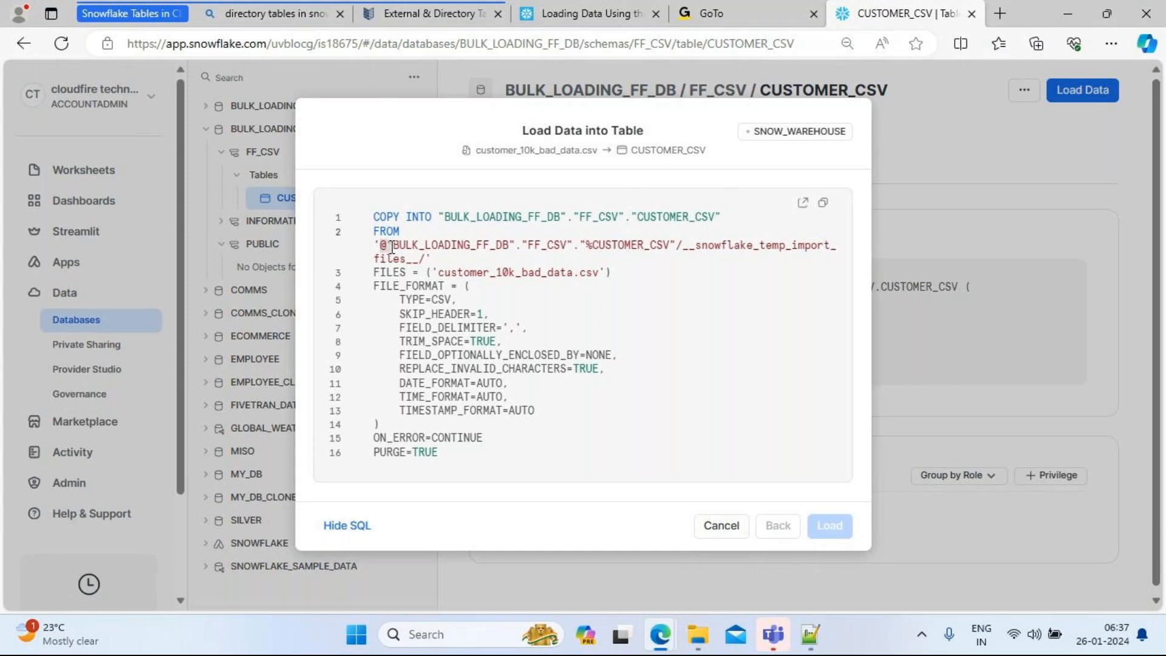
Step: Inspect the COPY INTO SQL, highlighting the BULK_LOADING_FF_DB stage path, then hide the SQL
{"action": "left_click", "coordinate": [487, 254]}
{"action": "left_click_drag", "start_coordinate": [395, 246], "coordinate": [675, 243]}
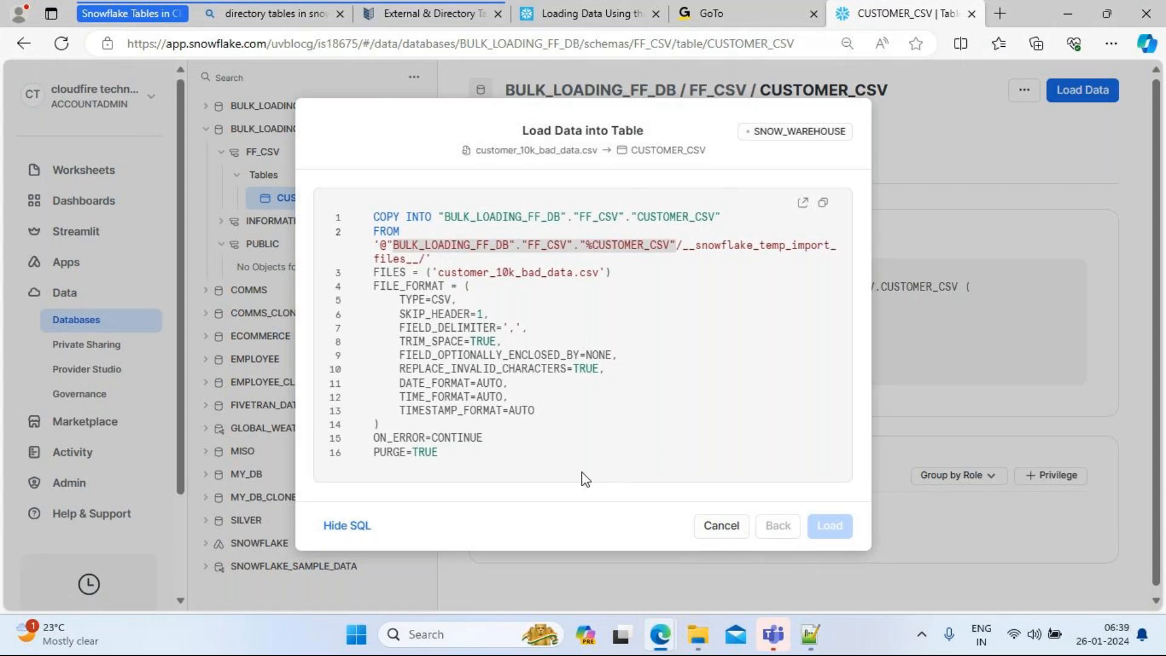
{"action": "left_click", "coordinate": [347, 531]}
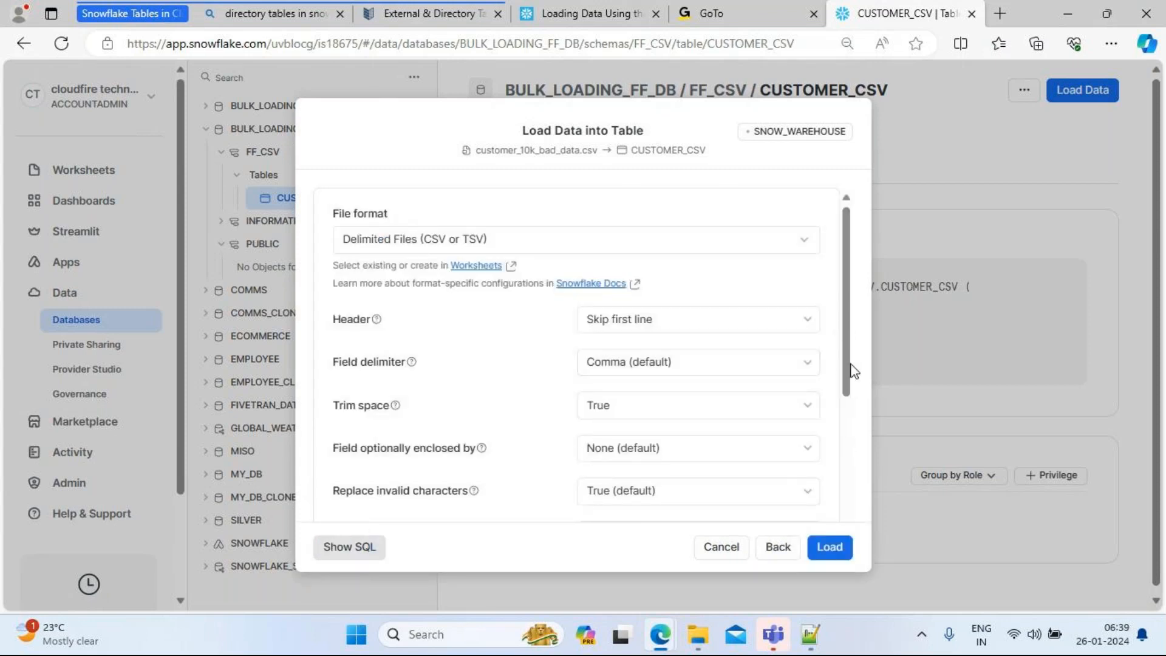
Step: Keep 'Only load valid data' and load the file, inserting 9,849 of 10,002 rows
{"action": "left_click_drag", "start_coordinate": [847, 365], "coordinate": [857, 503]}
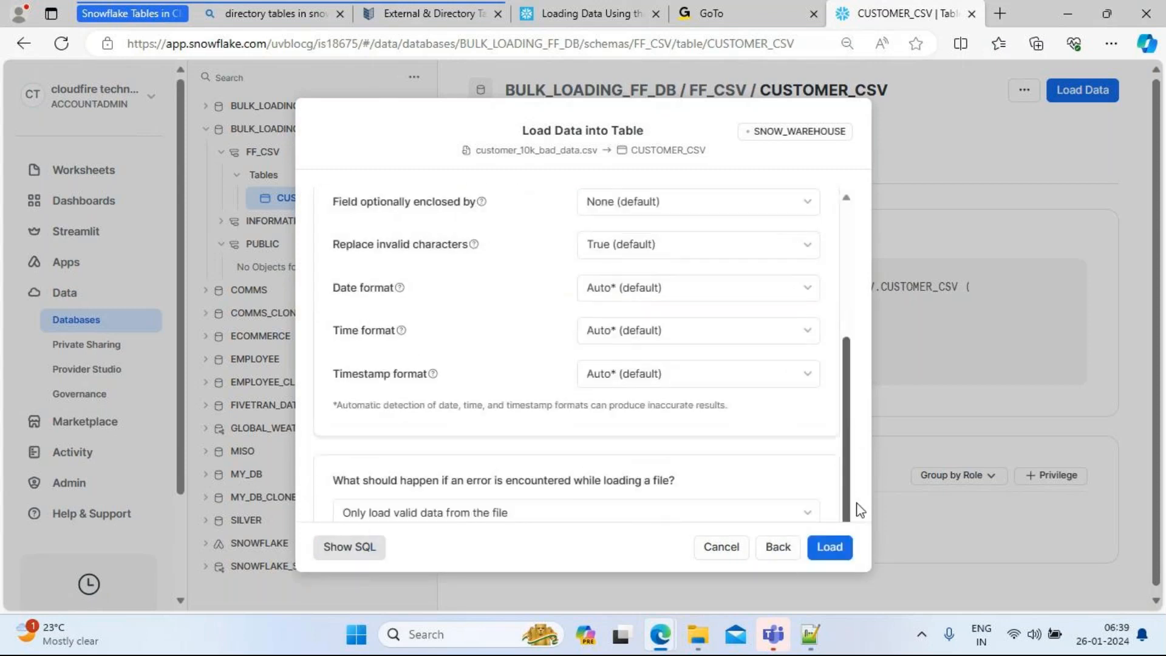
{"action": "left_click", "coordinate": [830, 547]}
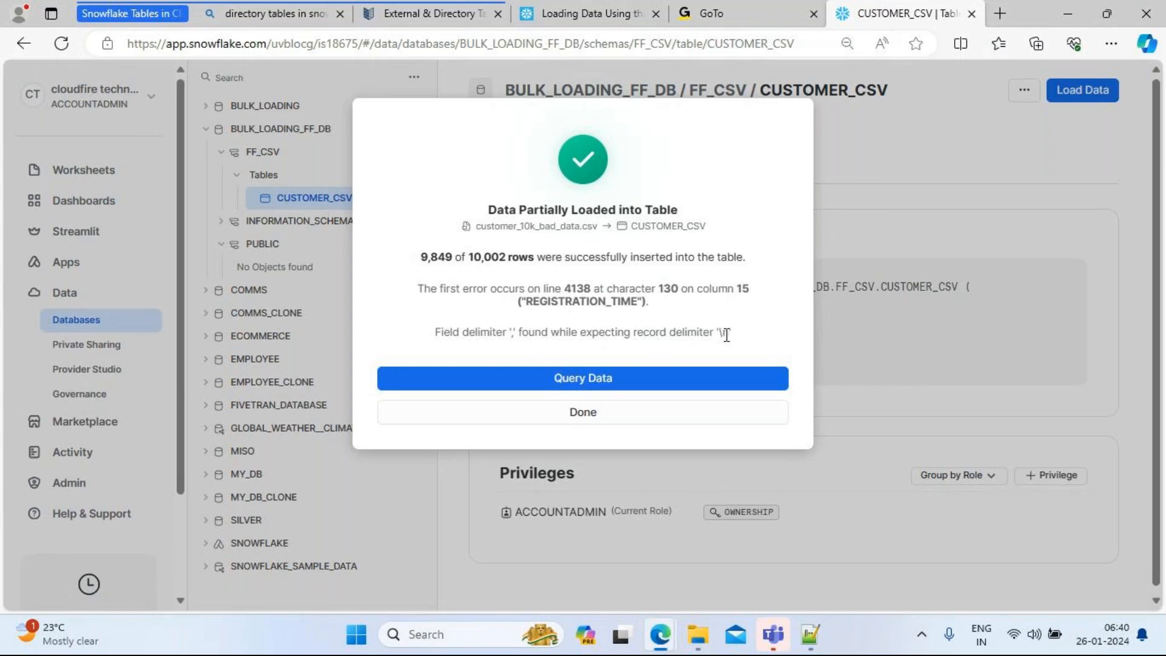
Step: Read the line 4138 REGISTRATION_TIME delimiter error, then dismiss the partial-load summary
{"action": "left_click_drag", "start_coordinate": [747, 341], "coordinate": [436, 336]}
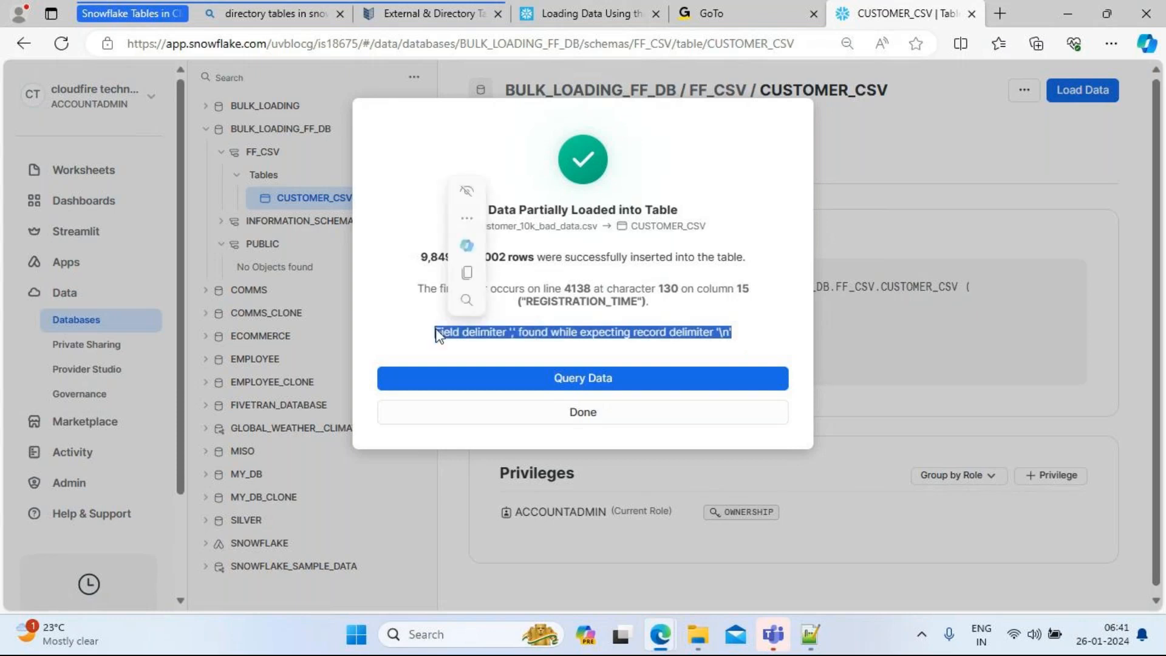
{"action": "left_click", "coordinate": [591, 335]}
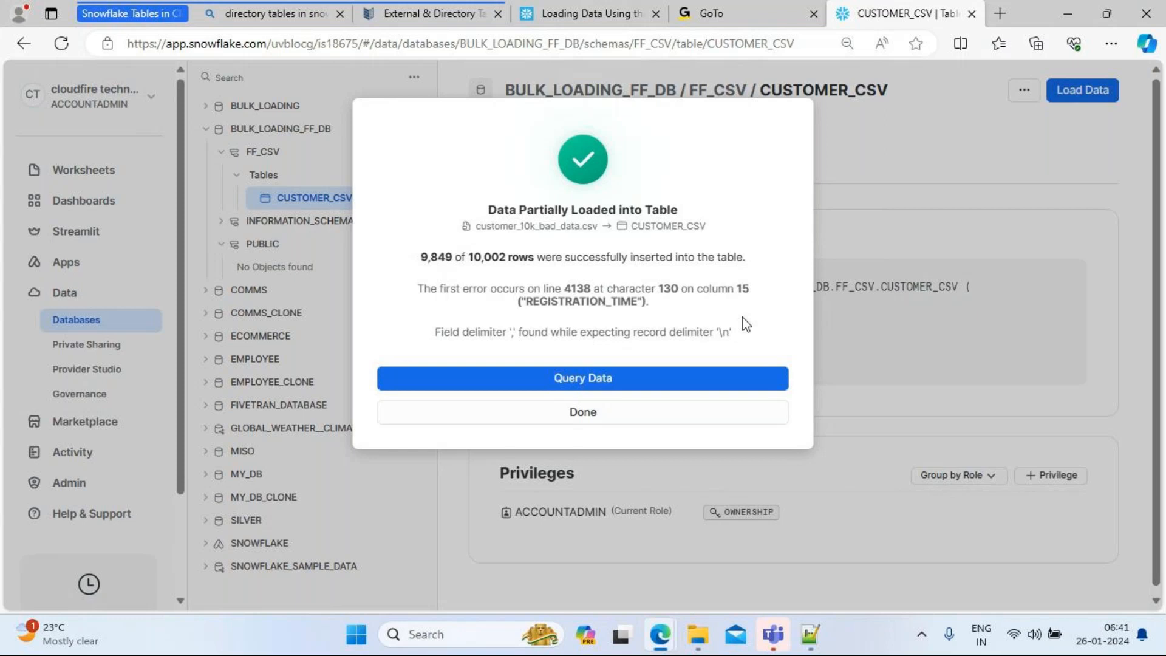
{"action": "left_click", "coordinate": [572, 419]}
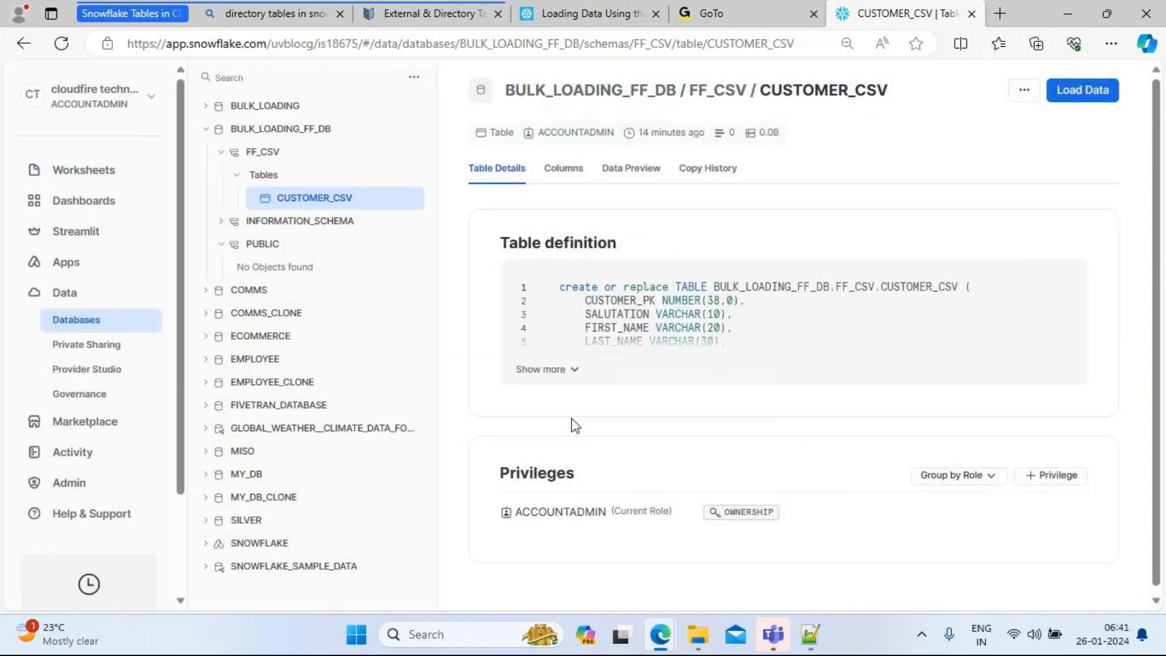
Step: List CUSTOMER_CSV's 15 columns and compare them with the CREATE TABLE script in Notepad++
{"action": "left_click", "coordinate": [563, 176]}
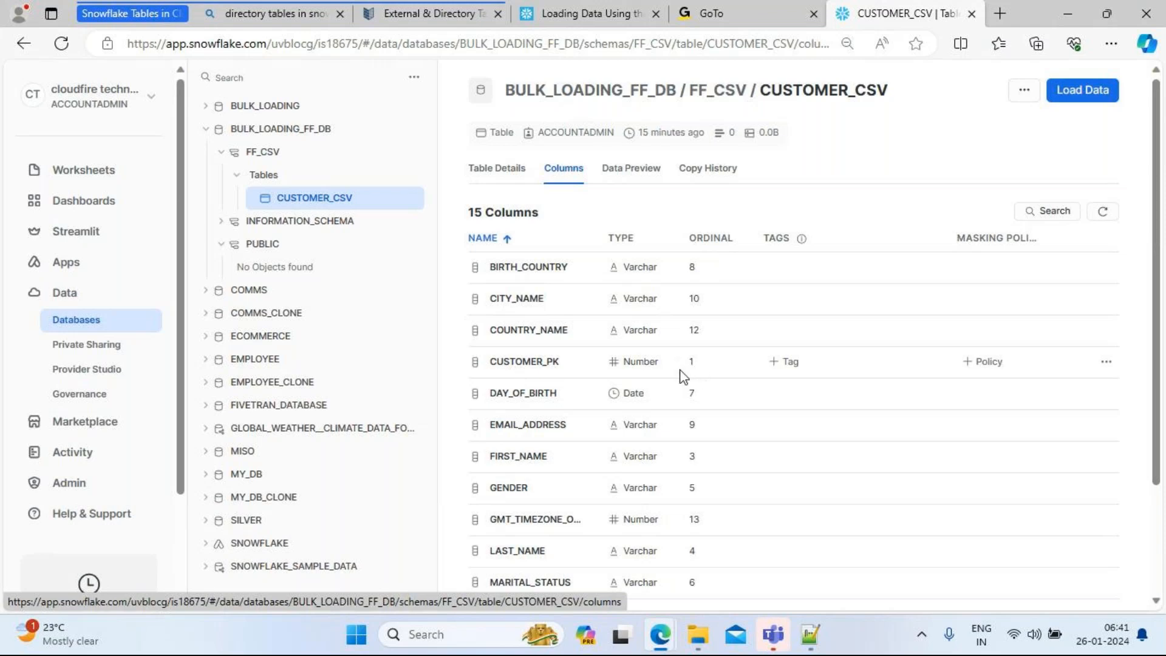
{"action": "left_click_drag", "start_coordinate": [1158, 430], "coordinate": [1159, 529]}
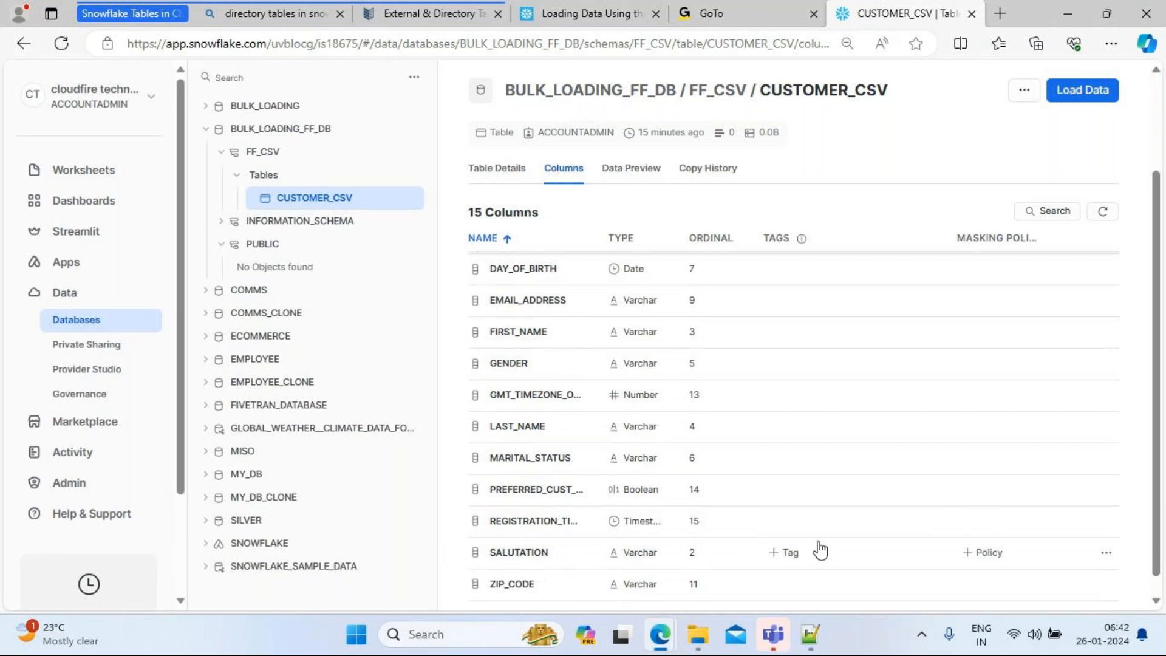
{"action": "left_click_drag", "start_coordinate": [1158, 467], "coordinate": [1158, 374]}
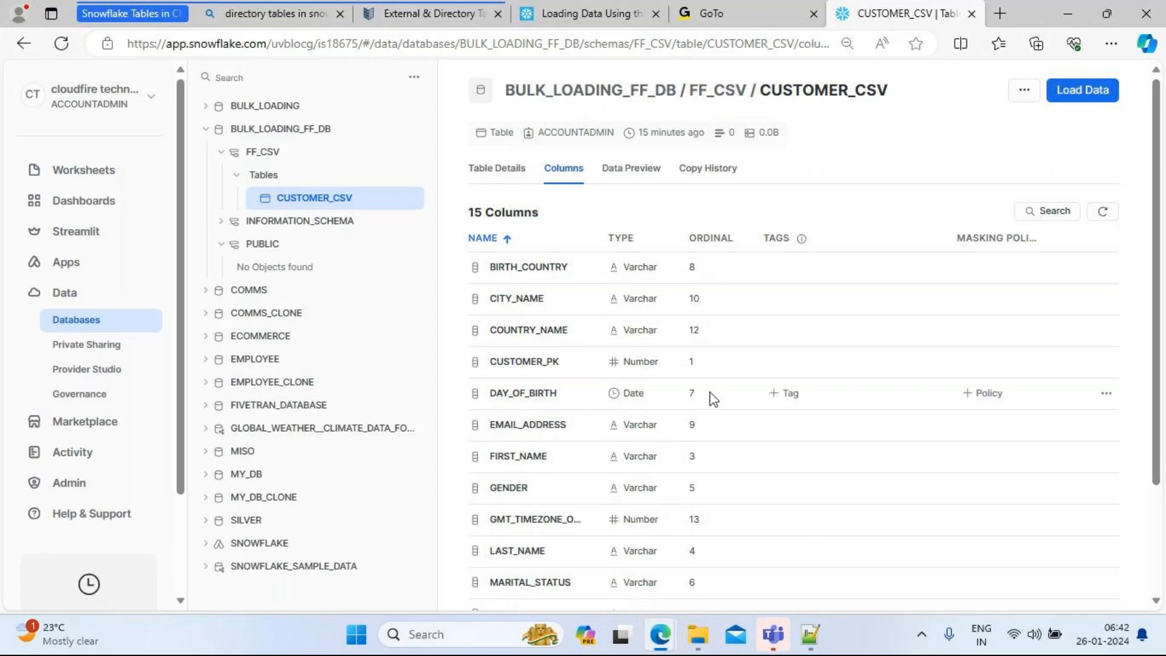
{"action": "left_click", "coordinate": [812, 644]}
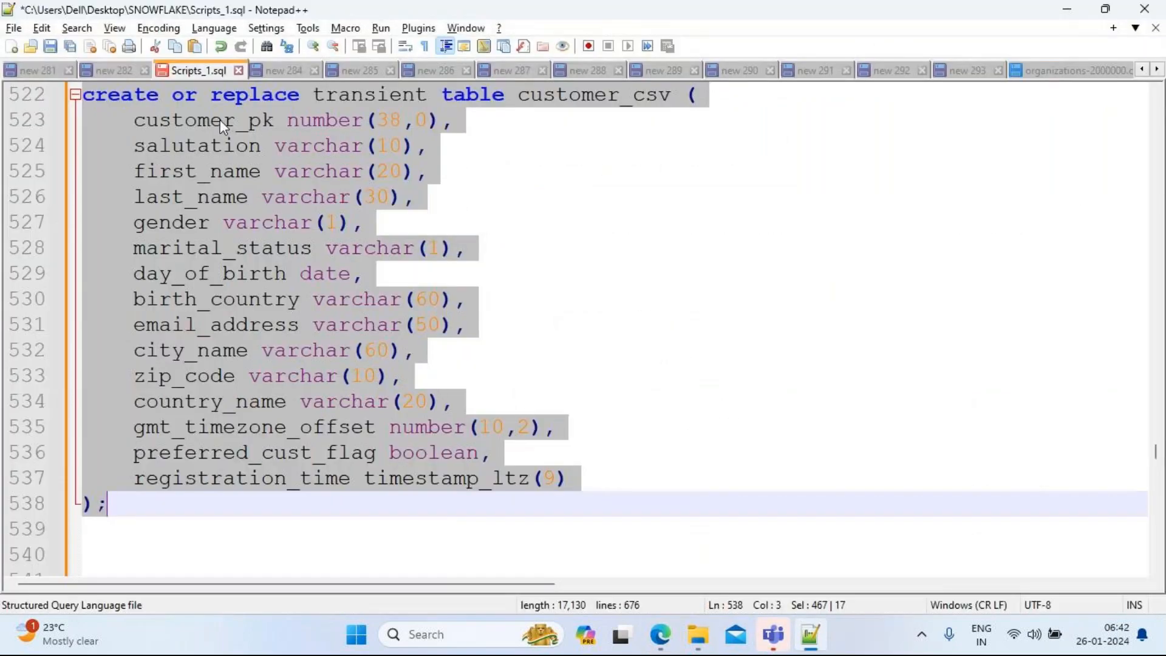
{"action": "double_click", "coordinate": [220, 119]}
{"action": "key", "text": "alt+Tab"}
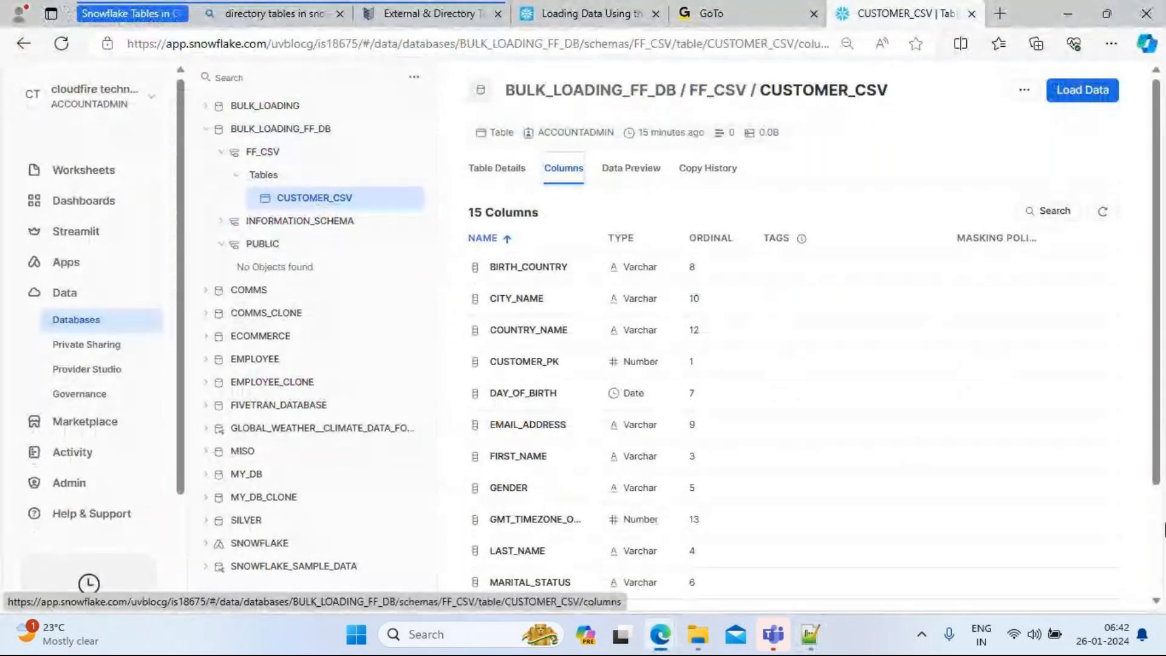
Step: Scroll through the columns, check BIRTH_COUNTRY's options menu, then switch to Data Preview
{"action": "left_click_drag", "start_coordinate": [1156, 438], "coordinate": [1156, 546]}
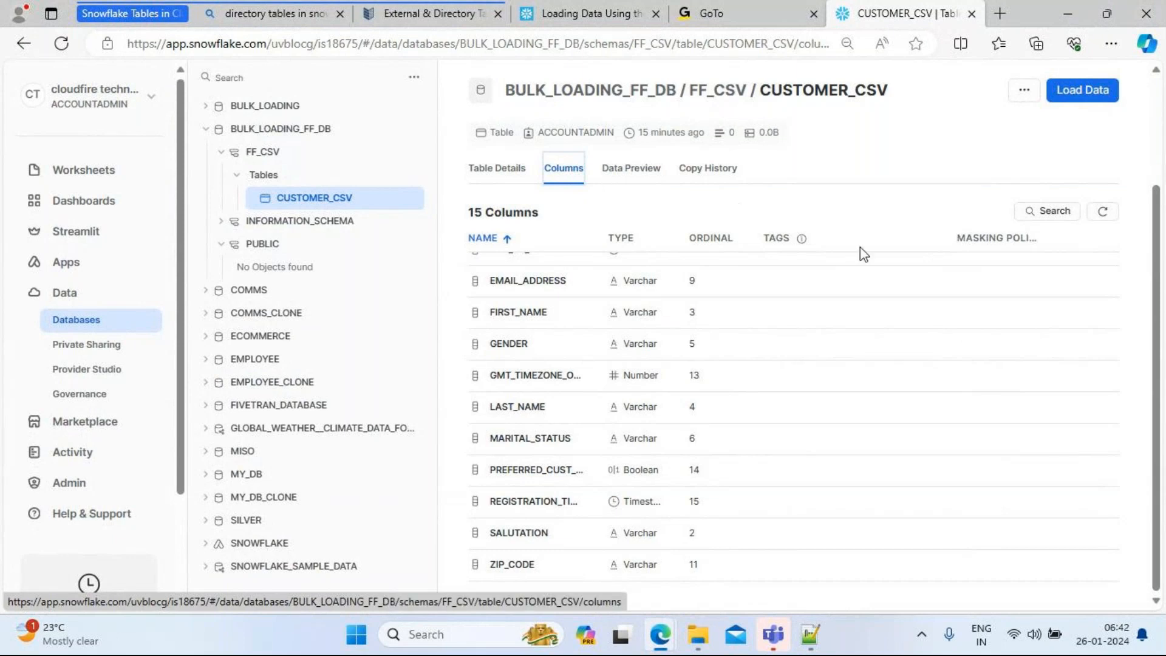
{"action": "left_click_drag", "start_coordinate": [1152, 313], "coordinate": [1149, 202]}
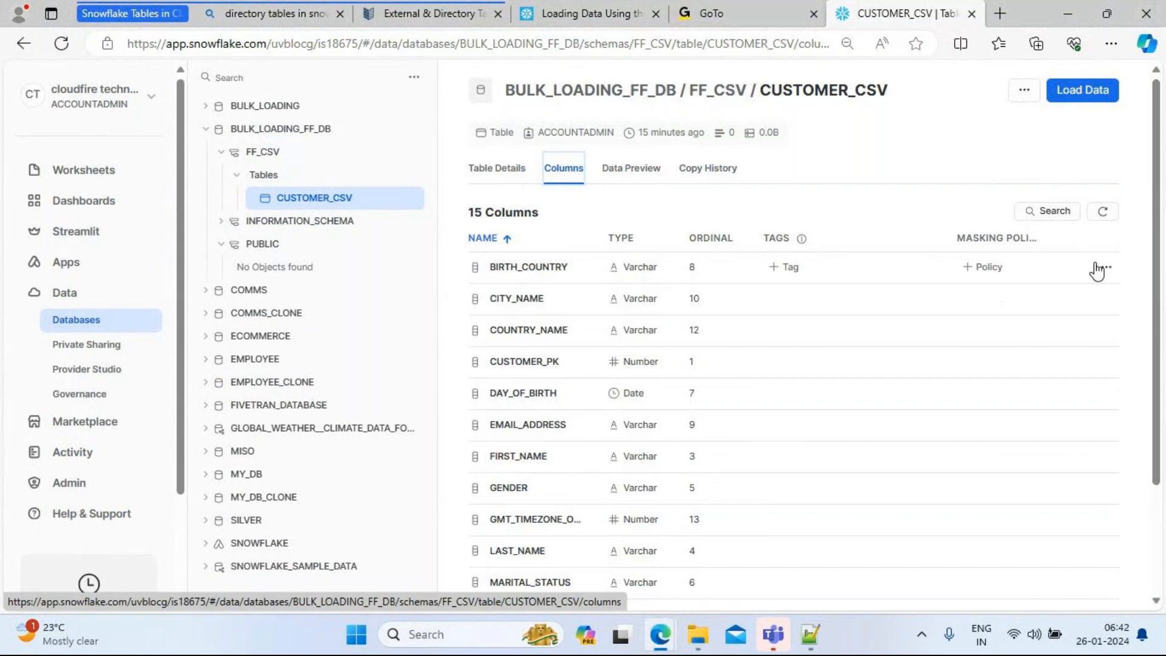
{"action": "left_click", "coordinate": [1105, 270]}
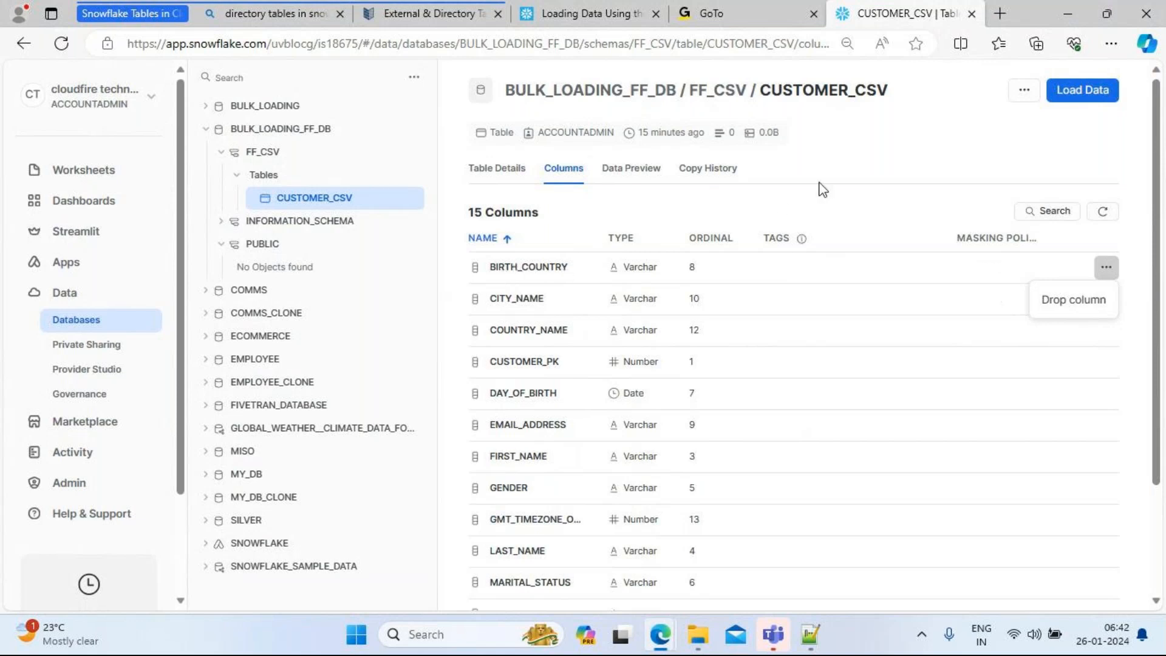
{"action": "left_click", "coordinate": [870, 164]}
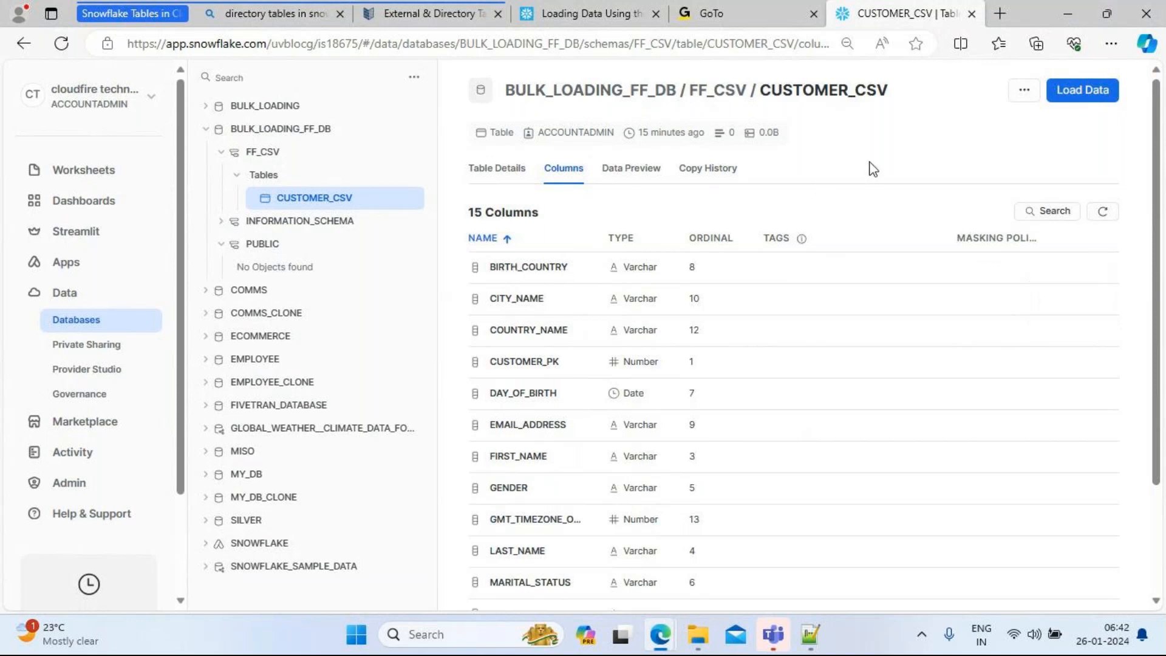
{"action": "left_click", "coordinate": [635, 173]}
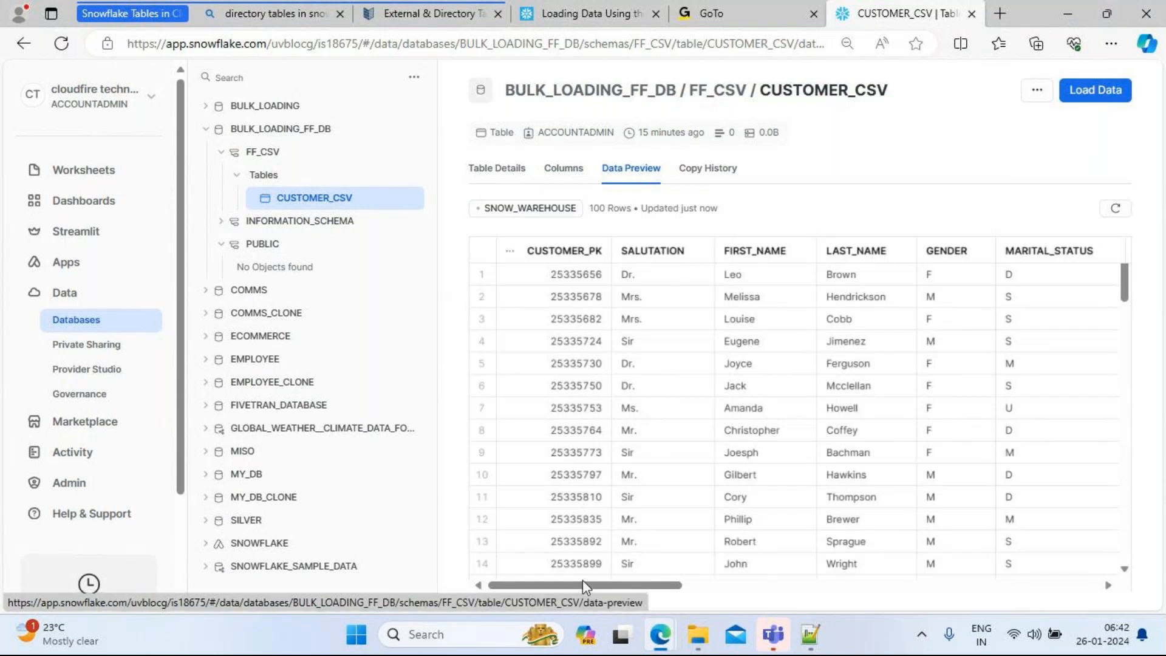
Step: Refresh the data preview and check the Jan 26, 2024 partial load of 9.8K rows (1.4MB)
{"action": "left_click_drag", "start_coordinate": [581, 584], "coordinate": [1002, 584]}
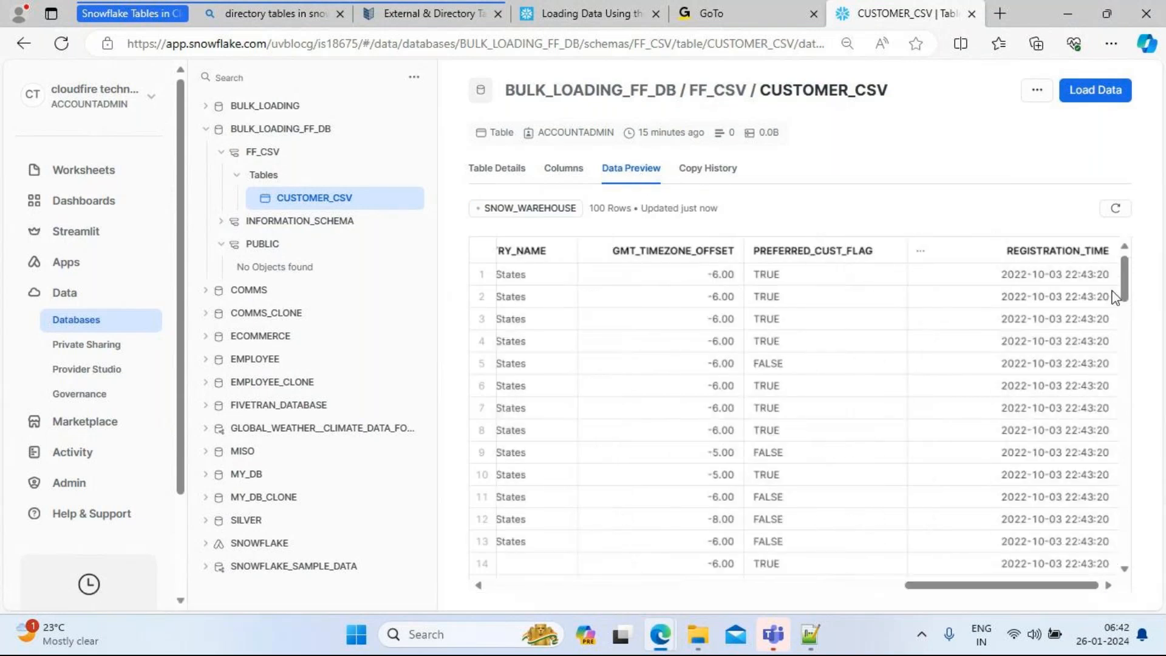
{"action": "left_click", "coordinate": [1116, 209]}
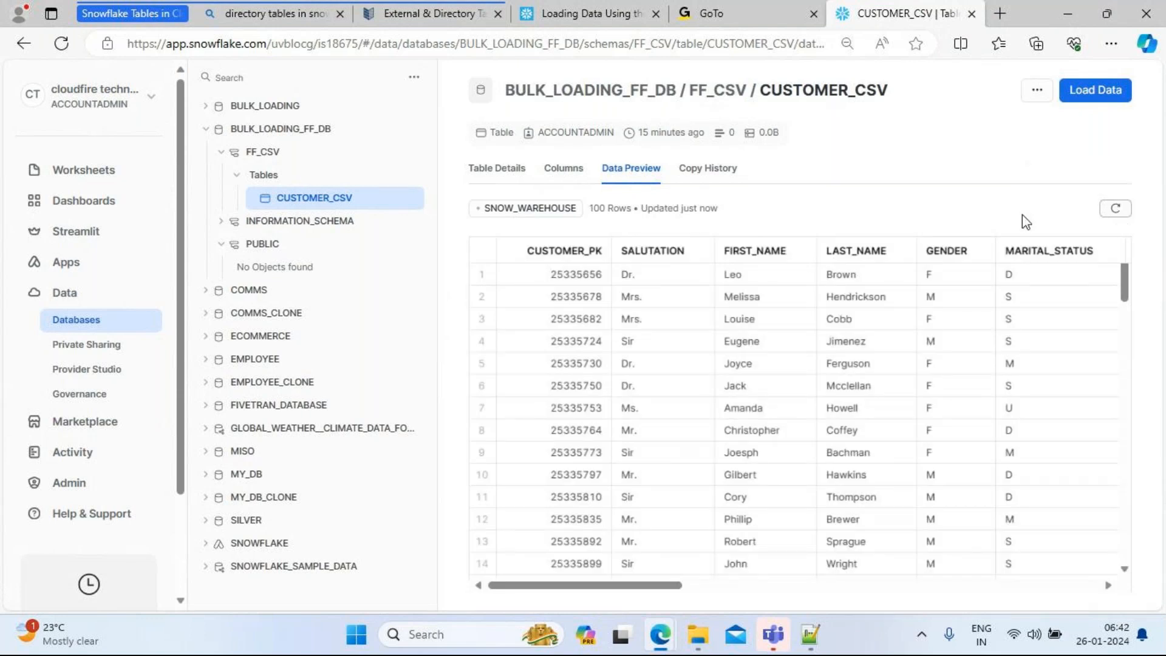
{"action": "left_click", "coordinate": [701, 176]}
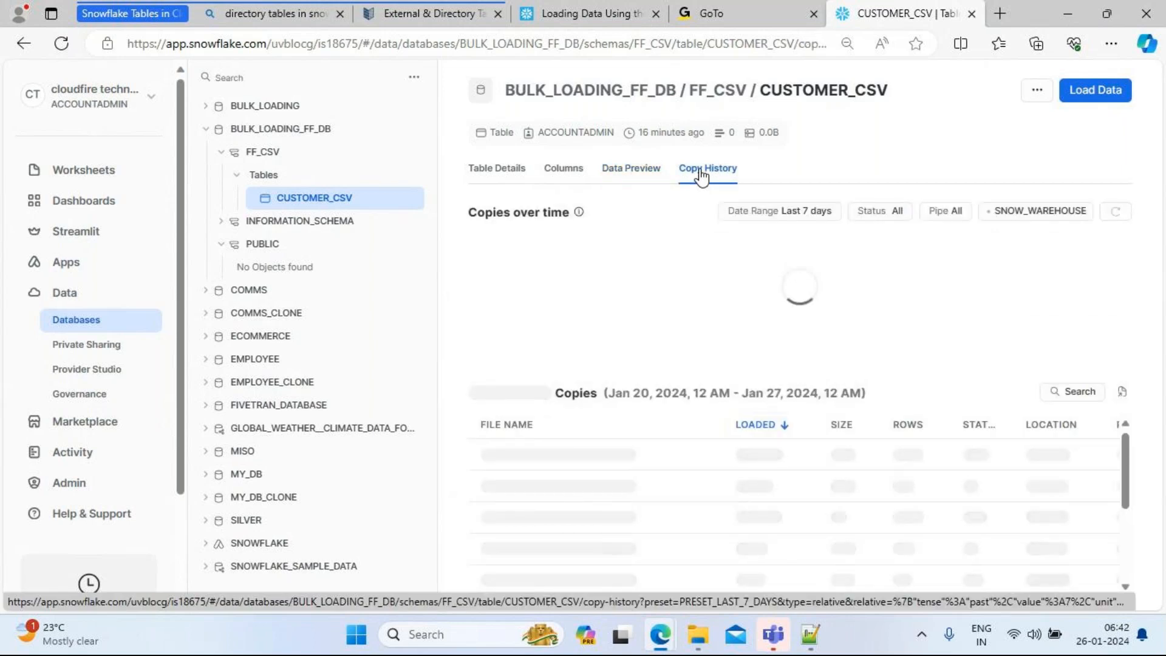
{"action": "mouse_move", "coordinate": [1057, 308]}
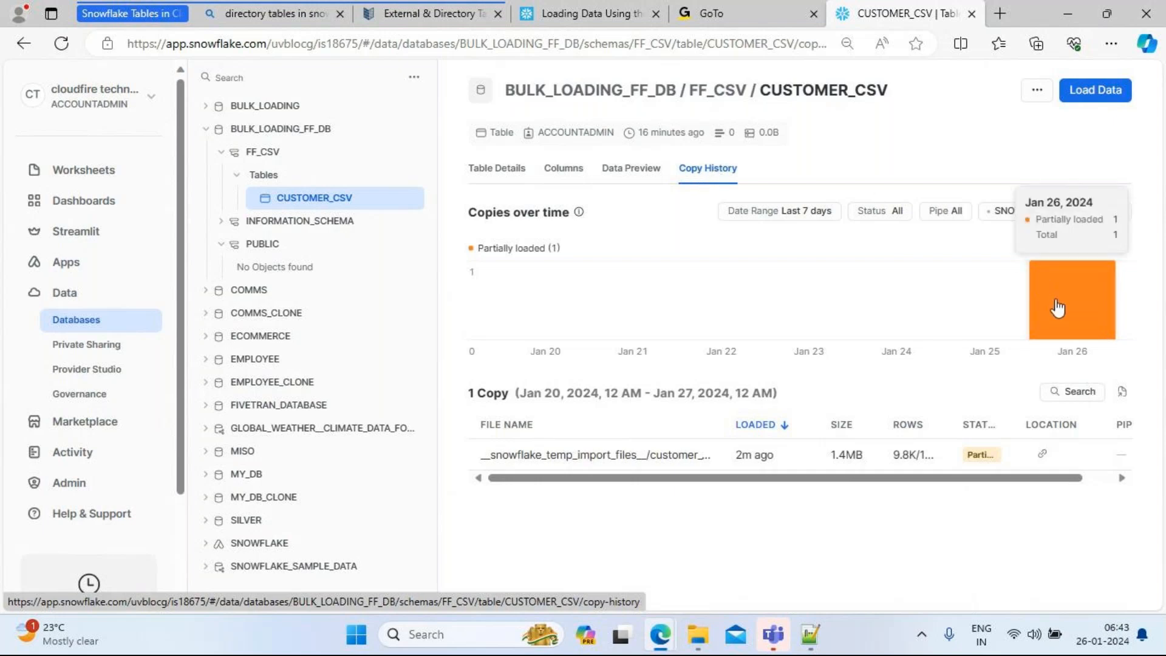
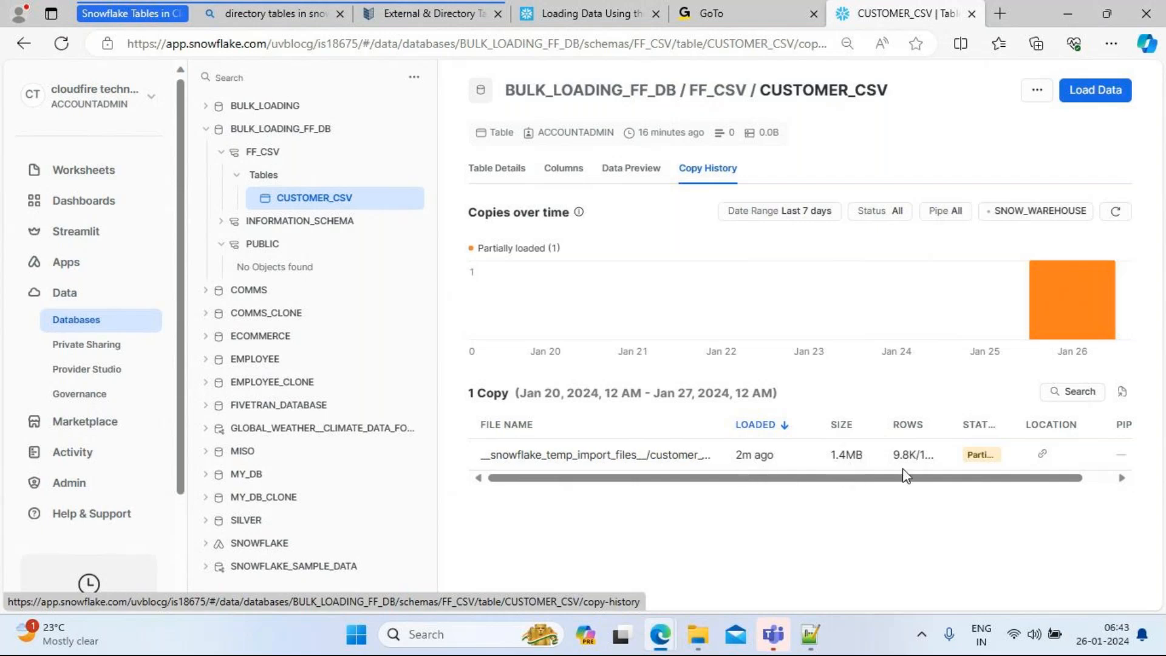
Step: Open the Bulk_Loading worksheet in a new browser tab and delete its old query
{"action": "mouse_move", "coordinate": [903, 461]}
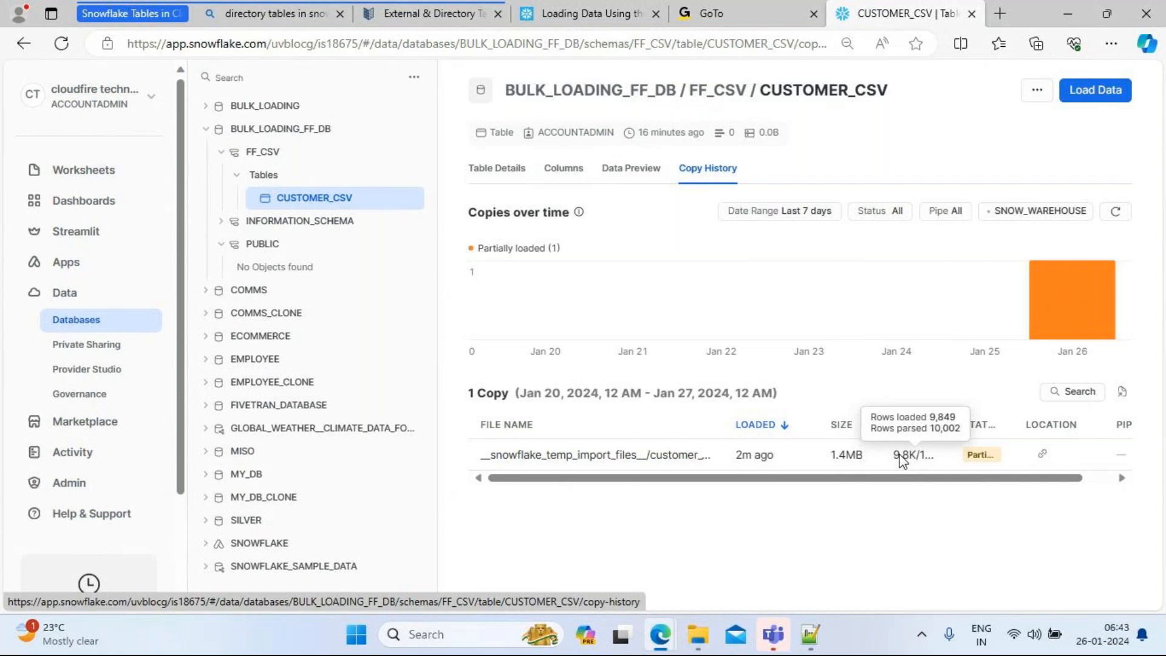
{"action": "mouse_move", "coordinate": [986, 462]}
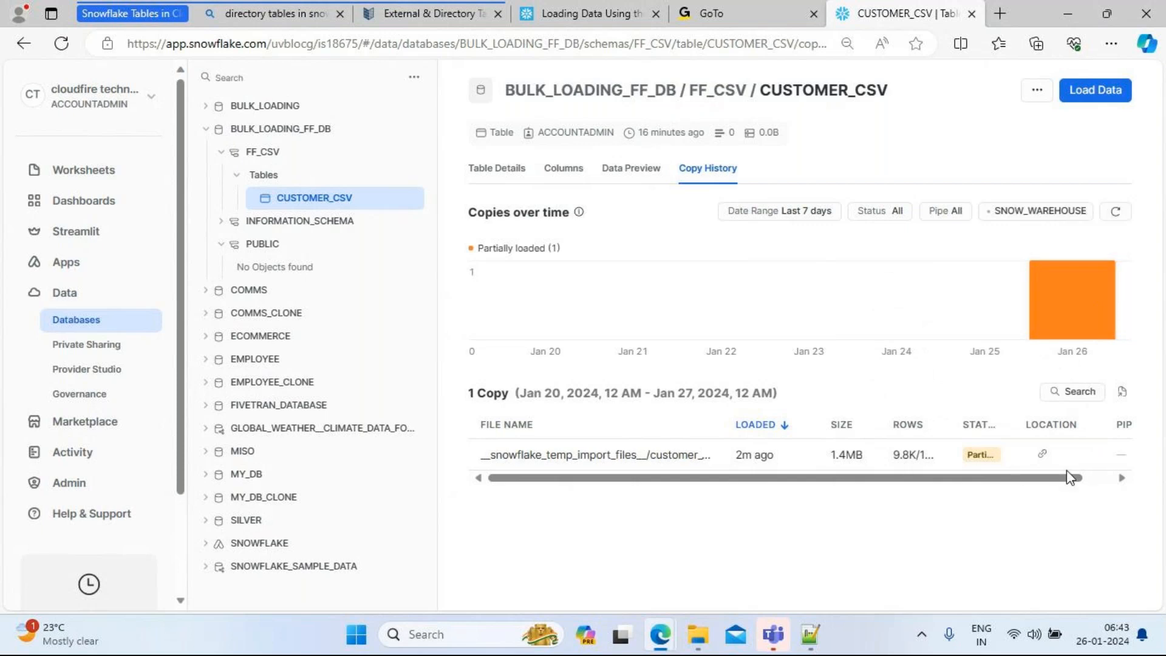
{"action": "left_click_drag", "start_coordinate": [1057, 479], "coordinate": [835, 464]}
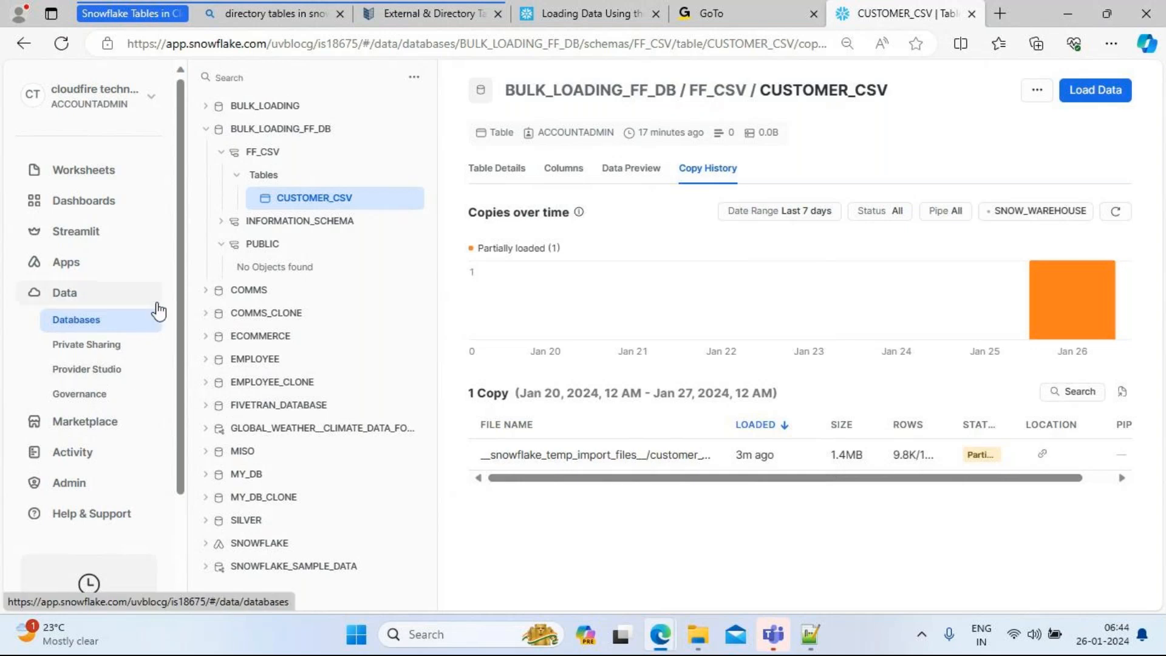
{"action": "right_click", "coordinate": [85, 175]}
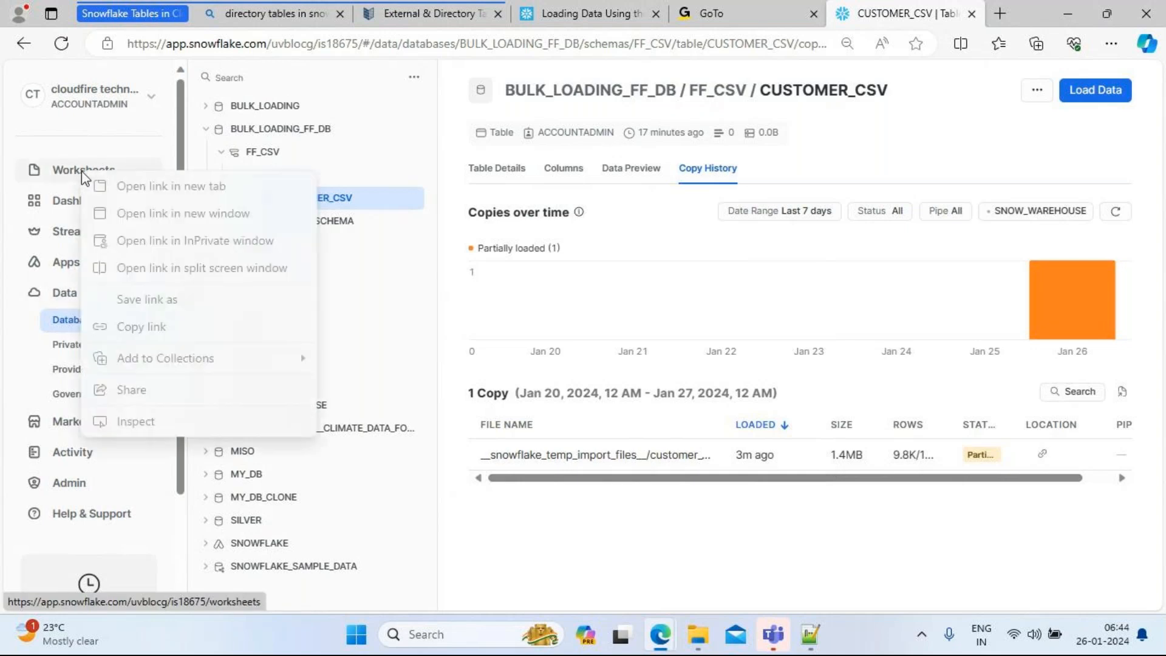
{"action": "left_click", "coordinate": [139, 187]}
{"action": "left_click", "coordinate": [881, 17]}
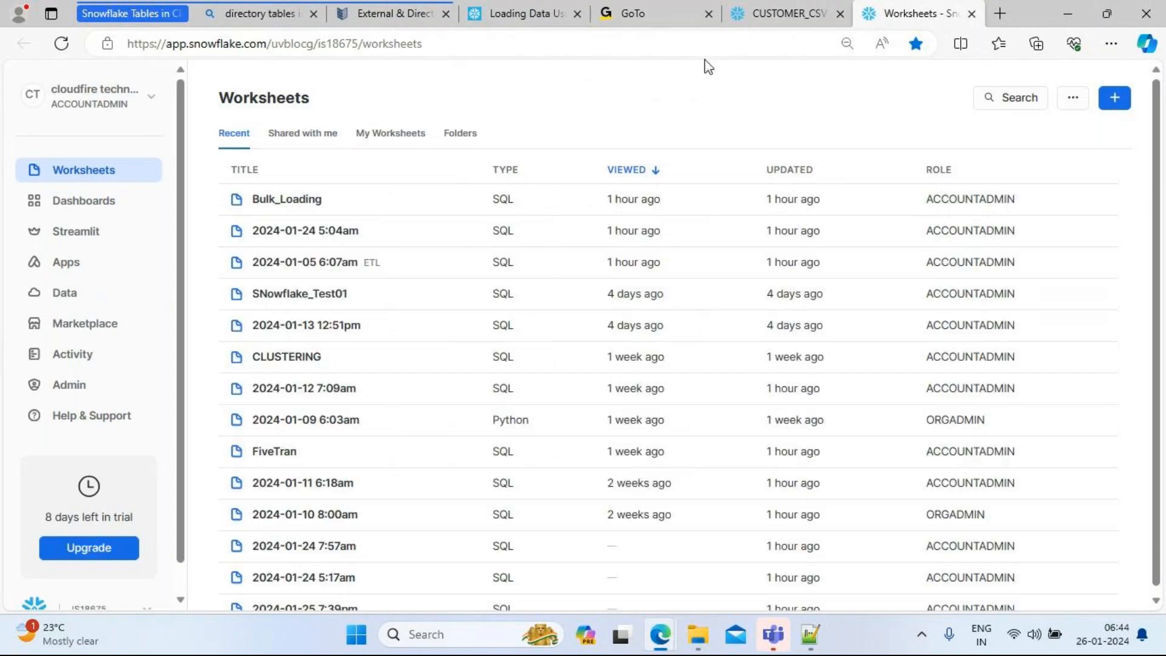
{"action": "left_click", "coordinate": [280, 203]}
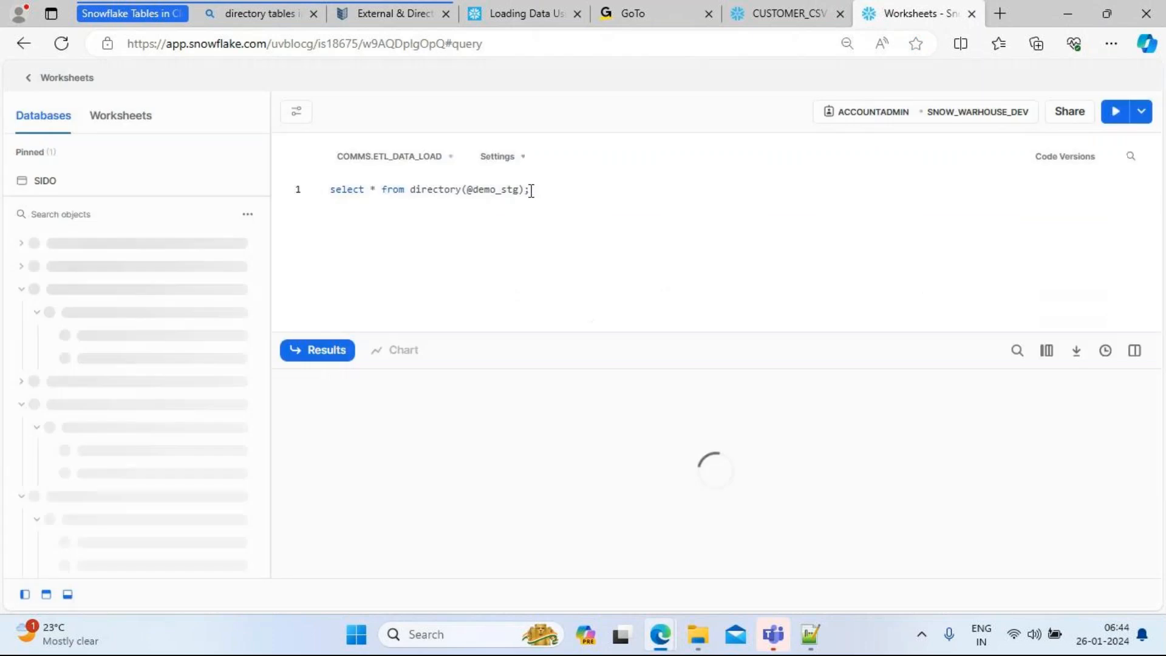
{"action": "key", "text": "ctrl+a"}
{"action": "key", "text": "BackSpace"}
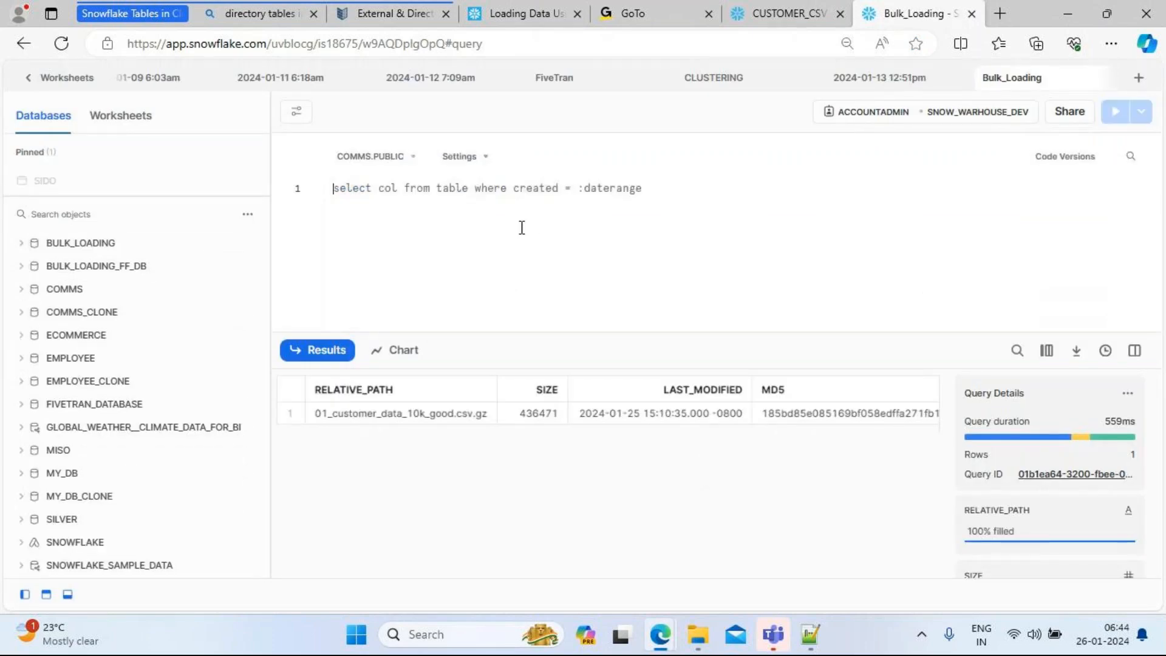
Step: Set the worksheet context to database BULK_LOADING_FF_DB and schema FF_CSV
{"action": "mouse_move", "coordinate": [49, 281]}
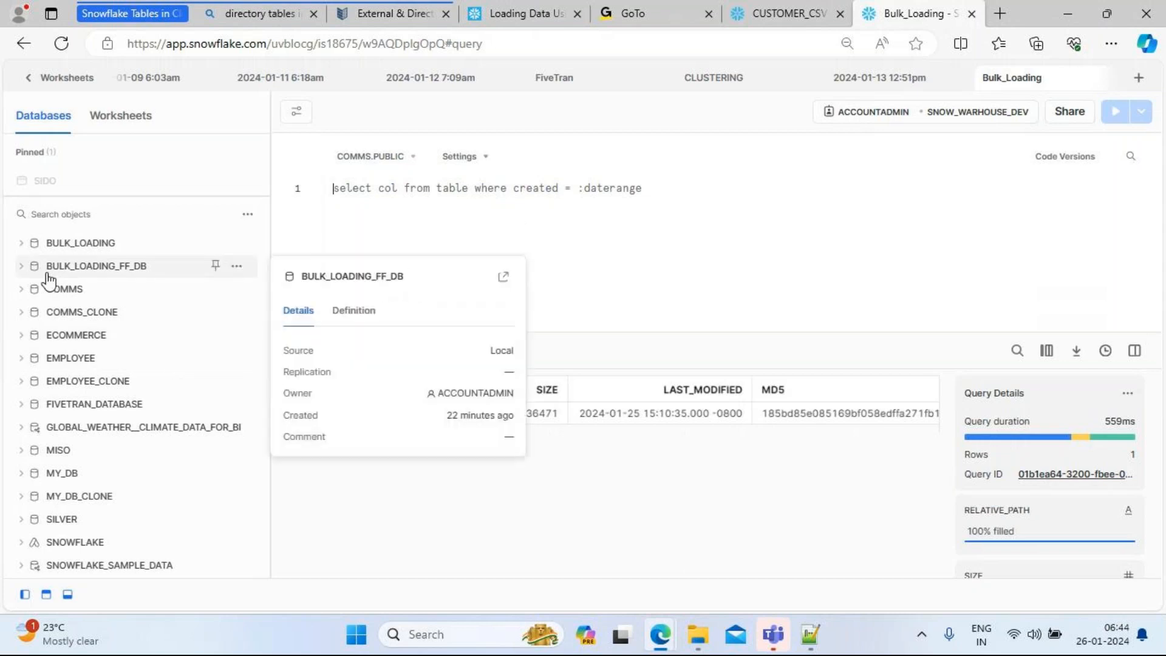
{"action": "left_click", "coordinate": [237, 269]}
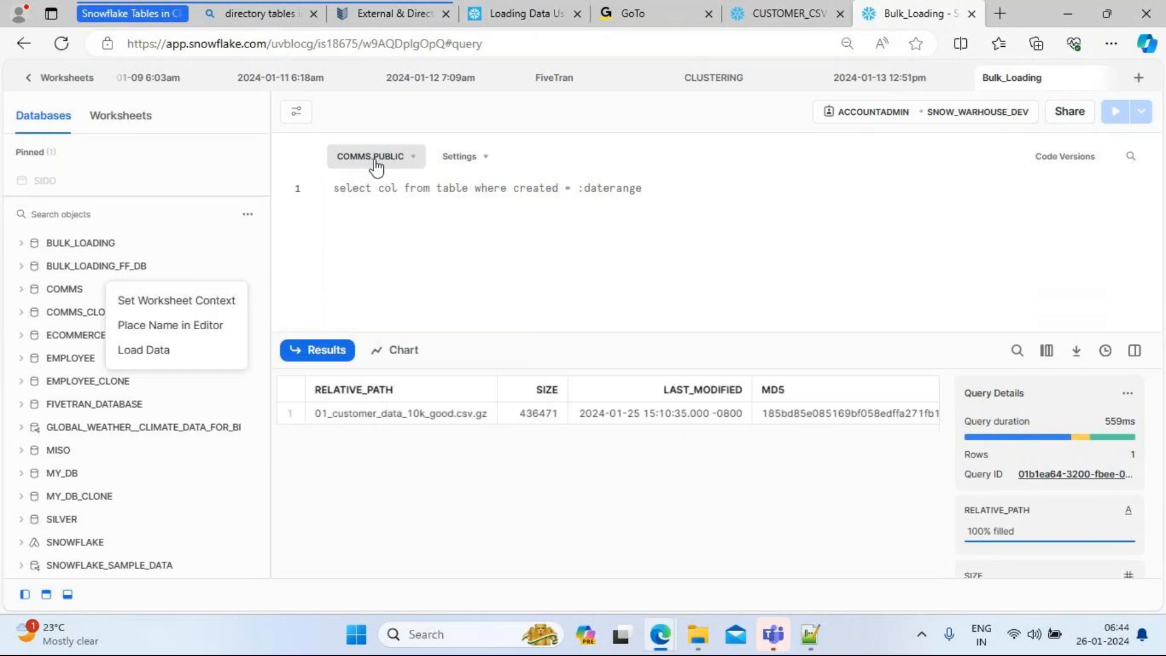
{"action": "mouse_move", "coordinate": [230, 272]}
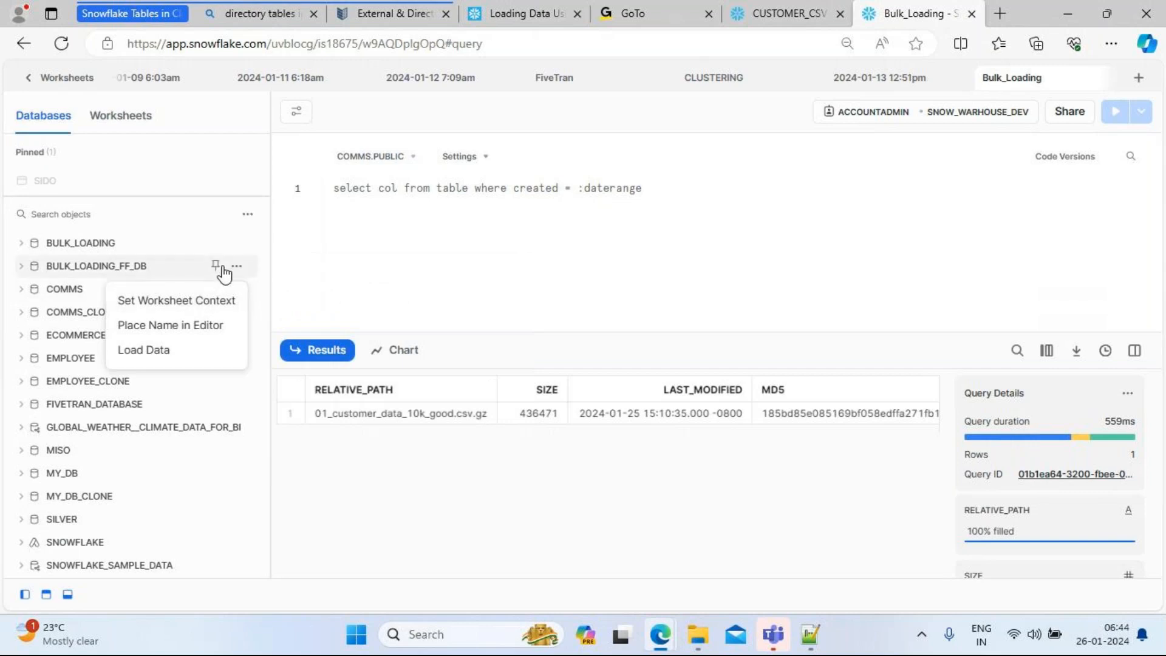
{"action": "left_click", "coordinate": [175, 302]}
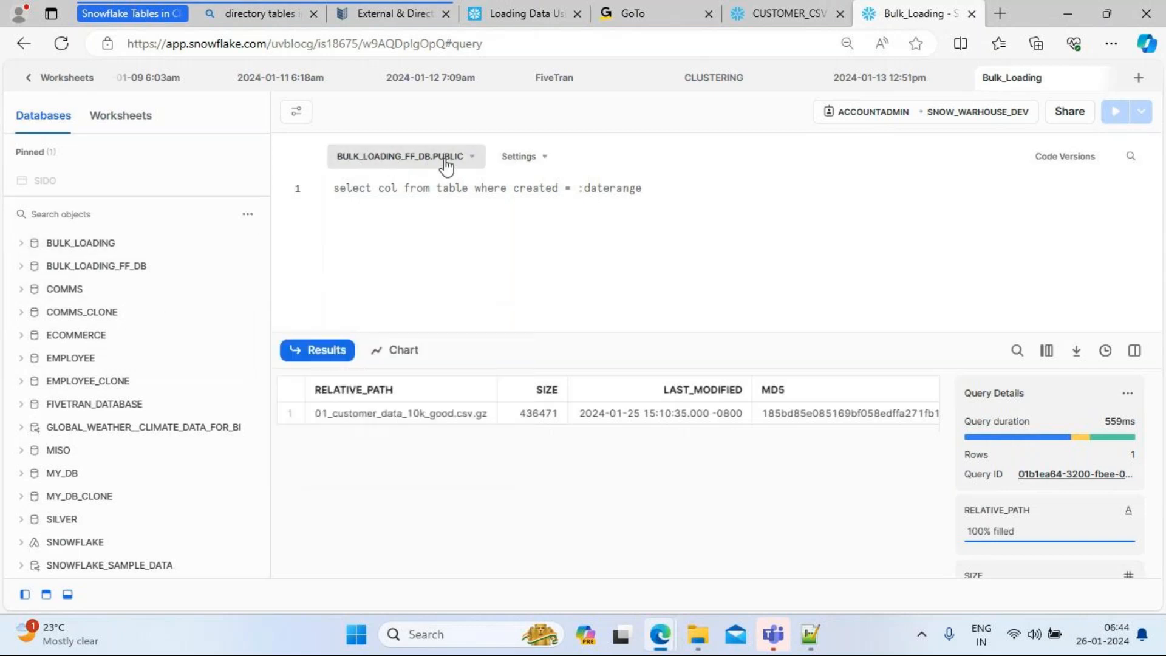
{"action": "left_click", "coordinate": [473, 159]}
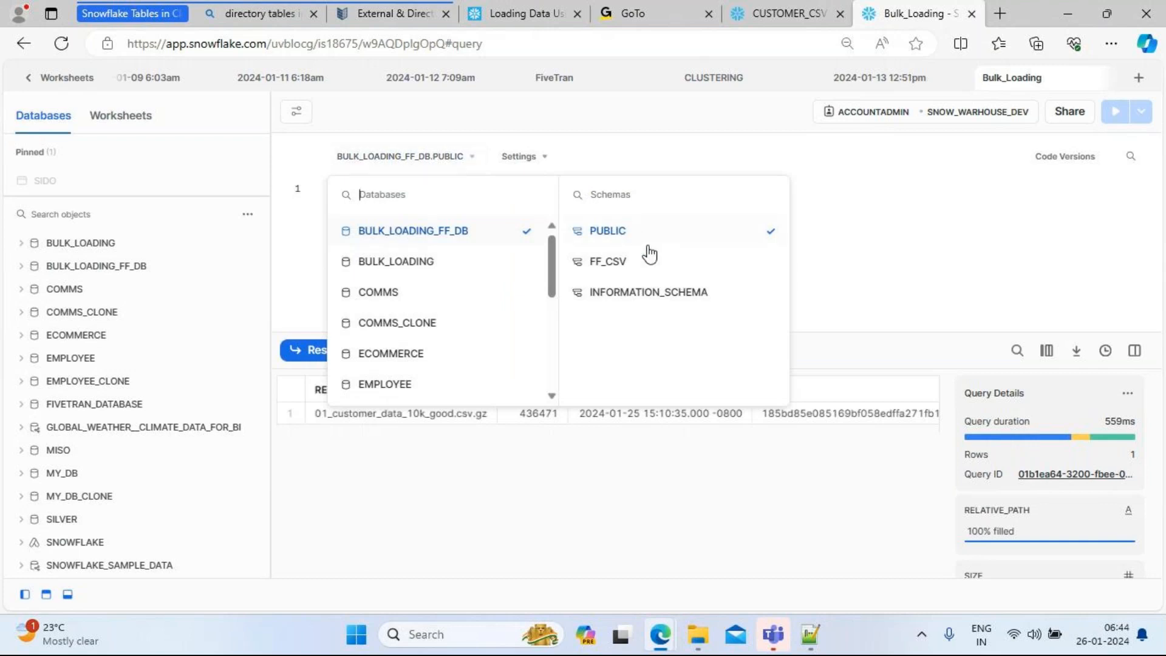
{"action": "left_click", "coordinate": [616, 266]}
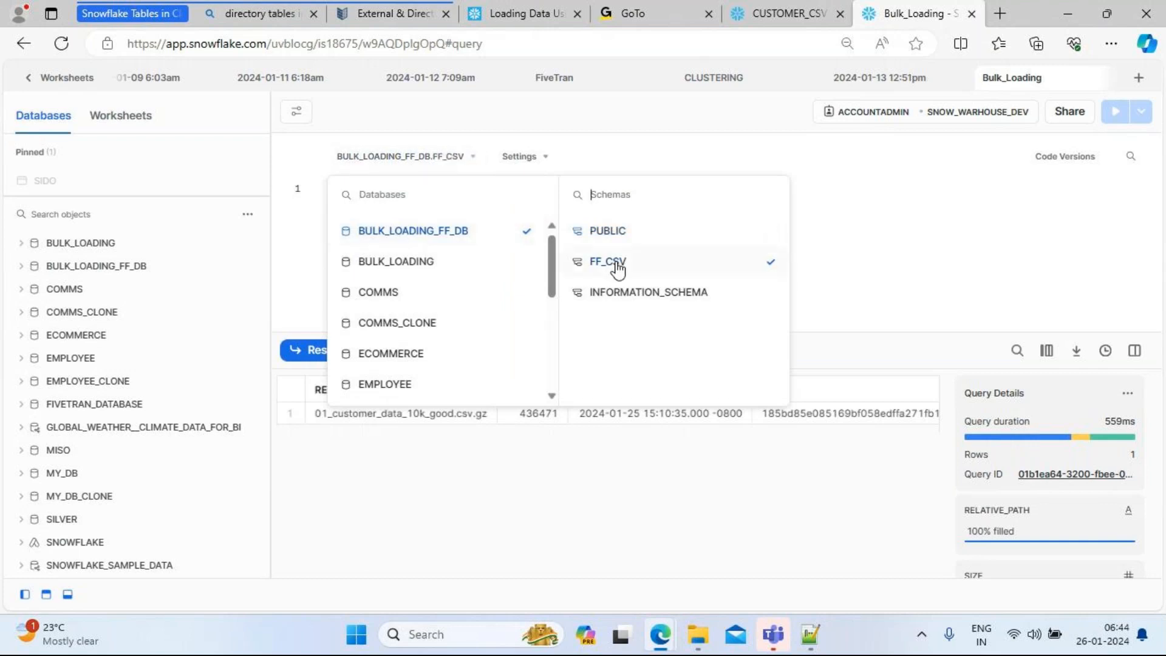
{"action": "left_click", "coordinate": [880, 237]}
{"action": "left_click", "coordinate": [434, 209]}
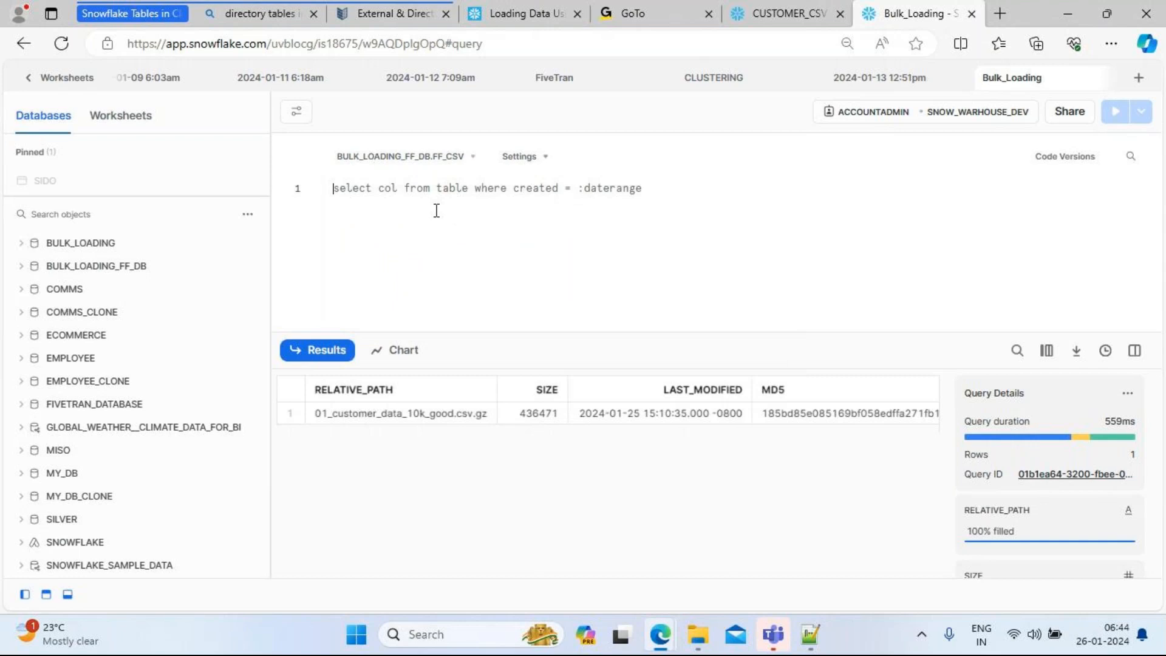
{"action": "key", "text": "Return"}
{"action": "key", "text": "Return"}
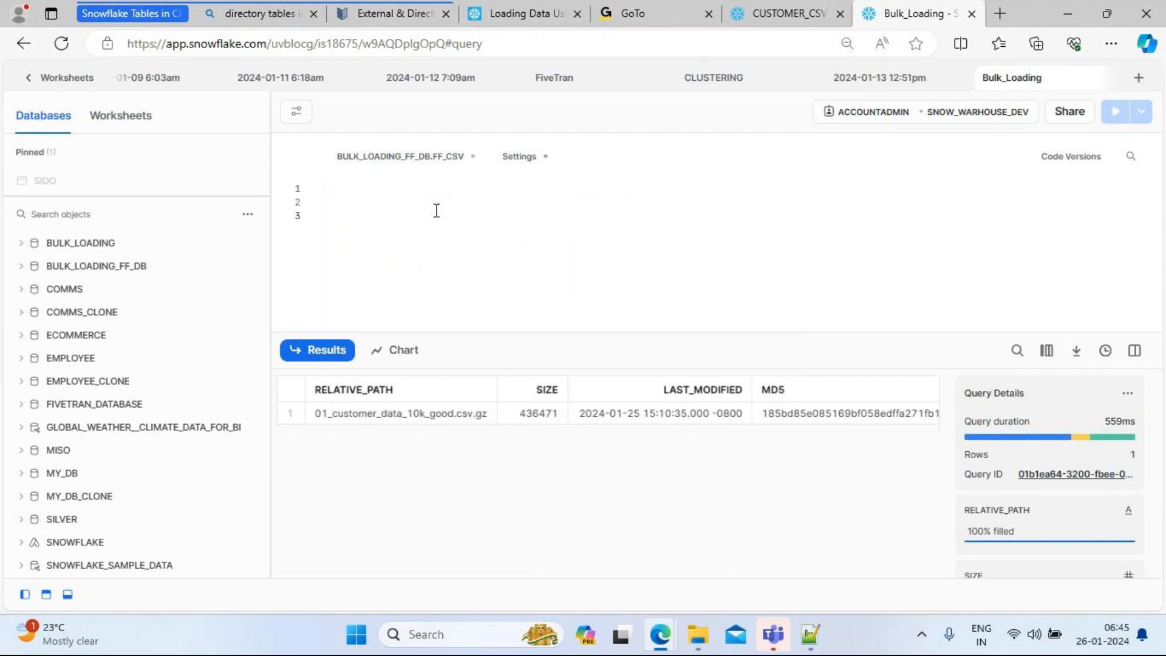
Step: Write and run 'truncate table customer_csv;', then return to the CUSTOMER_CSV table page
{"action": "type", "text": "trunc"}
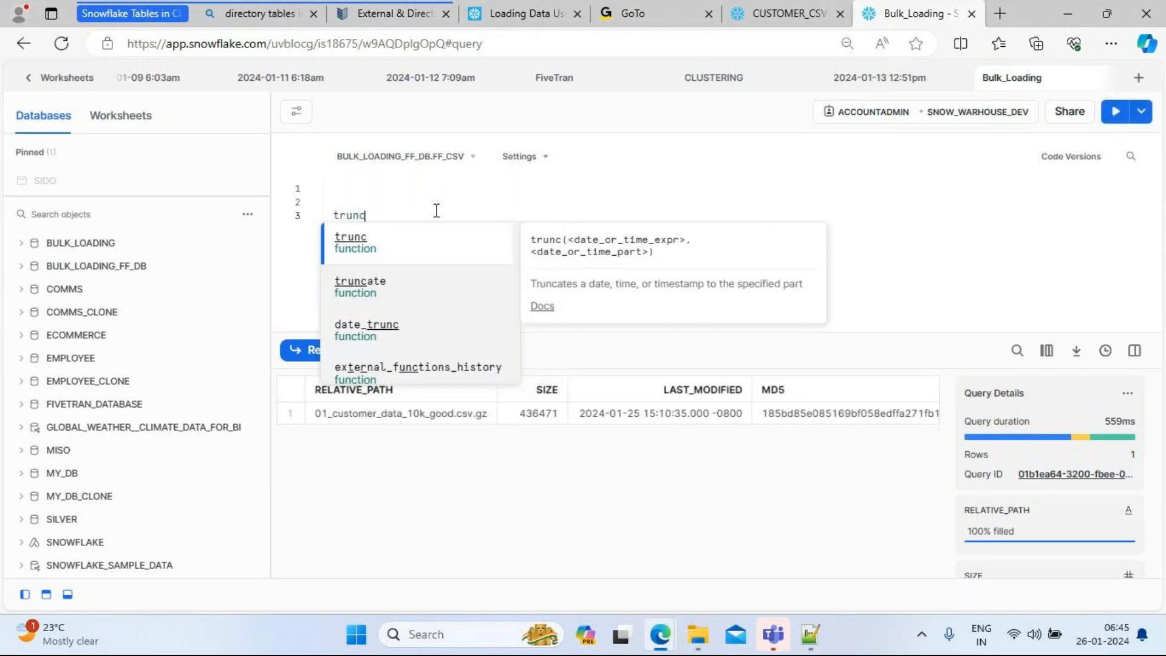
{"action": "type", "text": "ate table"}
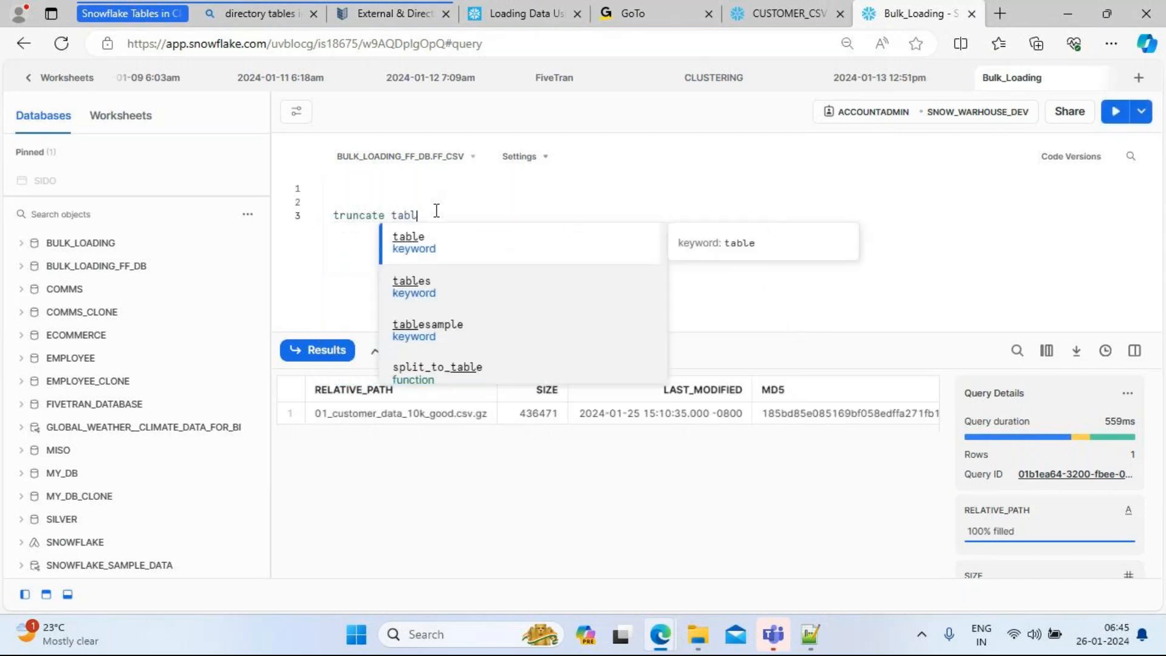
{"action": "left_click", "coordinate": [20, 270]}
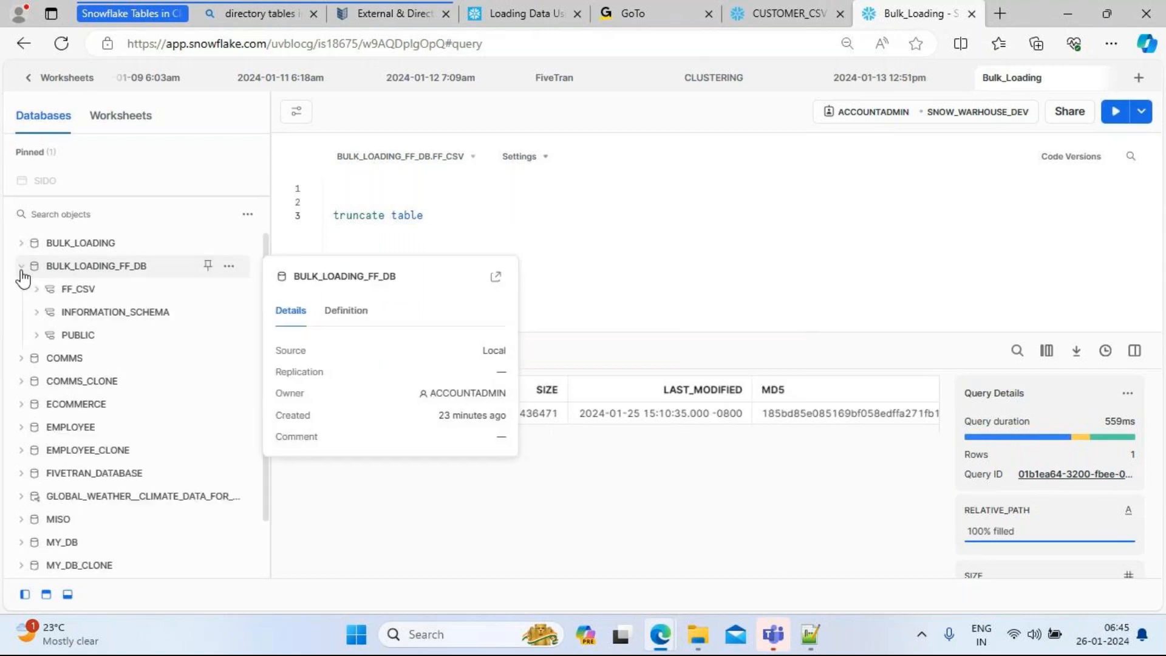
{"action": "left_click", "coordinate": [40, 290]}
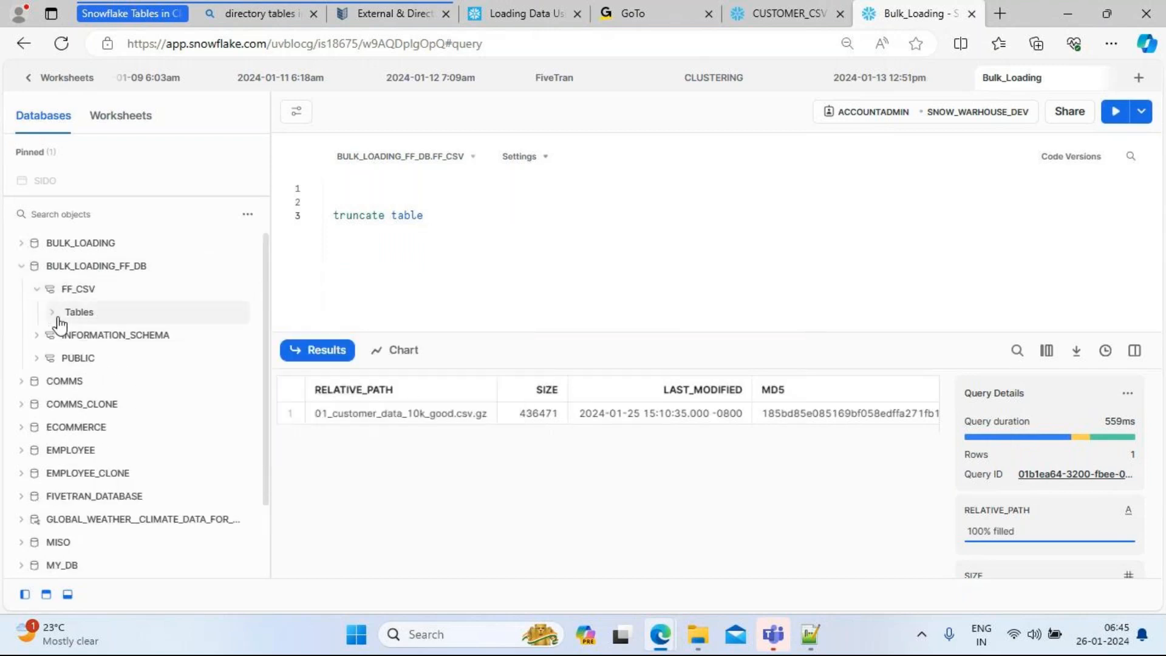
{"action": "left_click", "coordinate": [51, 314]}
{"action": "left_click", "coordinate": [467, 222]}
{"action": "type", "text": "cus"}
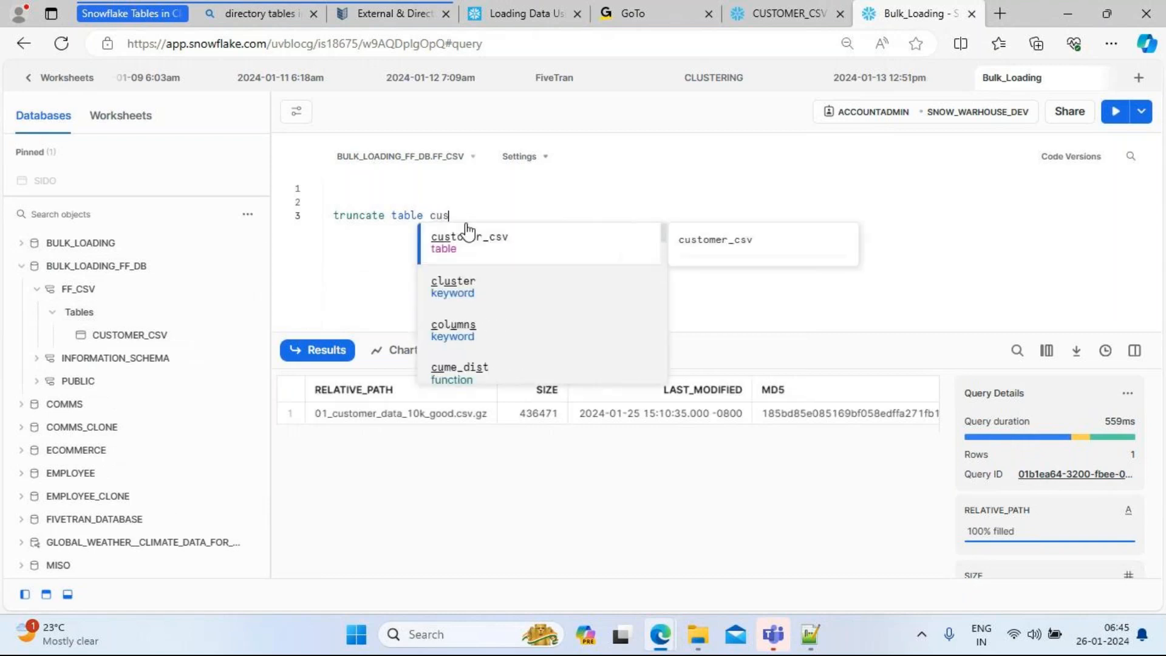
{"action": "type", "text": "tomer_csv;"}
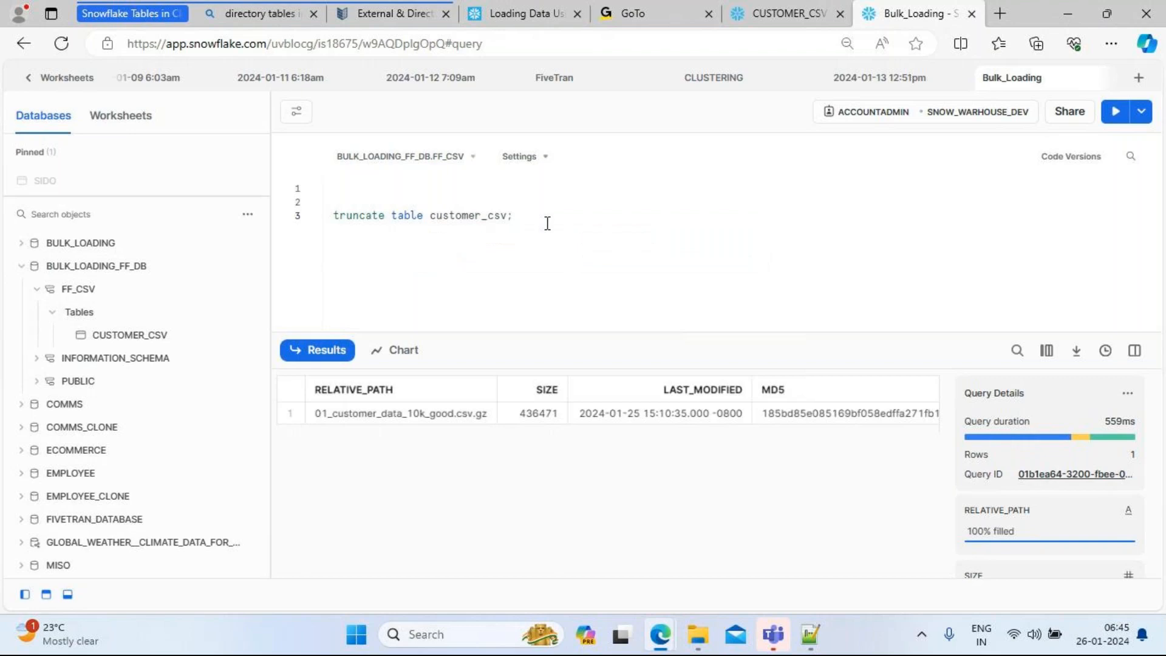
{"action": "left_click_drag", "start_coordinate": [546, 220], "coordinate": [328, 214]}
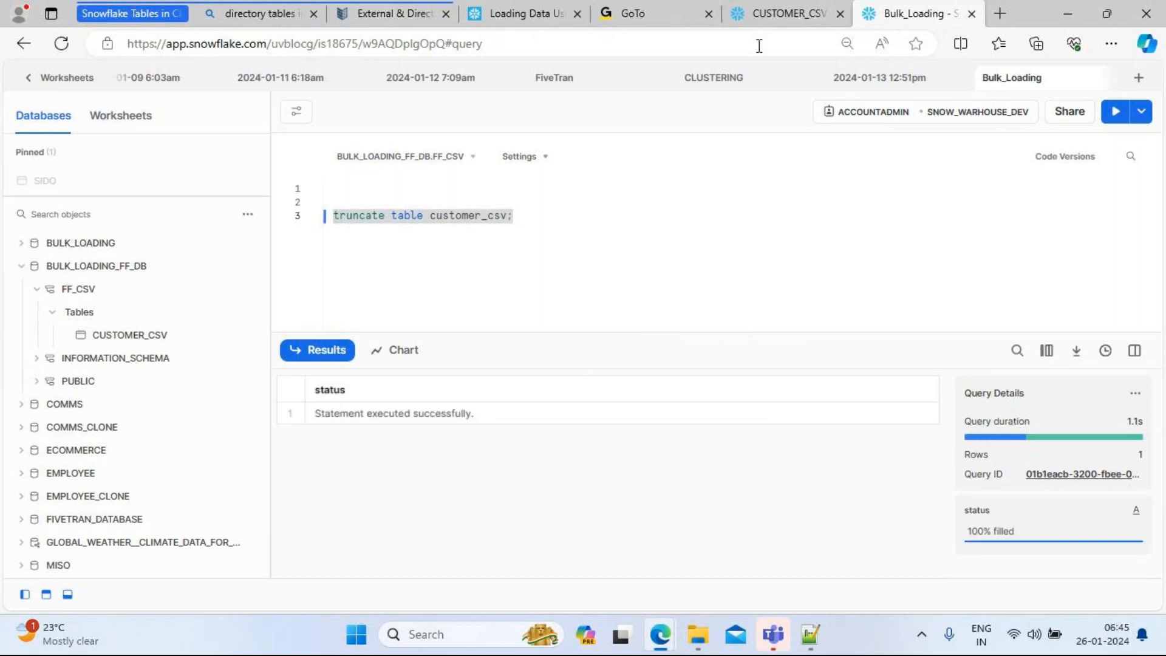
{"action": "left_click", "coordinate": [763, 18]}
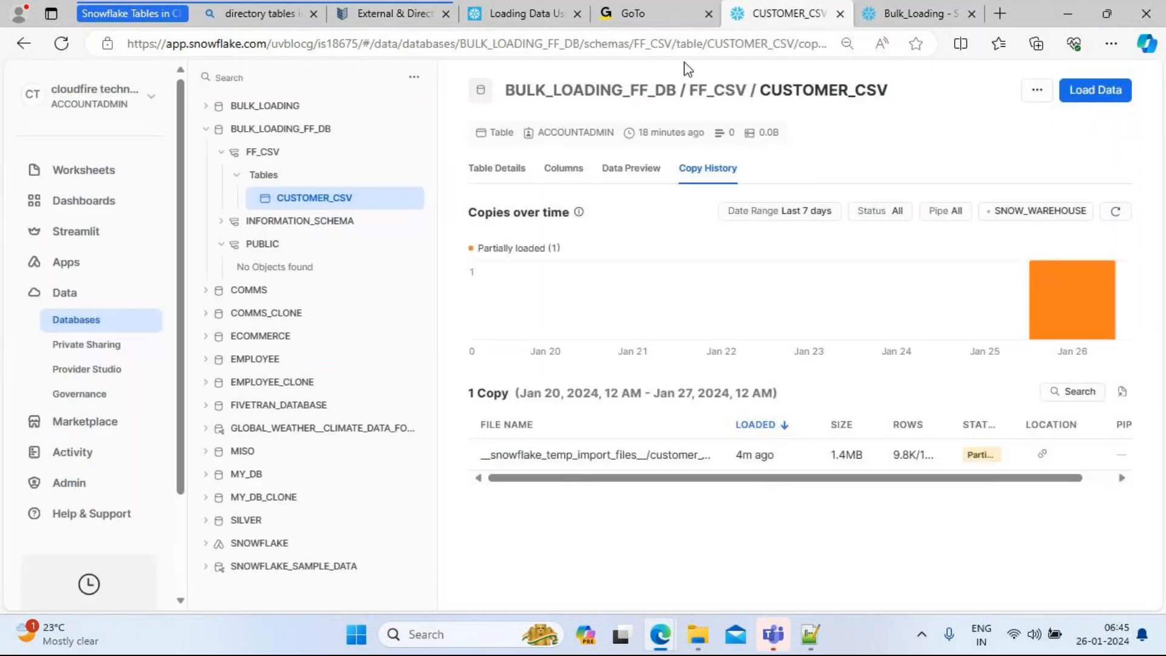
Step: Start a data load into CUSTOMER_CSV with the local file customer_10k_bad_data.csv
{"action": "left_click", "coordinate": [1093, 97]}
{"action": "left_click", "coordinate": [562, 323]}
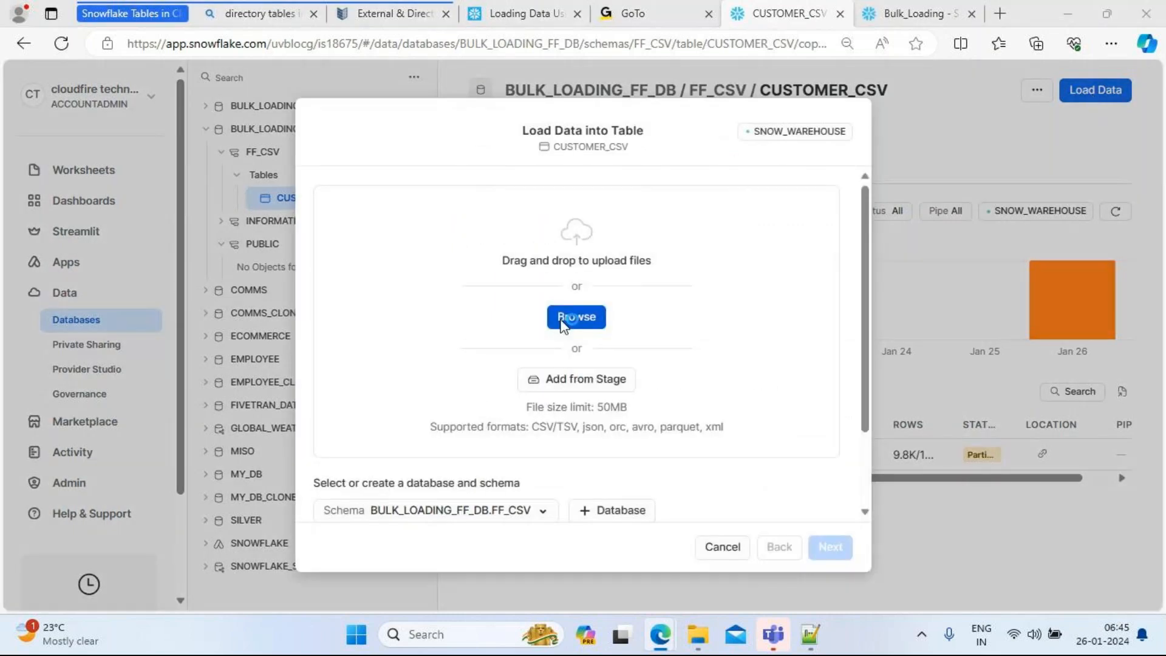
{"action": "left_click", "coordinate": [243, 139]}
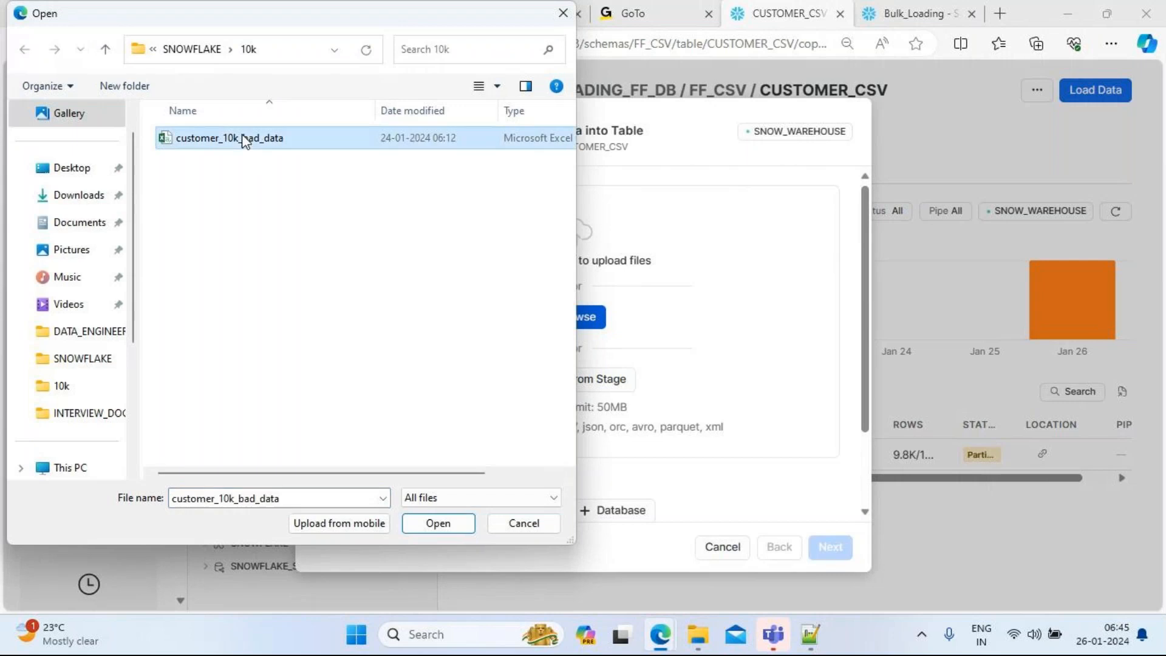
{"action": "left_click", "coordinate": [447, 523]}
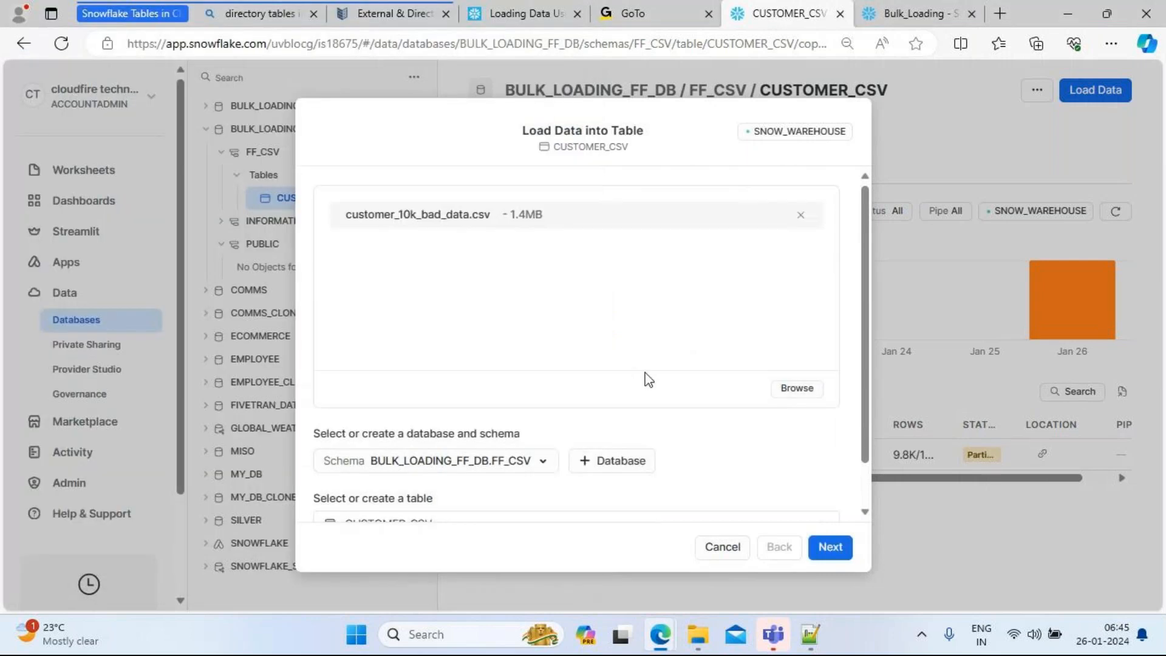
Step: Keep CUSTOMER_CSV in BULK_LOADING_FF_DB.FF_CSV as the load target and continue
{"action": "left_click_drag", "start_coordinate": [865, 457], "coordinate": [865, 497]}
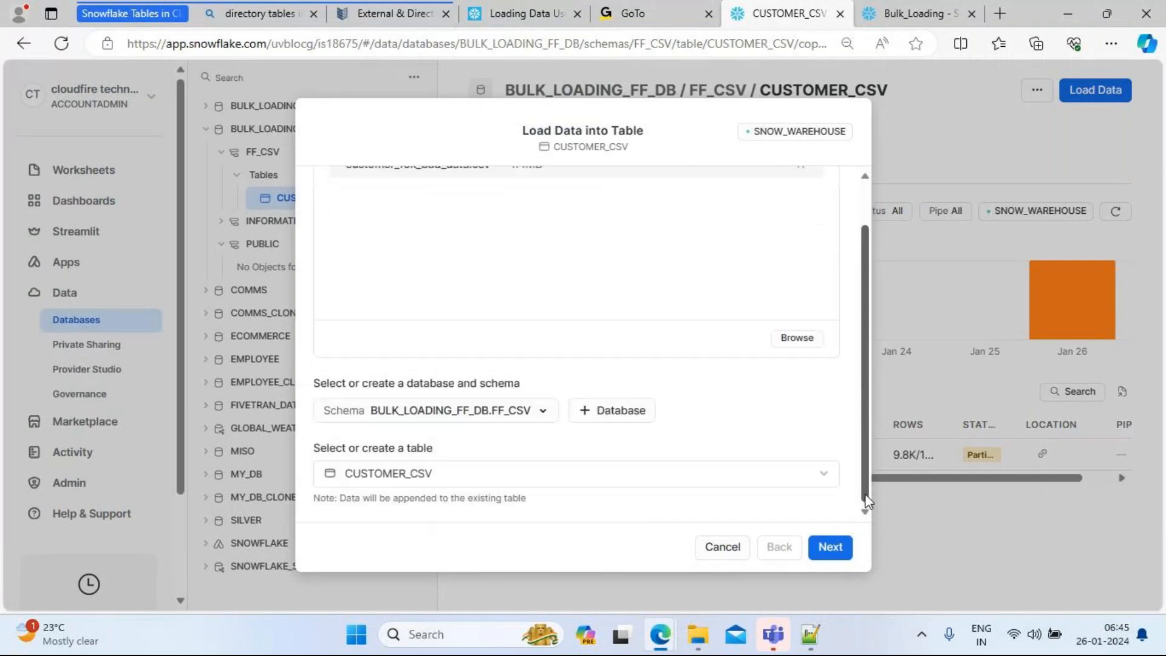
{"action": "left_click", "coordinate": [775, 486]}
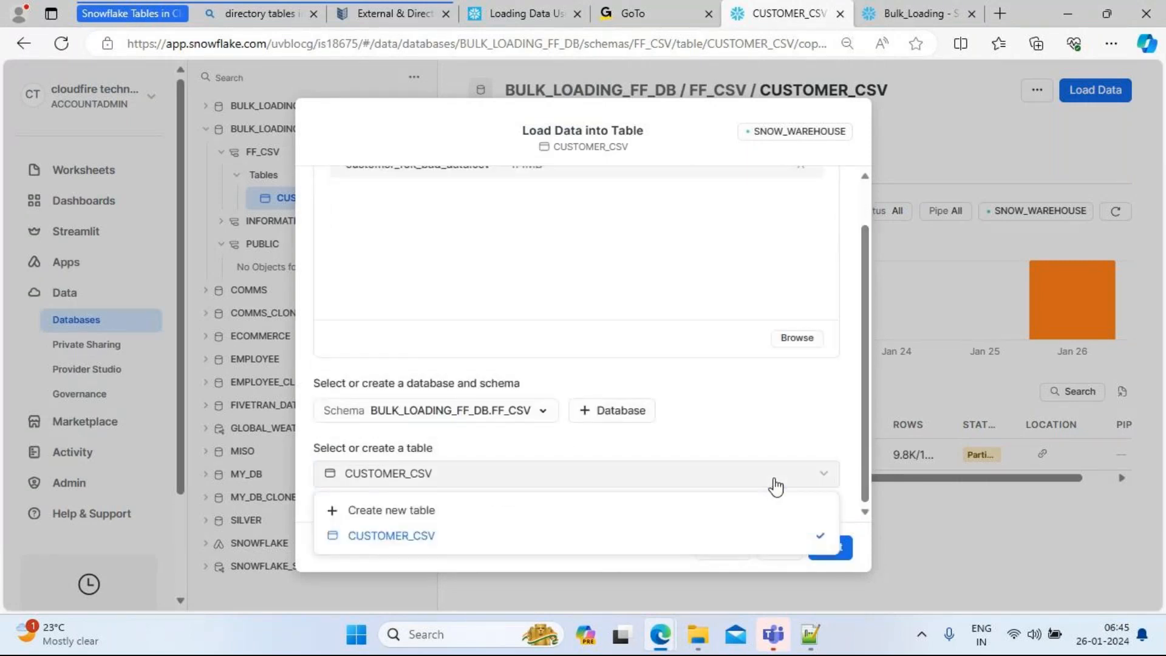
{"action": "left_click", "coordinate": [454, 537]}
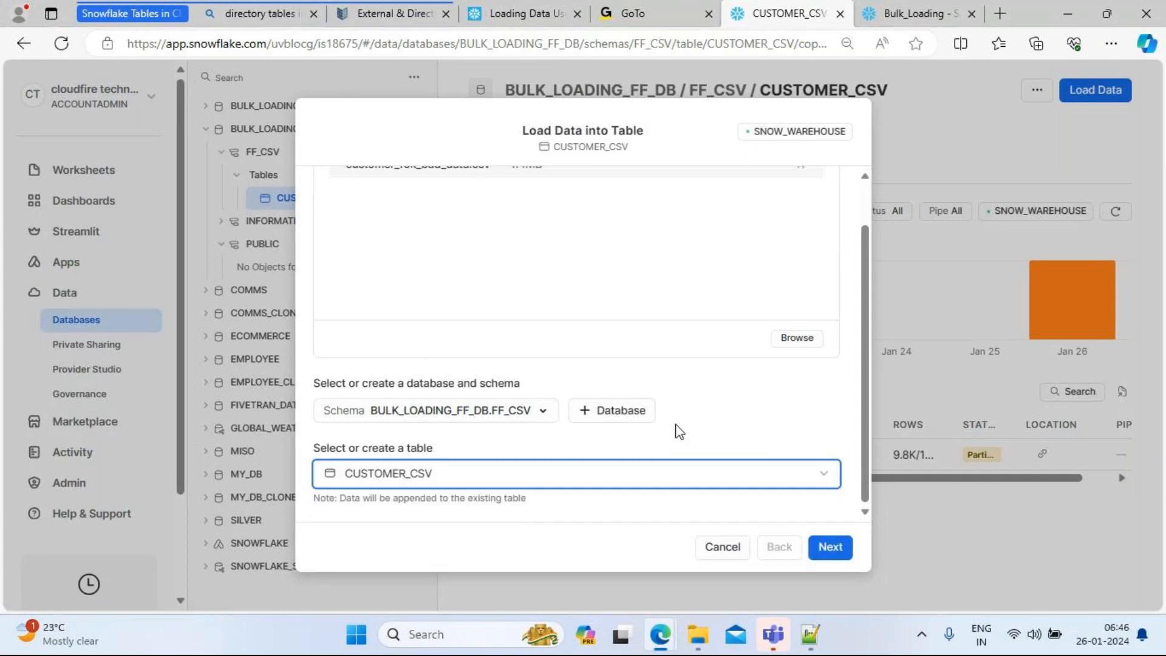
{"action": "left_click", "coordinate": [543, 413]}
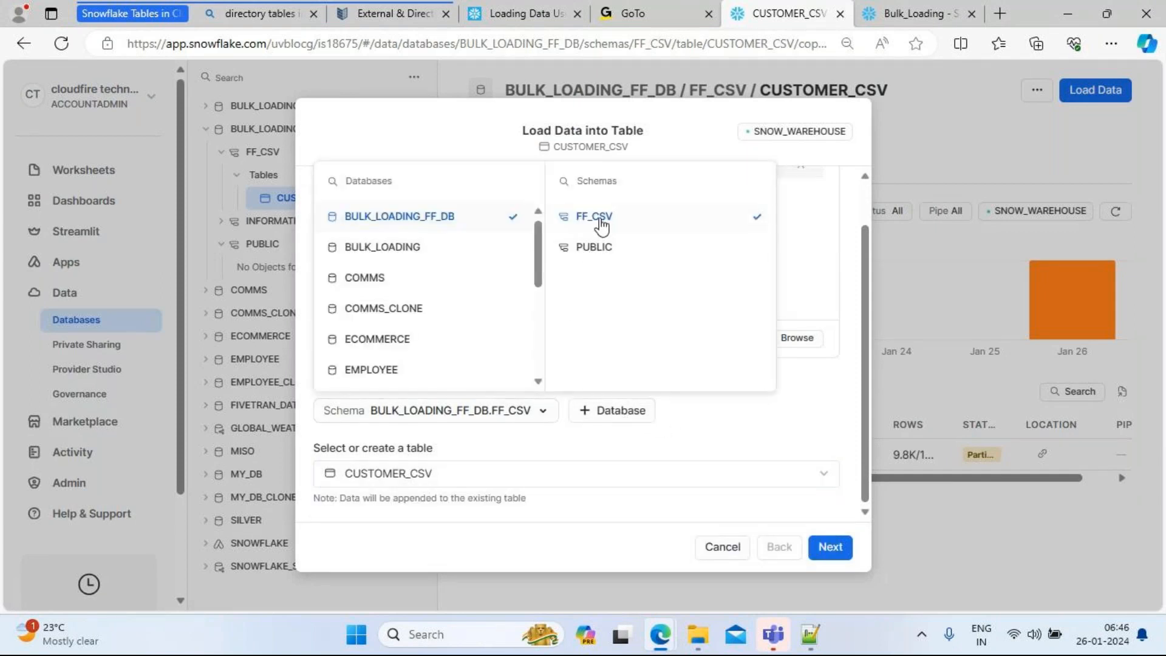
{"action": "left_click", "coordinate": [710, 459]}
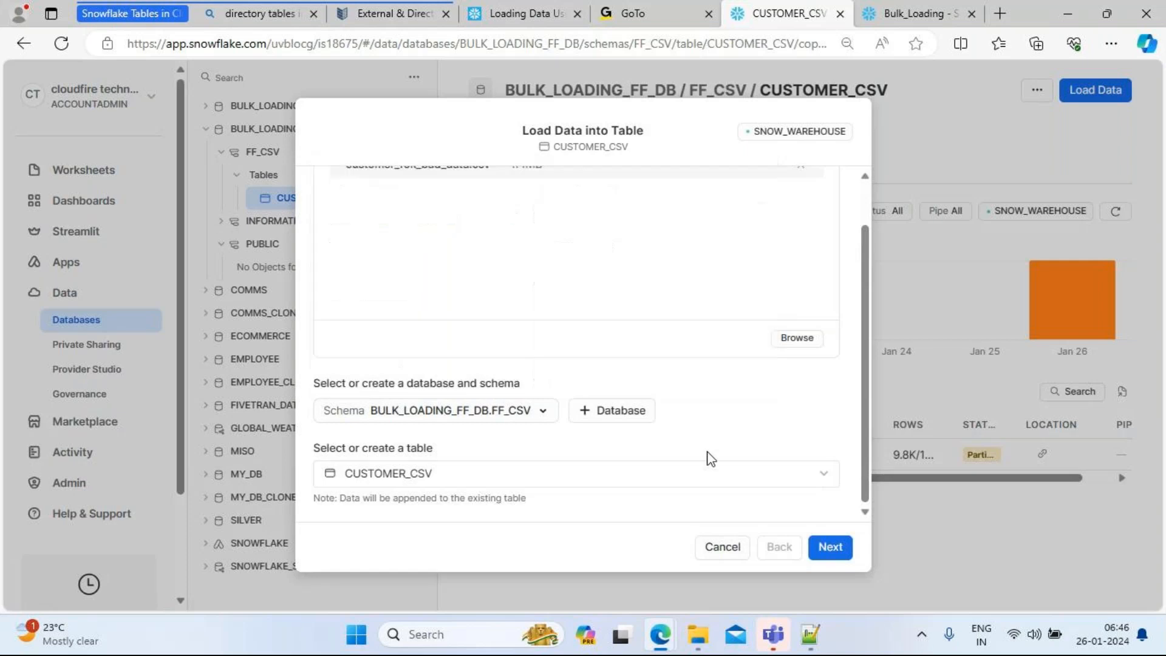
{"action": "left_click", "coordinate": [827, 550]}
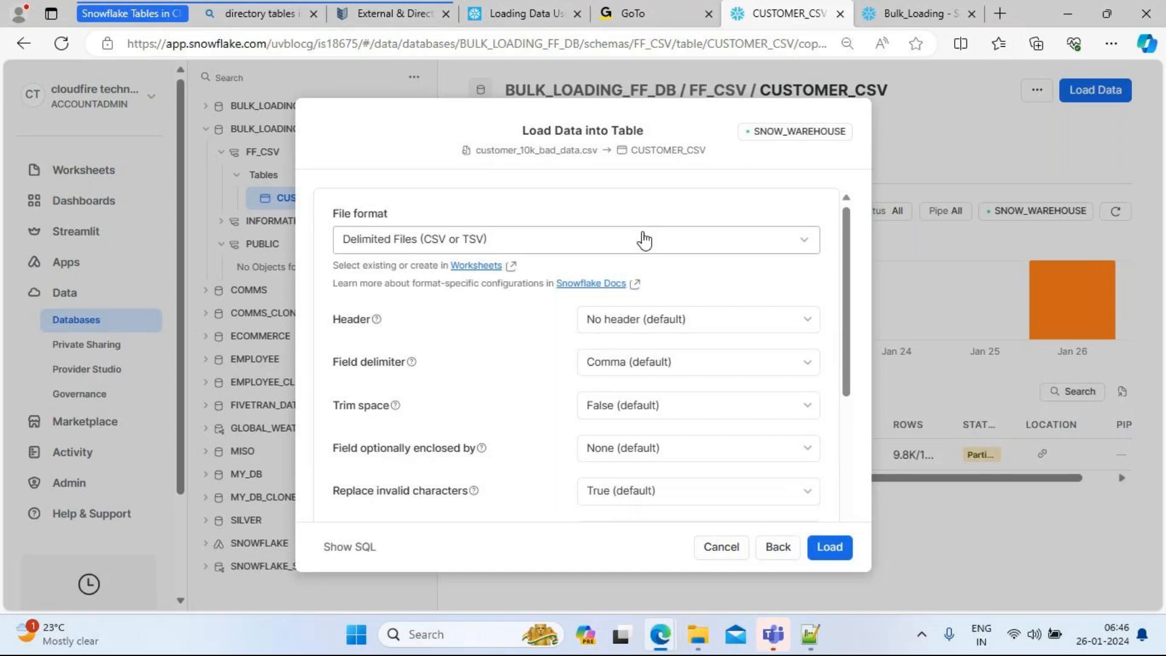
Step: Use delimited files with comma delimiter, skip the first line, trim spaces, and enclose fields in double quotes
{"action": "left_click", "coordinate": [643, 239]}
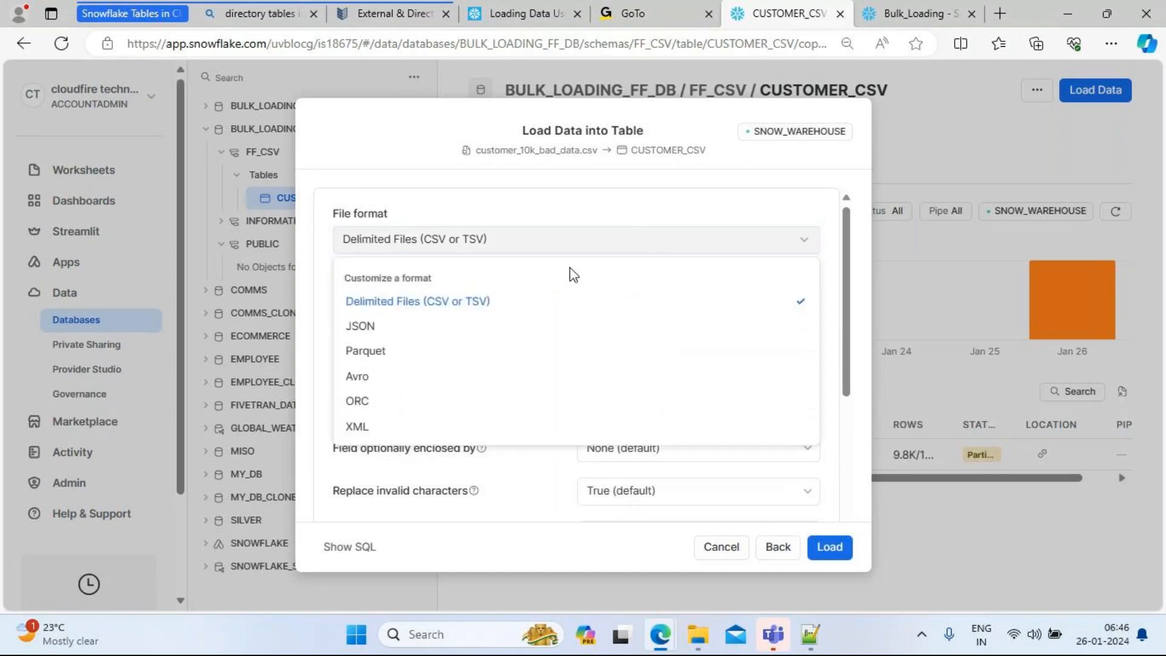
{"action": "left_click", "coordinate": [477, 302]}
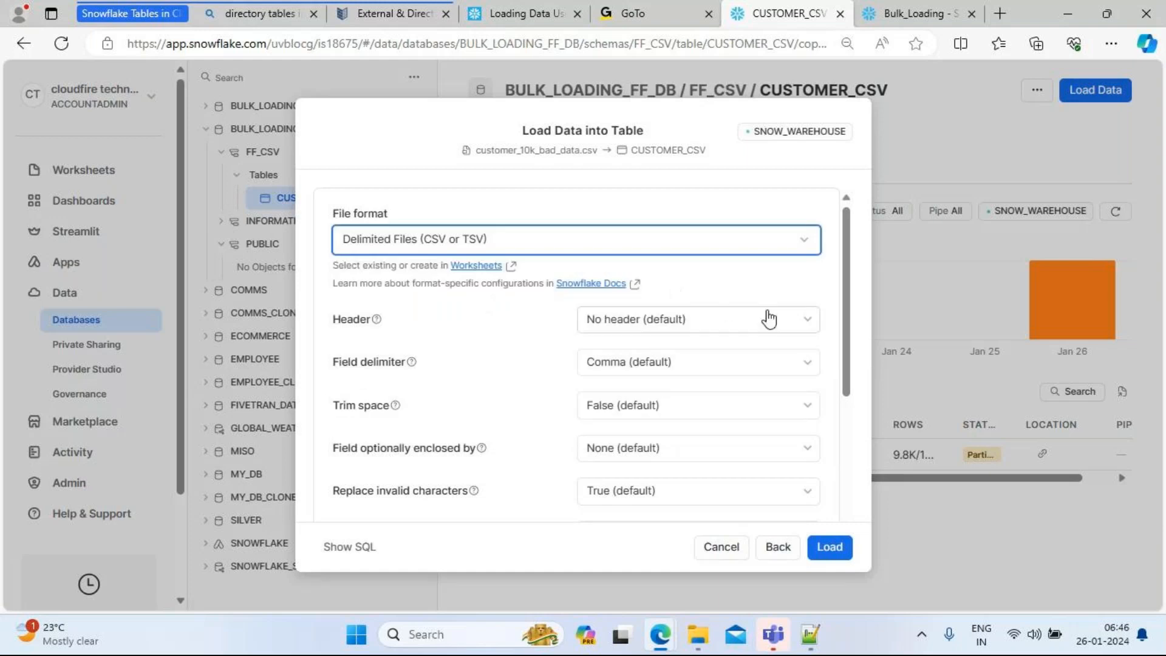
{"action": "left_click", "coordinate": [793, 320]}
{"action": "left_click", "coordinate": [647, 379]}
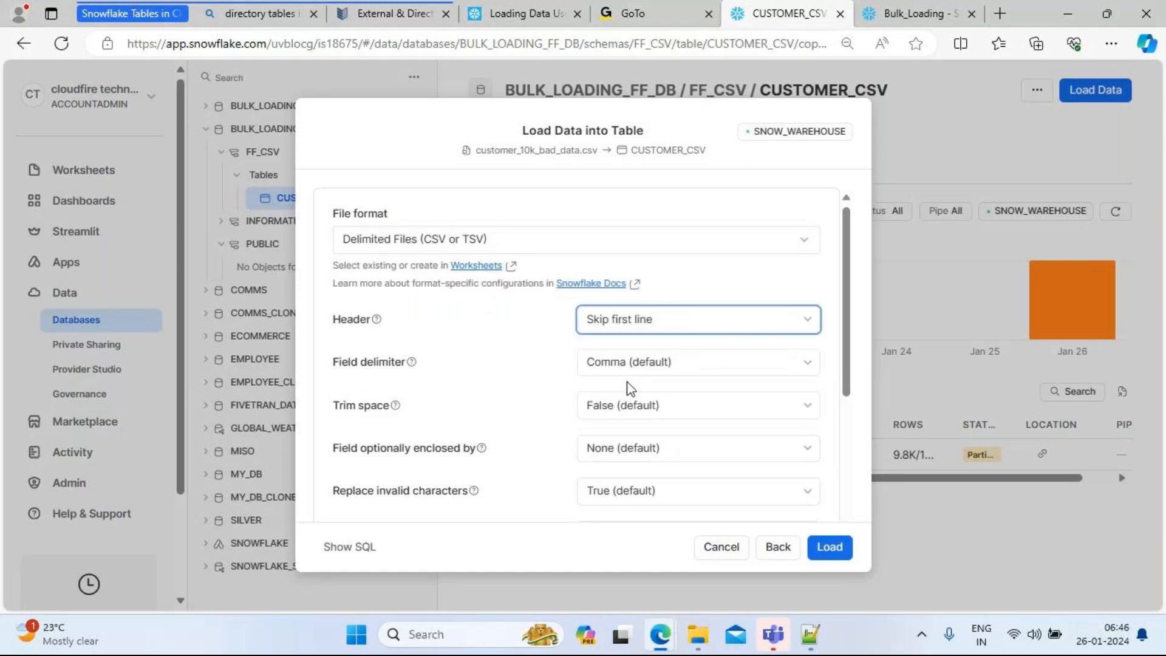
{"action": "left_click", "coordinate": [772, 363]}
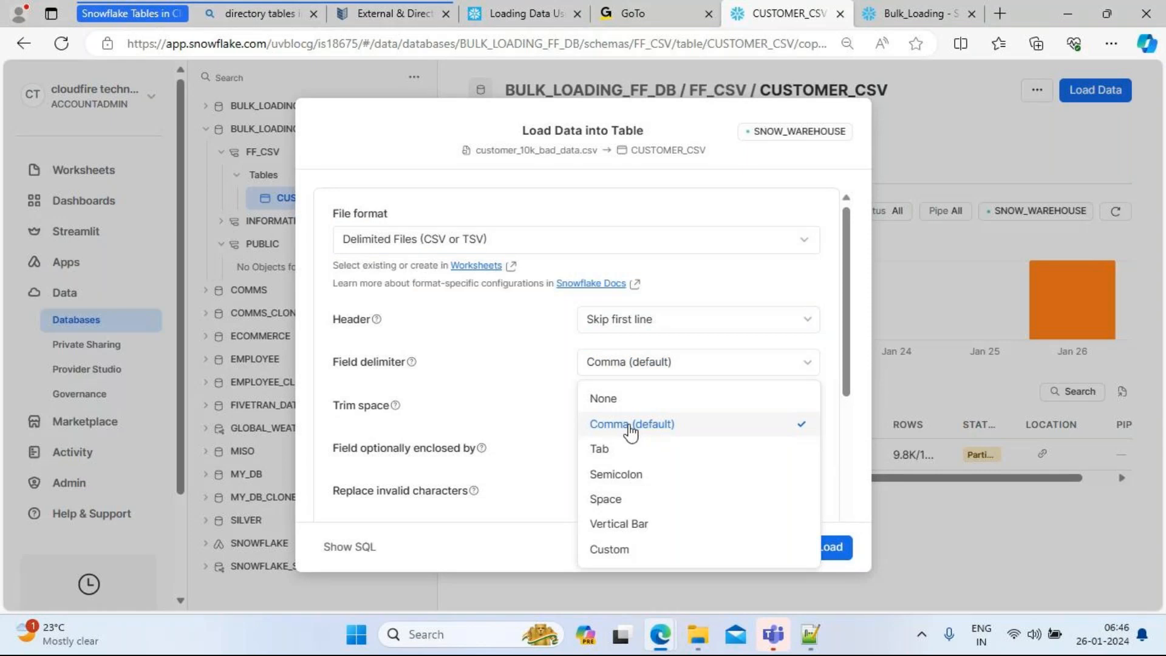
{"action": "left_click", "coordinate": [631, 424]}
{"action": "left_click", "coordinate": [749, 406]}
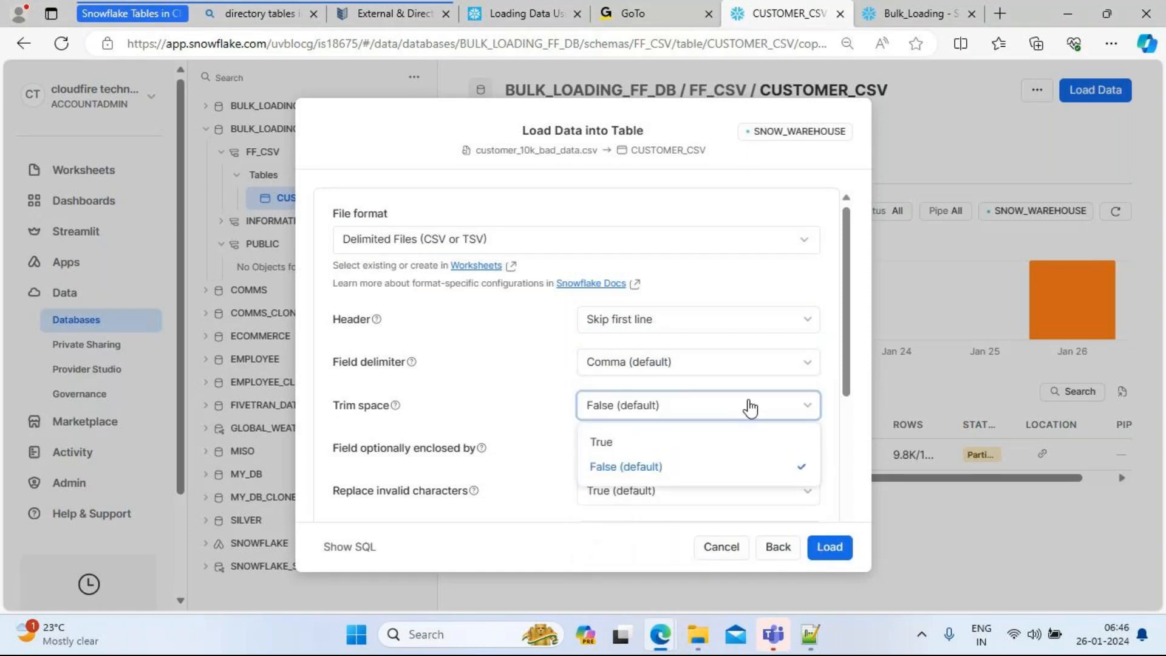
{"action": "left_click", "coordinate": [657, 444]}
{"action": "left_click", "coordinate": [799, 447]}
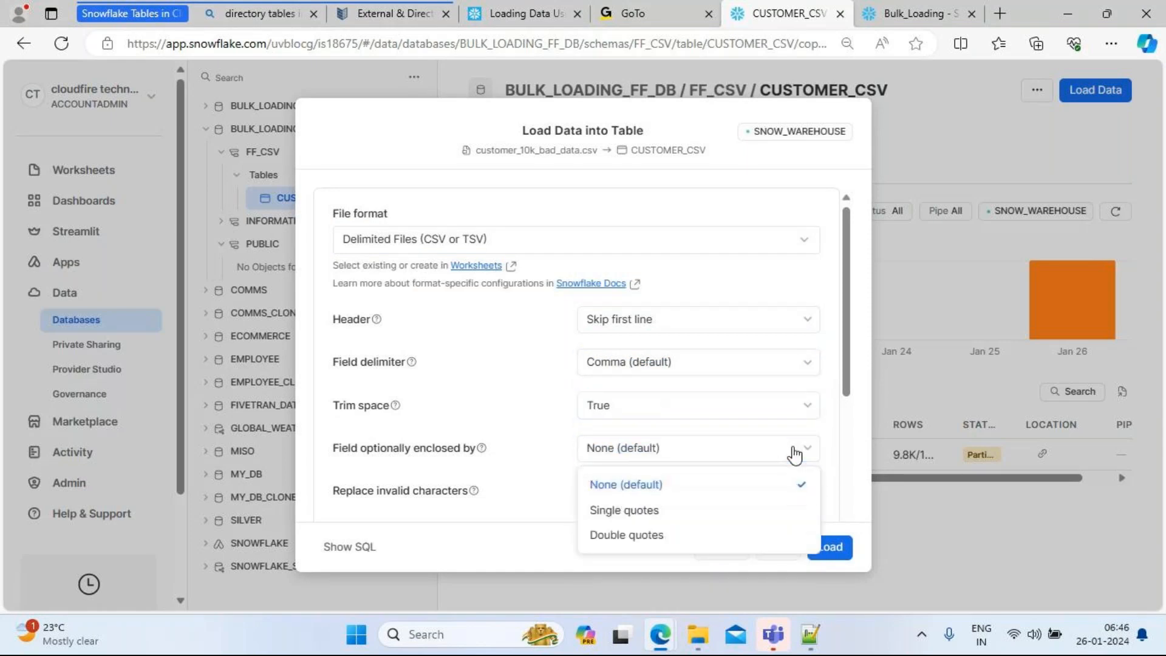
{"action": "left_click", "coordinate": [622, 533]}
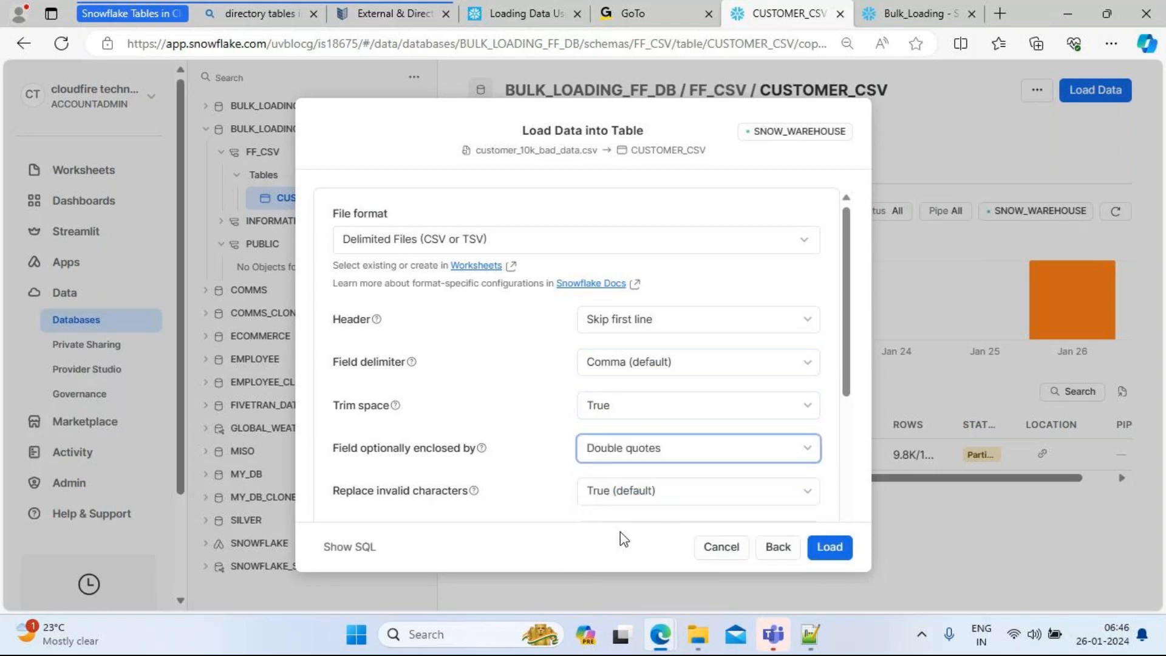
{"action": "left_click_drag", "start_coordinate": [852, 349], "coordinate": [861, 463]}
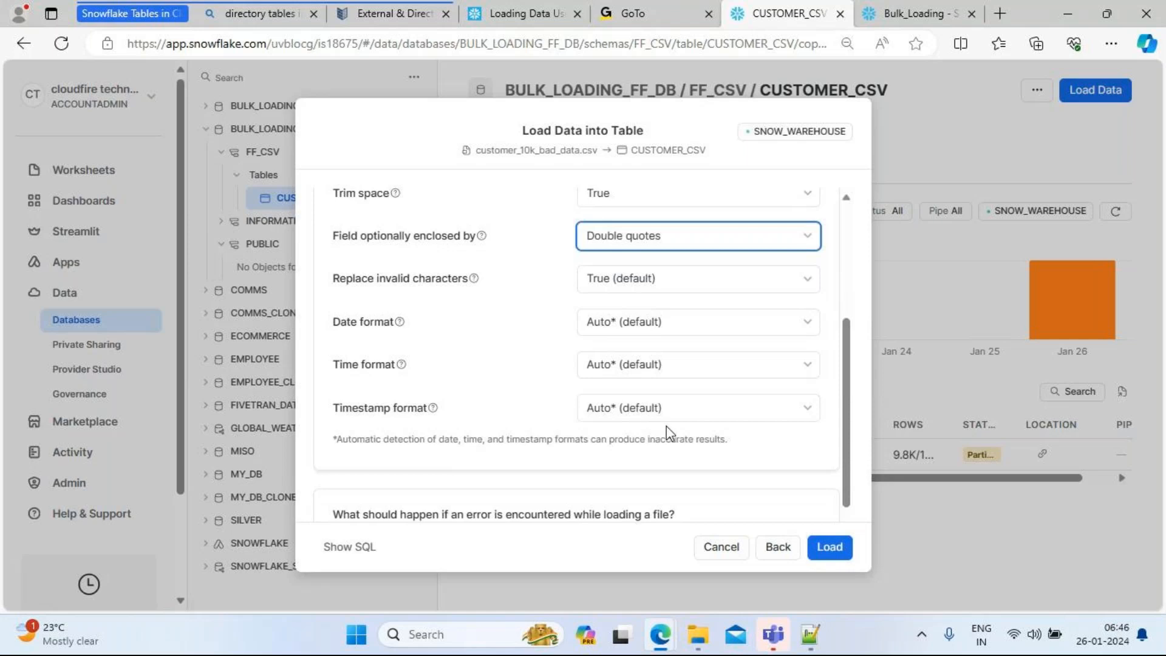
Step: Leave the date, time and timestamp formats on Auto detection
{"action": "left_click", "coordinate": [594, 324]}
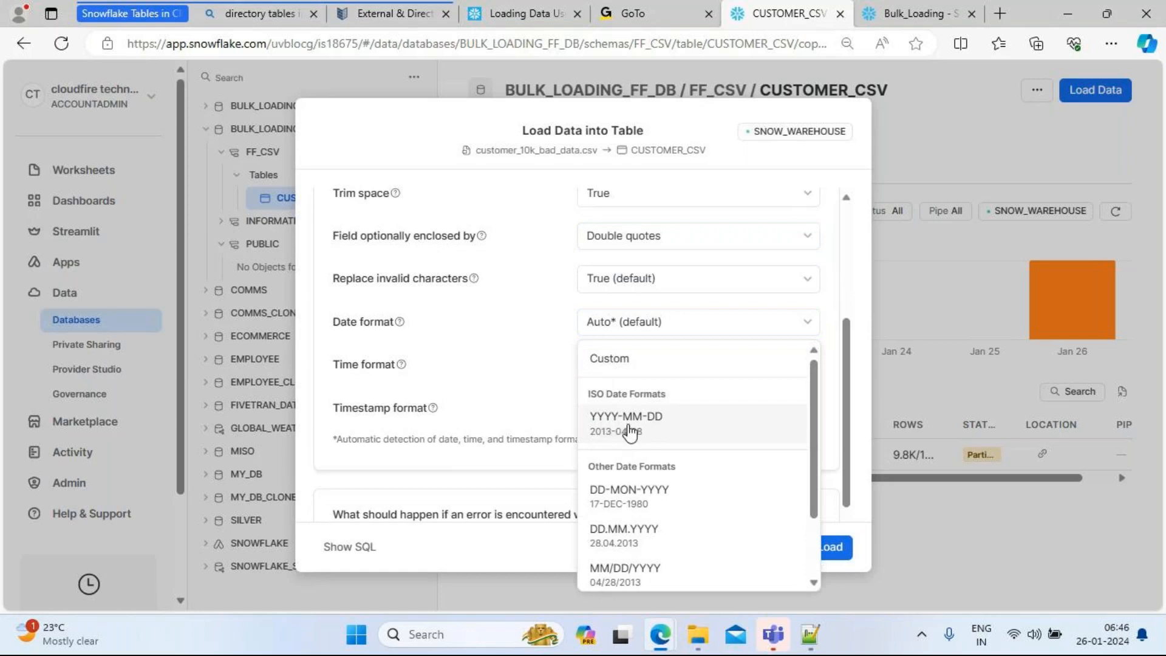
{"action": "left_click", "coordinate": [490, 333]}
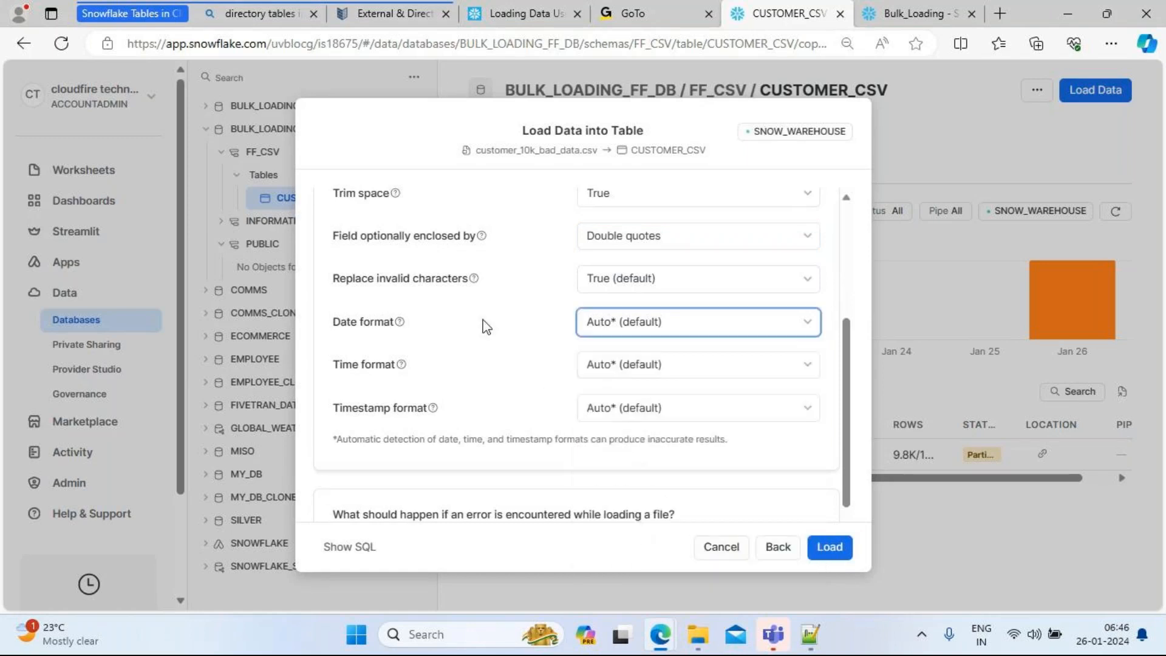
{"action": "left_click", "coordinate": [636, 364]}
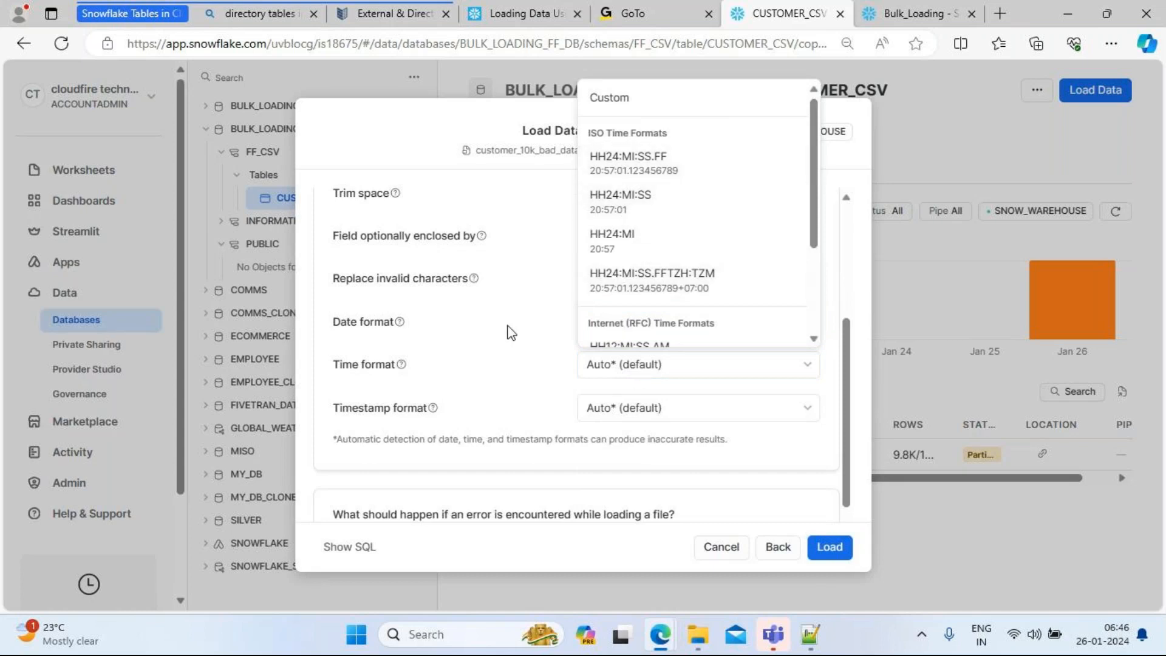
{"action": "left_click", "coordinate": [543, 337]}
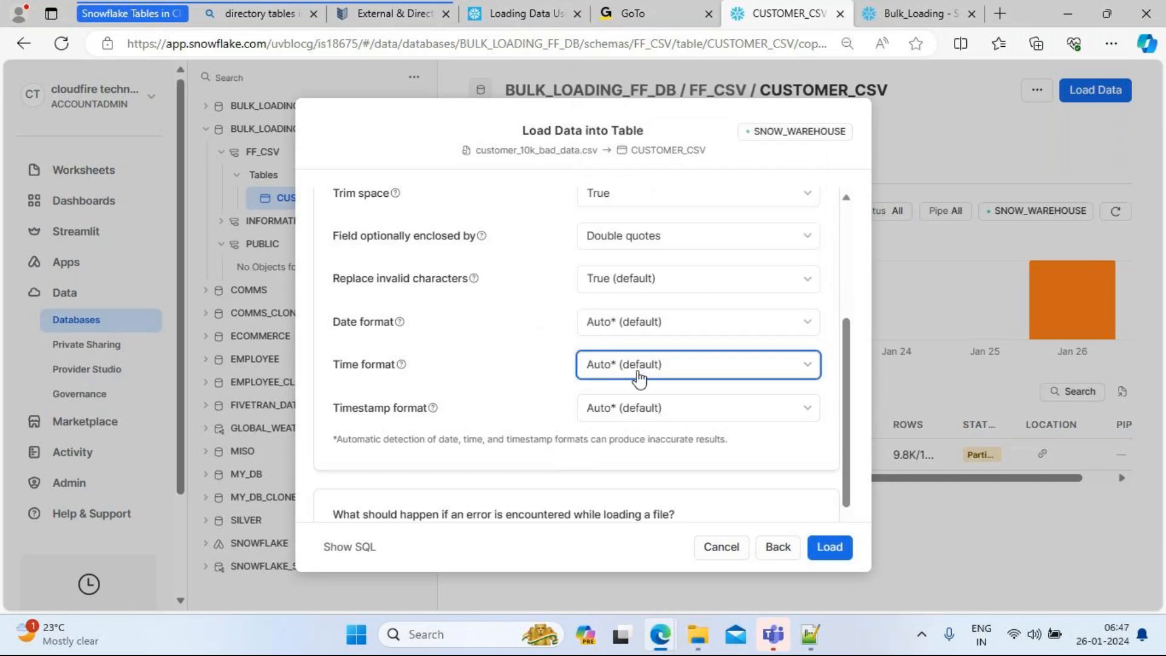
{"action": "left_click", "coordinate": [654, 413]}
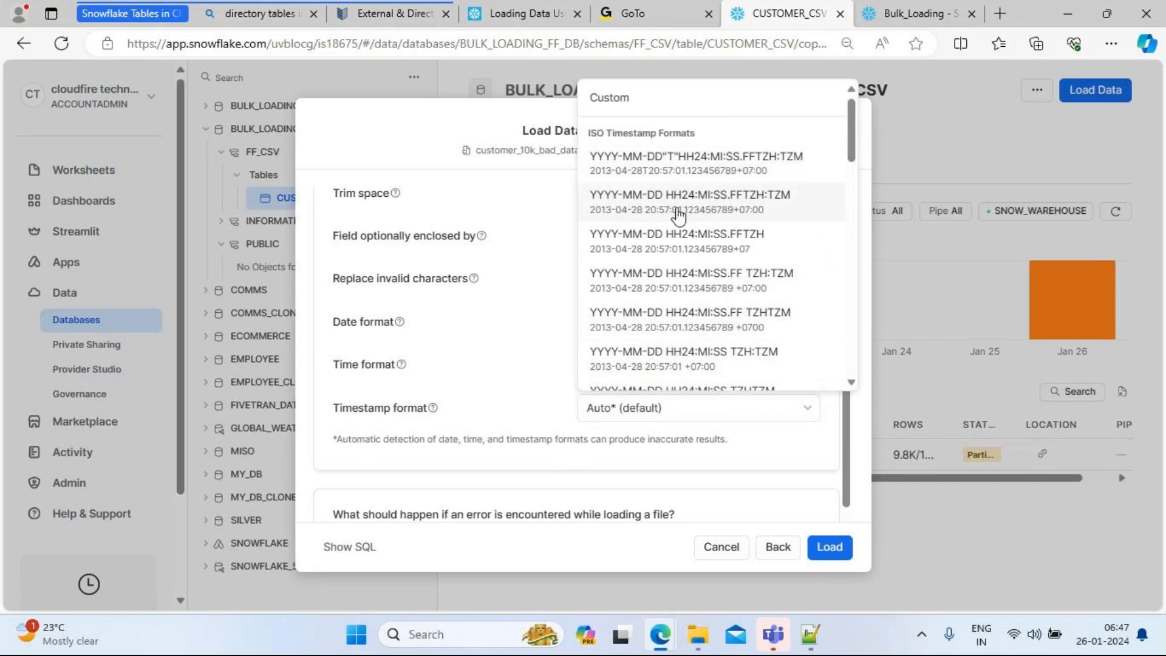
{"action": "left_click", "coordinate": [489, 348]}
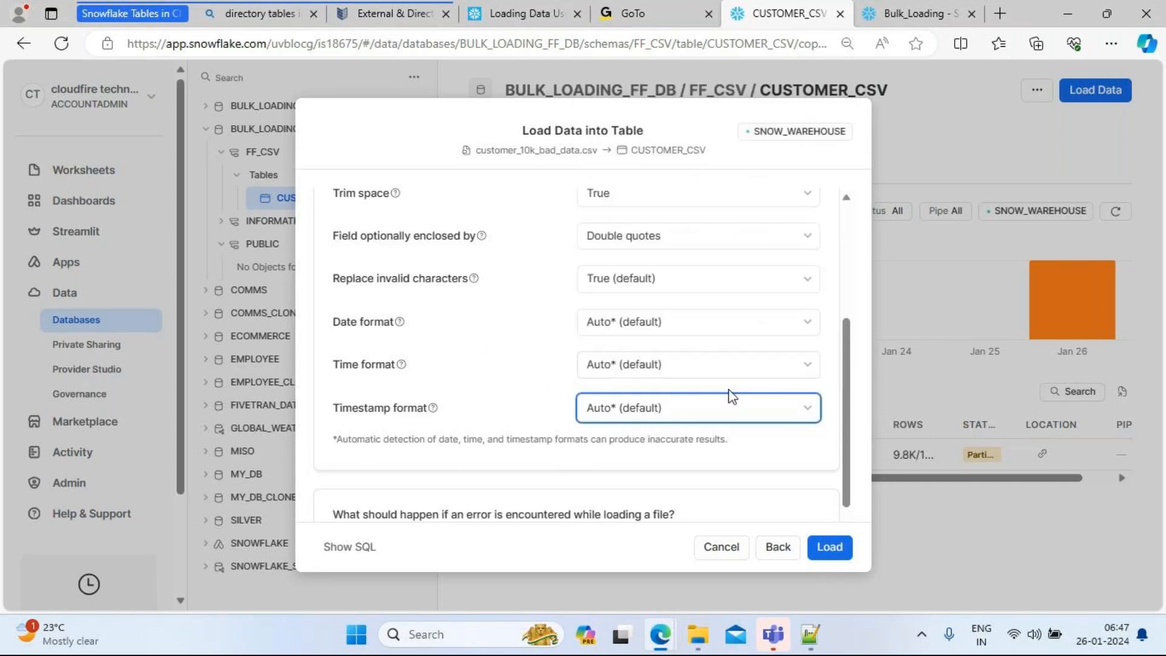
{"action": "scroll", "coordinate": [847, 389], "scroll_direction": "down", "scroll_amount": 1}
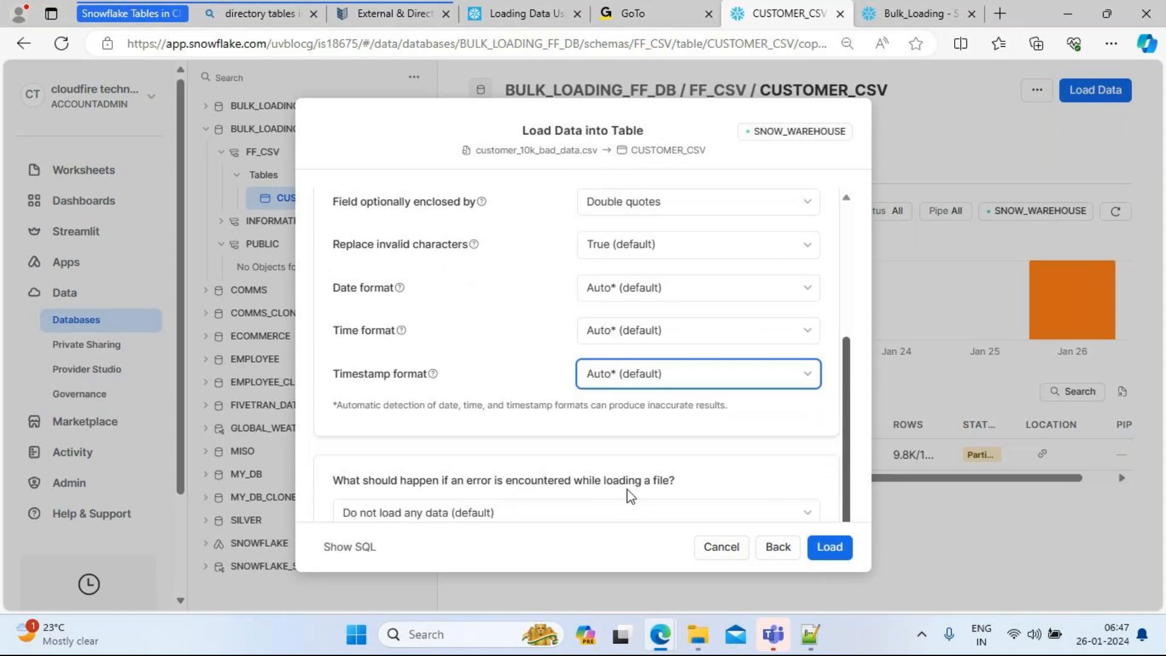
{"action": "left_click", "coordinate": [528, 517]}
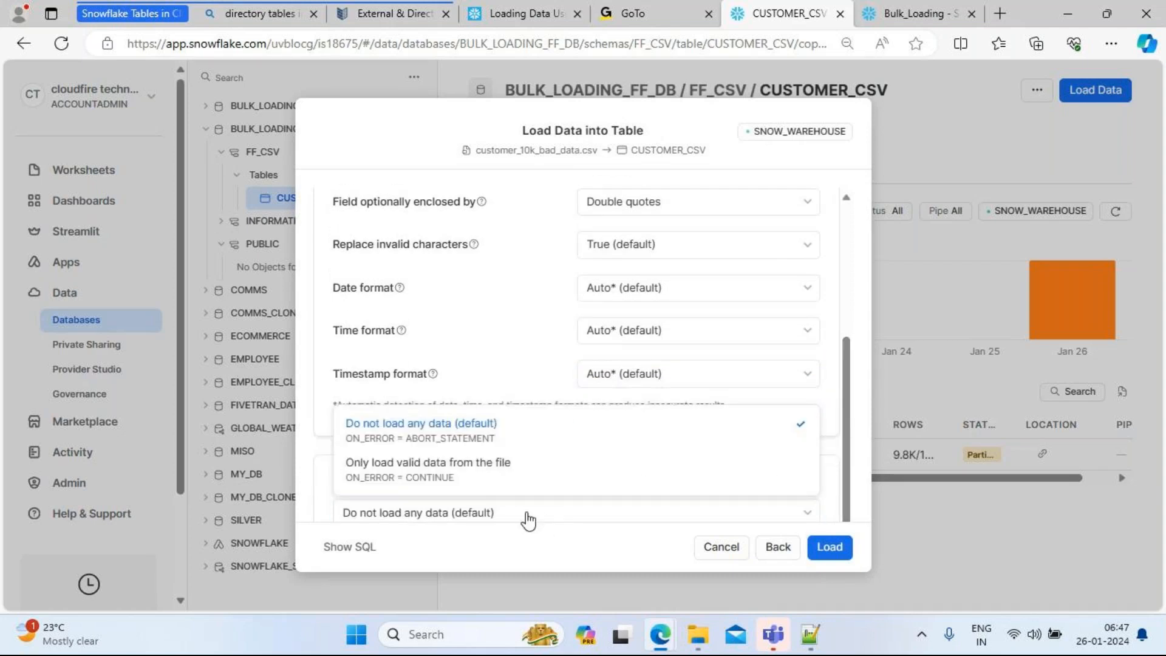
Step: Choose 'Only load valid data from the file' and load customer_10k_bad_data.csv into CUSTOMER_CSV
{"action": "left_click", "coordinate": [423, 471]}
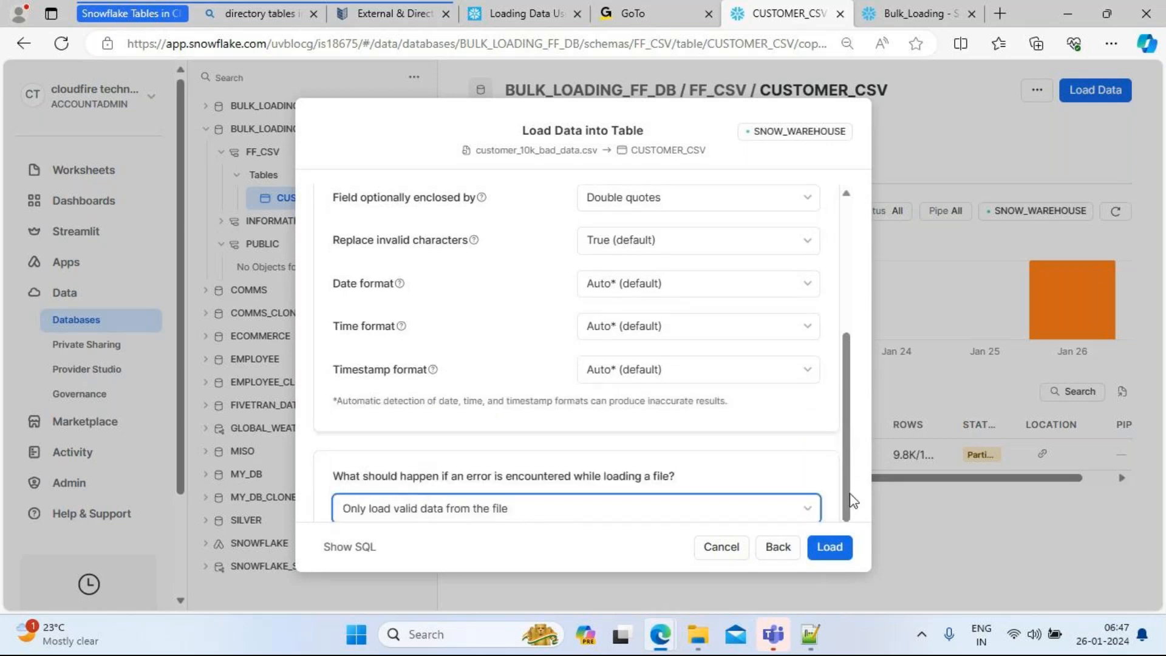
{"action": "left_click", "coordinate": [830, 552]}
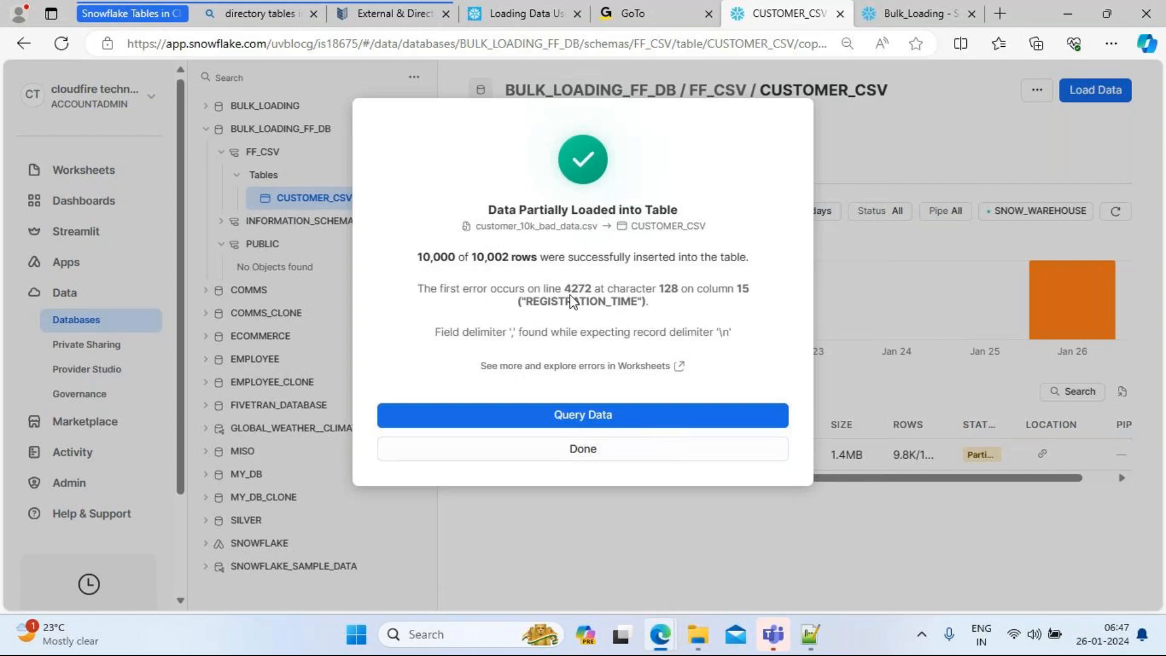
Step: Note the first error on line 4272, then close the Data Partially Loaded summary
{"action": "left_click_drag", "start_coordinate": [564, 290], "coordinate": [597, 297]}
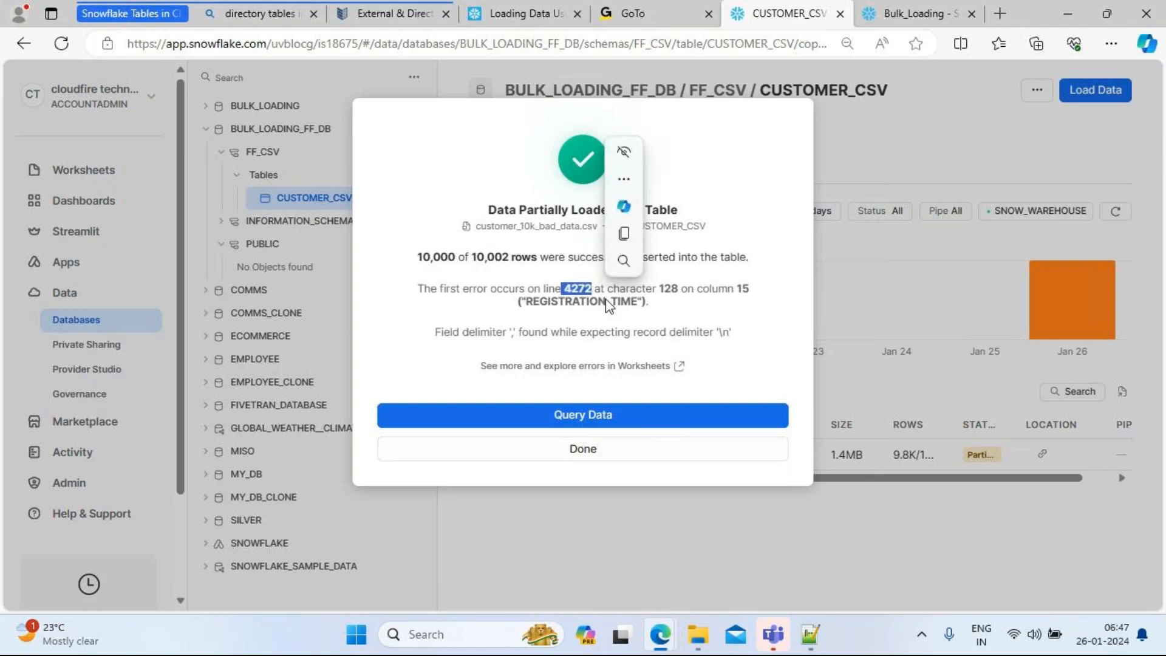
{"action": "left_click", "coordinate": [654, 320]}
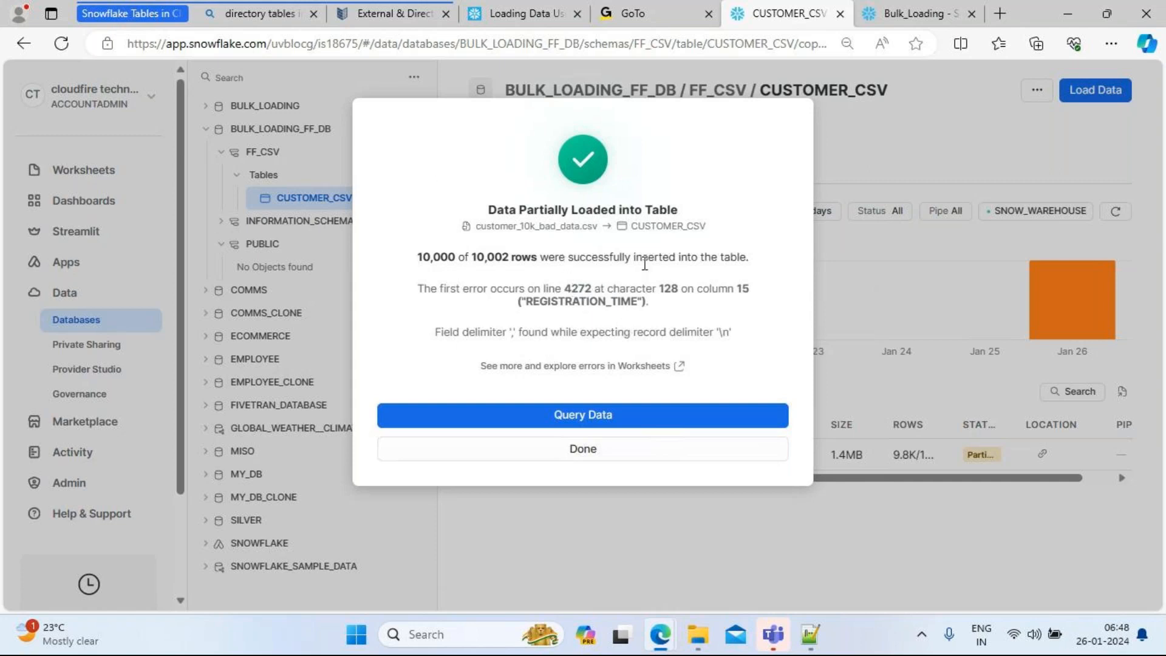
{"action": "left_click", "coordinate": [583, 449]}
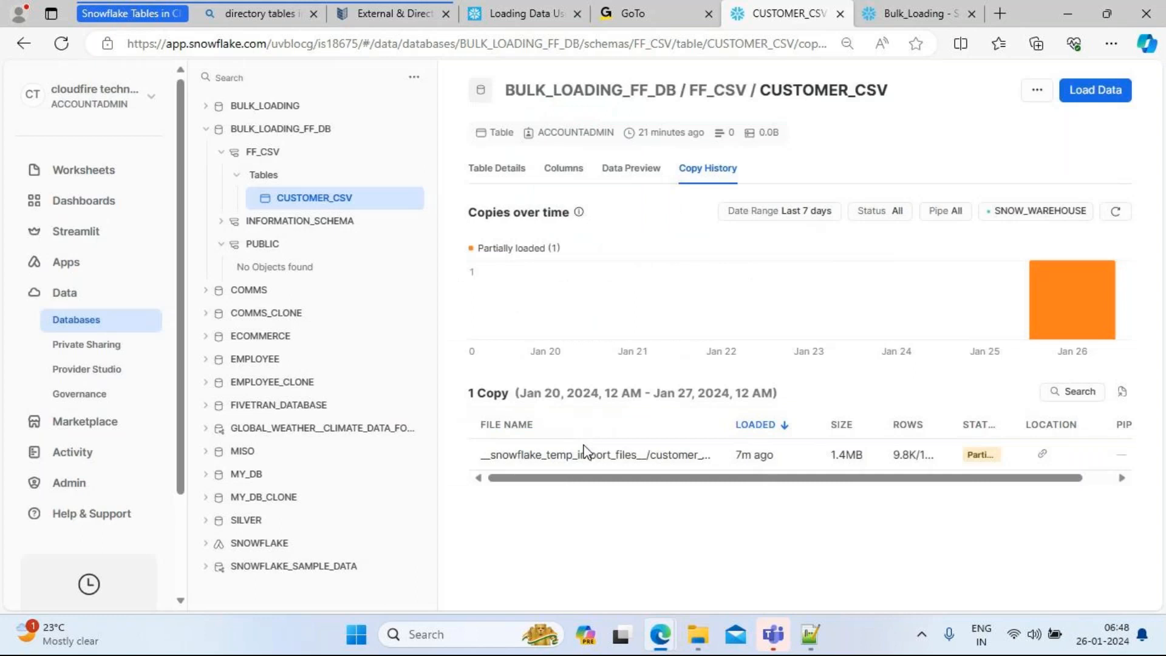
Step: Open customer_10k_bad_data.csv from the 10k folder in Excel
{"action": "mouse_move", "coordinate": [698, 635]}
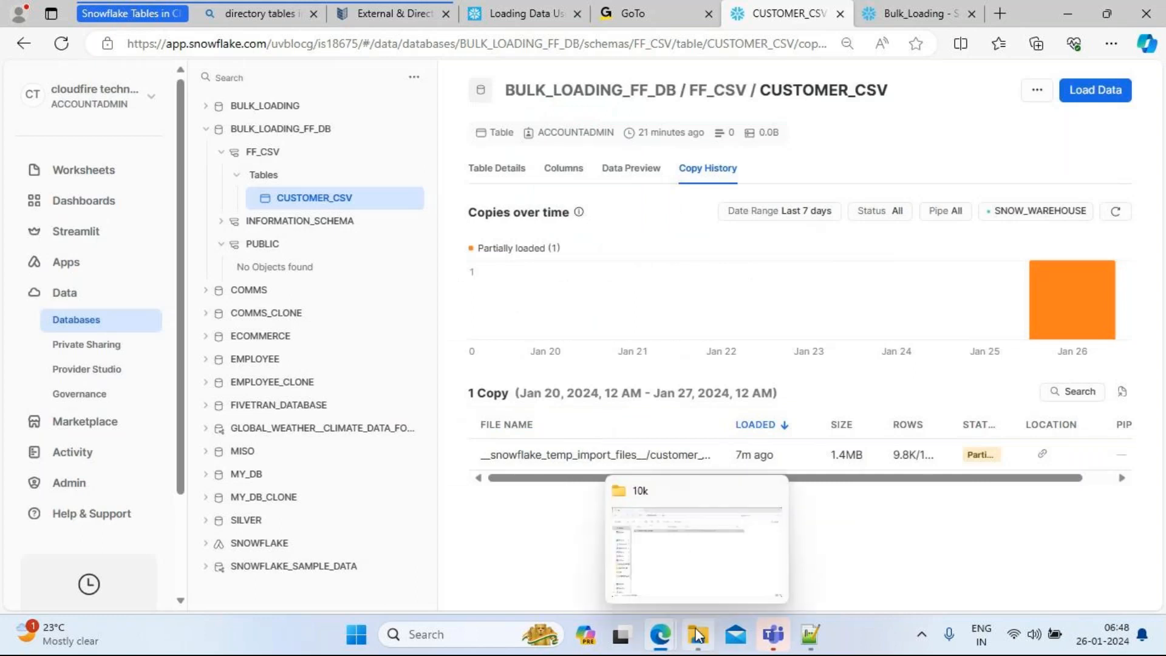
{"action": "left_click", "coordinate": [687, 564]}
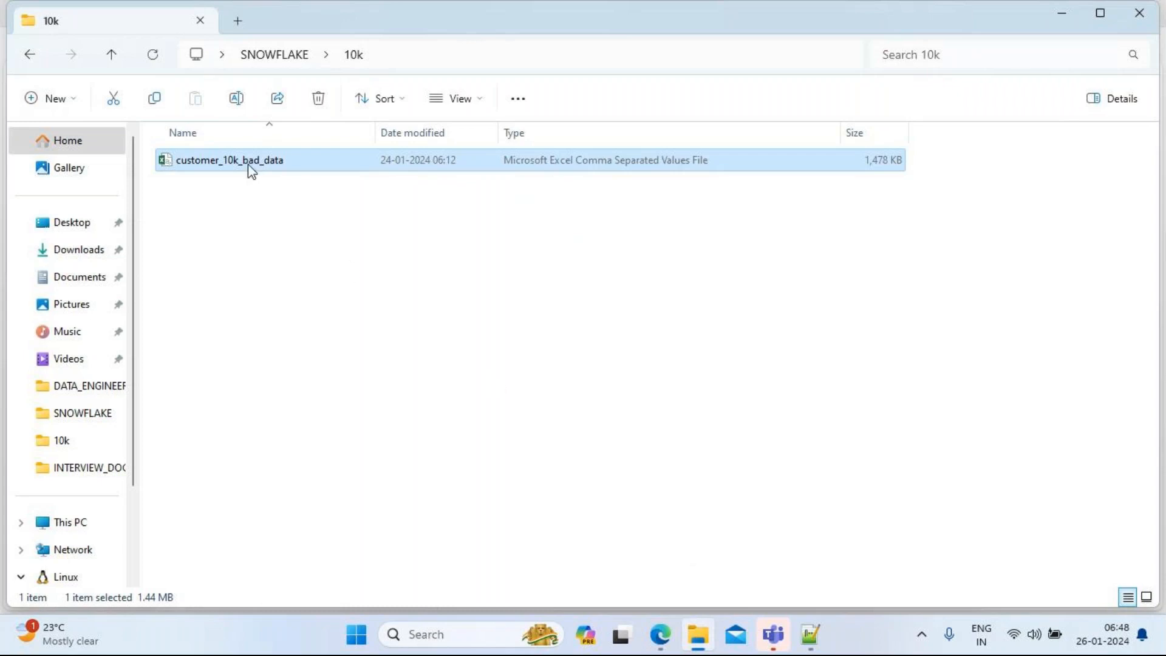
{"action": "double_click", "coordinate": [237, 161]}
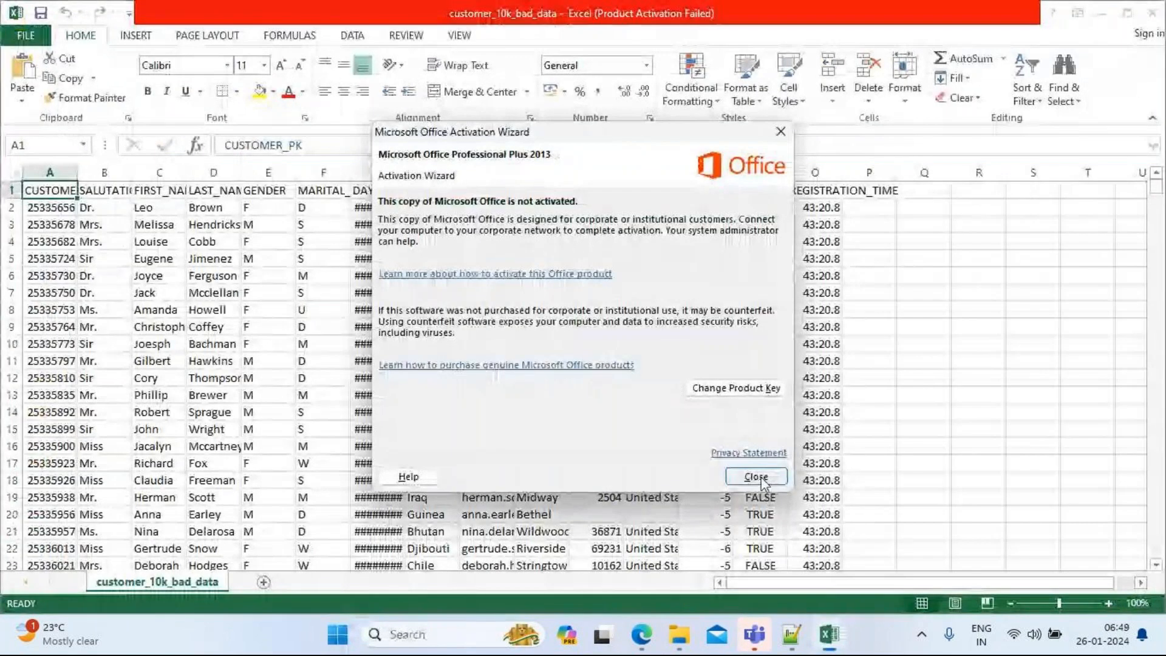
{"action": "left_click", "coordinate": [756, 476]}
{"action": "left_click", "coordinate": [814, 210]}
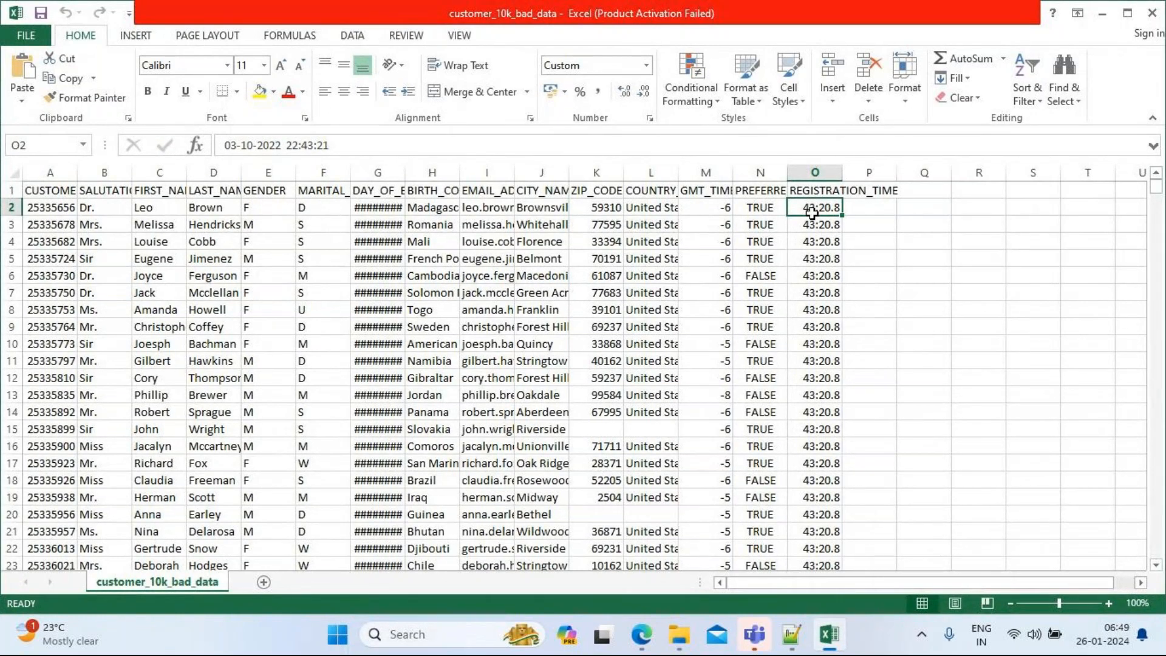
{"action": "key", "text": "Left"}
{"action": "key", "text": "Left"}
{"action": "key", "text": "ctrl+Left"}
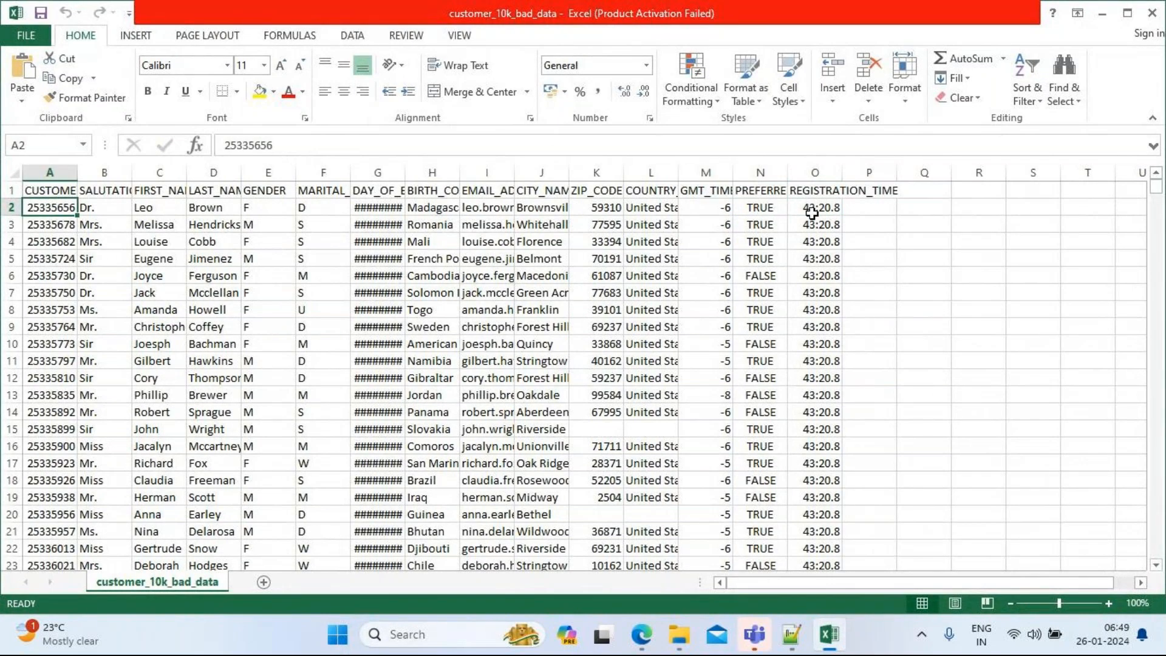
{"action": "key", "text": "shift+Right"}
{"action": "key", "text": "shift+Right"}
{"action": "key", "text": "ctrl+shift+Right"}
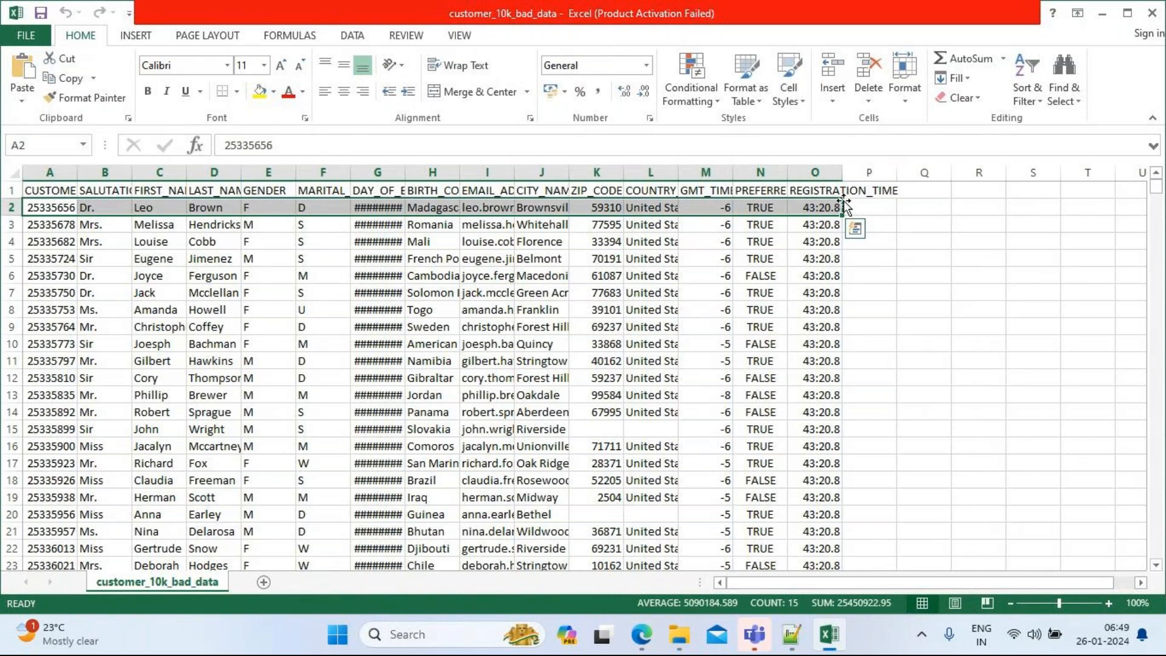
{"action": "left_click", "coordinate": [68, 224]}
{"action": "left_click", "coordinate": [827, 227]}
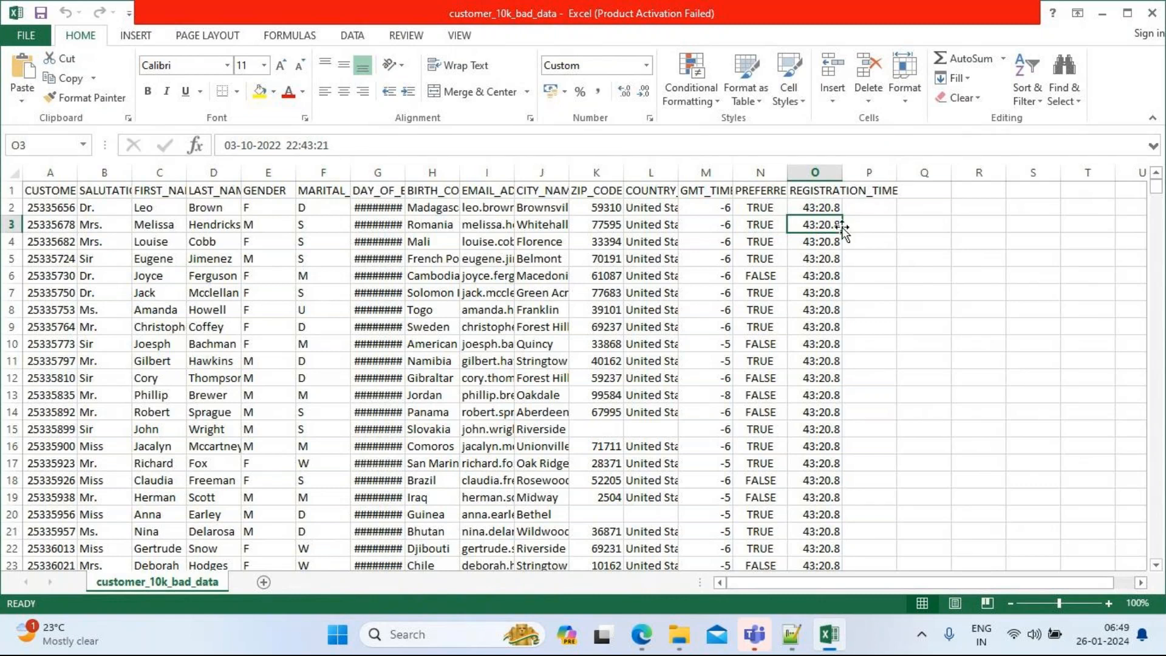
{"action": "mouse_move", "coordinate": [661, 635]}
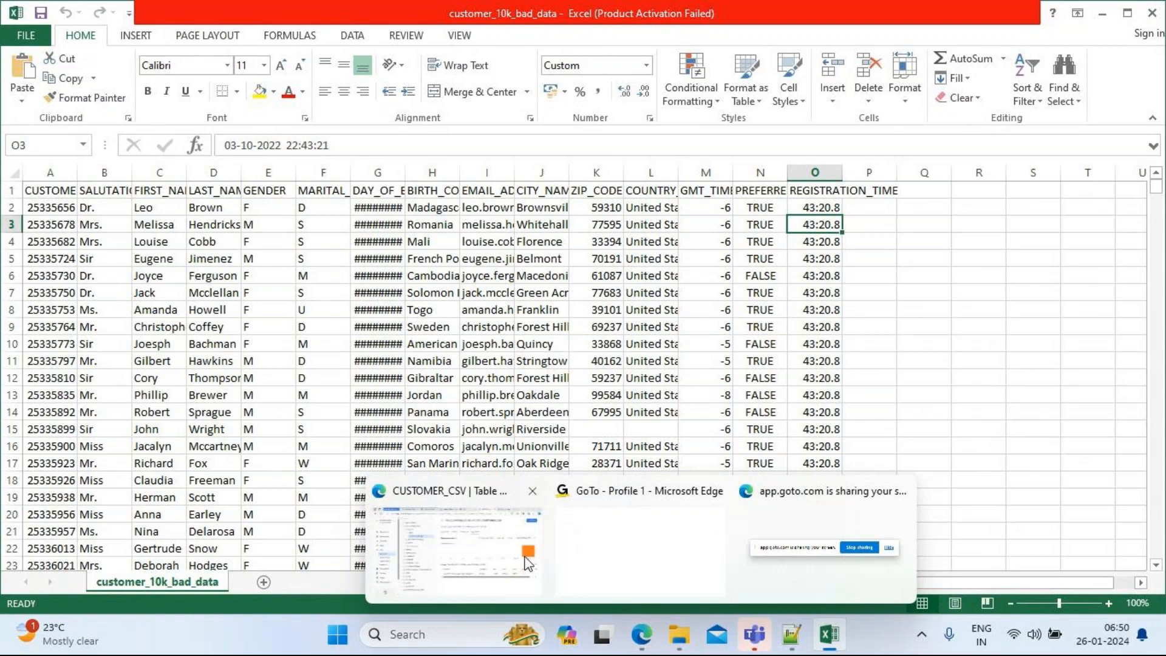
Step: Hide the GoTo screen-sharing notice, then go back to the customer_10k_bad_data workbook
{"action": "left_click", "coordinate": [506, 536]}
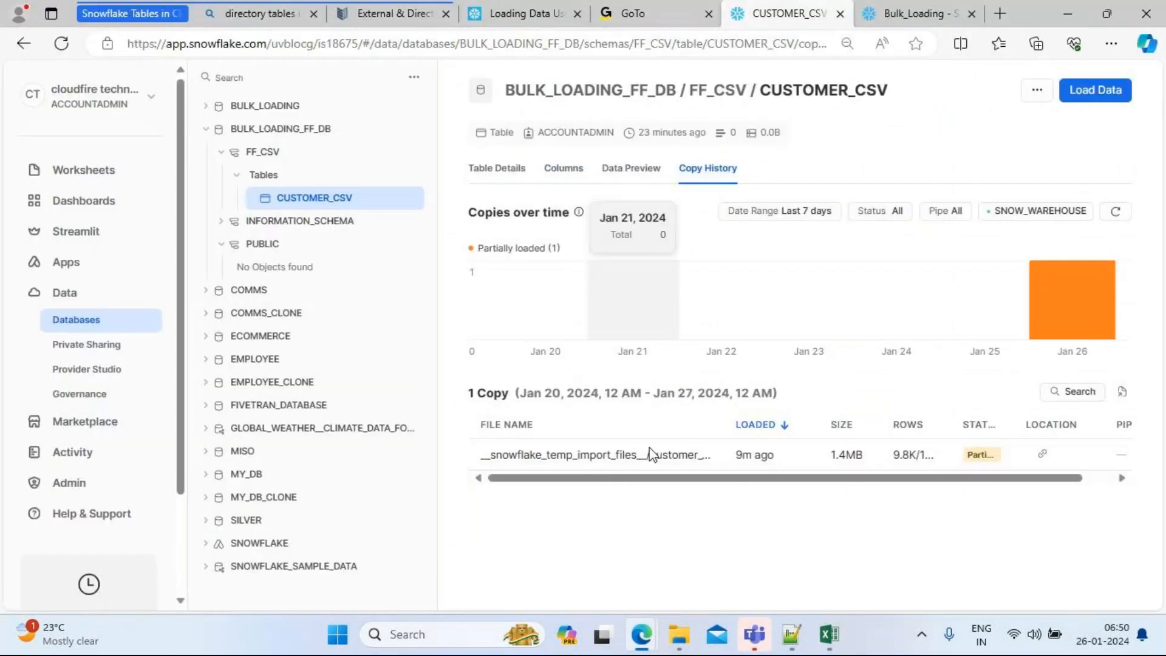
{"action": "left_click", "coordinate": [648, 9]}
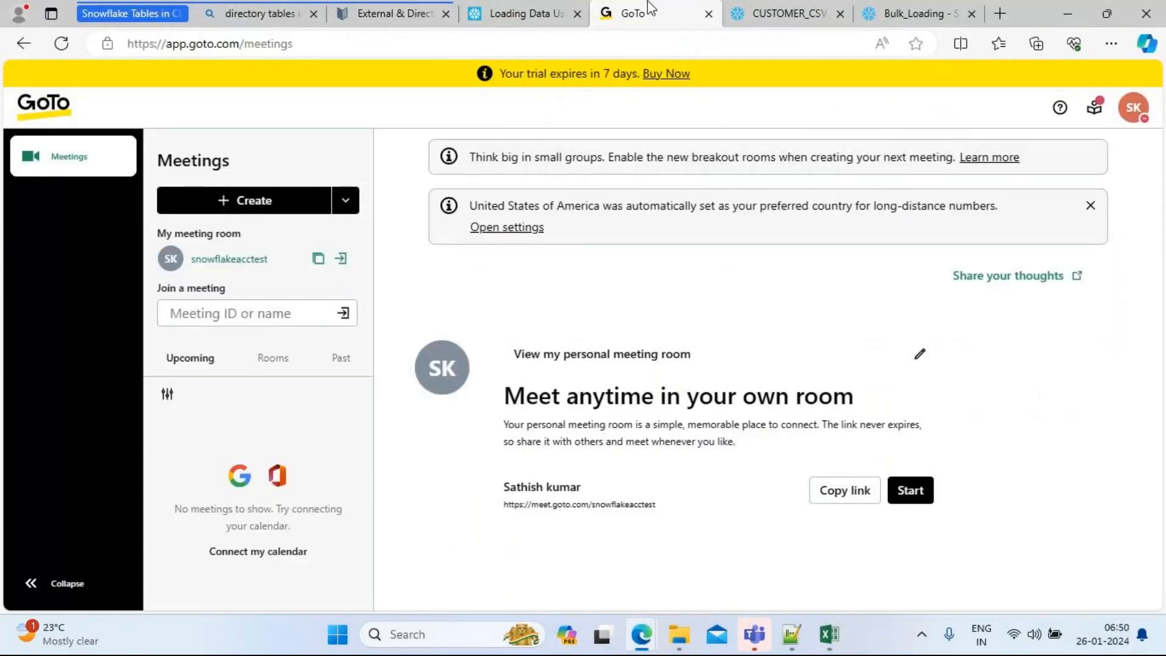
{"action": "left_click", "coordinate": [789, 9]}
{"action": "mouse_move", "coordinate": [683, 628]}
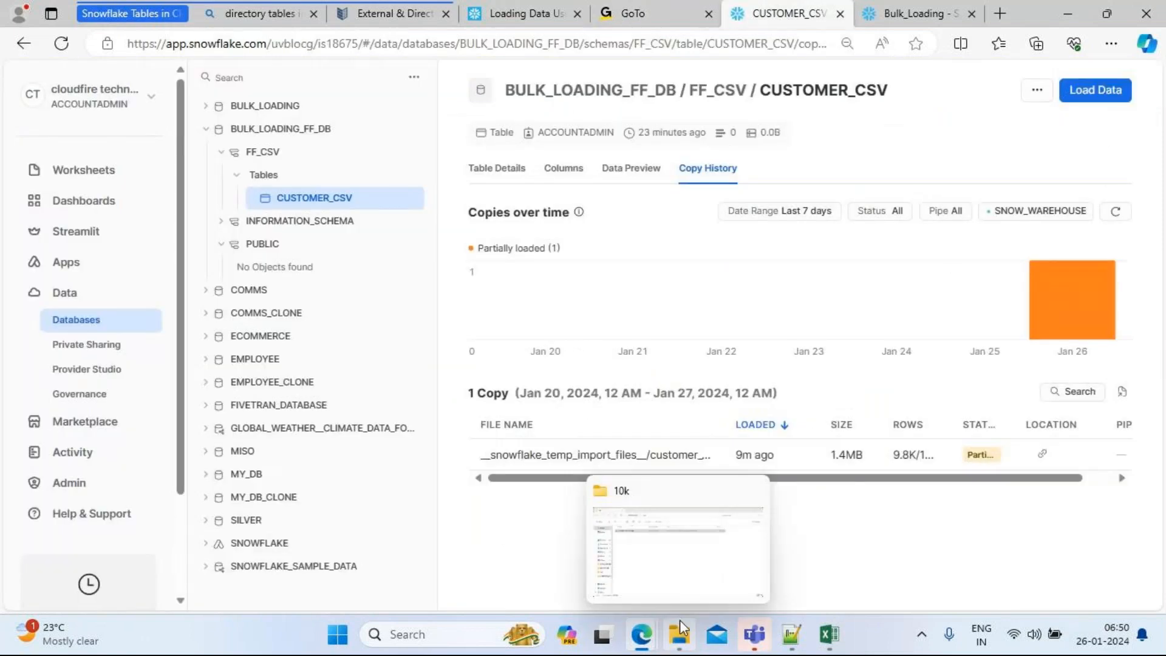
{"action": "mouse_move", "coordinate": [641, 631]}
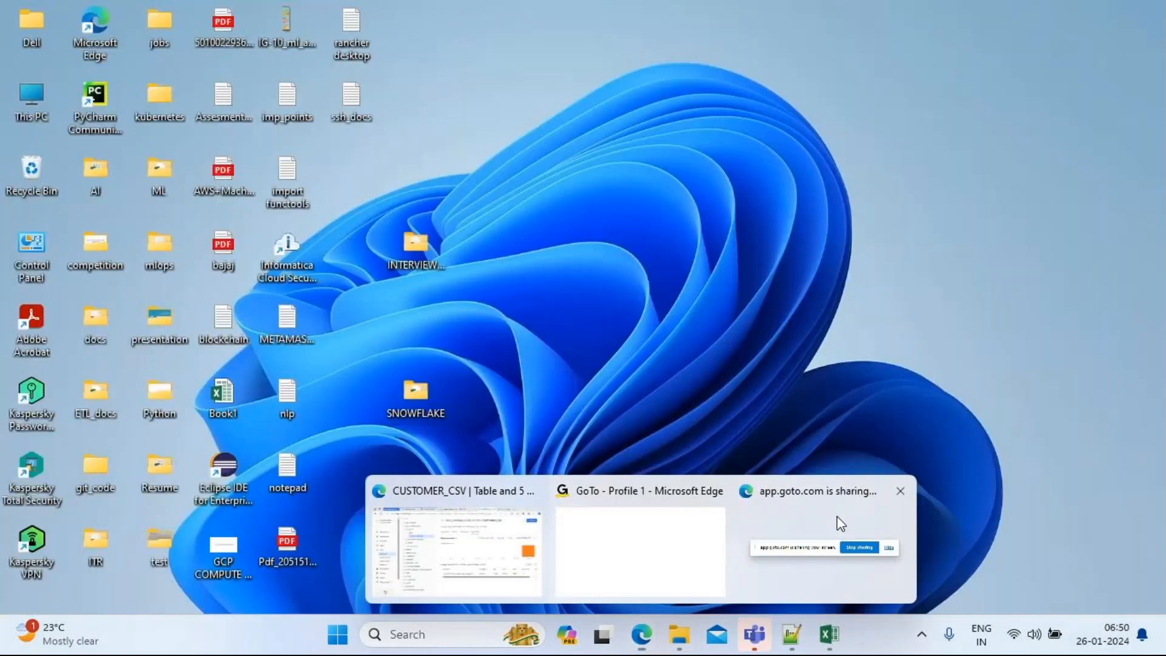
{"action": "left_click", "coordinate": [837, 516]}
{"action": "left_click", "coordinate": [723, 561]}
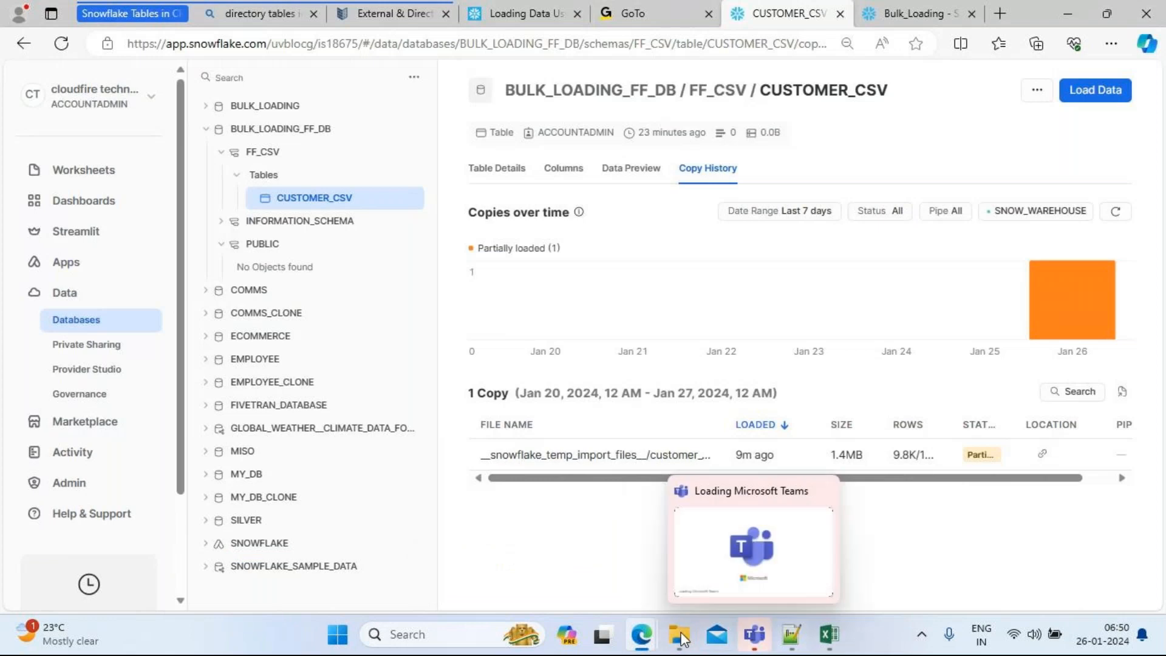
{"action": "mouse_move", "coordinate": [642, 631]}
{"action": "left_click", "coordinate": [465, 553]}
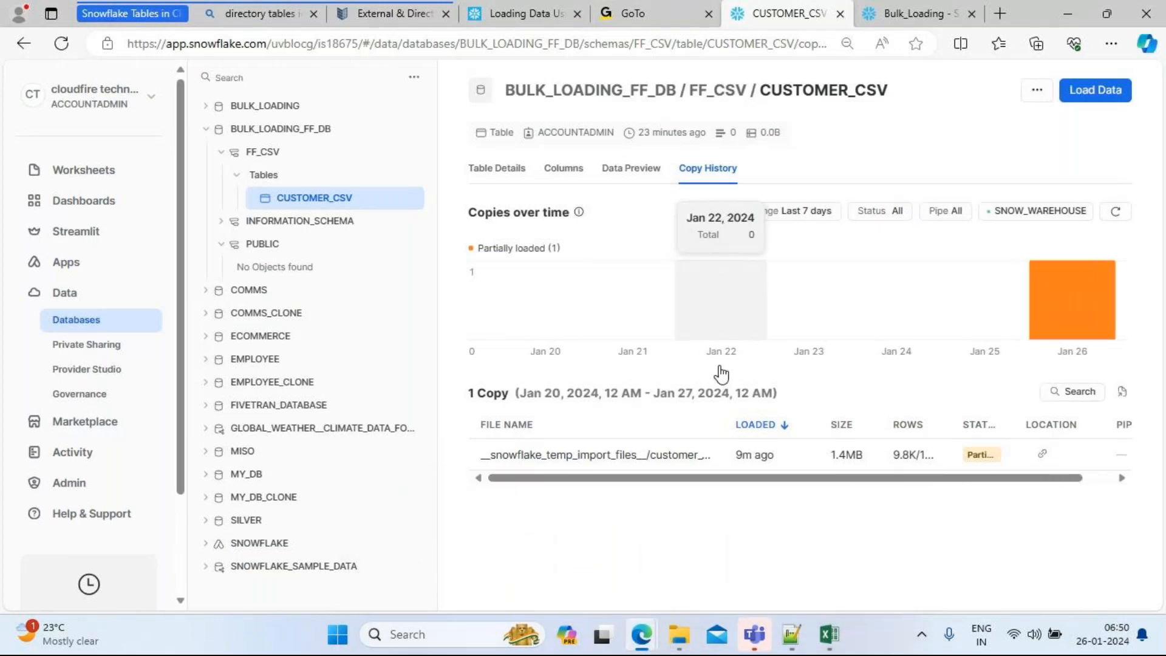
{"action": "left_click", "coordinate": [829, 638]}
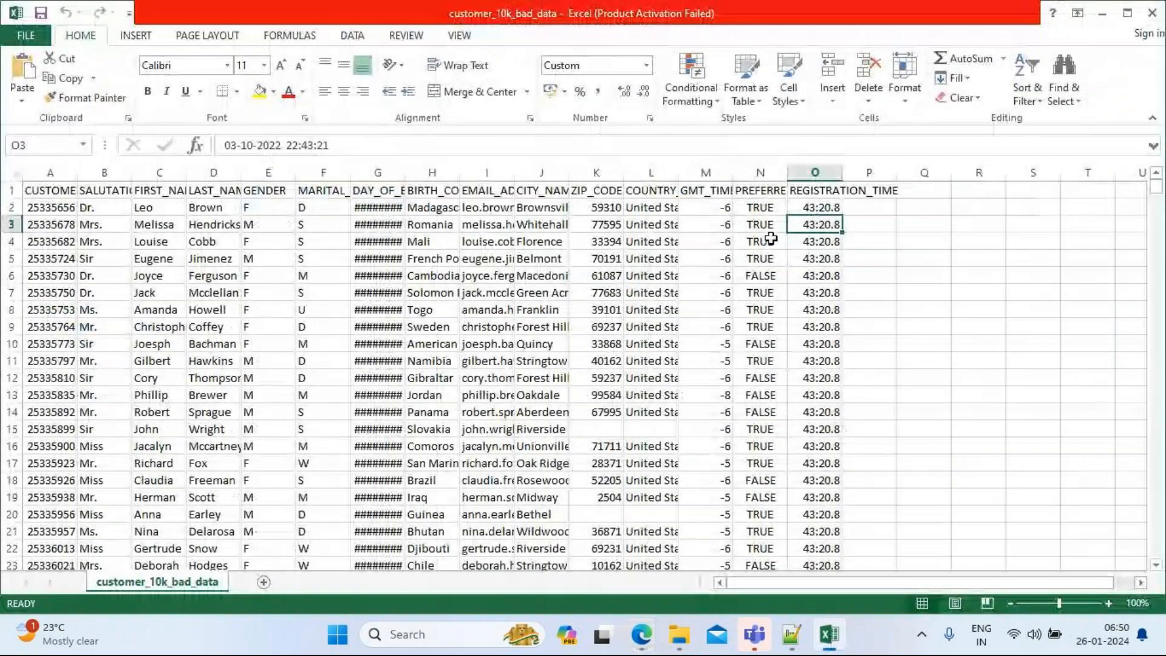
Step: Scroll to row 4293 and move up to inspect row 4172's fields and registration time
{"action": "left_click_drag", "start_coordinate": [1158, 198], "coordinate": [1157, 343]}
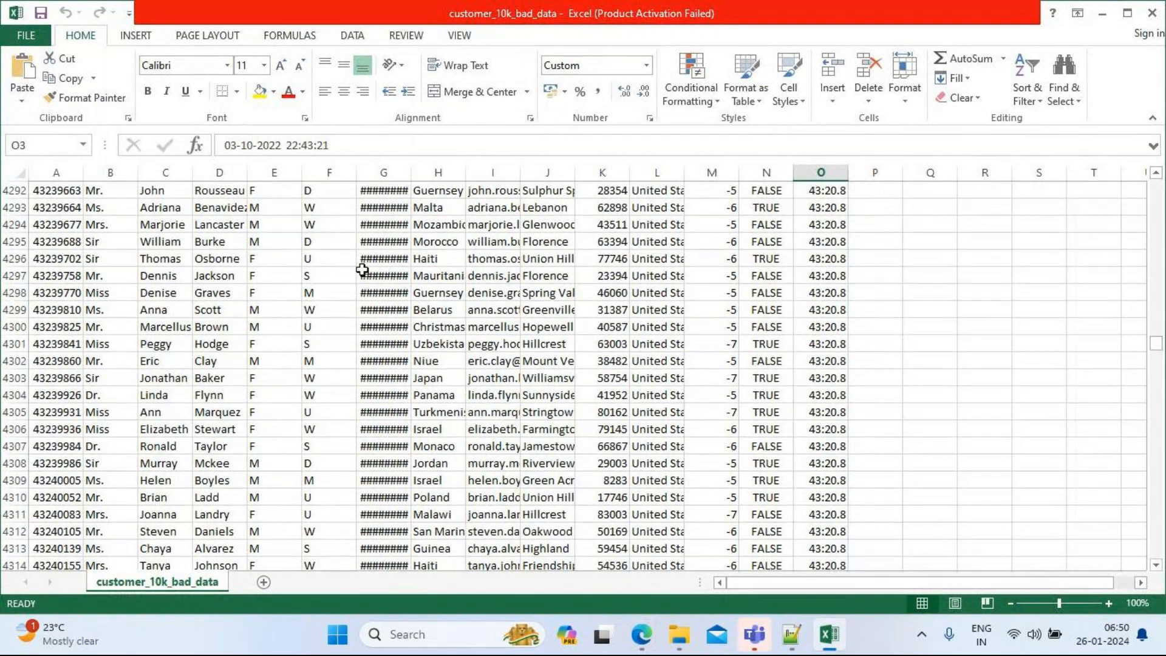
{"action": "left_click", "coordinate": [58, 207]}
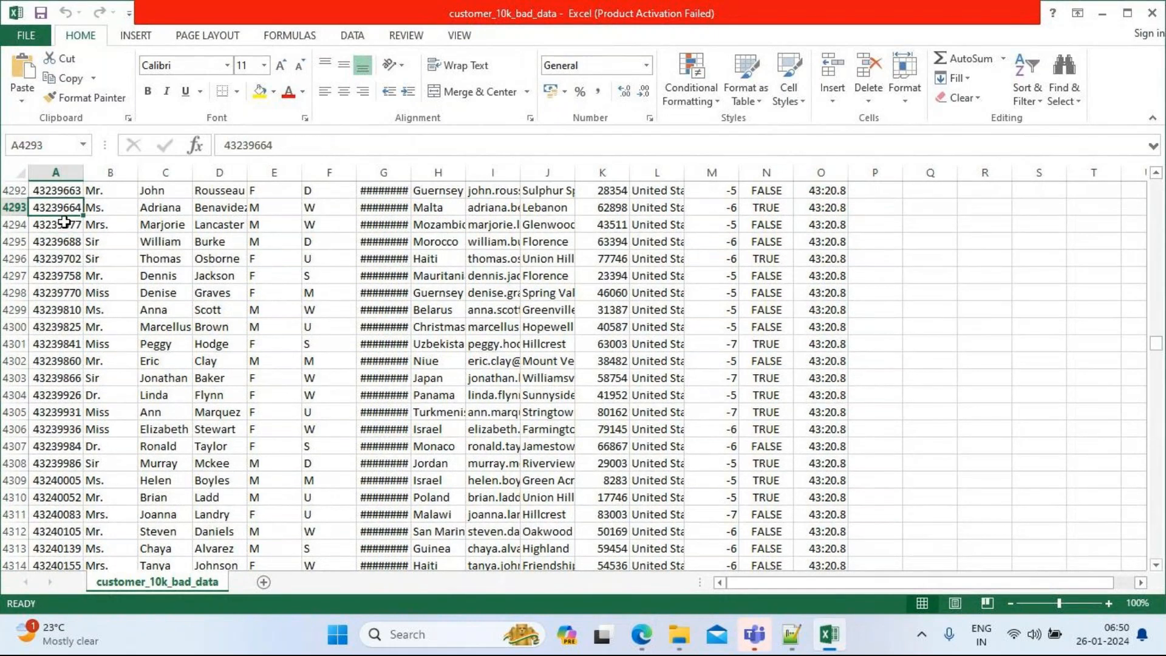
{"action": "key", "text": "Up"}
{"action": "key", "text": "Up"}
{"action": "key", "text": "Up"}
{"action": "key", "text": "Up"}
{"action": "key", "text": "Up"}
{"action": "key", "text": "Up"}
{"action": "key", "text": "Up"}
{"action": "key", "text": "Up"}
{"action": "key", "text": "Up"}
{"action": "key", "text": "Up"}
{"action": "key", "text": "Up"}
{"action": "key", "text": "Up"}
{"action": "key", "text": "Up"}
{"action": "key", "text": "Up"}
{"action": "key", "text": "Up"}
{"action": "key", "text": "Up"}
{"action": "key", "text": "Up"}
{"action": "key", "text": "Up"}
{"action": "key", "text": "Up"}
{"action": "key", "text": "Up"}
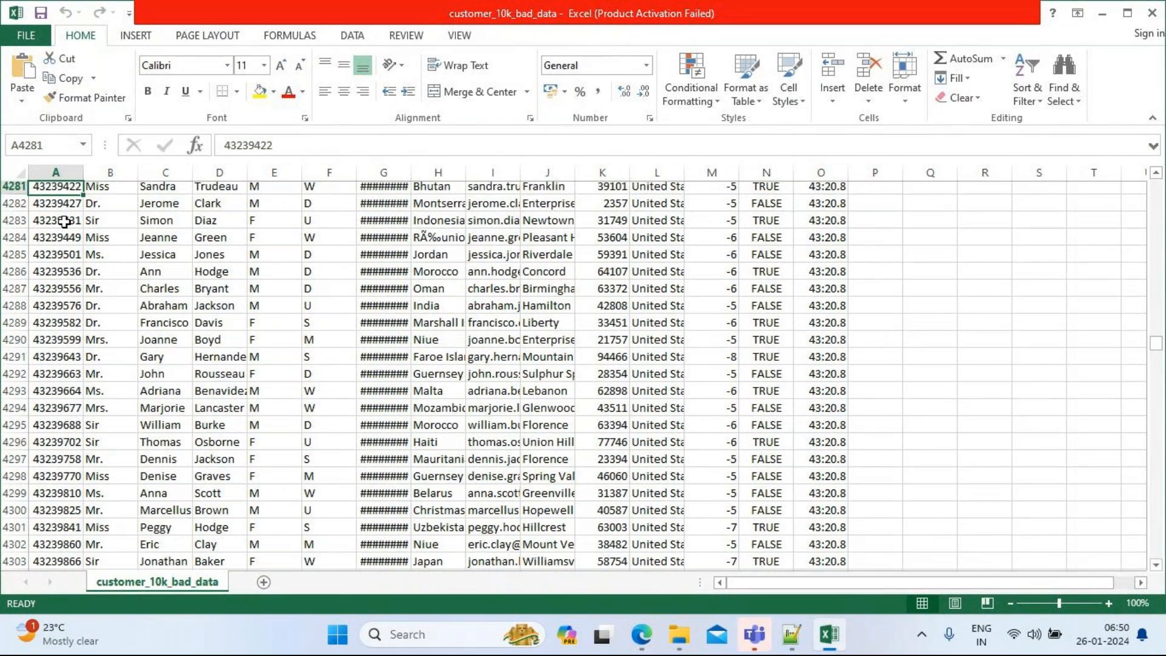
{"action": "key", "text": "Up"}
{"action": "key", "text": "Up"}
{"action": "key", "text": "Up"}
{"action": "key", "text": "Up"}
{"action": "key", "text": "Up"}
{"action": "key", "text": "Up"}
{"action": "key", "text": "Up"}
{"action": "key", "text": "Up"}
{"action": "key", "text": "Up"}
{"action": "key", "text": "Up"}
{"action": "key", "text": "Up"}
{"action": "key", "text": "Up"}
{"action": "key", "text": "Up"}
{"action": "key", "text": "Up"}
{"action": "key", "text": "Up"}
{"action": "key", "text": "Up"}
{"action": "key", "text": "Up"}
{"action": "key", "text": "Up"}
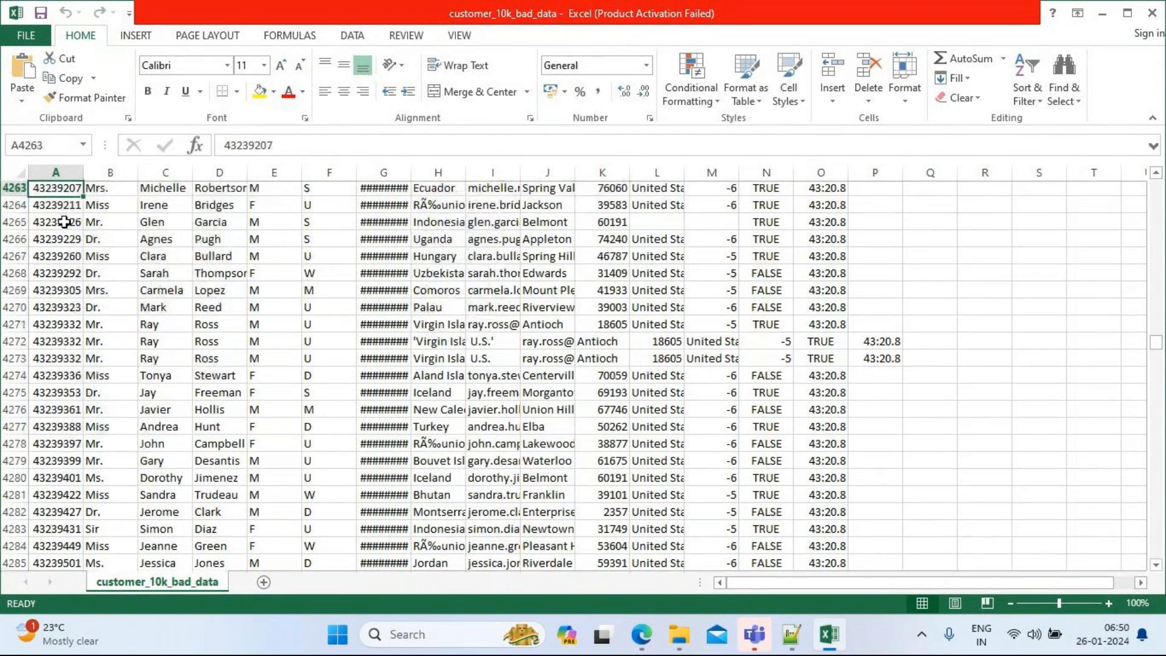
{"action": "key", "text": "Up"}
{"action": "key", "text": "Up"}
{"action": "key", "text": "Up"}
{"action": "key", "text": "Up"}
{"action": "key", "text": "Up"}
{"action": "key", "text": "Up"}
{"action": "key", "text": "Up"}
{"action": "key", "text": "Up"}
{"action": "key", "text": "Up"}
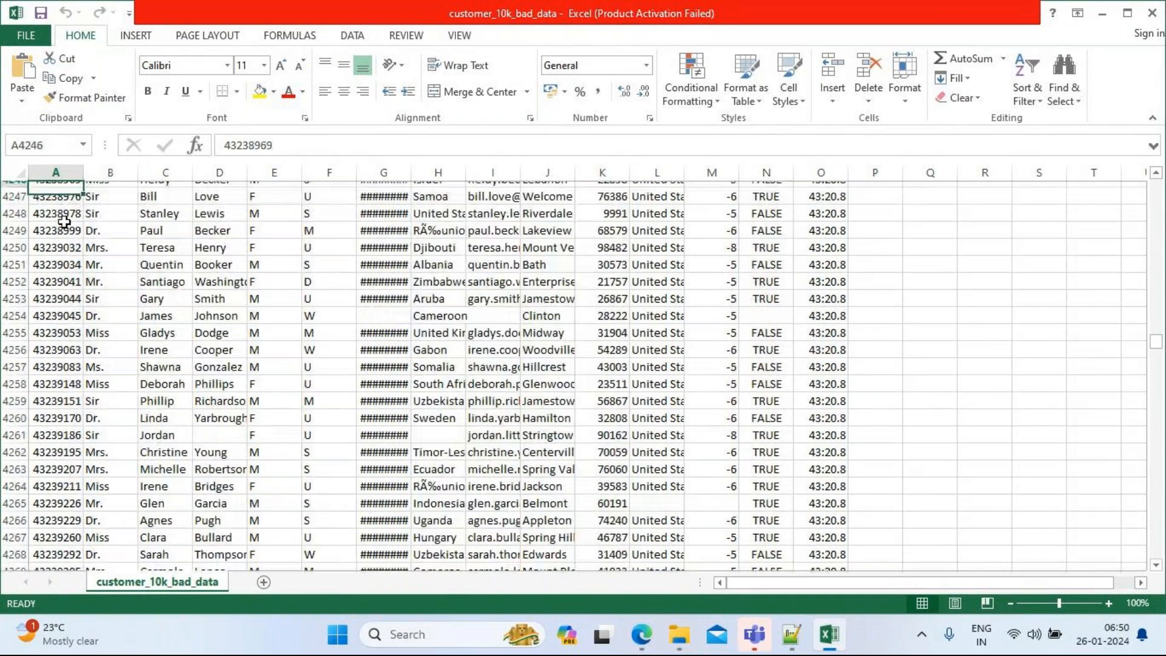
{"action": "key", "text": "Up"}
{"action": "key", "text": "Up"}
{"action": "key", "text": "Up"}
{"action": "key", "text": "Up"}
{"action": "key", "text": "Up"}
{"action": "key", "text": "Up"}
{"action": "key", "text": "Up"}
{"action": "key", "text": "Up"}
{"action": "key", "text": "Up"}
{"action": "key", "text": "Up"}
{"action": "key", "text": "Up"}
{"action": "key", "text": "Up"}
{"action": "key", "text": "Up"}
{"action": "key", "text": "Up"}
{"action": "key", "text": "Up"}
{"action": "key", "text": "Up"}
{"action": "key", "text": "Up"}
{"action": "key", "text": "Up"}
{"action": "key", "text": "Up"}
{"action": "key", "text": "Up"}
{"action": "key", "text": "Up"}
{"action": "key", "text": "Up"}
{"action": "key", "text": "Up"}
{"action": "key", "text": "Up"}
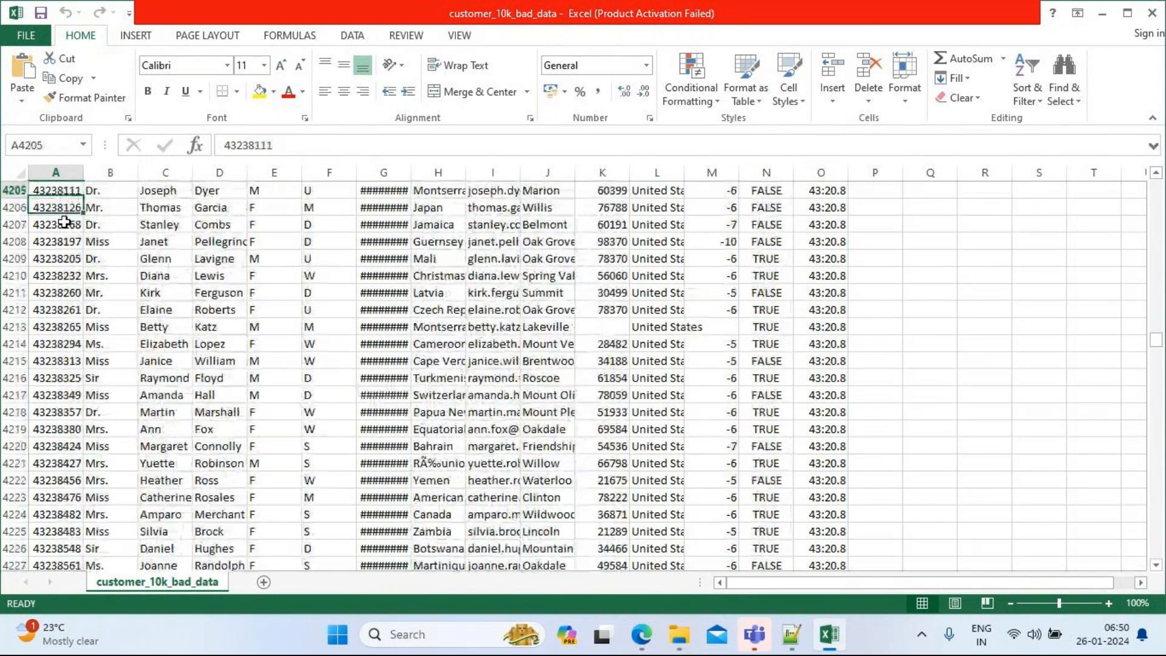
{"action": "key", "text": "Up"}
{"action": "key", "text": "Up"}
{"action": "key", "text": "Up"}
{"action": "key", "text": "Up"}
{"action": "key", "text": "Up"}
{"action": "key", "text": "Up"}
{"action": "key", "text": "Up"}
{"action": "key", "text": "Up"}
{"action": "key", "text": "Up"}
{"action": "key", "text": "Up"}
{"action": "key", "text": "Up"}
{"action": "key", "text": "Up"}
{"action": "key", "text": "Up"}
{"action": "key", "text": "Up"}
{"action": "key", "text": "Up"}
{"action": "key", "text": "Up"}
{"action": "key", "text": "Up"}
{"action": "key", "text": "Up"}
{"action": "key", "text": "Up"}
{"action": "key", "text": "Up"}
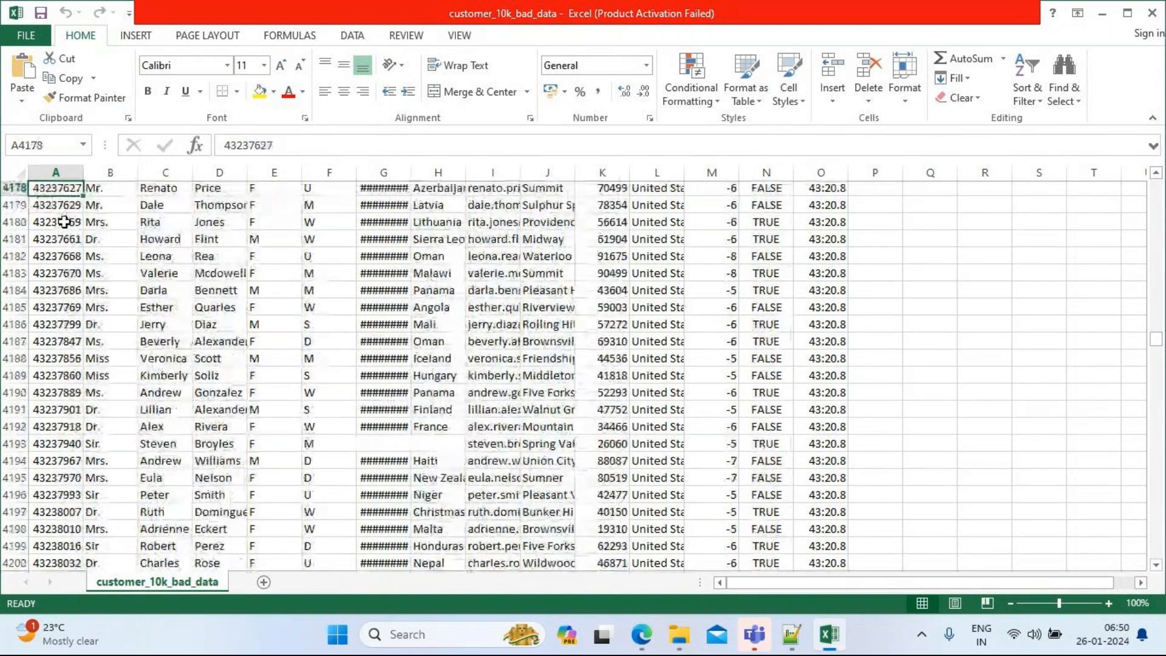
{"action": "key", "text": "Up"}
{"action": "key", "text": "Up"}
{"action": "key", "text": "Up"}
{"action": "key", "text": "Up"}
{"action": "key", "text": "Up"}
{"action": "key", "text": "Up"}
{"action": "key", "text": "Right"}
{"action": "key", "text": "Right"}
{"action": "key", "text": "Right"}
{"action": "key", "text": "Right"}
{"action": "key", "text": "Right"}
{"action": "key", "text": "Right"}
{"action": "key", "text": "Right"}
{"action": "key", "text": "Right"}
{"action": "key", "text": "Right"}
{"action": "key", "text": "Right"}
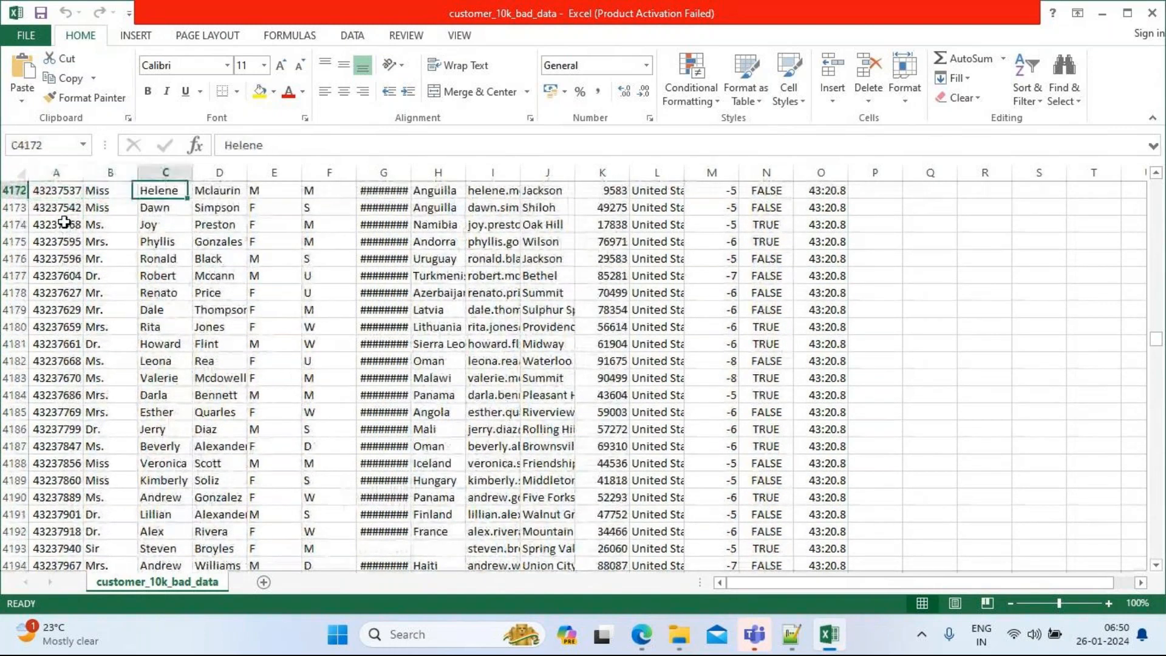
{"action": "key", "text": "Right"}
{"action": "key", "text": "Right"}
{"action": "key", "text": "Right"}
{"action": "key", "text": "Right"}
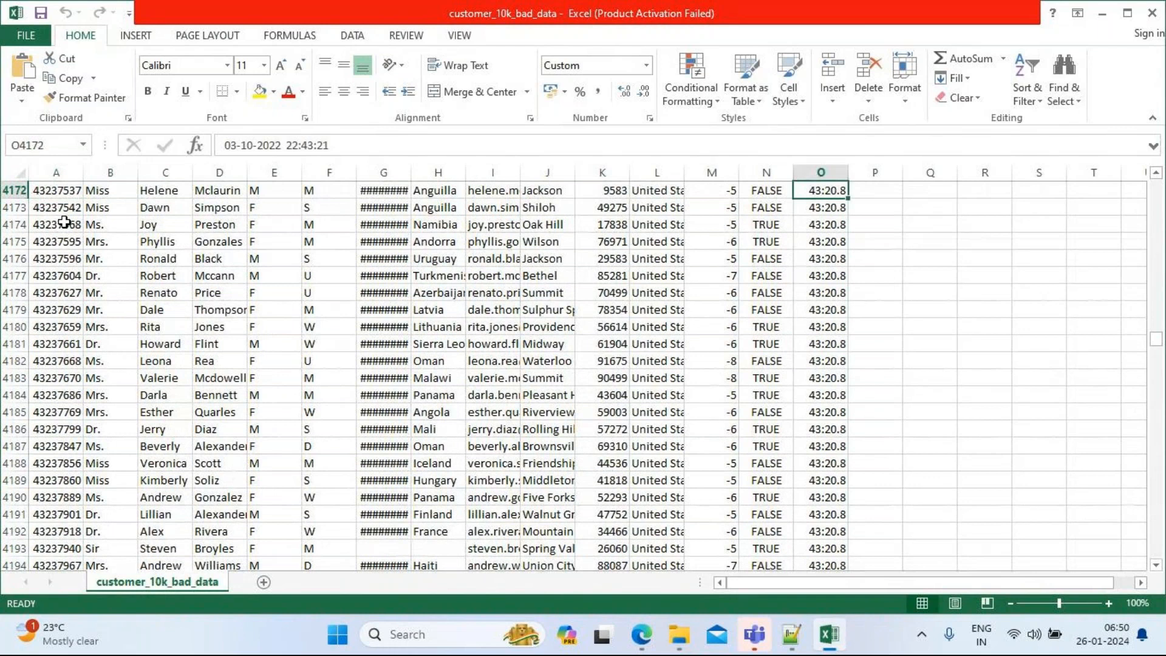
{"action": "key", "text": "Left"}
{"action": "key", "text": "Left"}
{"action": "key", "text": "Left"}
{"action": "key", "text": "Left"}
{"action": "key", "text": "Left"}
{"action": "key", "text": "Left"}
{"action": "key", "text": "Left"}
{"action": "key", "text": "Left"}
{"action": "key", "text": "Left"}
{"action": "key", "text": "Left"}
{"action": "key", "text": "Left"}
{"action": "key", "text": "Left"}
{"action": "key", "text": "Left"}
{"action": "key", "text": "Left"}
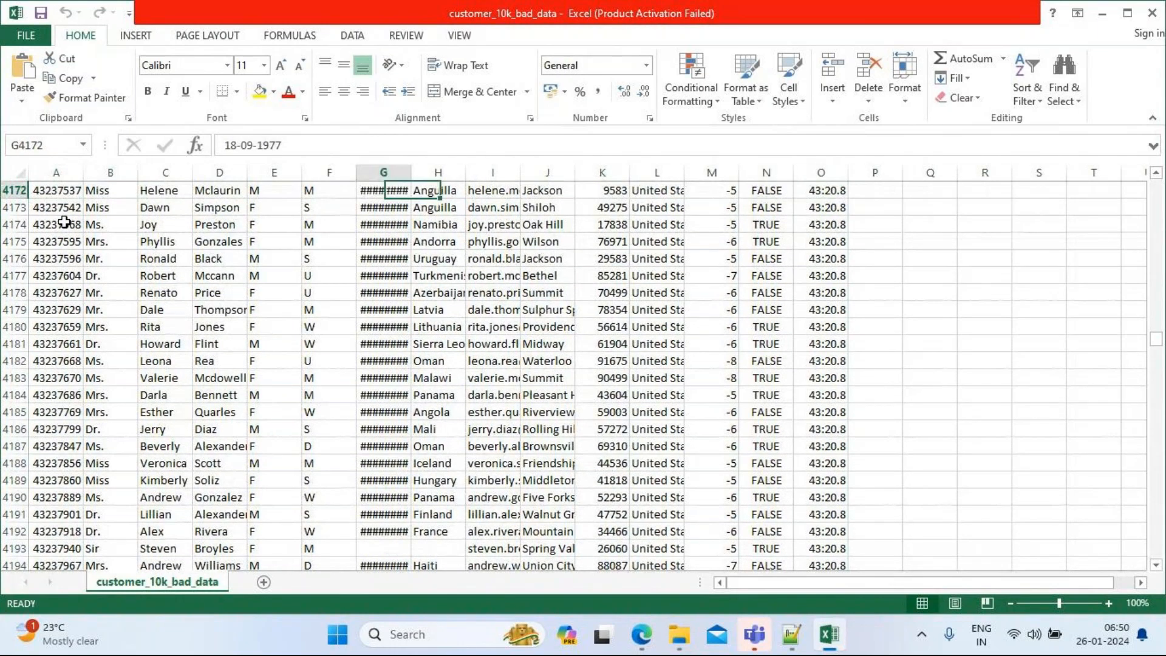
Step: Move down to malformed row 4272 and inspect its split 'Virgin Islands' country value
{"action": "key", "text": "Down"}
{"action": "key", "text": "Down"}
{"action": "key", "text": "Down"}
{"action": "key", "text": "Down"}
{"action": "key", "text": "Down"}
{"action": "key", "text": "Down"}
{"action": "key", "text": "Down"}
{"action": "key", "text": "Down"}
{"action": "key", "text": "Down"}
{"action": "key", "text": "Down"}
{"action": "key", "text": "Down"}
{"action": "key", "text": "Down"}
{"action": "key", "text": "Down"}
{"action": "key", "text": "Down"}
{"action": "key", "text": "Down"}
{"action": "key", "text": "Down"}
{"action": "key", "text": "Down"}
{"action": "key", "text": "Down"}
{"action": "key", "text": "Down"}
{"action": "key", "text": "Down"}
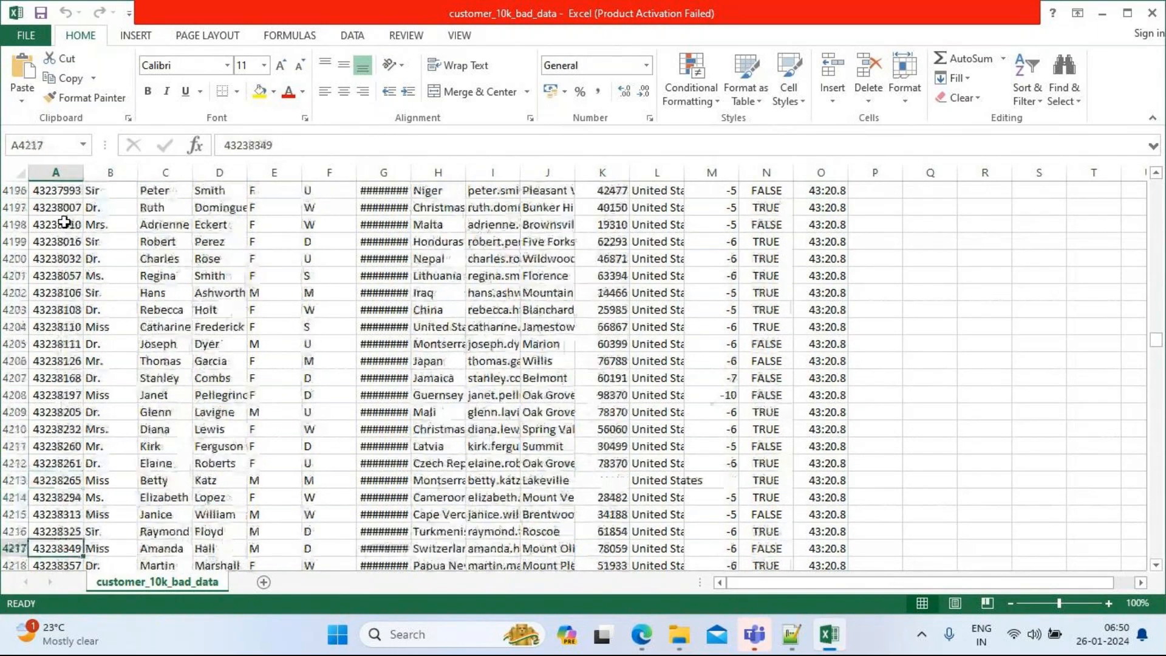
{"action": "key", "text": "Down"}
{"action": "key", "text": "Down"}
{"action": "key", "text": "Down"}
{"action": "key", "text": "Down"}
{"action": "key", "text": "Down"}
{"action": "key", "text": "Down"}
{"action": "key", "text": "Down"}
{"action": "key", "text": "Down"}
{"action": "key", "text": "Down"}
{"action": "key", "text": "Down"}
{"action": "key", "text": "Down"}
{"action": "key", "text": "Down"}
{"action": "key", "text": "Down"}
{"action": "key", "text": "Down"}
{"action": "key", "text": "Down"}
{"action": "key", "text": "Down"}
{"action": "key", "text": "Down"}
{"action": "key", "text": "Down"}
{"action": "key", "text": "Down"}
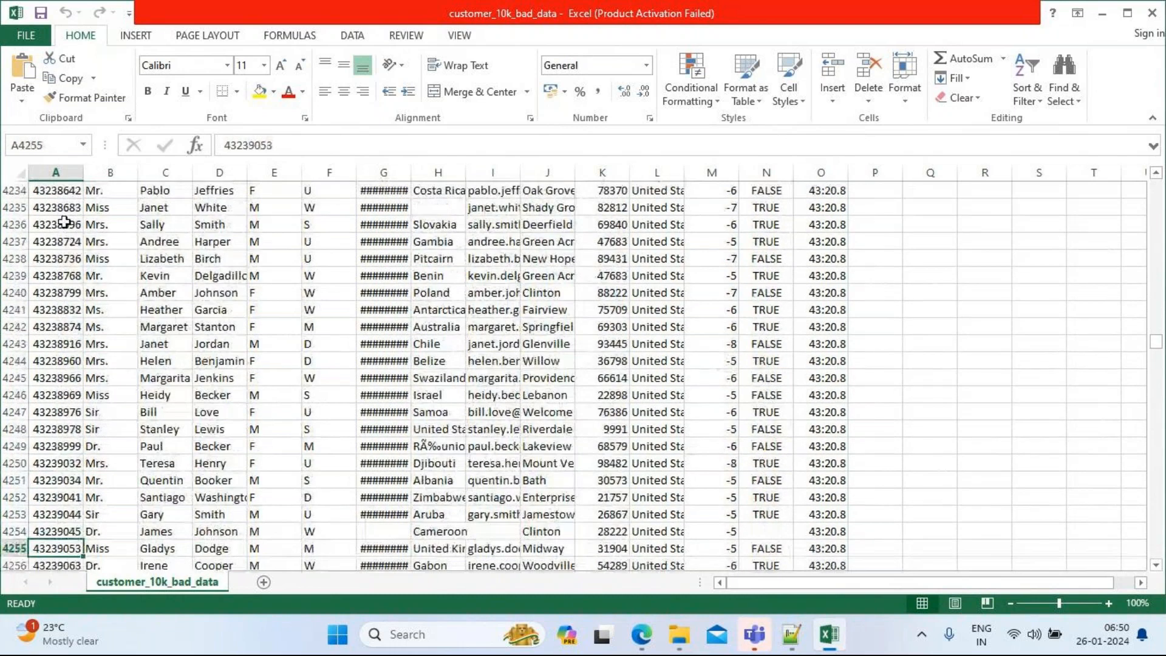
{"action": "key", "text": "Down"}
{"action": "key", "text": "Down"}
{"action": "key", "text": "Down"}
{"action": "key", "text": "Down"}
{"action": "key", "text": "Down"}
{"action": "key", "text": "Down"}
{"action": "key", "text": "Down"}
{"action": "key", "text": "Down"}
{"action": "key", "text": "Down"}
{"action": "key", "text": "Down"}
{"action": "key", "text": "Down"}
{"action": "key", "text": "Down"}
{"action": "key", "text": "Down"}
{"action": "key", "text": "Down"}
{"action": "key", "text": "Down"}
{"action": "key", "text": "Down"}
{"action": "key", "text": "Down"}
{"action": "key", "text": "Down"}
{"action": "key", "text": "Down"}
{"action": "key", "text": "Down"}
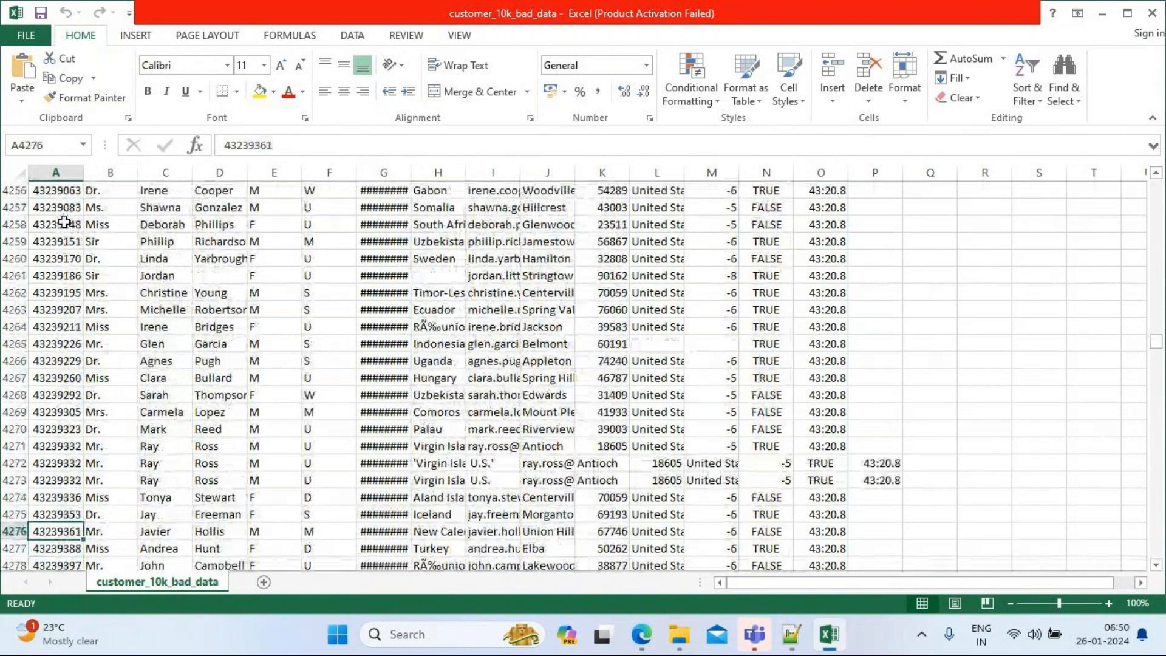
{"action": "key", "text": "Up"}
{"action": "key", "text": "Up"}
{"action": "key", "text": "Up"}
{"action": "key", "text": "Up"}
{"action": "key", "text": "Right"}
{"action": "key", "text": "Right"}
{"action": "key", "text": "Right"}
{"action": "key", "text": "Right"}
{"action": "key", "text": "Right"}
{"action": "key", "text": "Right"}
{"action": "key", "text": "Right"}
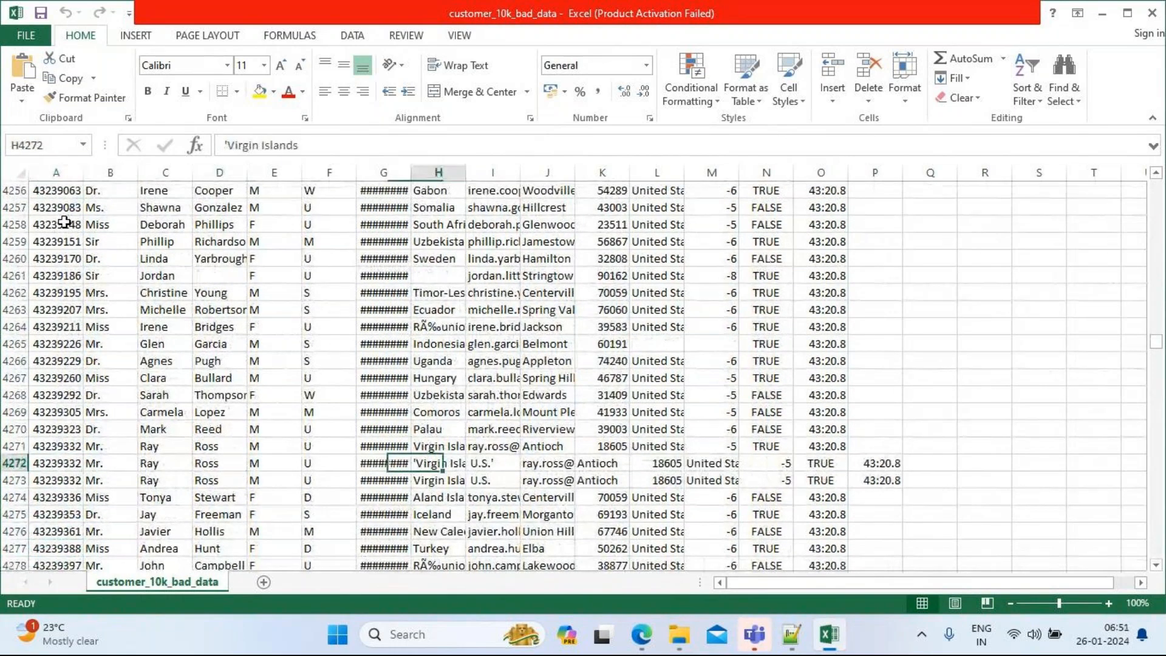
Step: Inspect row 4272's shifted TRUE value and timestamp in P4272, then close Excel
{"action": "key", "text": "Right"}
{"action": "key", "text": "Right"}
{"action": "key", "text": "Right"}
{"action": "key", "text": "Right"}
{"action": "key", "text": "Right"}
{"action": "key", "text": "Right"}
{"action": "key", "text": "Right"}
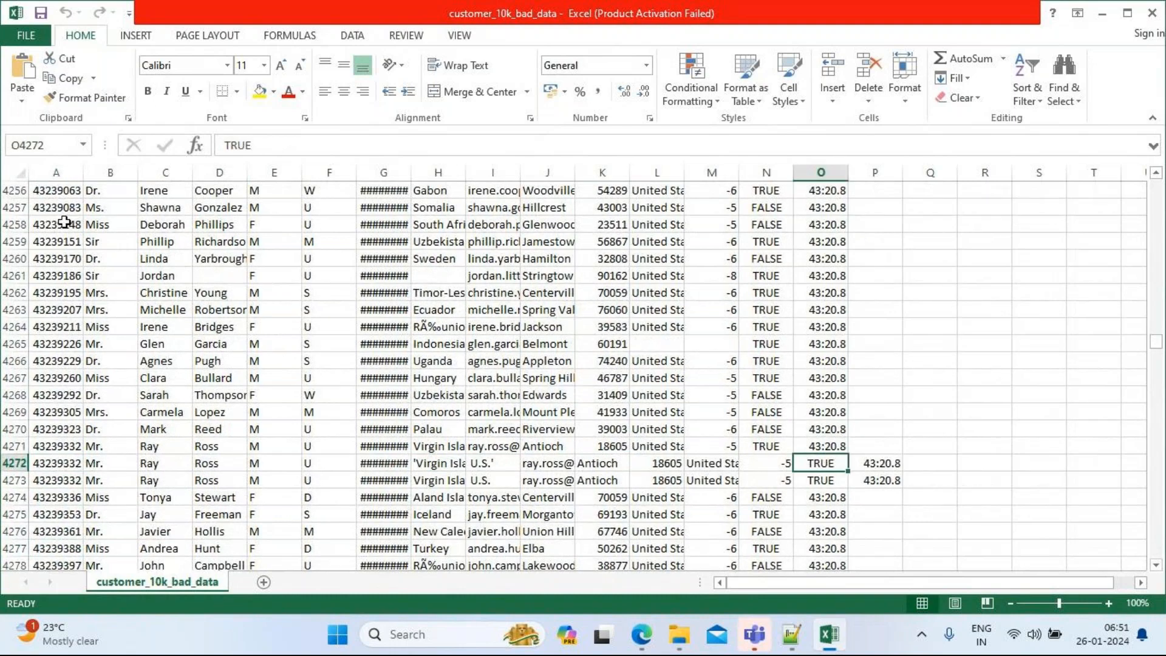
{"action": "key", "text": "Up"}
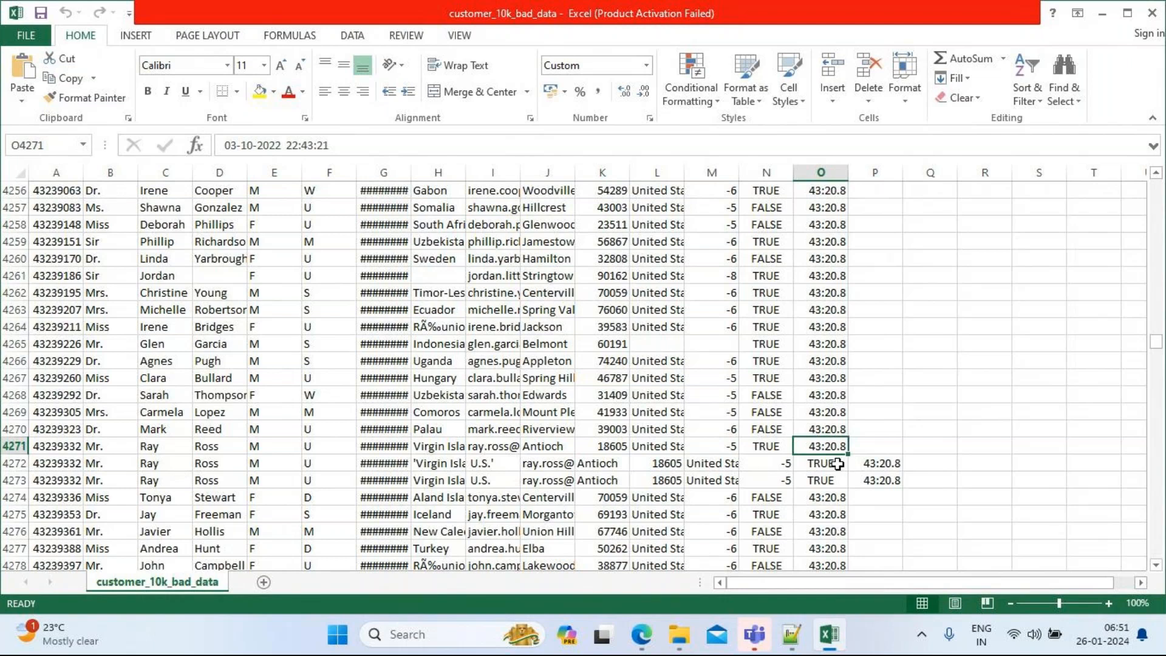
{"action": "left_click", "coordinate": [837, 463]}
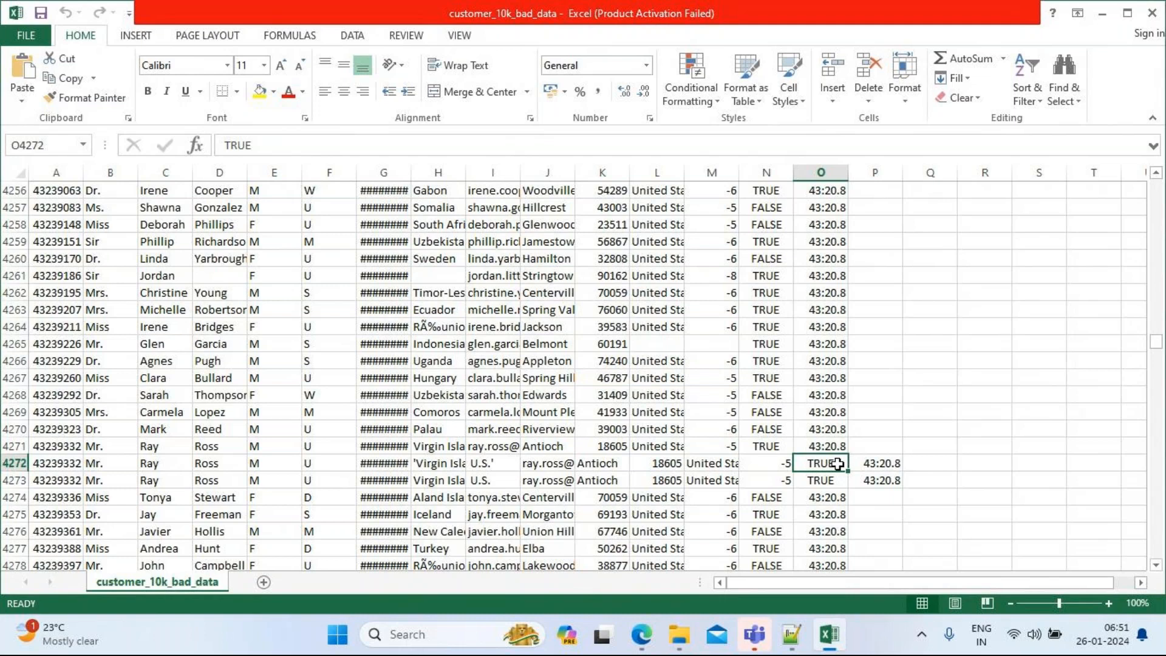
{"action": "left_click", "coordinate": [881, 462]}
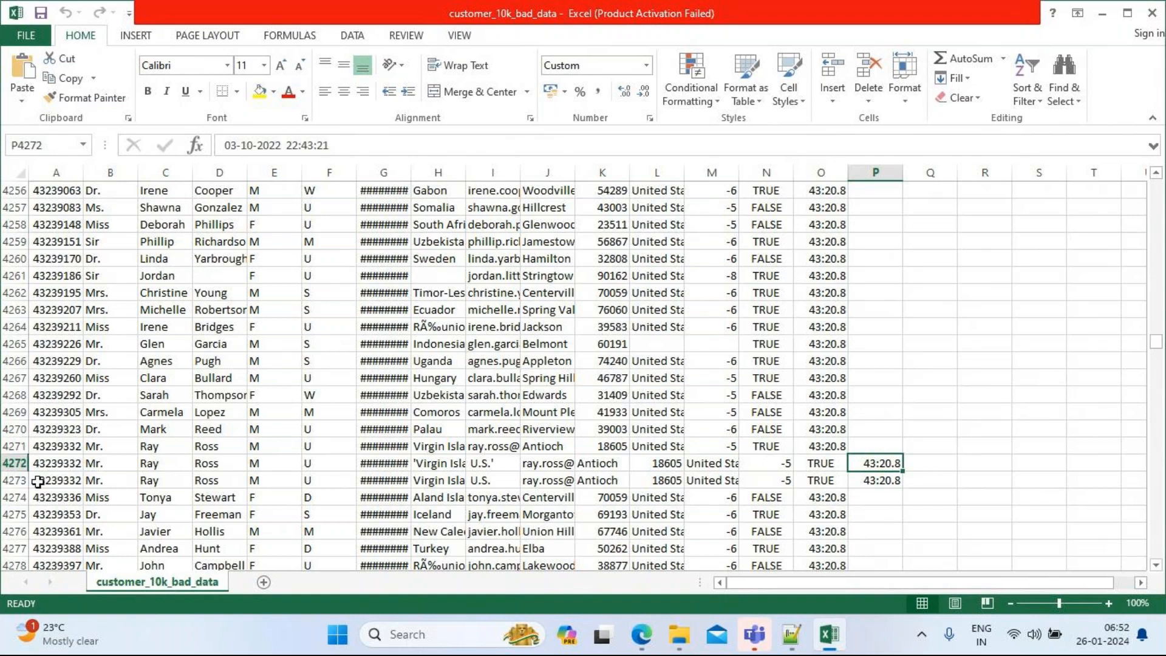
{"action": "left_click", "coordinate": [1152, 13]}
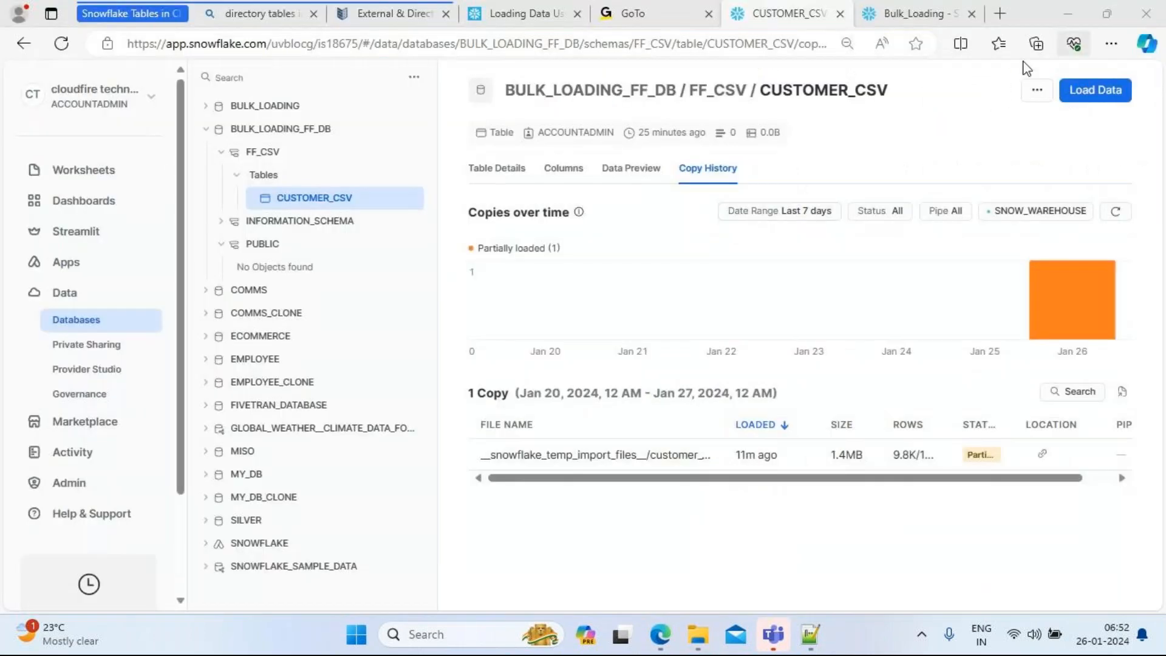
Step: Copy and paste customer_10k_bad_data to make a duplicate in the 10k folder
{"action": "mouse_move", "coordinate": [694, 646]}
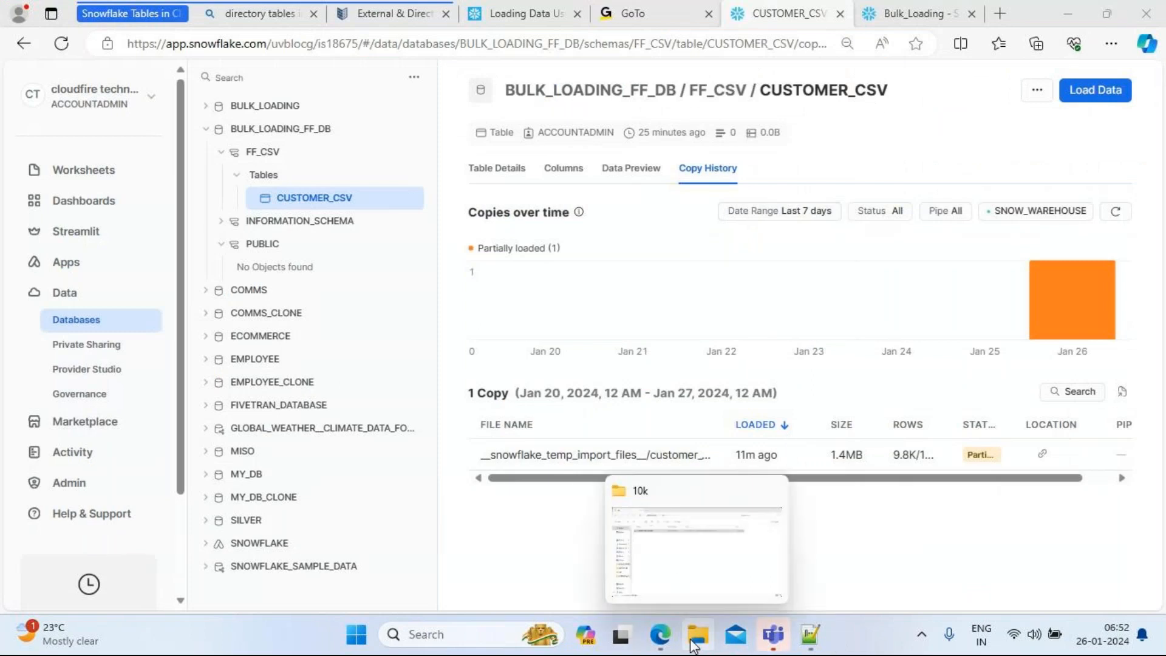
{"action": "left_click", "coordinate": [713, 562]}
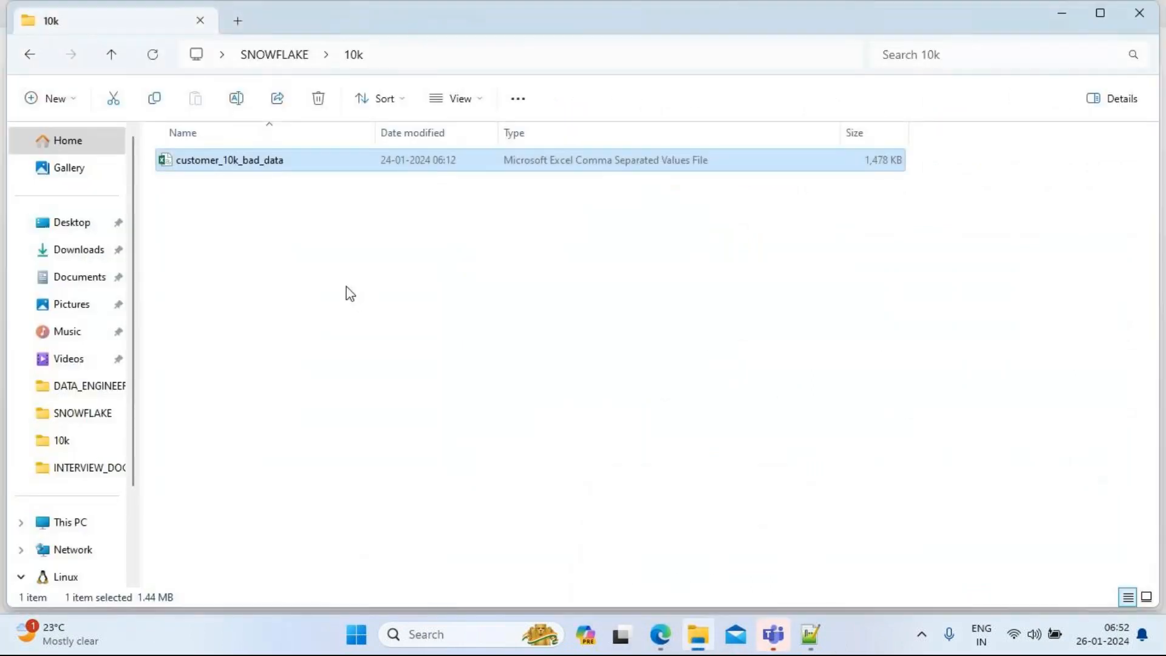
{"action": "right_click", "coordinate": [207, 167]}
{"action": "left_click", "coordinate": [205, 164]}
{"action": "right_click", "coordinate": [206, 165]}
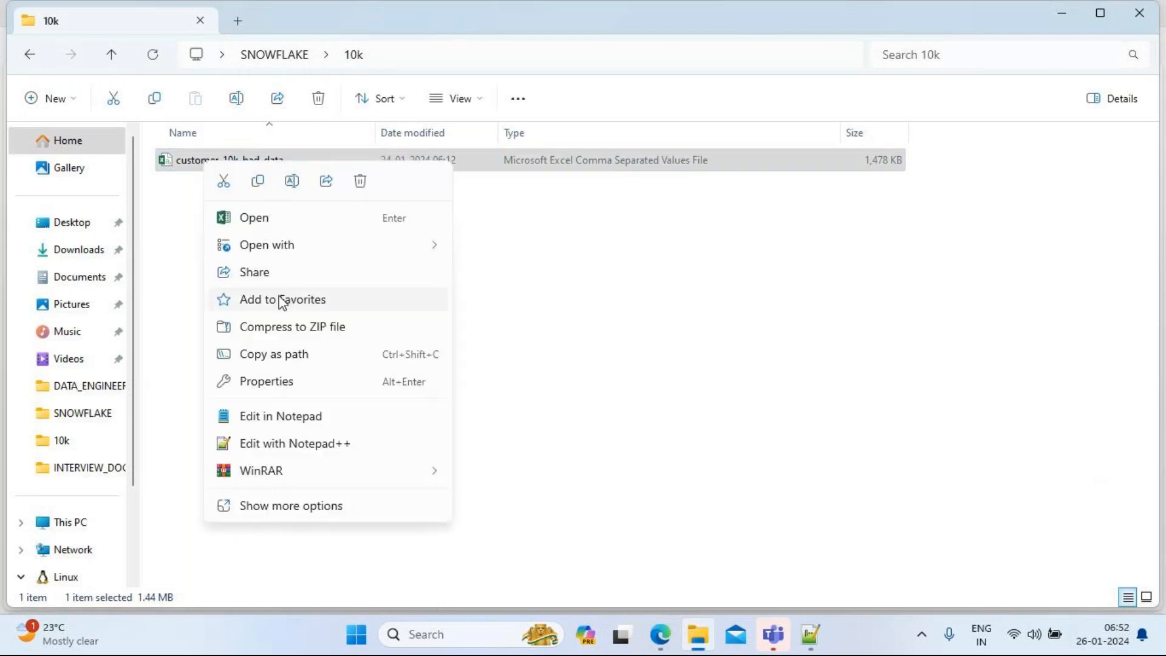
{"action": "left_click", "coordinate": [258, 182]}
{"action": "left_click", "coordinate": [223, 218]}
{"action": "right_click", "coordinate": [223, 217]}
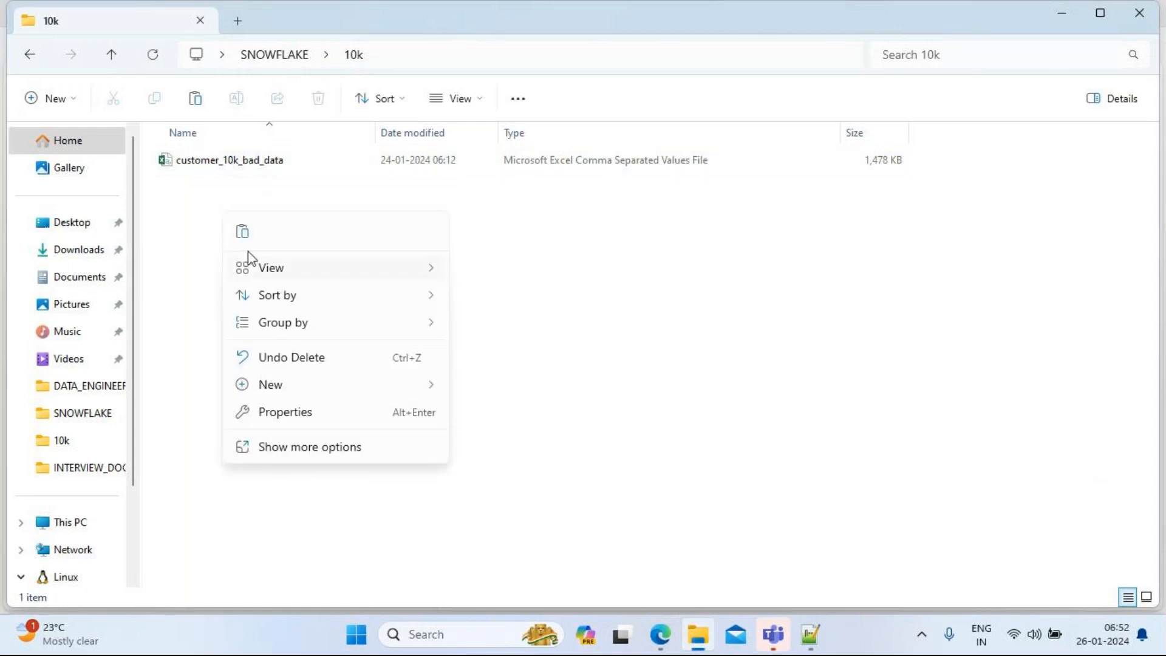
{"action": "left_click", "coordinate": [242, 233]}
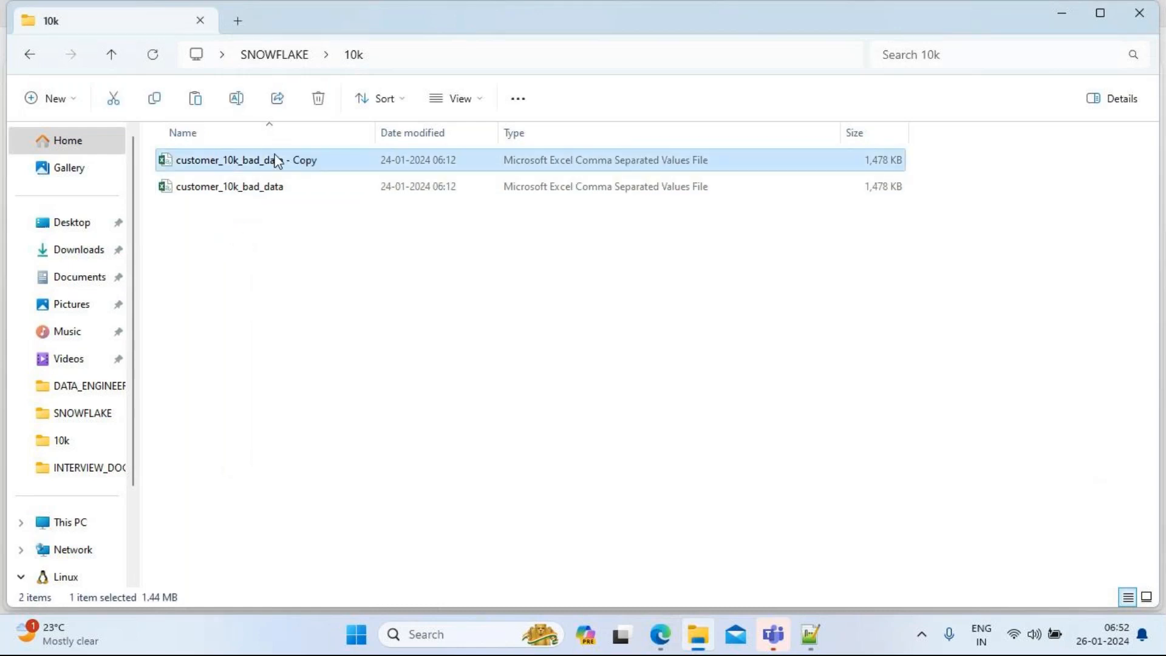
Step: Rename the duplicate to customer_10k_good_data
{"action": "right_click", "coordinate": [276, 161]}
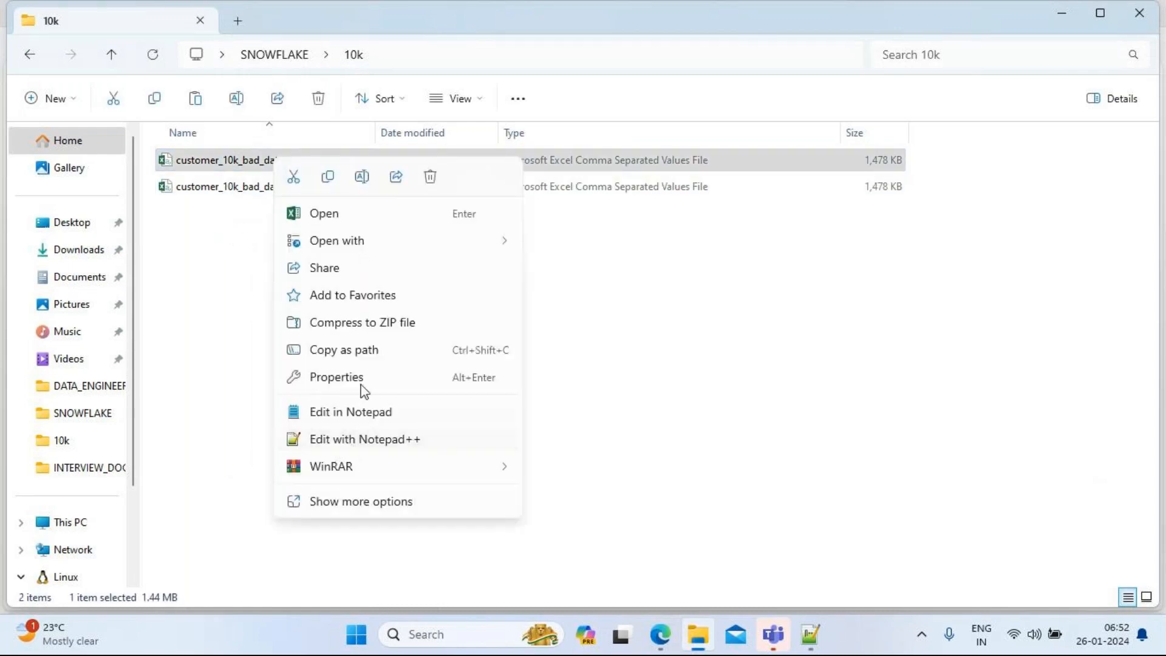
{"action": "left_click", "coordinate": [361, 177]}
{"action": "left_click", "coordinate": [324, 158]}
{"action": "key", "text": "BackSpace"}
{"action": "key", "text": "BackSpace"}
{"action": "key", "text": "BackSpace"}
{"action": "key", "text": "BackSpace"}
{"action": "key", "text": "Left"}
{"action": "key", "text": "Left"}
{"action": "key", "text": "Left"}
{"action": "key", "text": "Left"}
{"action": "key", "text": "Left"}
{"action": "key", "text": "BackSpace"}
{"action": "key", "text": "BackSpace"}
{"action": "key", "text": "BackSpace"}
{"action": "type", "text": "good"}
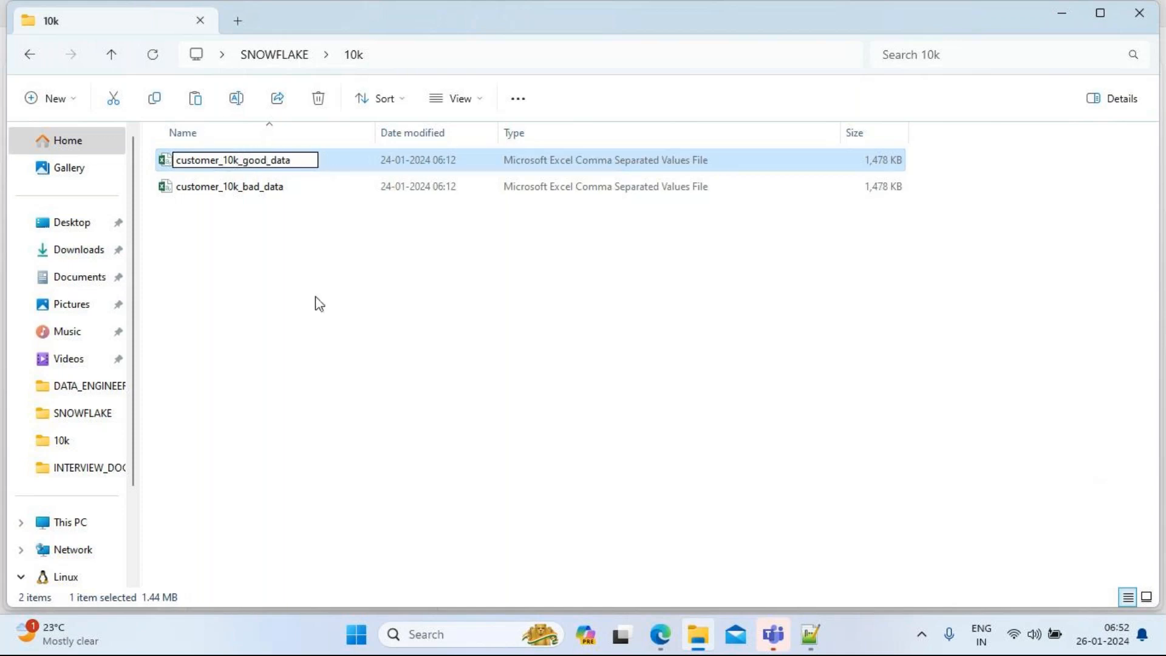
{"action": "left_click", "coordinate": [310, 304]}
Step: Open customer_10k_good_data in Notepad++ and go to line 4272
{"action": "left_click", "coordinate": [244, 193]}
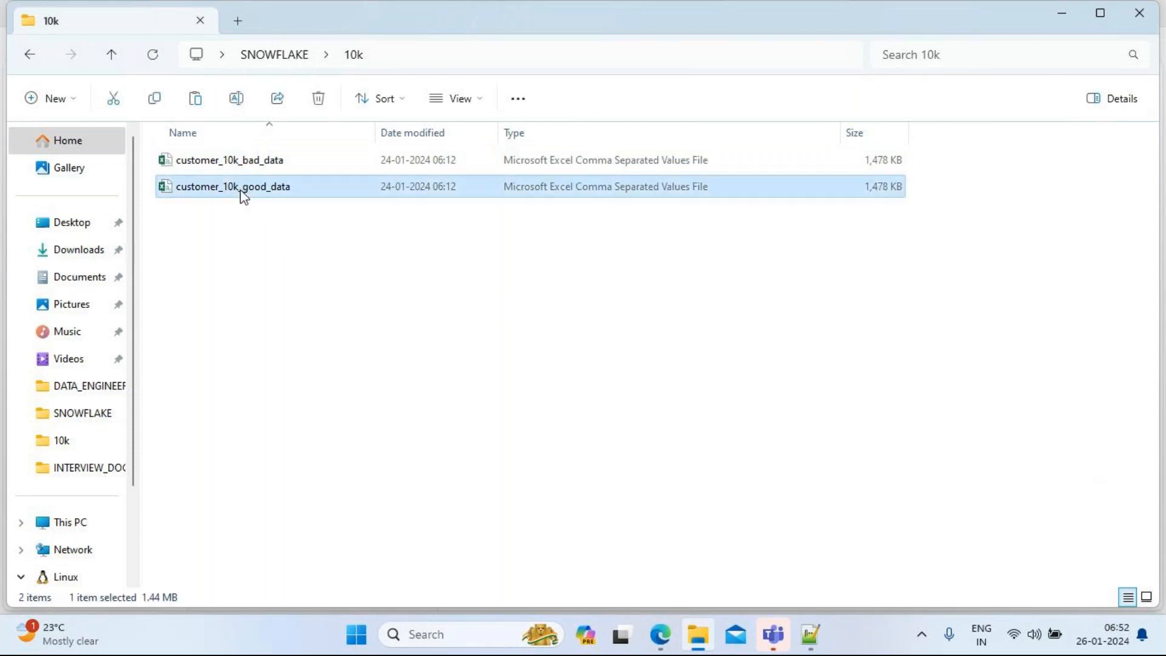
{"action": "right_click", "coordinate": [243, 193]}
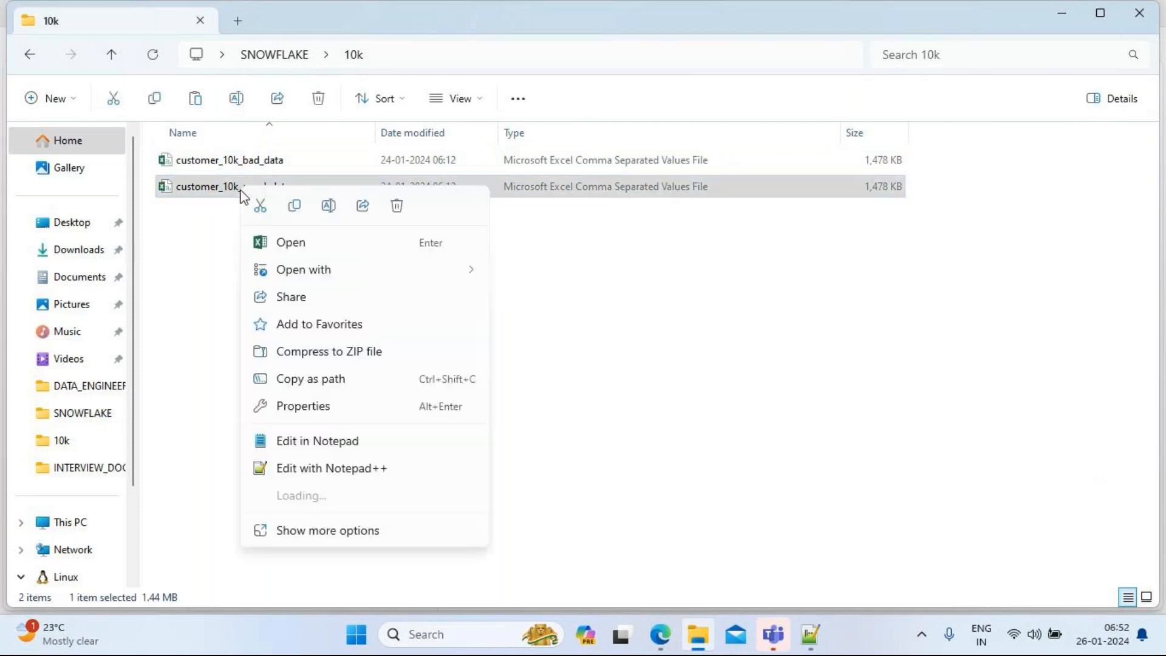
{"action": "left_click", "coordinate": [331, 469]}
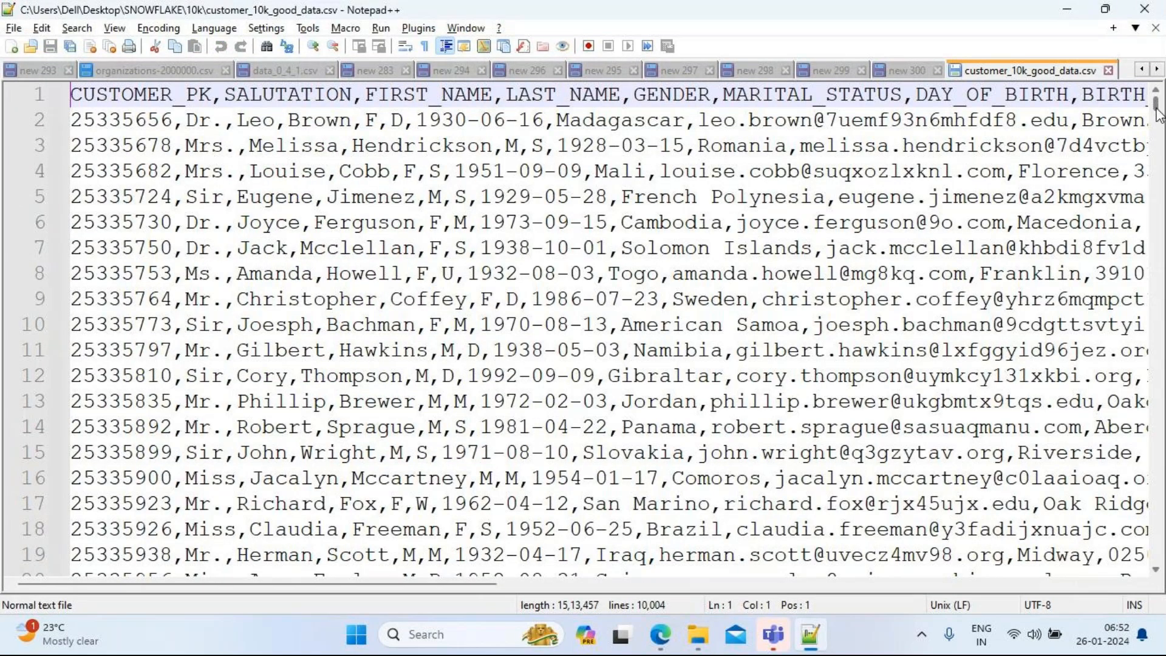
{"action": "left_click_drag", "start_coordinate": [1158, 112], "coordinate": [1160, 307]}
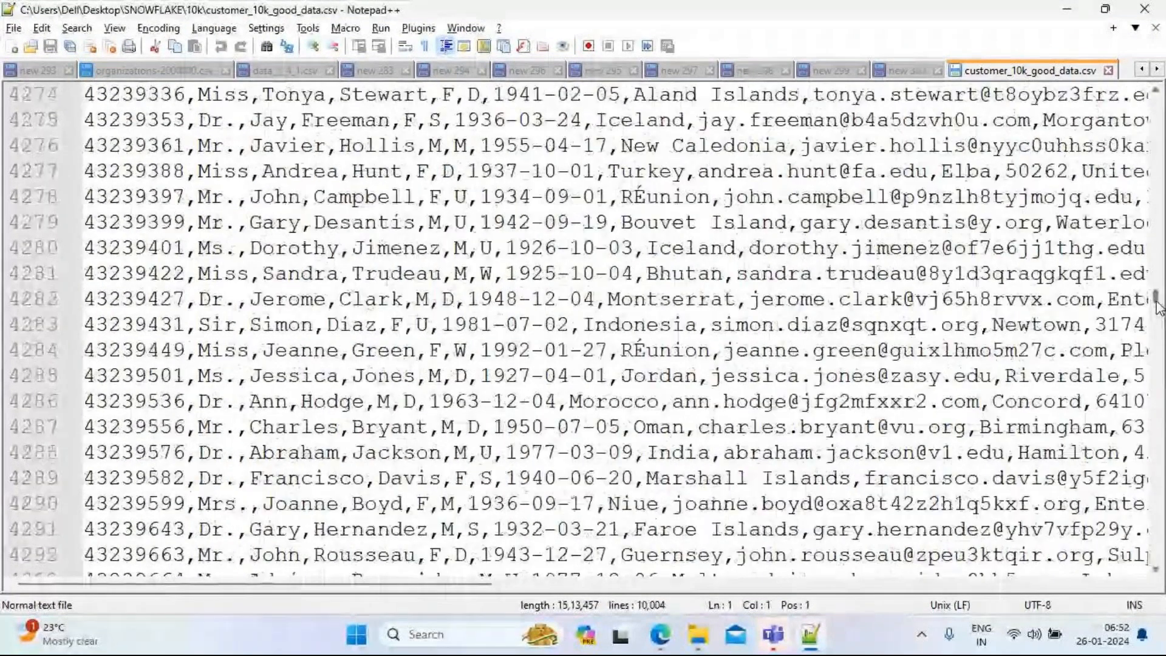
{"action": "left_click", "coordinate": [84, 171]}
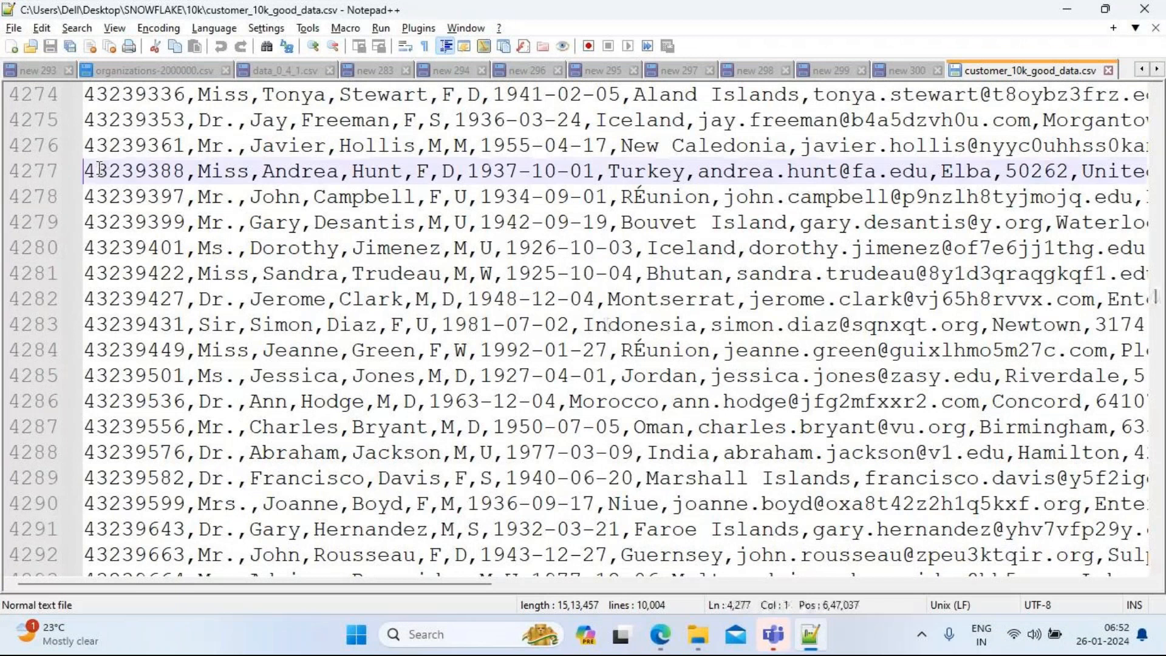
{"action": "key", "text": "Up"}
{"action": "key", "text": "Up"}
{"action": "key", "text": "Up"}
{"action": "key", "text": "Up"}
{"action": "key", "text": "Up"}
{"action": "key", "text": "Up"}
{"action": "key", "text": "Down"}
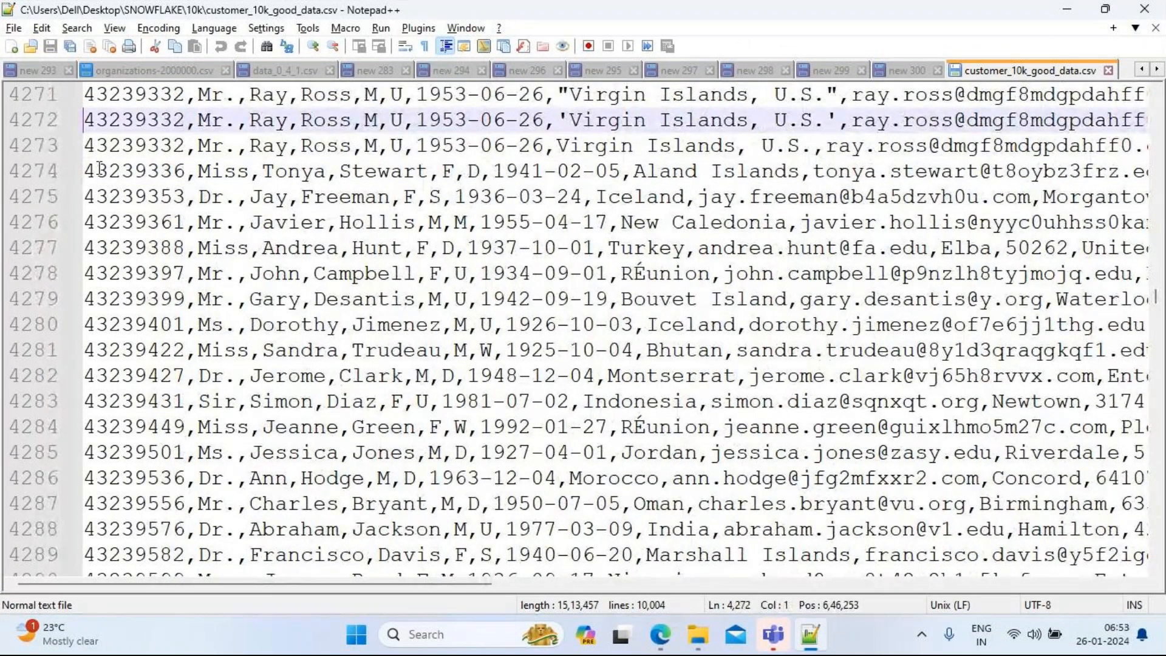
{"action": "key", "text": "End"}
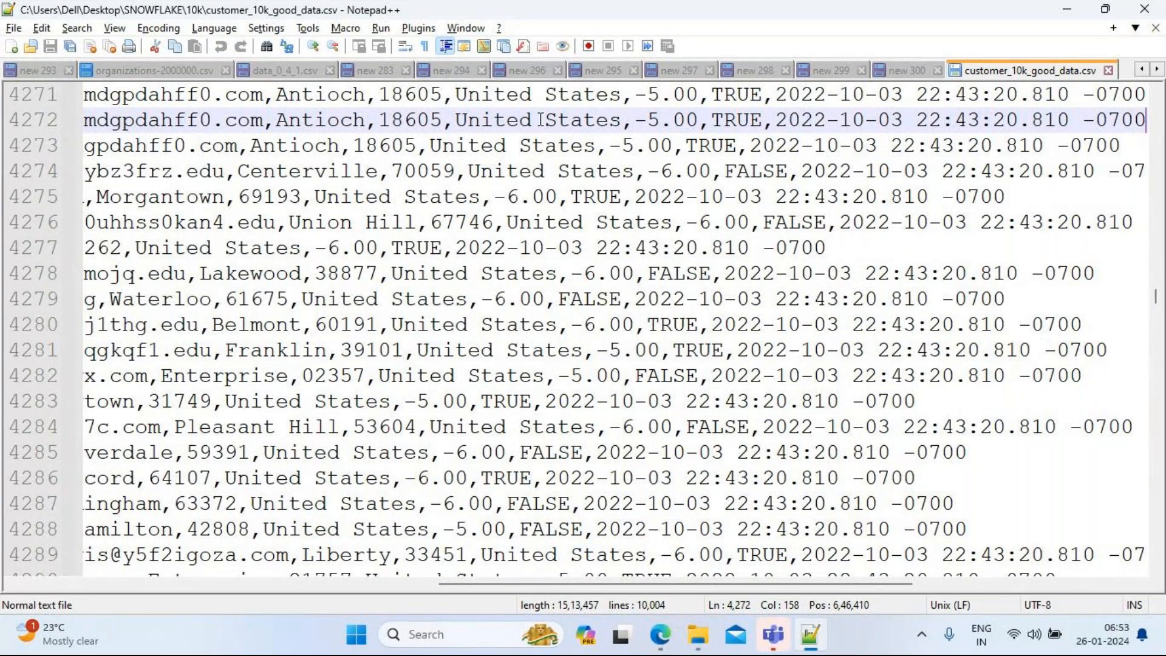
Step: Delete duplicate lines 4272–4273 and the leftover blank line, then save and close the file
{"action": "left_click_drag", "start_coordinate": [1125, 148], "coordinate": [19, 130]}
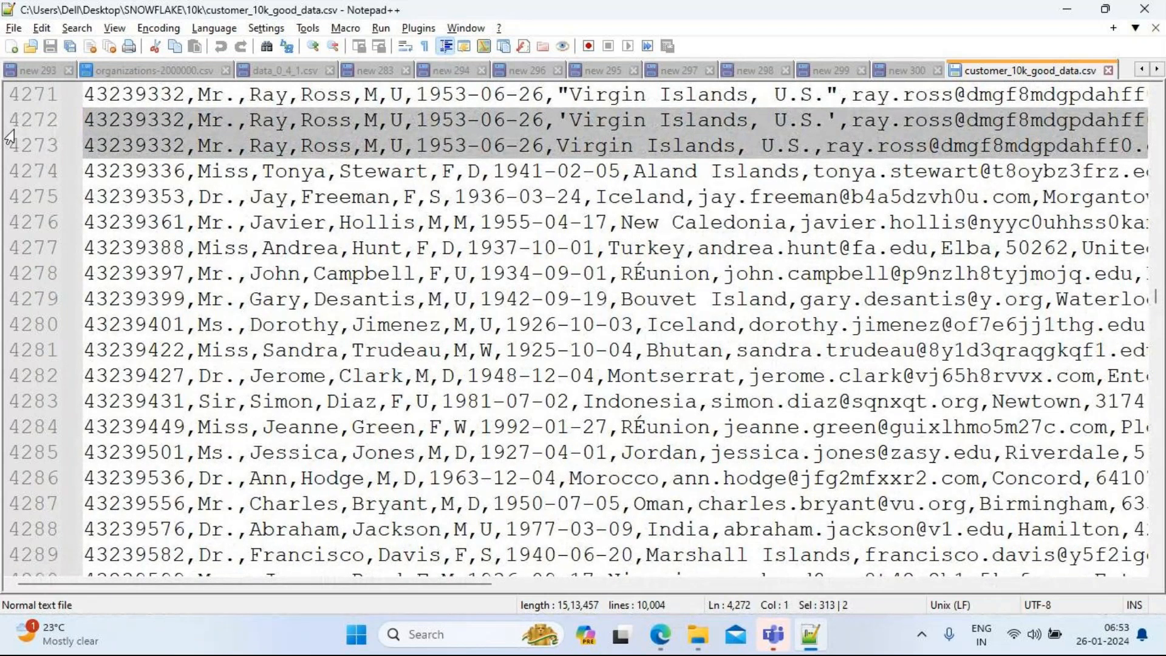
{"action": "key", "text": "Delete"}
{"action": "key", "text": "Down"}
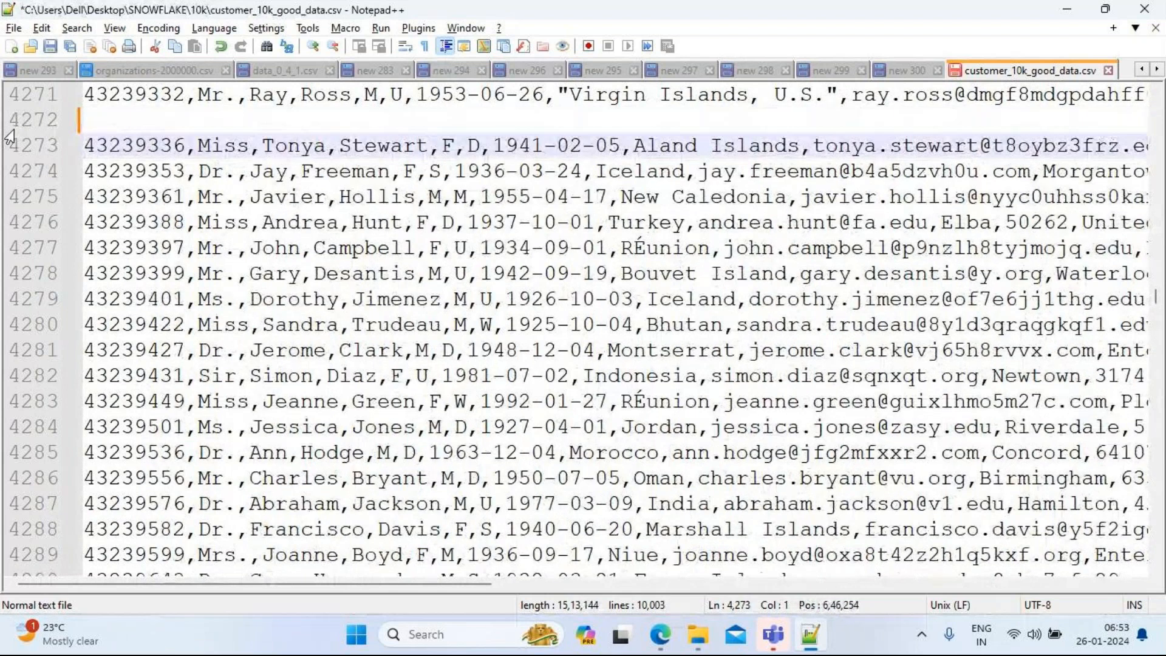
{"action": "key", "text": "BackSpace"}
{"action": "key", "text": "ctrl+s"}
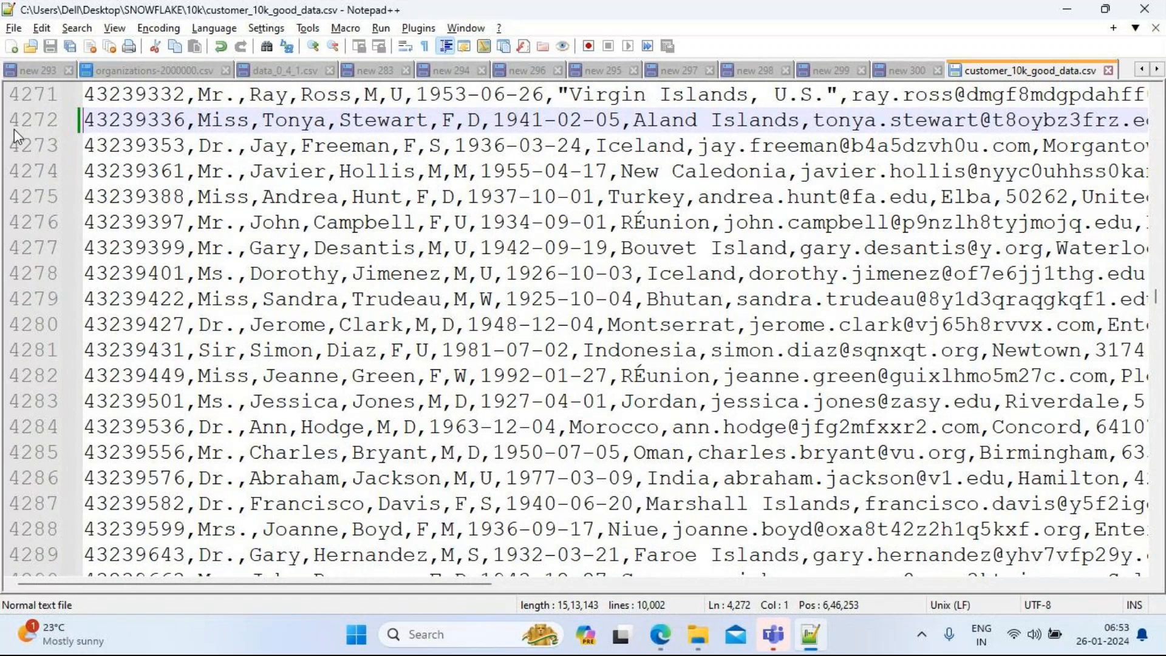
{"action": "left_click", "coordinate": [1108, 70]}
{"action": "left_click", "coordinate": [1070, 12]}
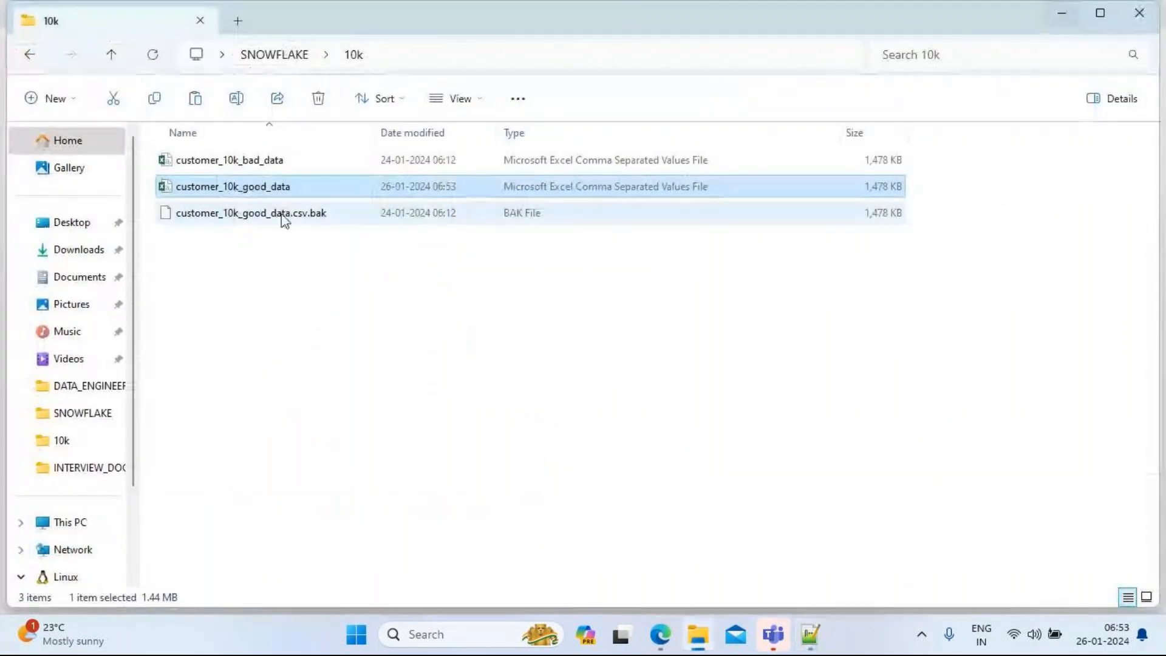
Step: Open customer_10k_good_data in Excel and dismiss the Office activation notice
{"action": "left_click_drag", "start_coordinate": [221, 269], "coordinate": [237, 249]}
{"action": "left_click", "coordinate": [237, 193]}
{"action": "double_click", "coordinate": [237, 192]}
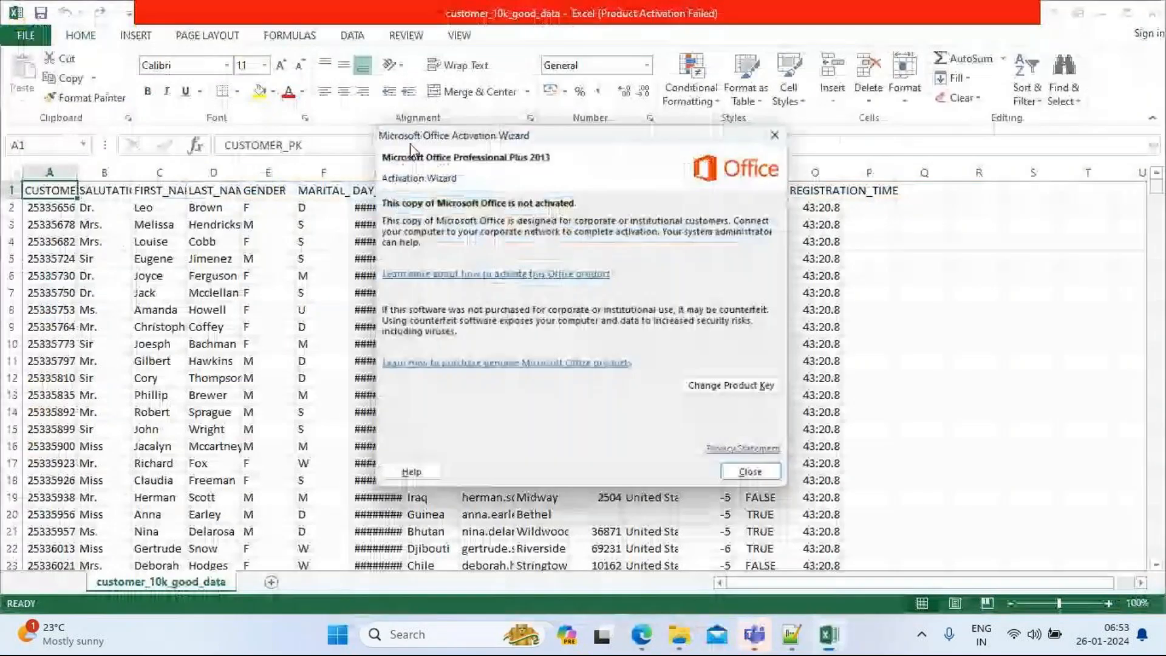
{"action": "left_click", "coordinate": [782, 482]}
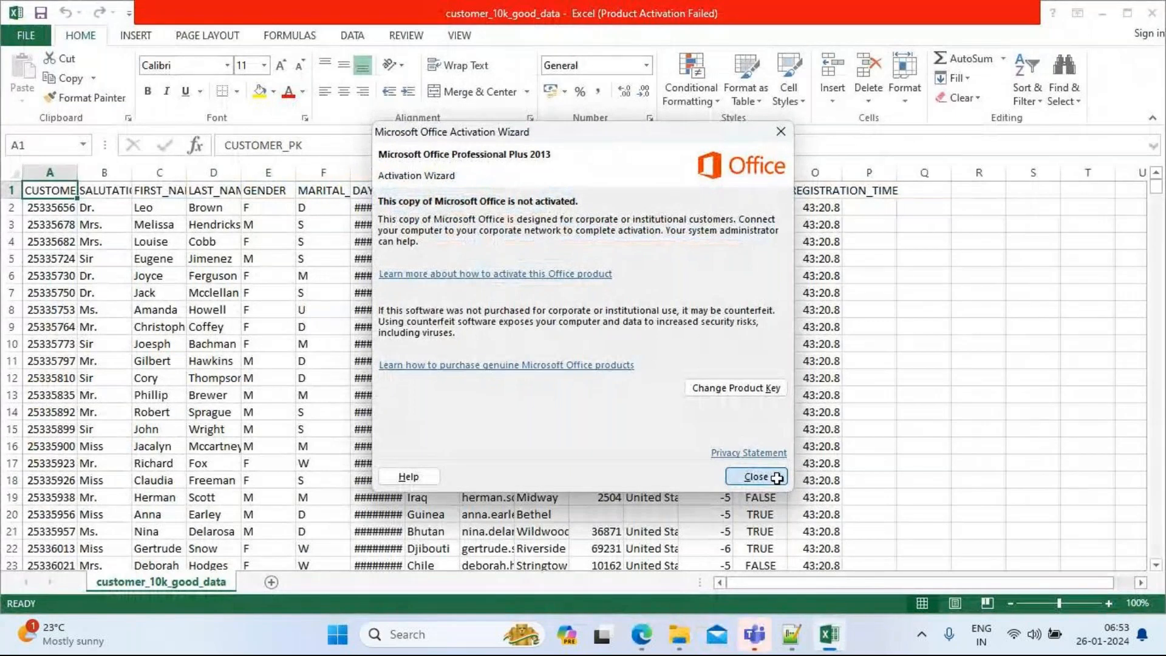
Step: Check that rows 4272–4273 hold properly aligned values, then close Excel
{"action": "left_click_drag", "start_coordinate": [1156, 187], "coordinate": [1157, 349]}
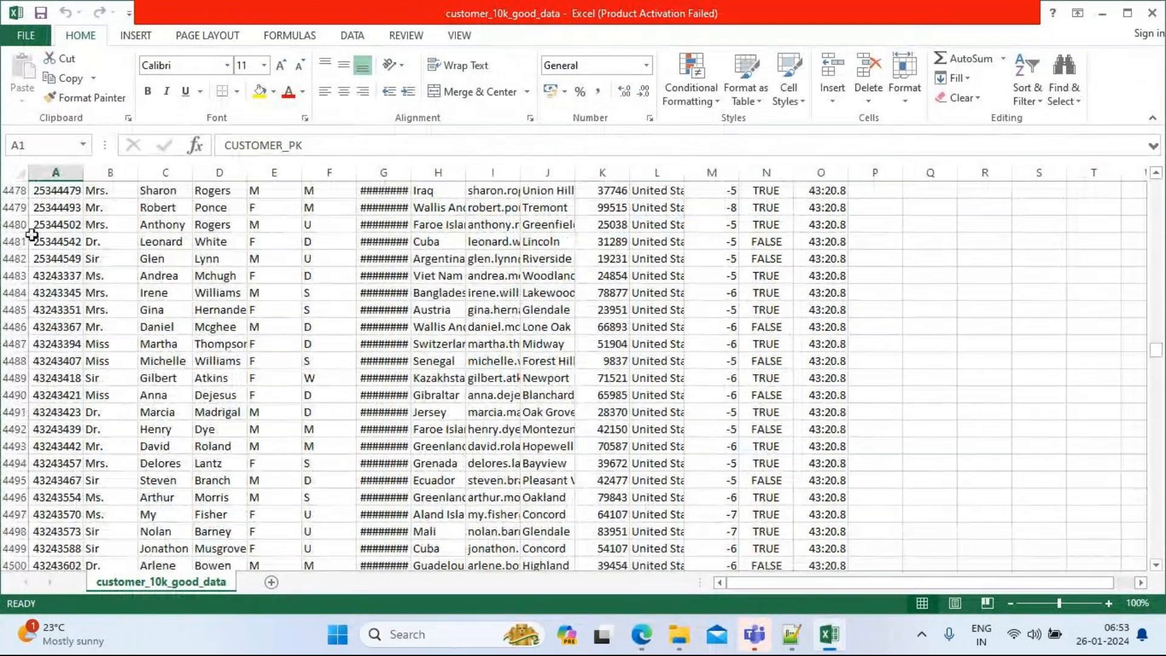
{"action": "left_click", "coordinate": [41, 224]}
{"action": "key", "text": "Up"}
{"action": "key", "text": "Up"}
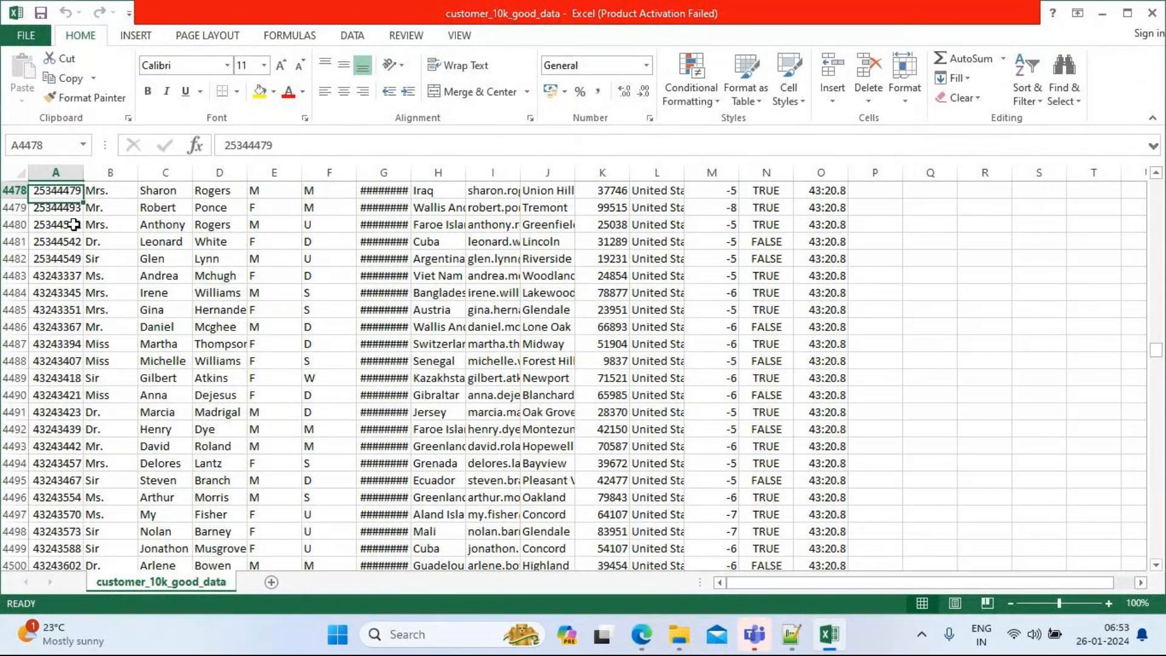
{"action": "key", "text": "Up"}
{"action": "key", "text": "Up"}
{"action": "key", "text": "Up"}
{"action": "key", "text": "Up"}
{"action": "key", "text": "Up"}
{"action": "key", "text": "Up"}
{"action": "key", "text": "Up"}
{"action": "key", "text": "Up"}
{"action": "key", "text": "Up"}
{"action": "key", "text": "Up"}
{"action": "key", "text": "Up"}
{"action": "key", "text": "Up"}
{"action": "key", "text": "Up"}
{"action": "key", "text": "Up"}
{"action": "key", "text": "Up"}
{"action": "key", "text": "Up"}
{"action": "key", "text": "Up"}
{"action": "key", "text": "Up"}
{"action": "key", "text": "Up"}
{"action": "key", "text": "Up"}
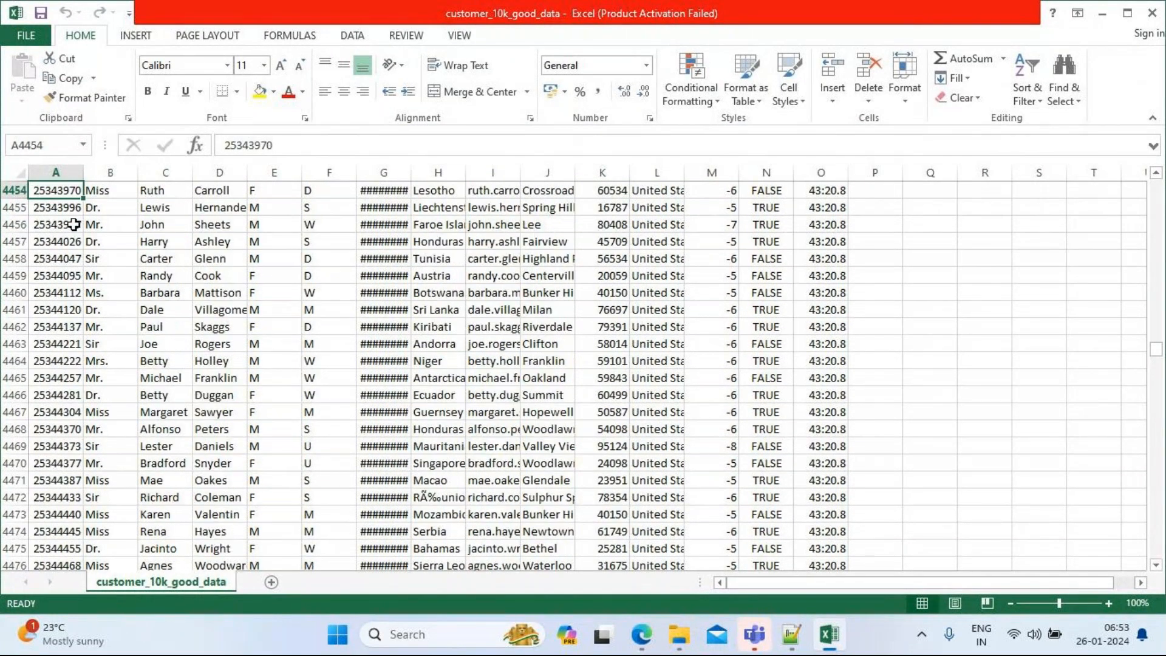
{"action": "key", "text": "Up"}
{"action": "key", "text": "Up"}
{"action": "key", "text": "Up"}
{"action": "key", "text": "Up"}
{"action": "key", "text": "Up"}
{"action": "key", "text": "Up"}
{"action": "key", "text": "Up"}
{"action": "key", "text": "Up"}
{"action": "key", "text": "Up"}
{"action": "key", "text": "Up"}
{"action": "key", "text": "Up"}
{"action": "key", "text": "Up"}
{"action": "key", "text": "Up"}
{"action": "key", "text": "Up"}
{"action": "key", "text": "Up"}
{"action": "key", "text": "Up"}
{"action": "key", "text": "Up"}
{"action": "key", "text": "Up"}
{"action": "key", "text": "Up"}
{"action": "key", "text": "Up"}
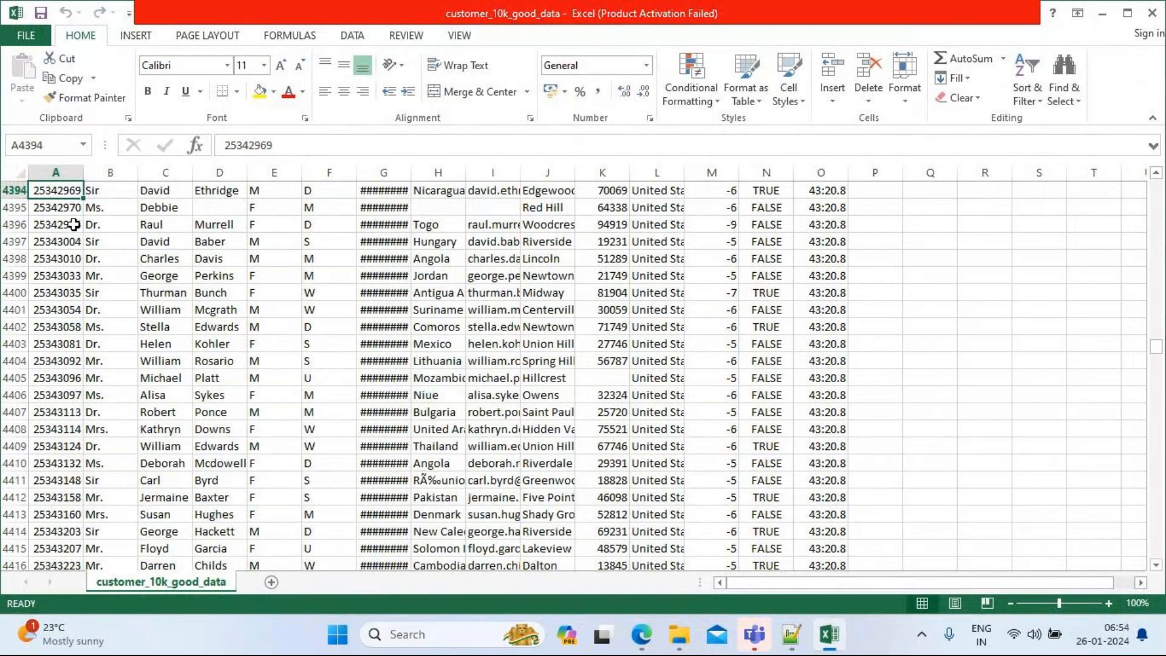
{"action": "key", "text": "Up"}
{"action": "key", "text": "Up"}
{"action": "key", "text": "Up"}
{"action": "key", "text": "Up"}
{"action": "key", "text": "Up"}
{"action": "key", "text": "Up"}
{"action": "key", "text": "Up"}
{"action": "key", "text": "Up"}
{"action": "key", "text": "Up"}
{"action": "key", "text": "Up"}
{"action": "key", "text": "Up"}
{"action": "key", "text": "Up"}
{"action": "key", "text": "Up"}
{"action": "key", "text": "Up"}
{"action": "key", "text": "Up"}
{"action": "key", "text": "Up"}
{"action": "key", "text": "Up"}
{"action": "key", "text": "Up"}
{"action": "key", "text": "Up"}
{"action": "key", "text": "Up"}
{"action": "key", "text": "Up"}
{"action": "key", "text": "Up"}
{"action": "key", "text": "Up"}
{"action": "key", "text": "Up"}
{"action": "key", "text": "Up"}
{"action": "key", "text": "Up"}
{"action": "key", "text": "Up"}
{"action": "key", "text": "Up"}
{"action": "key", "text": "Up"}
{"action": "key", "text": "Up"}
{"action": "key", "text": "Up"}
{"action": "key", "text": "Up"}
{"action": "key", "text": "Up"}
{"action": "key", "text": "Up"}
{"action": "key", "text": "Up"}
{"action": "key", "text": "Up"}
{"action": "key", "text": "Up"}
{"action": "key", "text": "Up"}
{"action": "key", "text": "Up"}
{"action": "key", "text": "Up"}
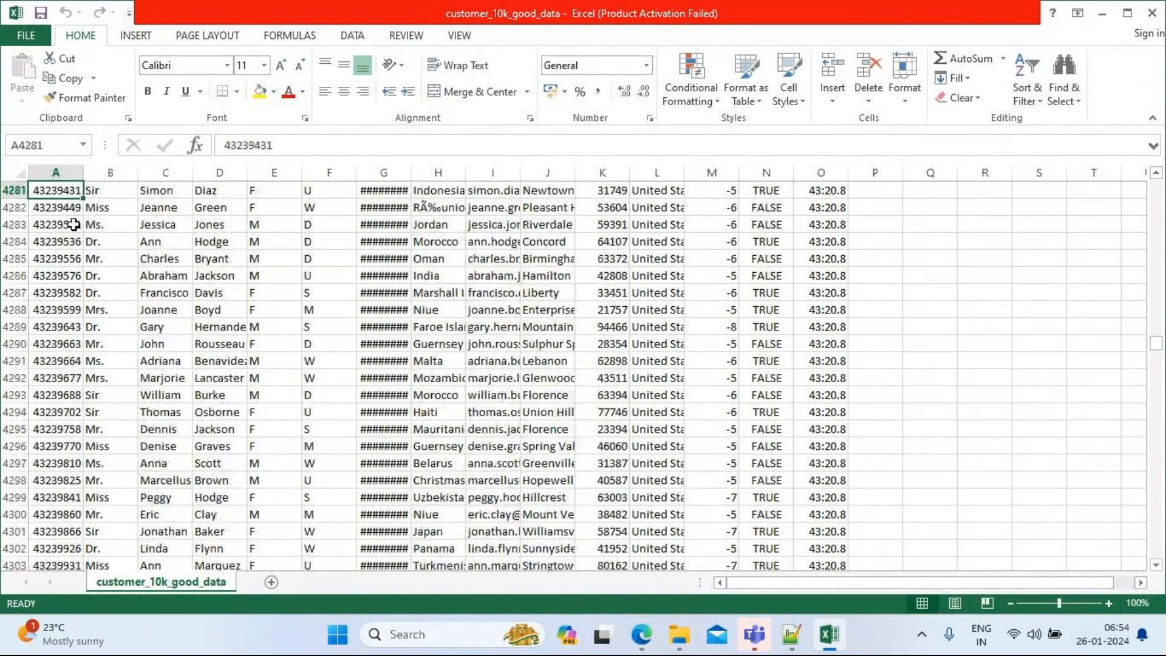
{"action": "key", "text": "Up"}
{"action": "key", "text": "Up"}
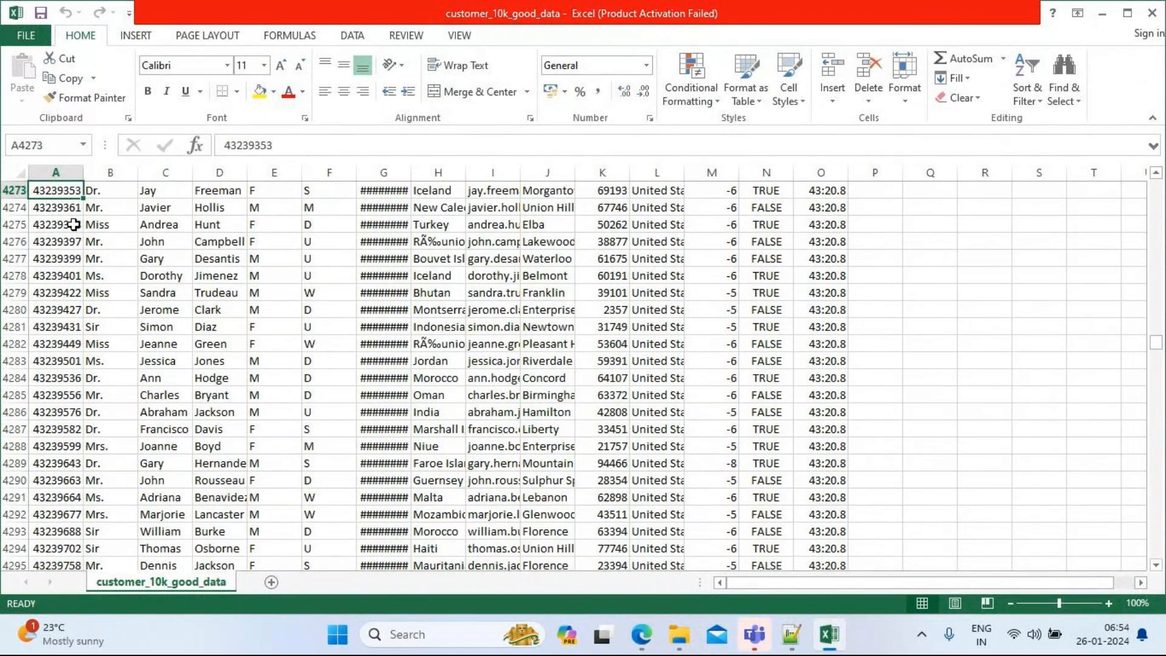
{"action": "key", "text": "Right"}
{"action": "key", "text": "Right"}
{"action": "key", "text": "Right"}
{"action": "key", "text": "Right"}
{"action": "key", "text": "Right"}
{"action": "key", "text": "Right"}
{"action": "key", "text": "Right"}
{"action": "key", "text": "Right"}
{"action": "key", "text": "Right"}
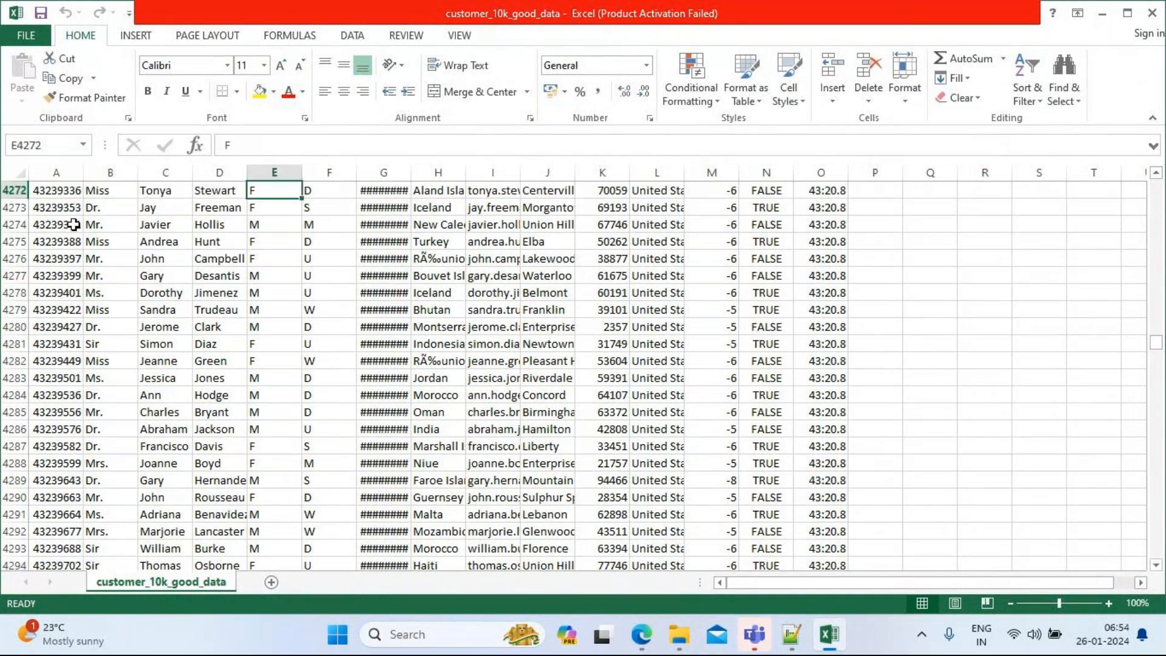
{"action": "key", "text": "Right"}
{"action": "key", "text": "Right"}
{"action": "key", "text": "Right"}
{"action": "key", "text": "Right"}
{"action": "key", "text": "Right"}
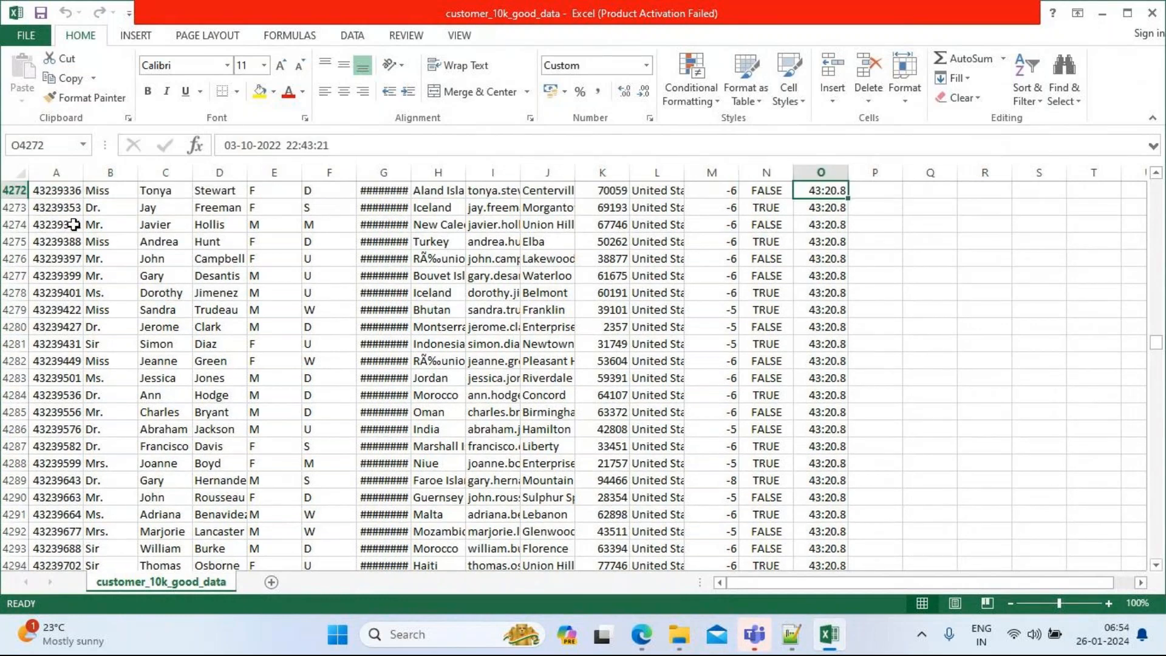
{"action": "key", "text": "Down"}
{"action": "key", "text": "Left"}
{"action": "key", "text": "Home"}
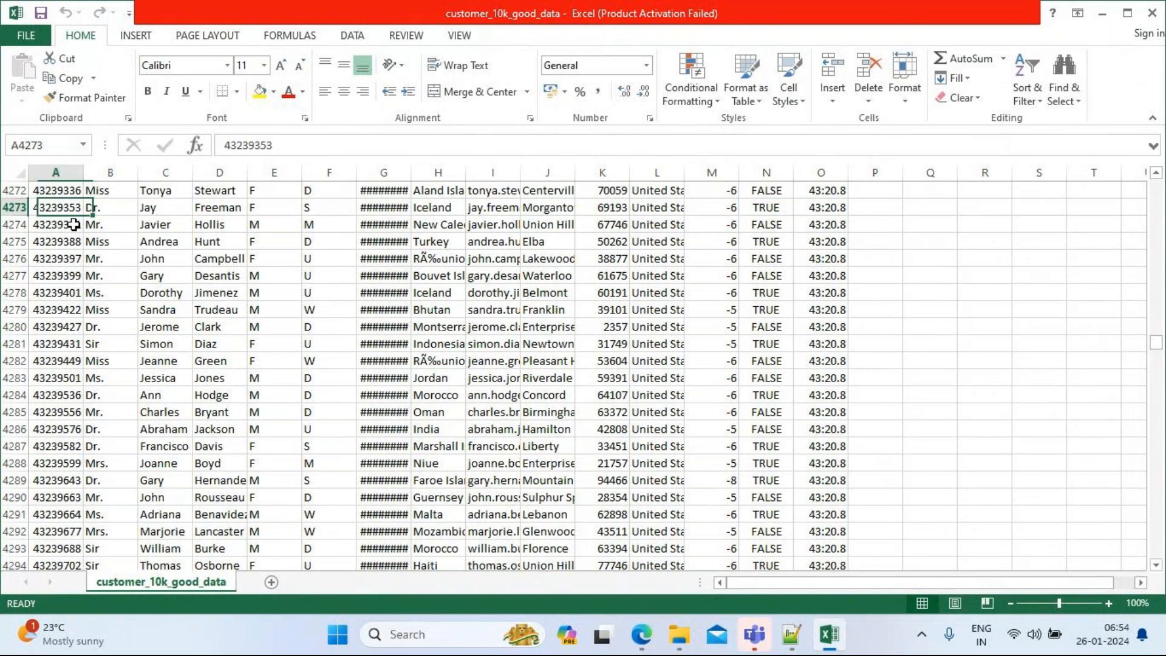
{"action": "key", "text": "Up"}
{"action": "key", "text": "Right"}
{"action": "key", "text": "Right"}
{"action": "key", "text": "Right"}
{"action": "key", "text": "Right"}
{"action": "key", "text": "Right"}
{"action": "key", "text": "Right"}
{"action": "key", "text": "Right"}
{"action": "key", "text": "Right"}
{"action": "key", "text": "Right"}
{"action": "key", "text": "Right"}
{"action": "key", "text": "Right"}
{"action": "key", "text": "Right"}
{"action": "key", "text": "Right"}
{"action": "key", "text": "Right"}
{"action": "key", "text": "Right"}
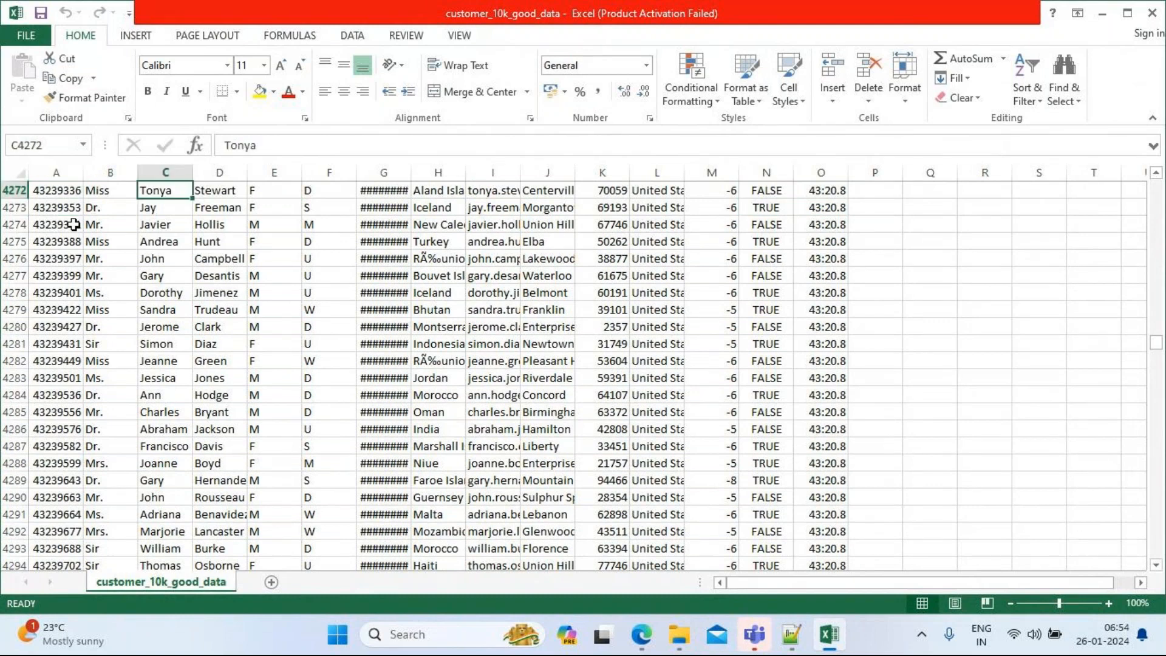
{"action": "key", "text": "Left"}
{"action": "key", "text": "Left"}
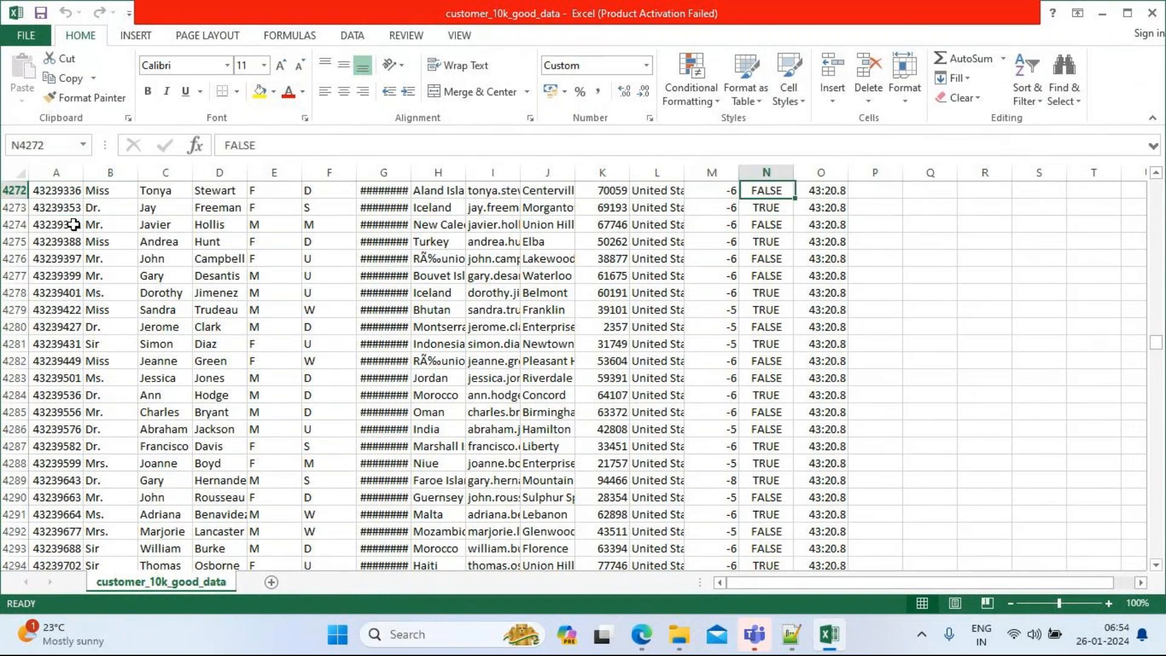
{"action": "key", "text": "Home"}
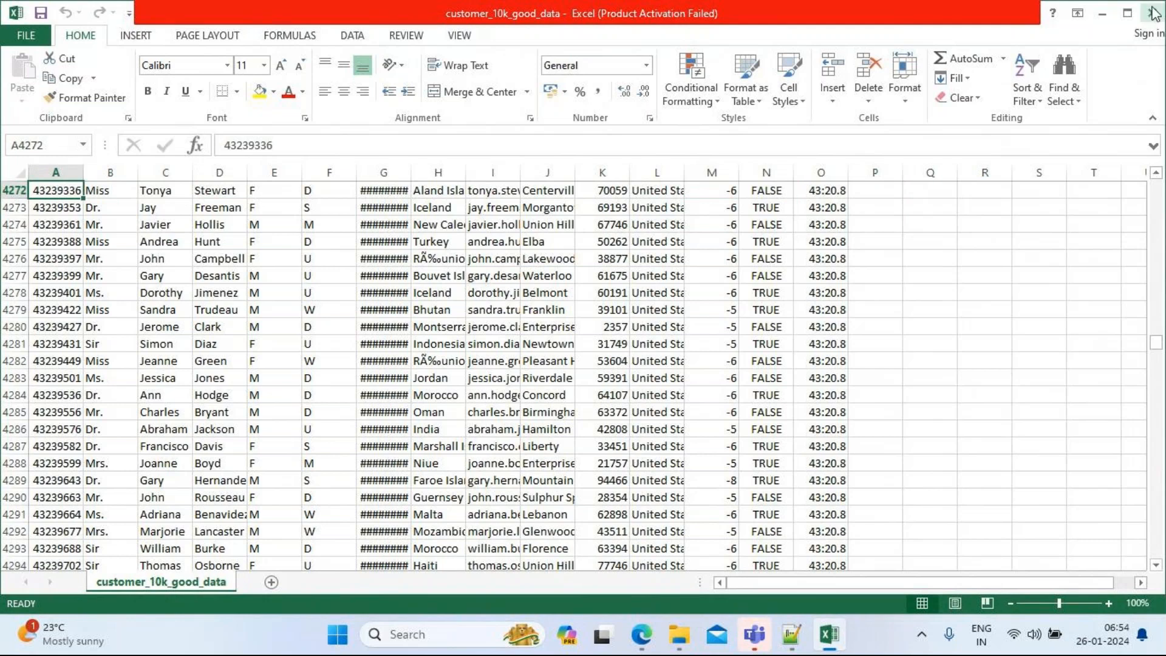
{"action": "left_click", "coordinate": [1152, 13]}
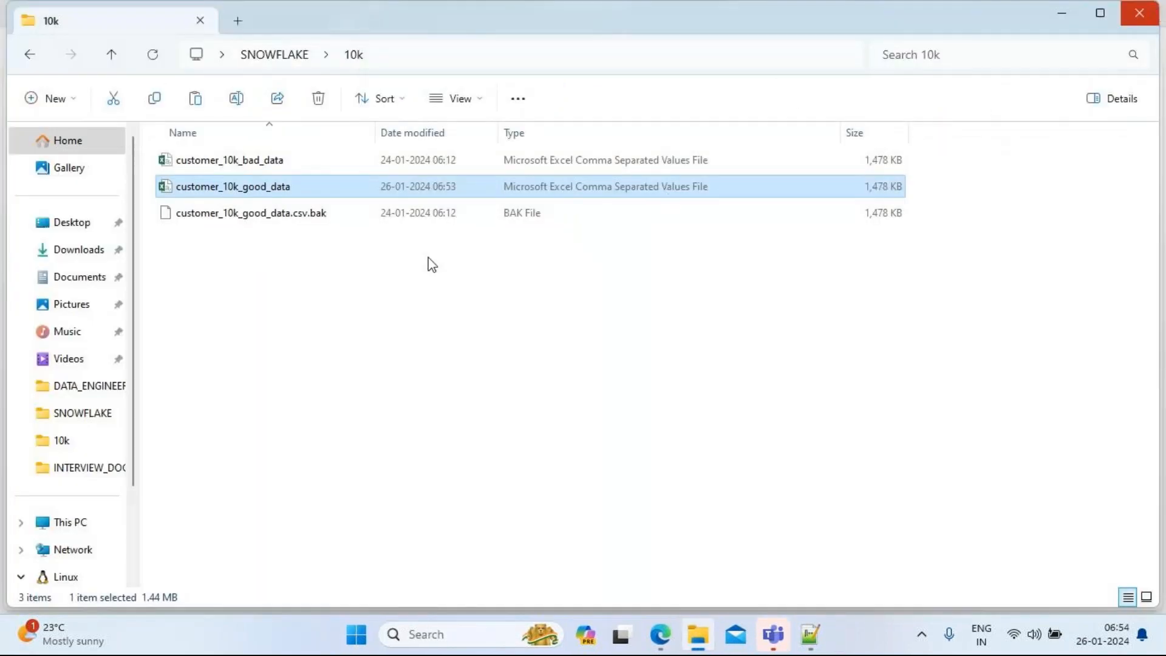
Step: Rerun 'truncate table customer_csv;' in Bulk_Loading, then open Load Data for CUSTOMER_CSV
{"action": "mouse_move", "coordinate": [659, 633]}
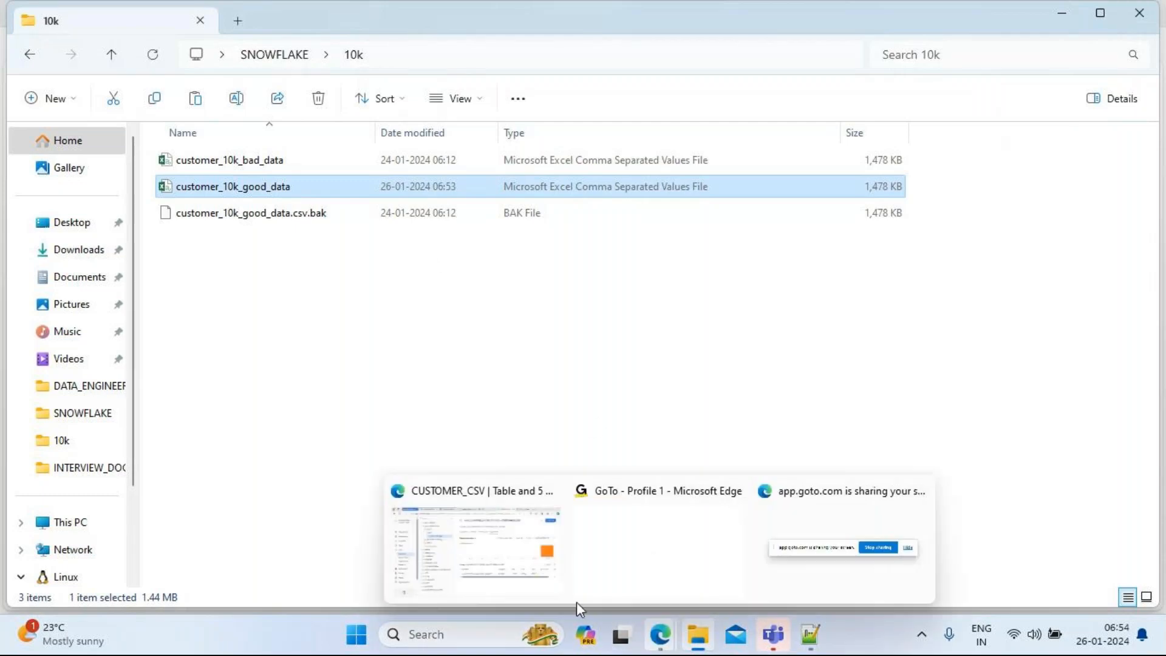
{"action": "left_click", "coordinate": [515, 583]}
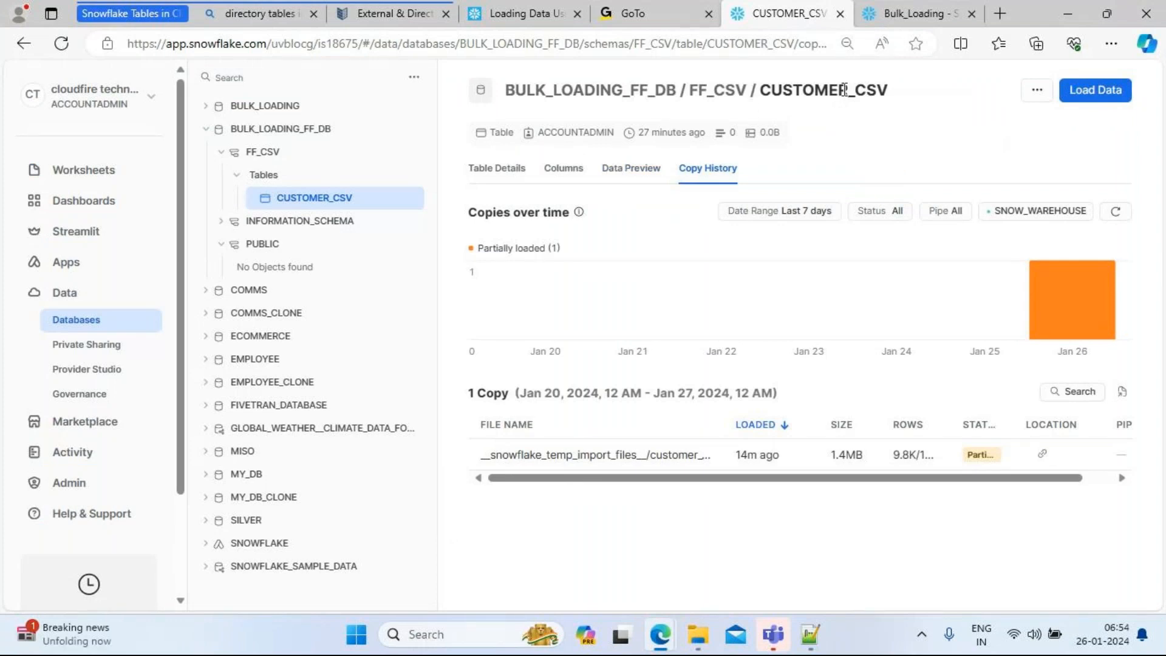
{"action": "left_click", "coordinate": [902, 14]}
{"action": "left_click_drag", "start_coordinate": [529, 222], "coordinate": [320, 226]}
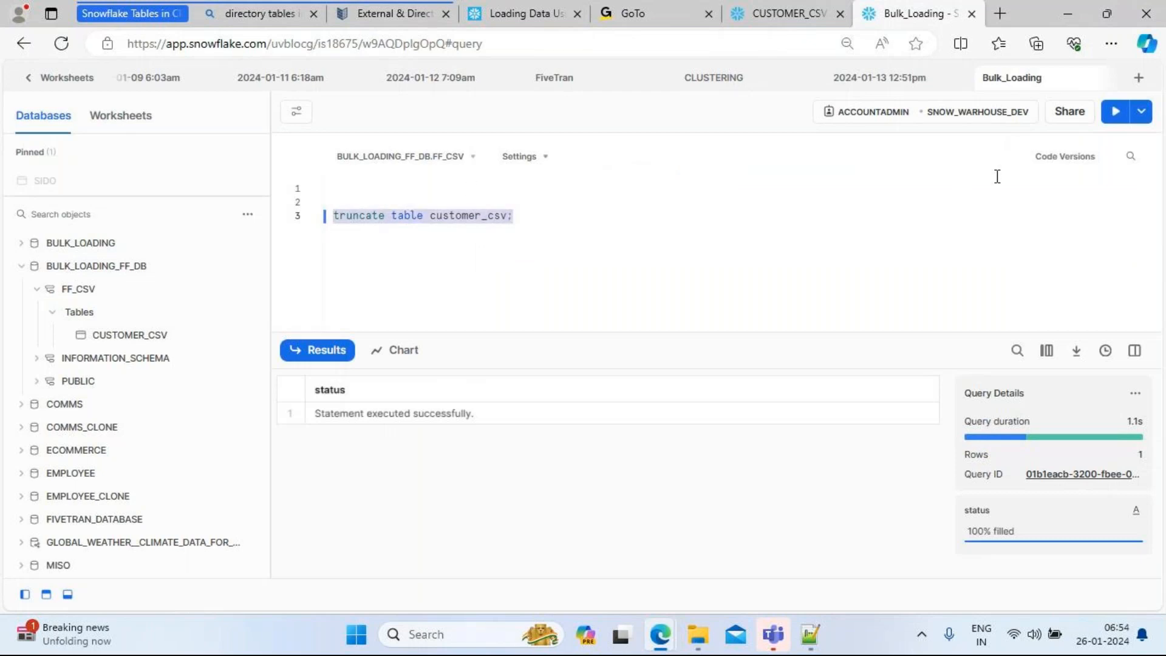
{"action": "left_click", "coordinate": [1114, 113]}
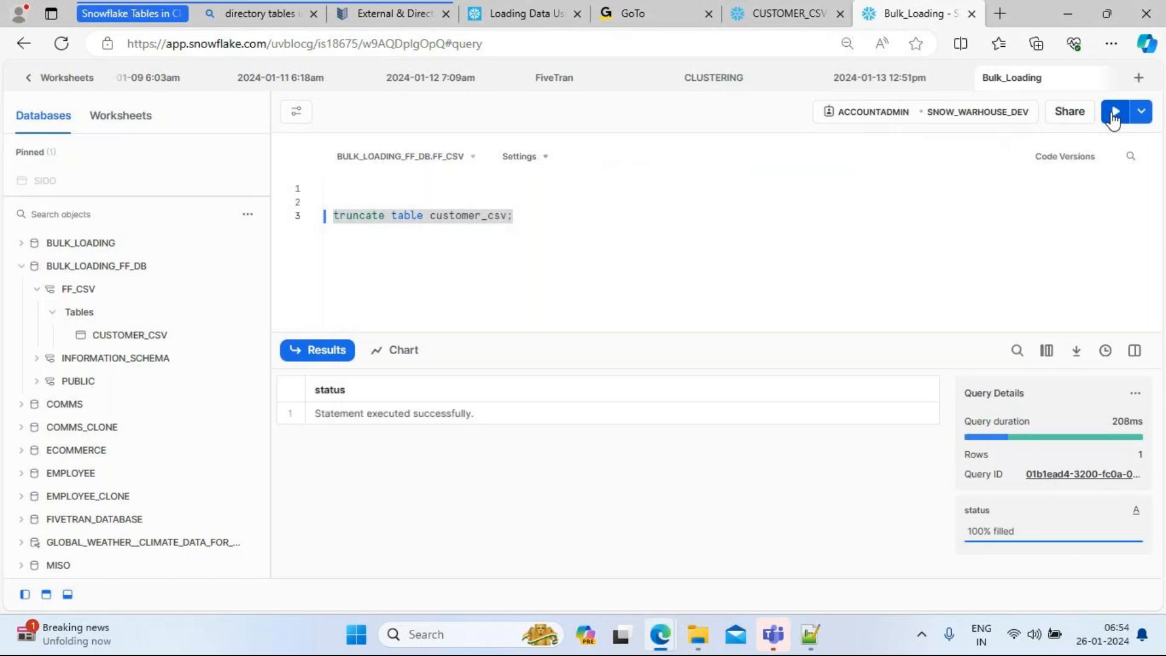
{"action": "left_click", "coordinate": [788, 14]}
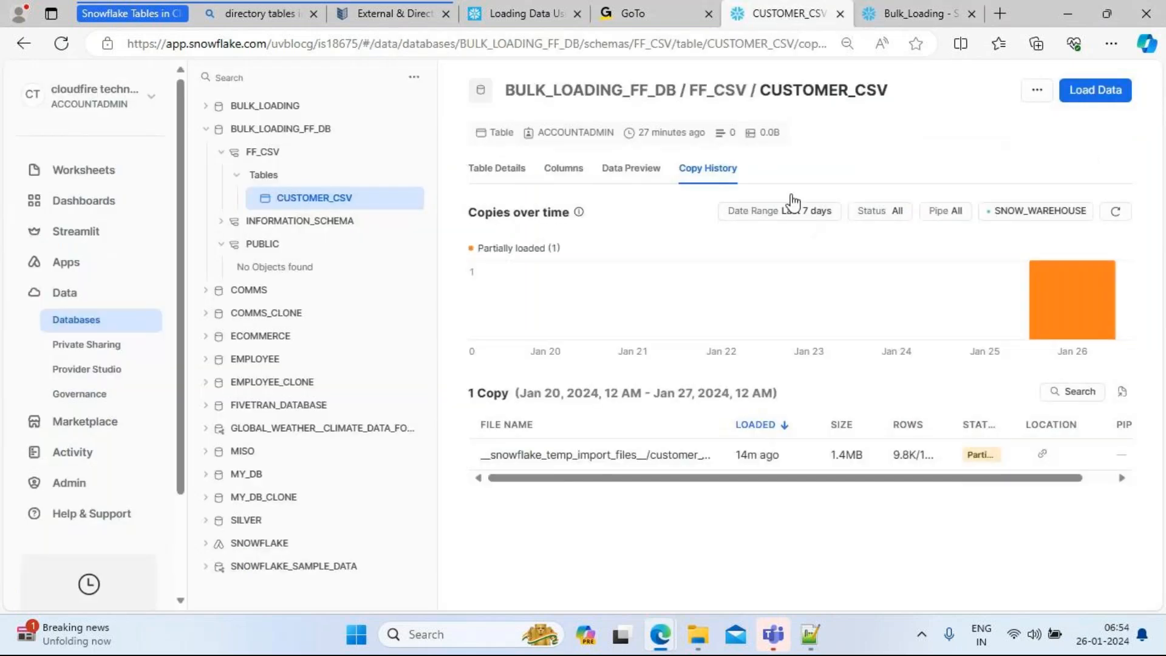
{"action": "left_click", "coordinate": [1095, 91]}
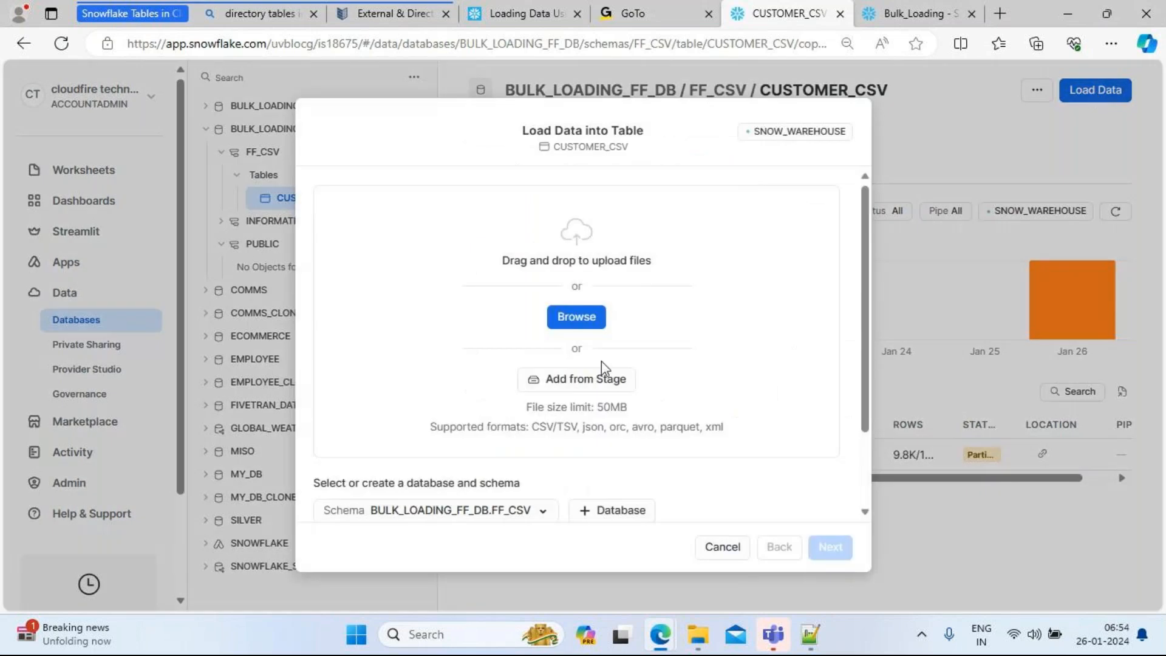
Step: Browse to customer_10k_good_data.csv (1.4MB) and attach it to the CUSTOMER_CSV load
{"action": "mouse_move", "coordinate": [698, 634]}
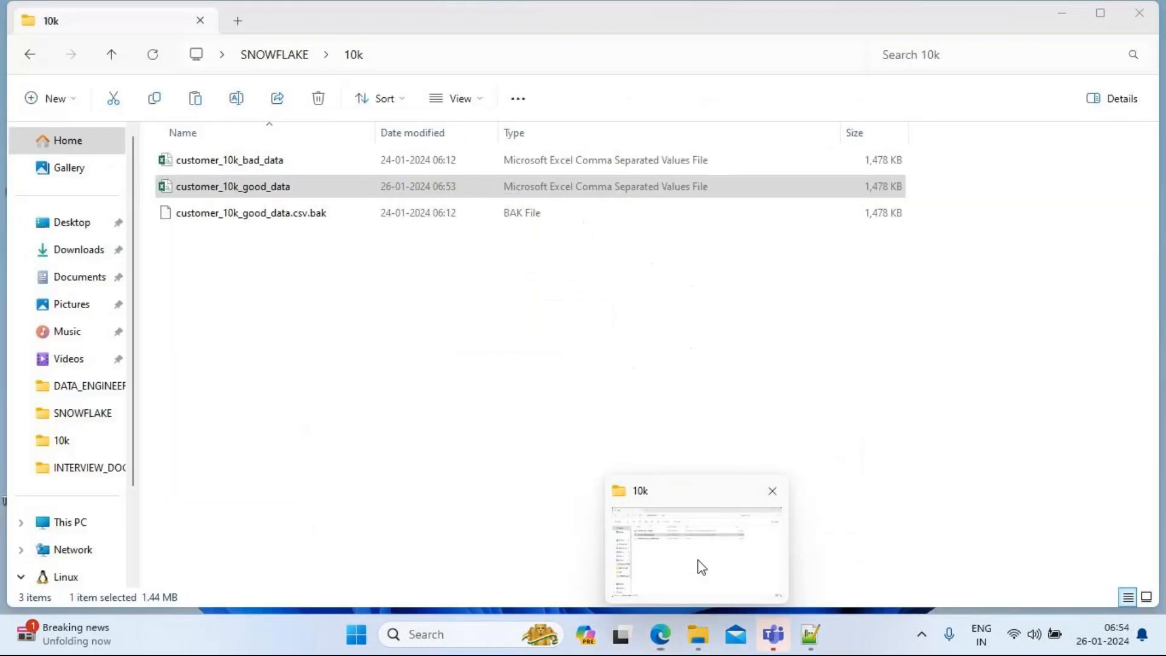
{"action": "left_click", "coordinate": [701, 566]}
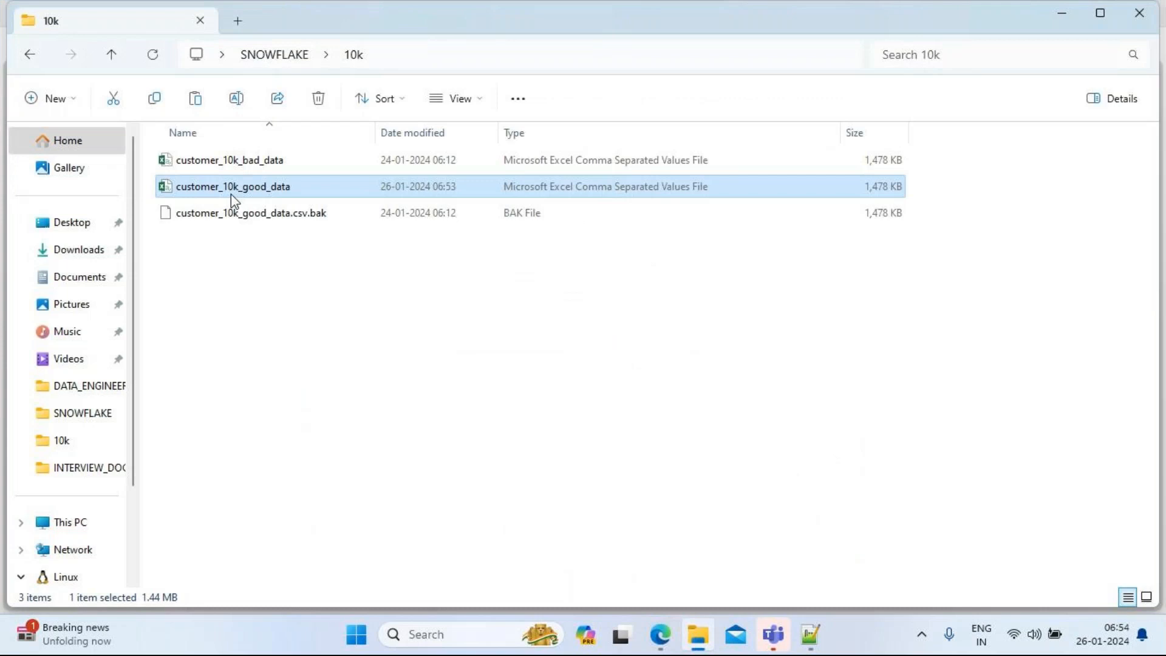
{"action": "left_click_drag", "start_coordinate": [230, 193], "coordinate": [468, 557]}
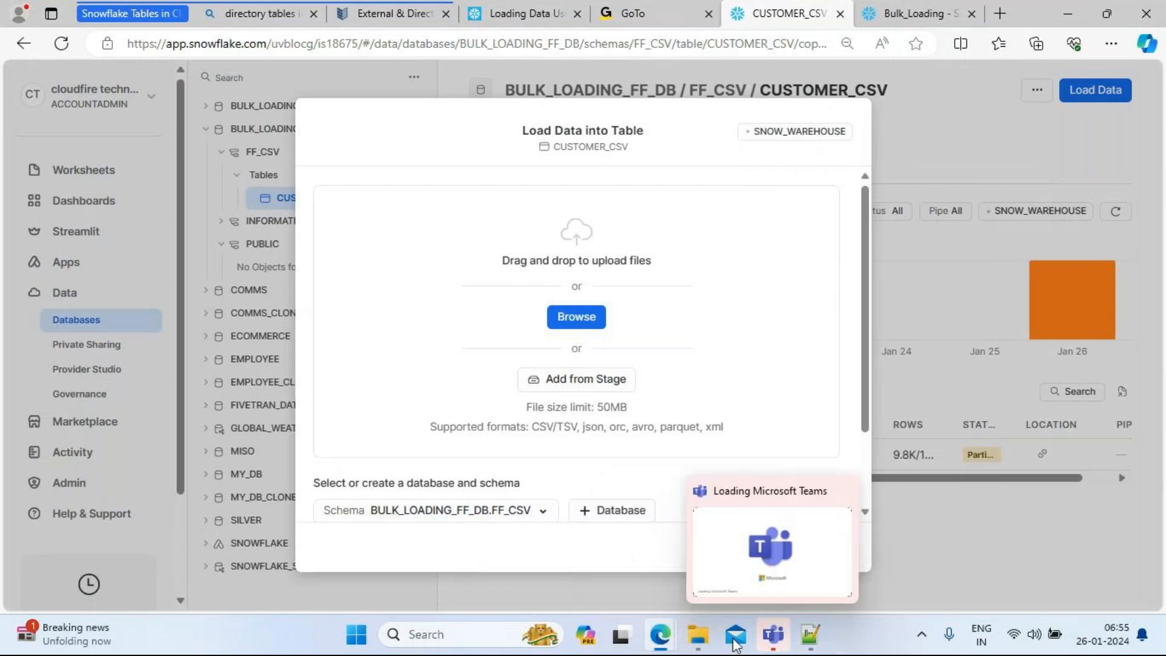
{"action": "left_click", "coordinate": [683, 640]}
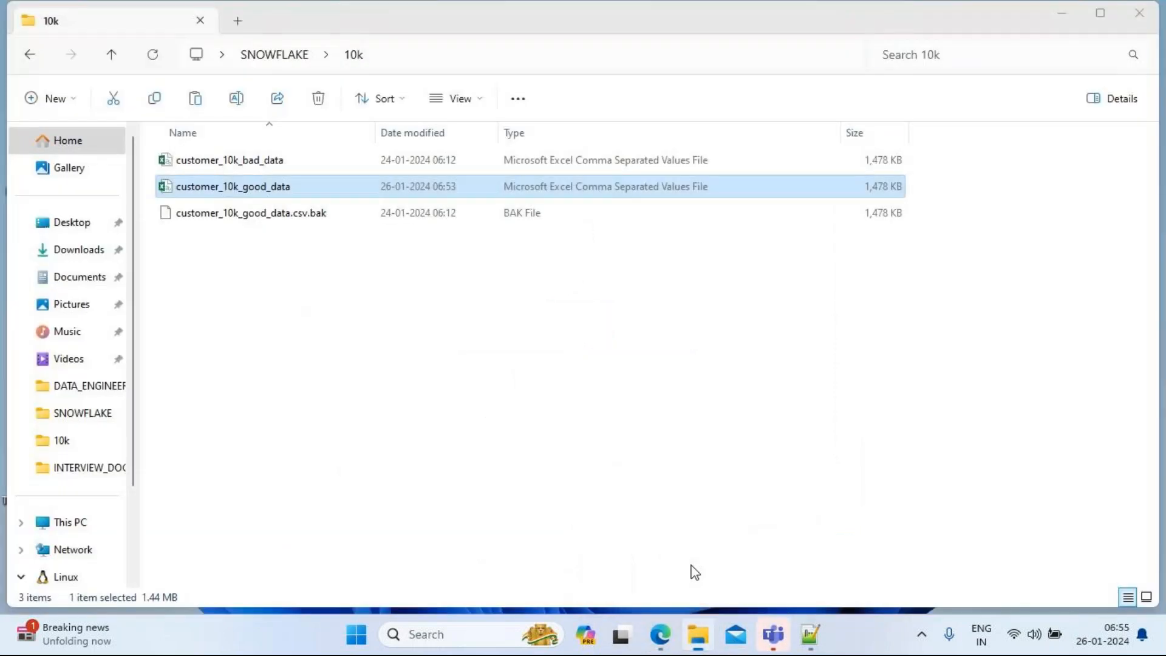
{"action": "left_click_drag", "start_coordinate": [236, 194], "coordinate": [566, 308]}
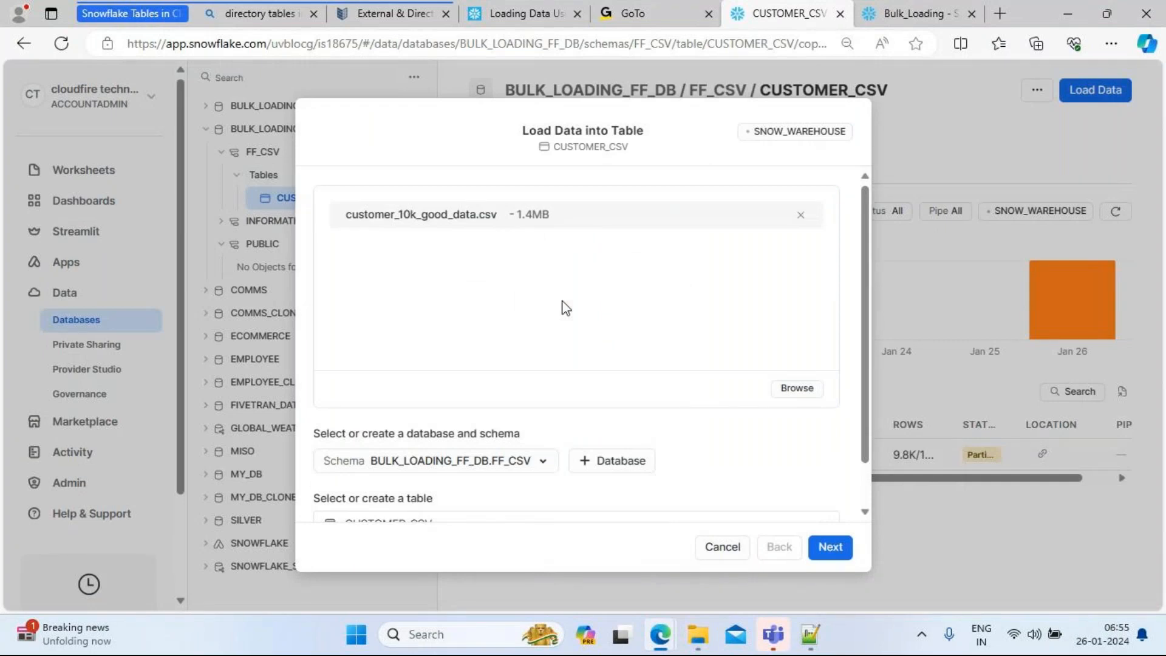
{"action": "left_click", "coordinate": [805, 394]}
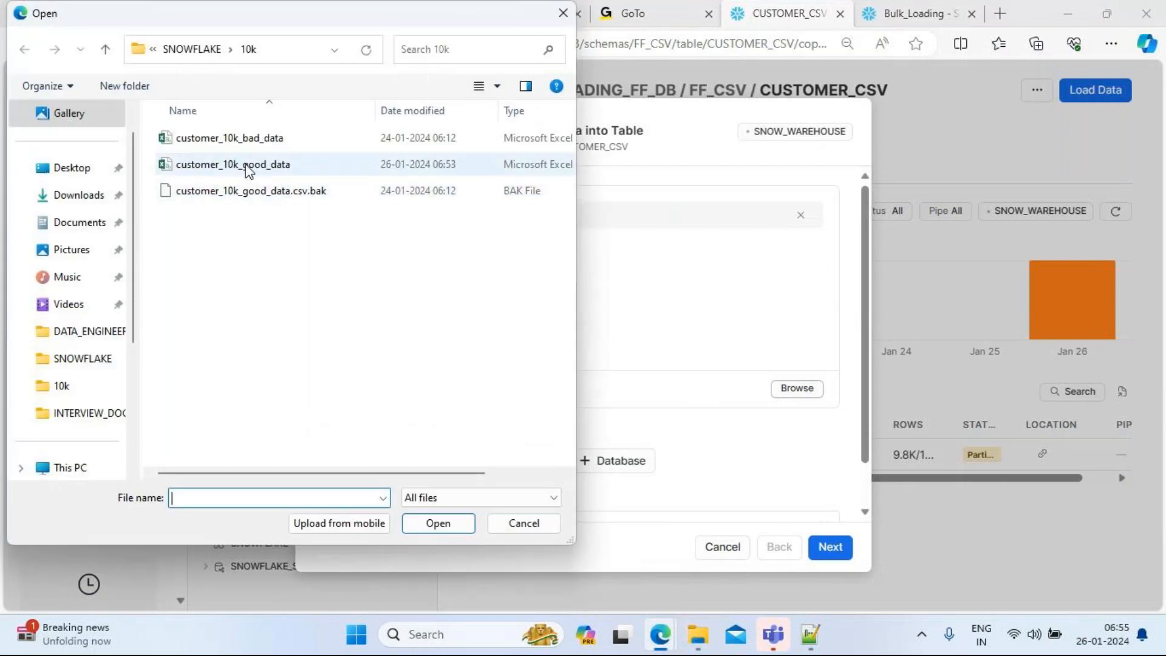
{"action": "left_click", "coordinate": [245, 168]}
{"action": "left_click", "coordinate": [439, 526]}
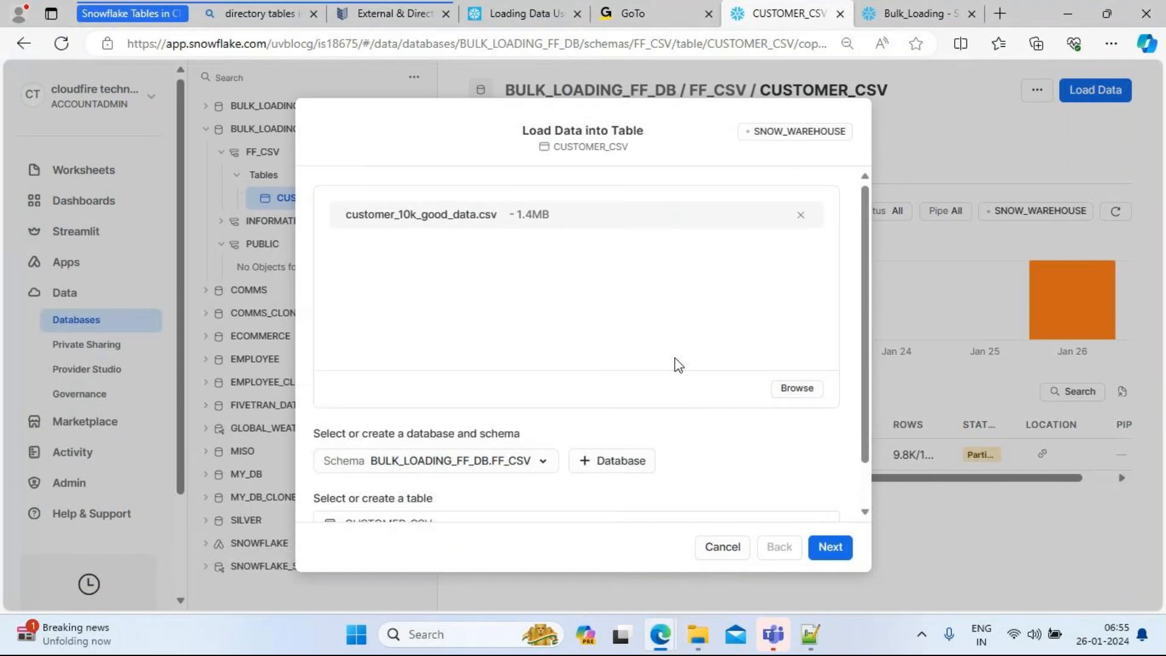
Step: Copy and paste customer_10k_good_data to create customer_10k_good_data - Copy (1,478 KB)
{"action": "mouse_move", "coordinate": [698, 634]}
{"action": "left_click", "coordinate": [687, 517]}
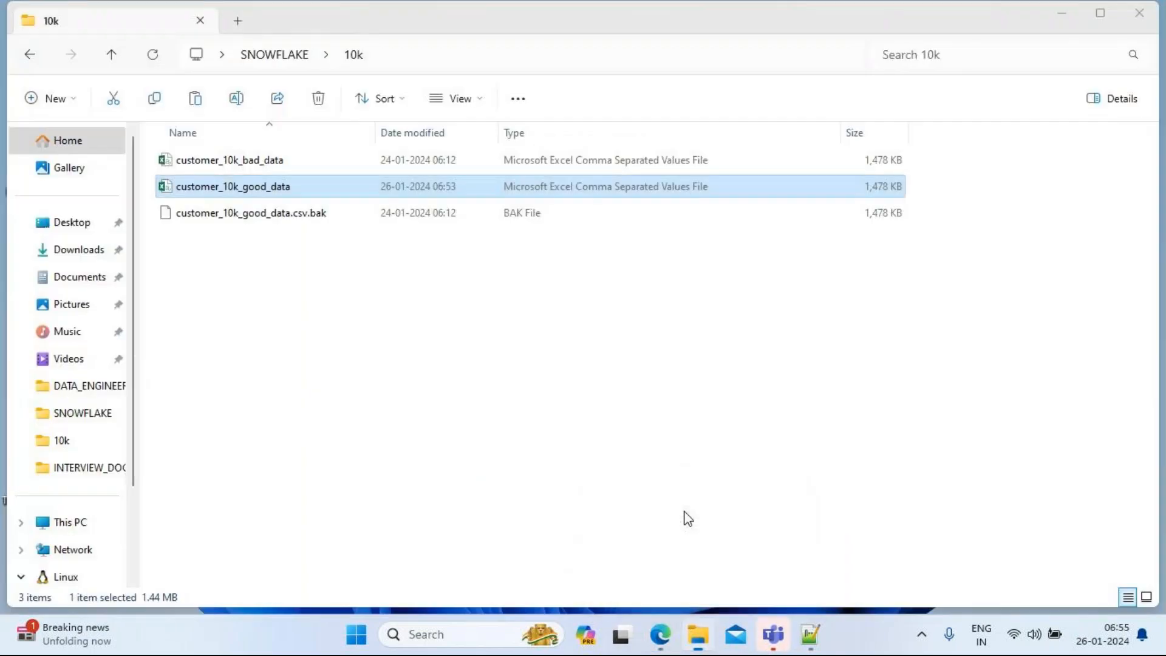
{"action": "right_click", "coordinate": [255, 193]}
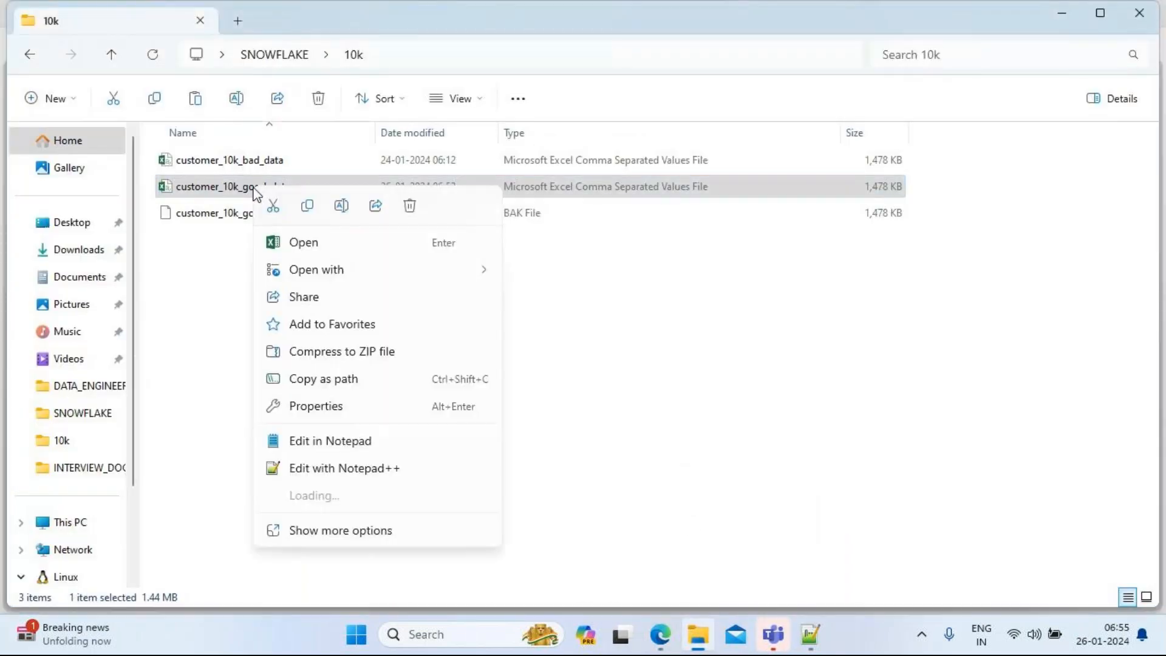
{"action": "left_click", "coordinate": [308, 208]}
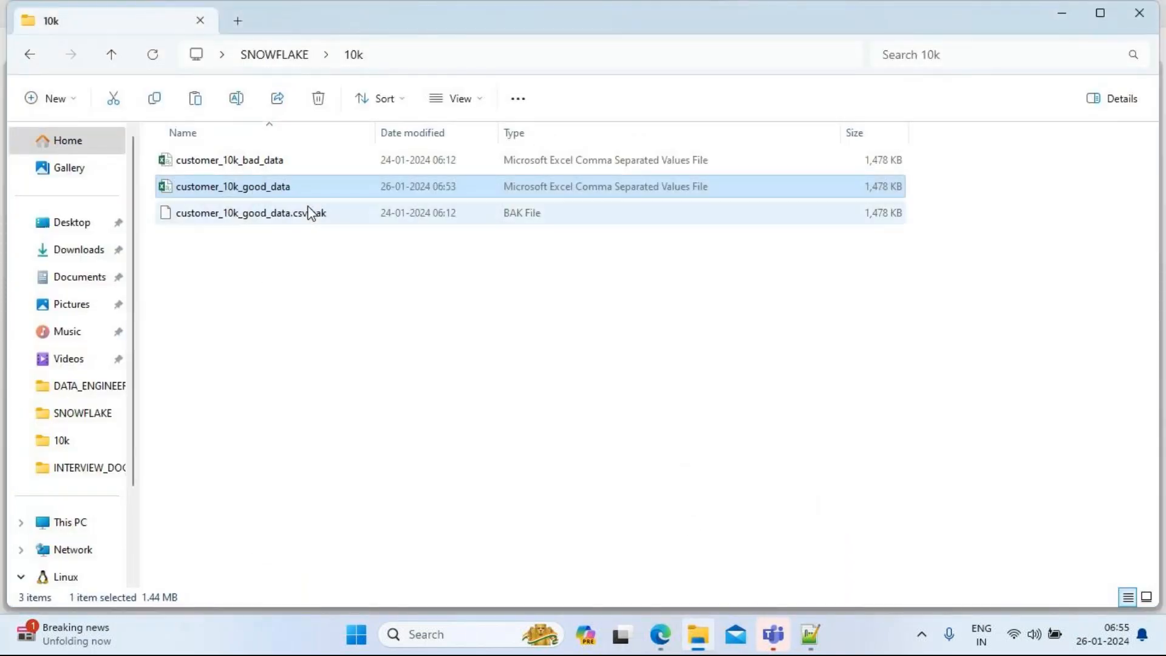
{"action": "left_click", "coordinate": [213, 273]}
{"action": "right_click", "coordinate": [214, 273]}
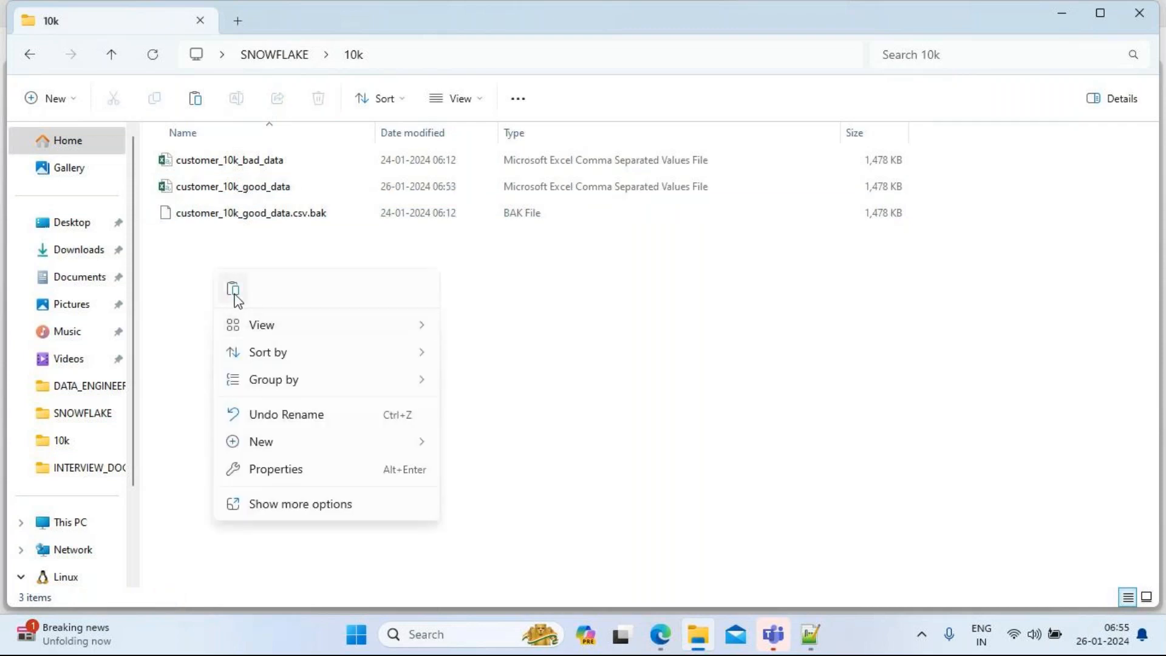
{"action": "left_click", "coordinate": [235, 293]}
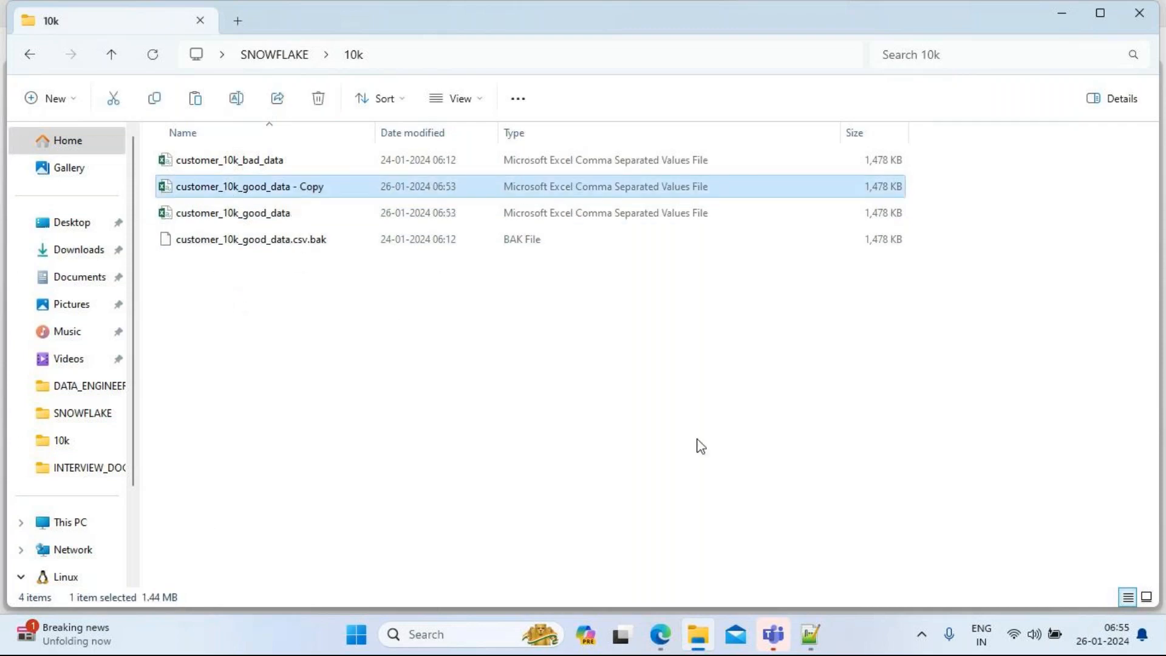
{"action": "mouse_move", "coordinate": [663, 642]}
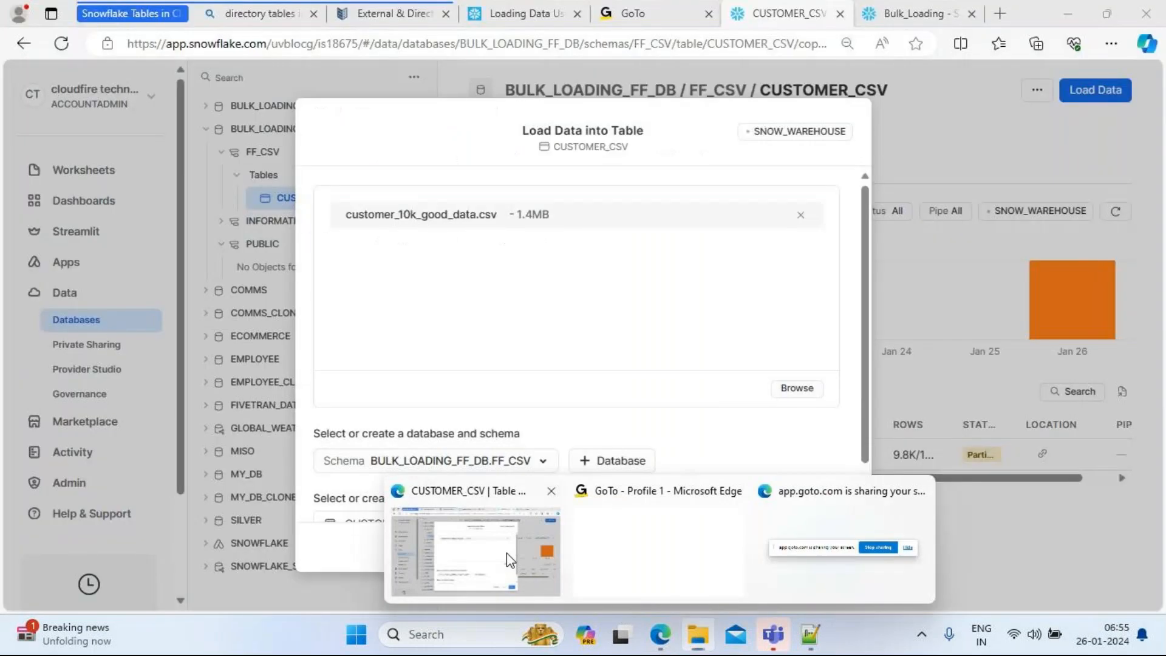
Step: Add customer_10k_good_data - Copy as the second file and advance to the format step
{"action": "left_click", "coordinate": [507, 553]}
{"action": "left_click", "coordinate": [795, 392]}
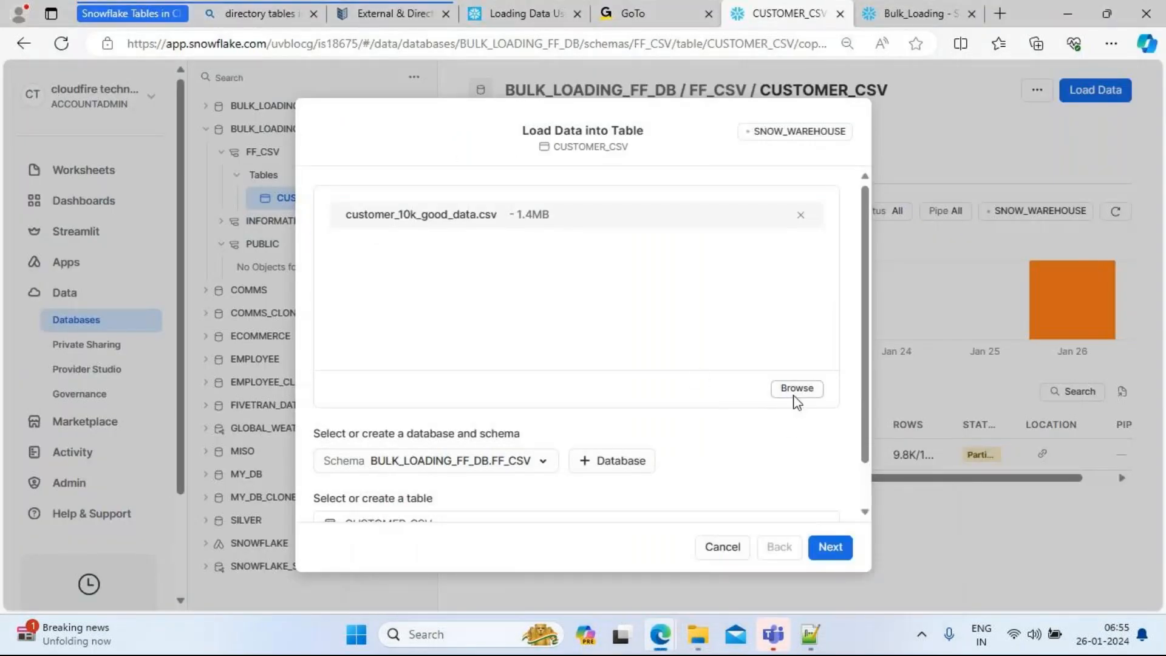
{"action": "left_click", "coordinate": [308, 167]}
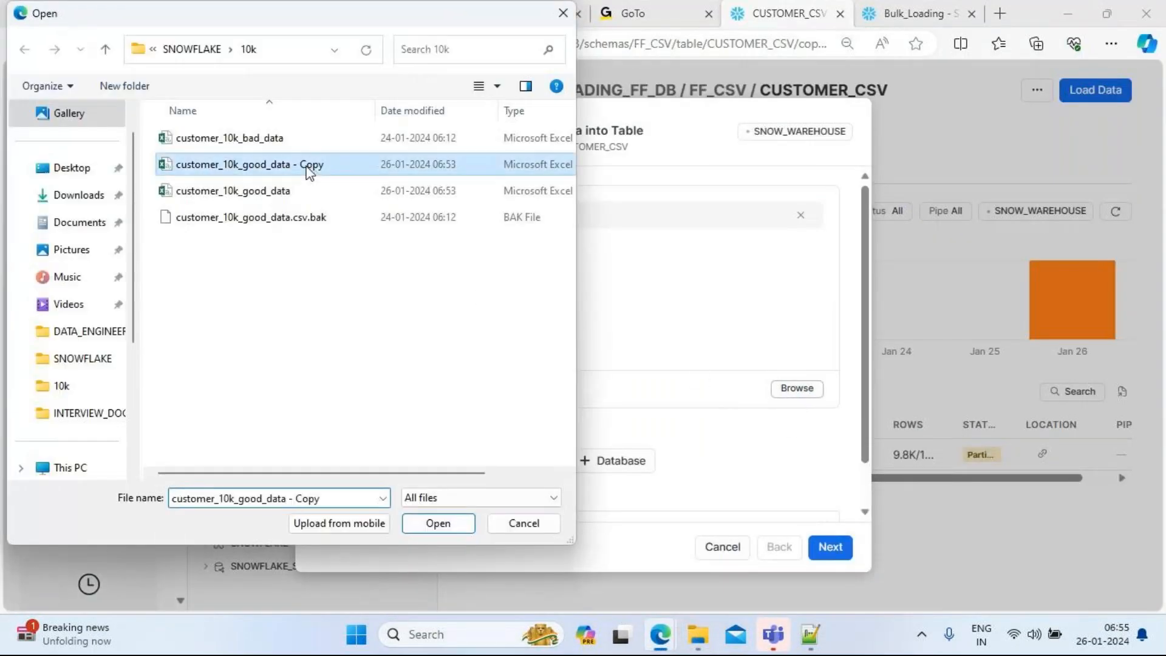
{"action": "left_click", "coordinate": [438, 524]}
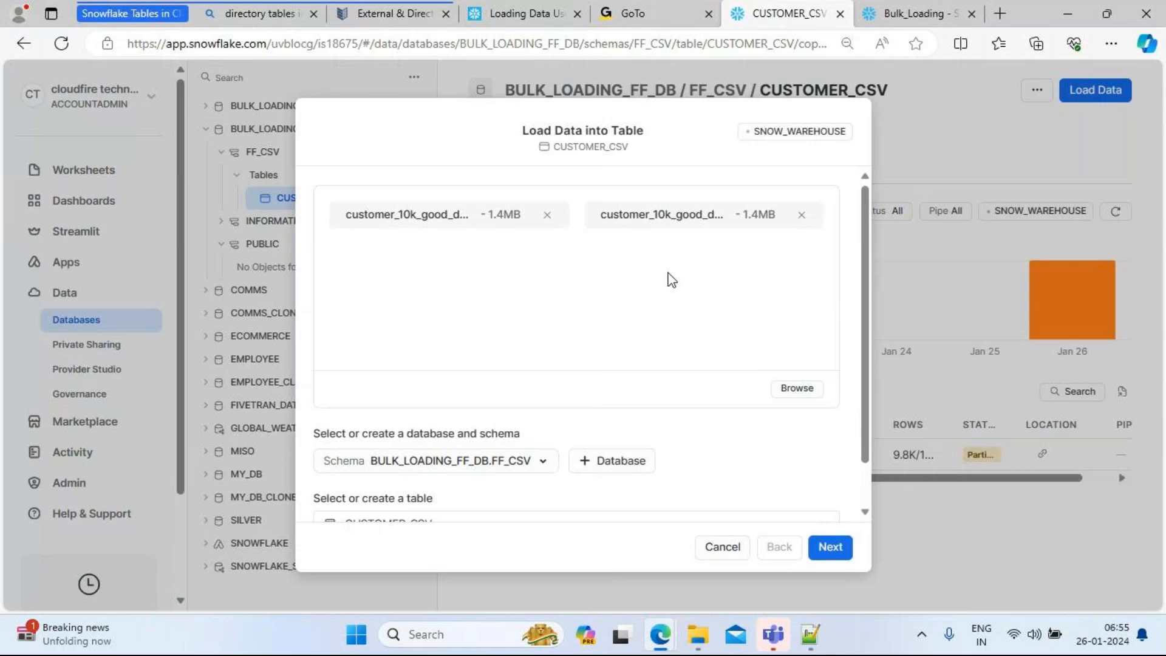
{"action": "left_click", "coordinate": [833, 550]}
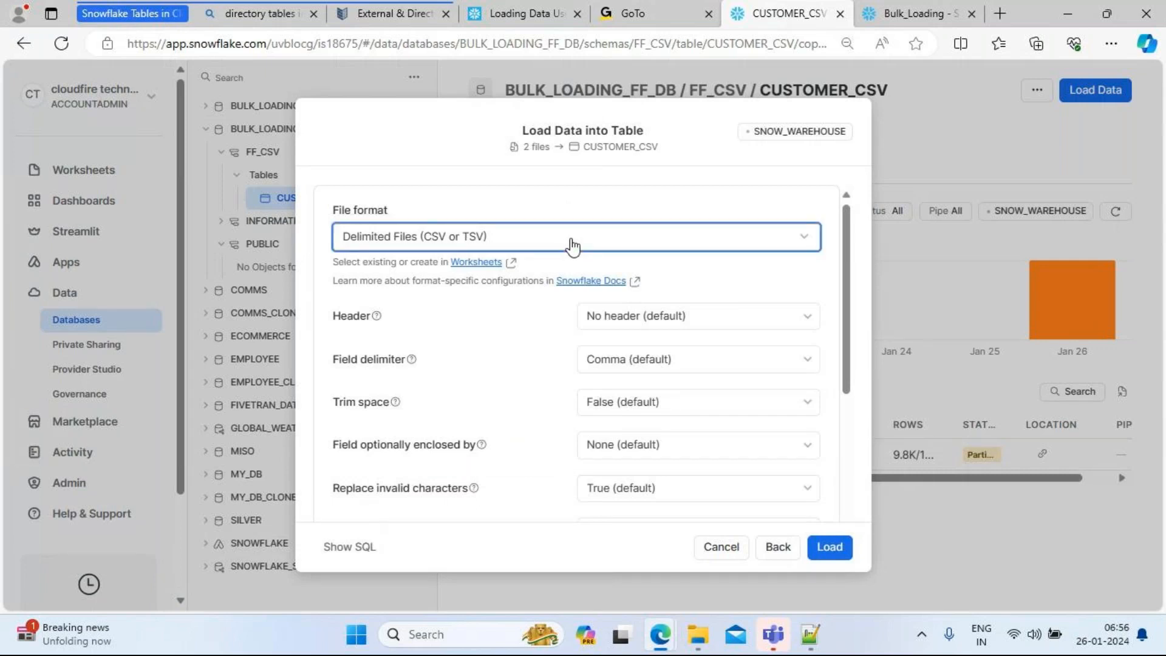
{"action": "left_click", "coordinate": [572, 244]}
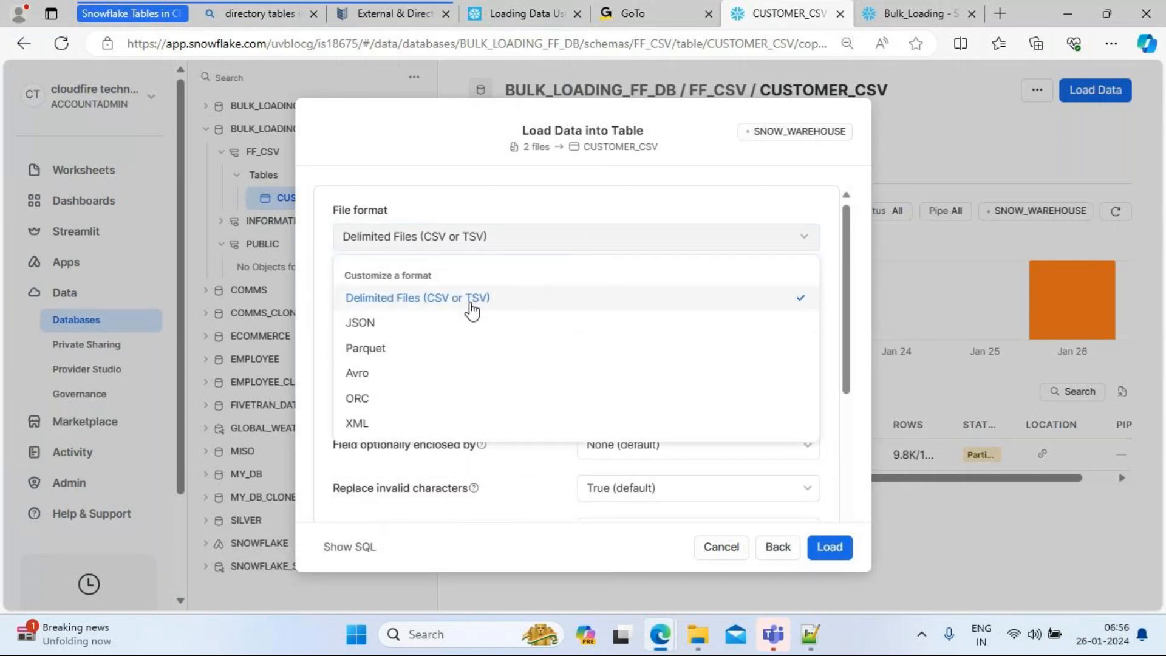
Step: Keep delimited CSV with comma delimiter, skip the first header line, and trim spaces
{"action": "left_click", "coordinate": [439, 304]}
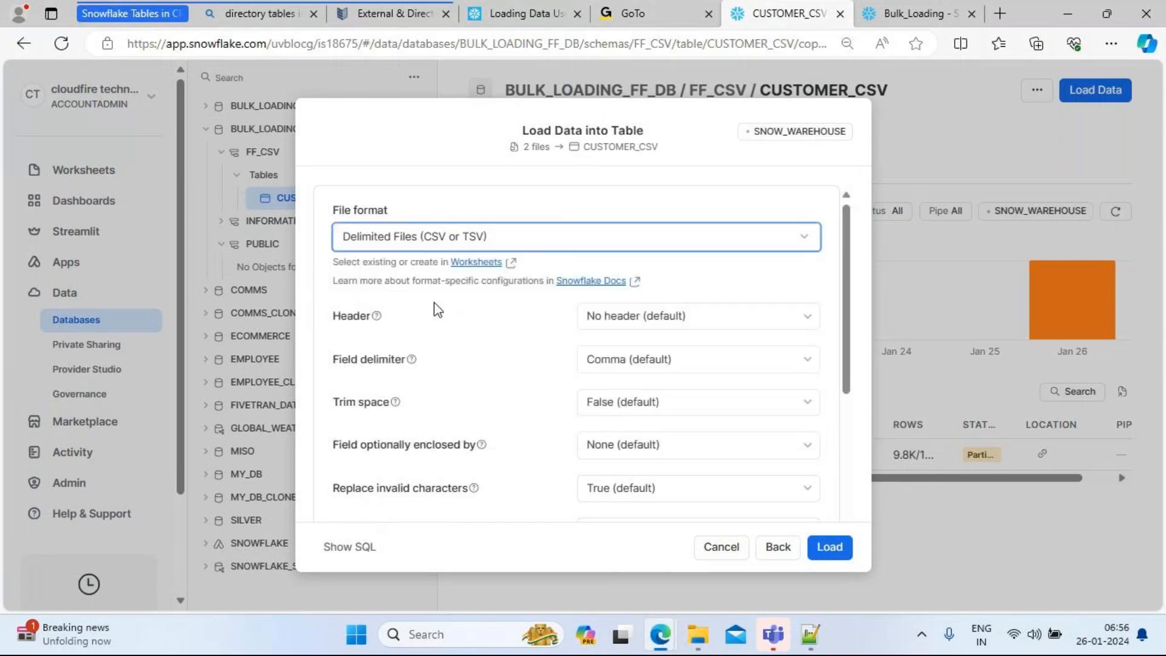
{"action": "left_click", "coordinate": [739, 326]}
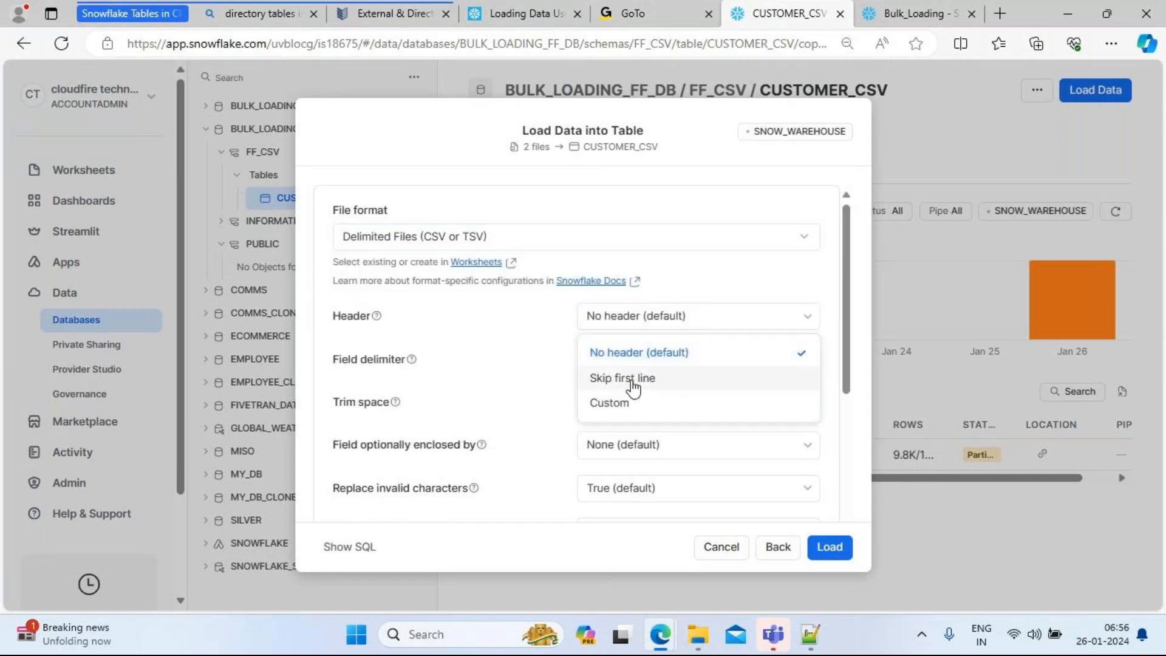
{"action": "left_click", "coordinate": [633, 381]}
{"action": "left_click", "coordinate": [670, 369]}
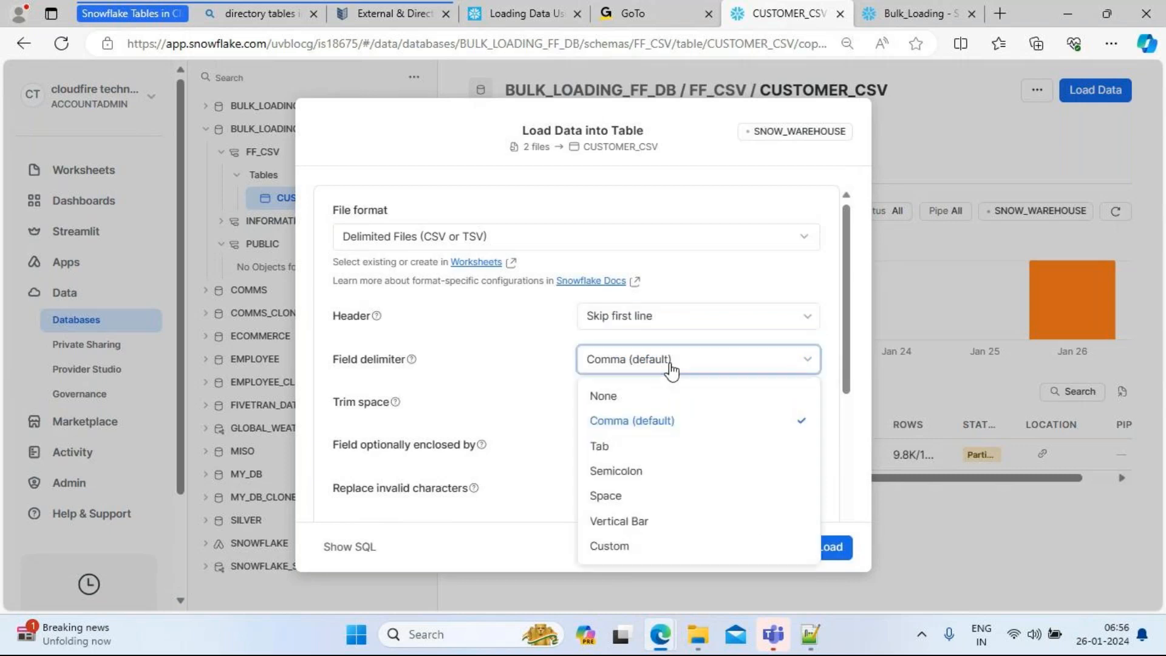
{"action": "left_click", "coordinate": [643, 420]}
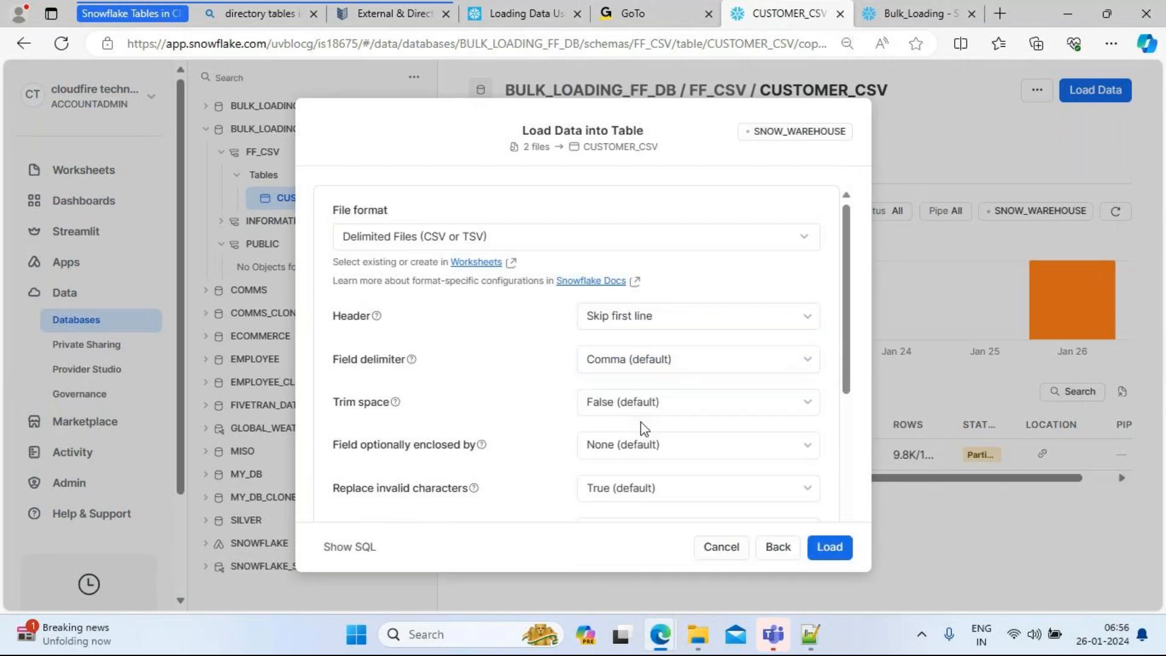
{"action": "left_click", "coordinate": [661, 417]}
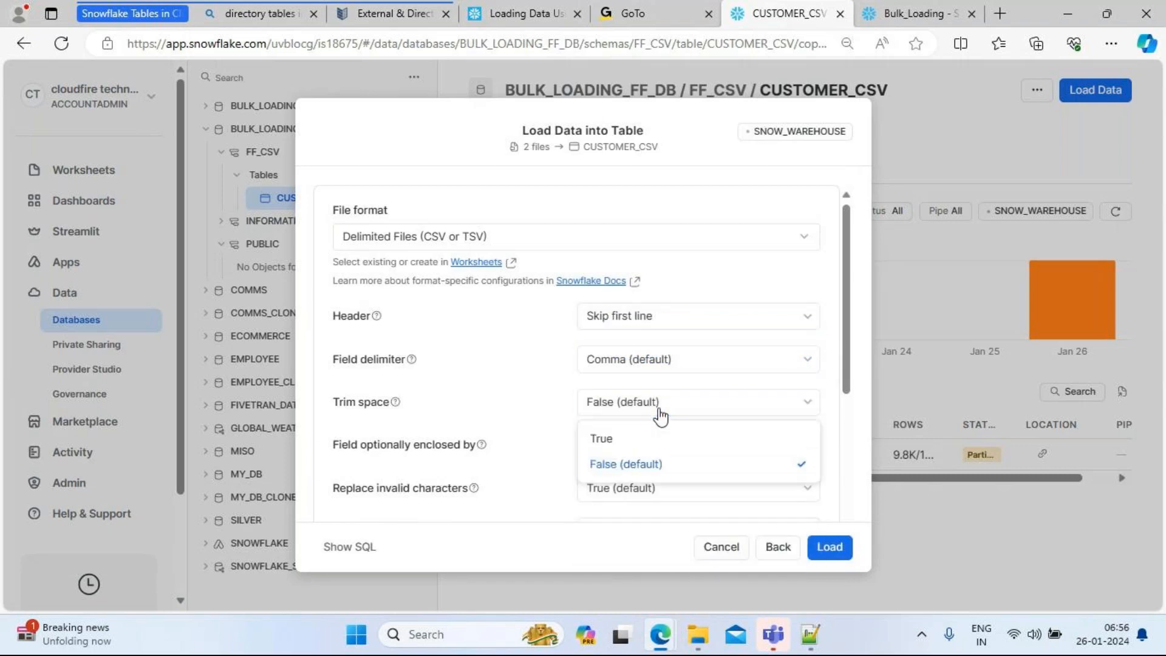
{"action": "left_click", "coordinate": [624, 448]}
Step: Set fields optionally enclosed by double quotes, leaving date and time formats on Auto
{"action": "left_click_drag", "start_coordinate": [847, 364], "coordinate": [856, 412]}
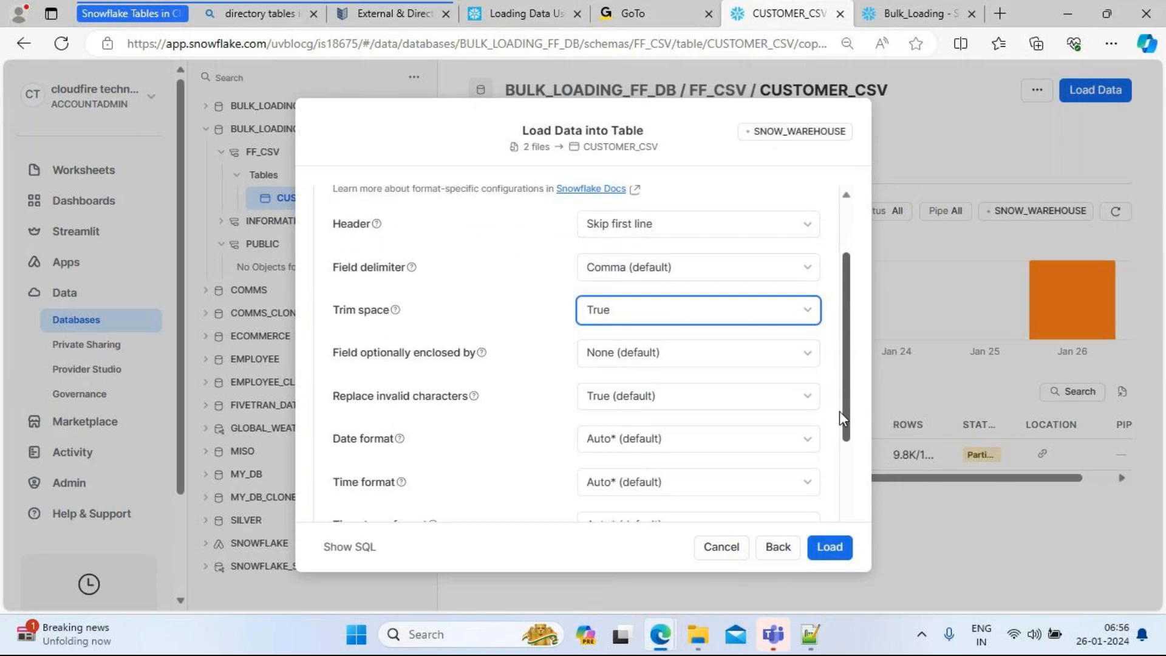
{"action": "left_click", "coordinate": [709, 355]}
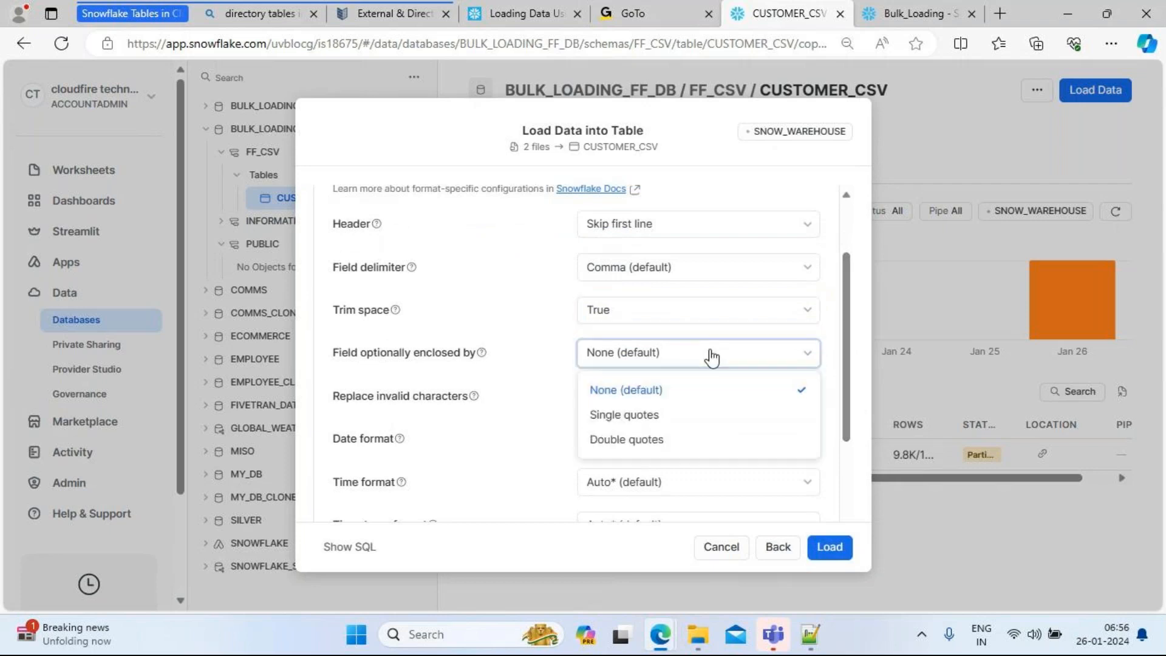
{"action": "left_click", "coordinate": [629, 440]}
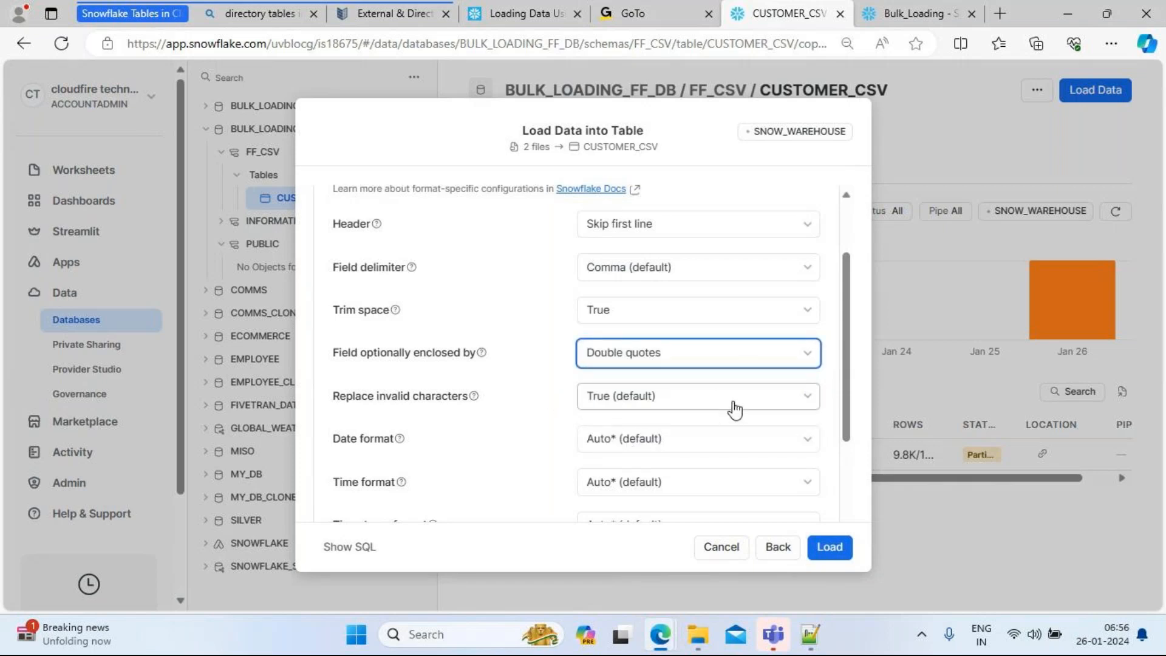
{"action": "left_click_drag", "start_coordinate": [847, 378], "coordinate": [855, 421]}
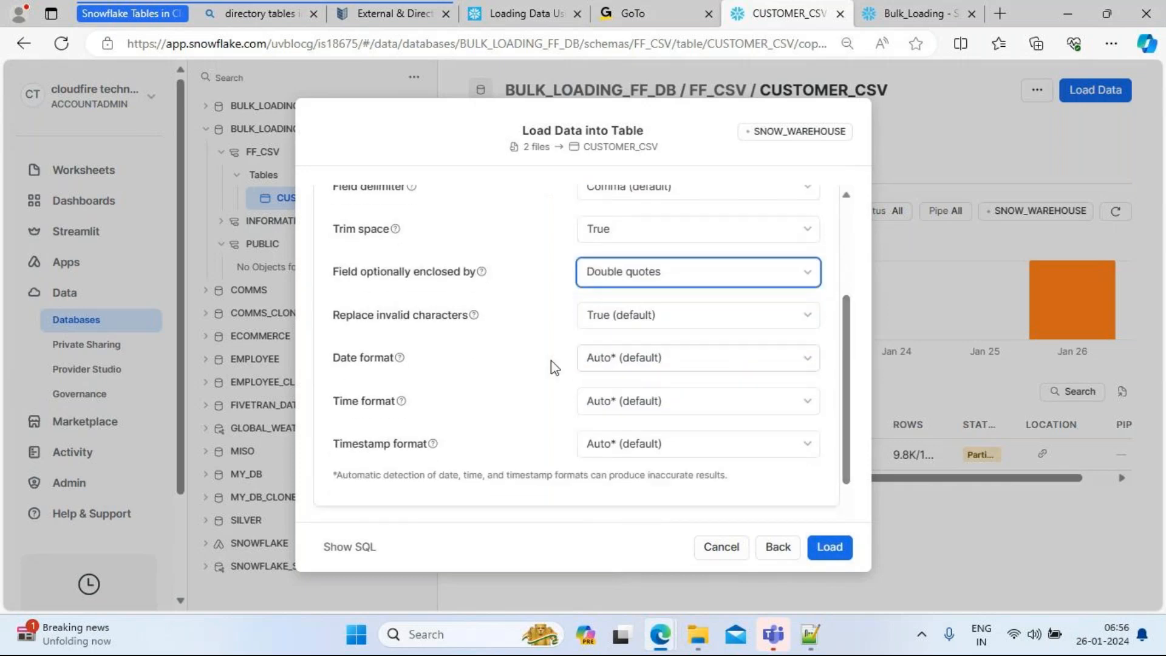
{"action": "left_click", "coordinate": [691, 367]}
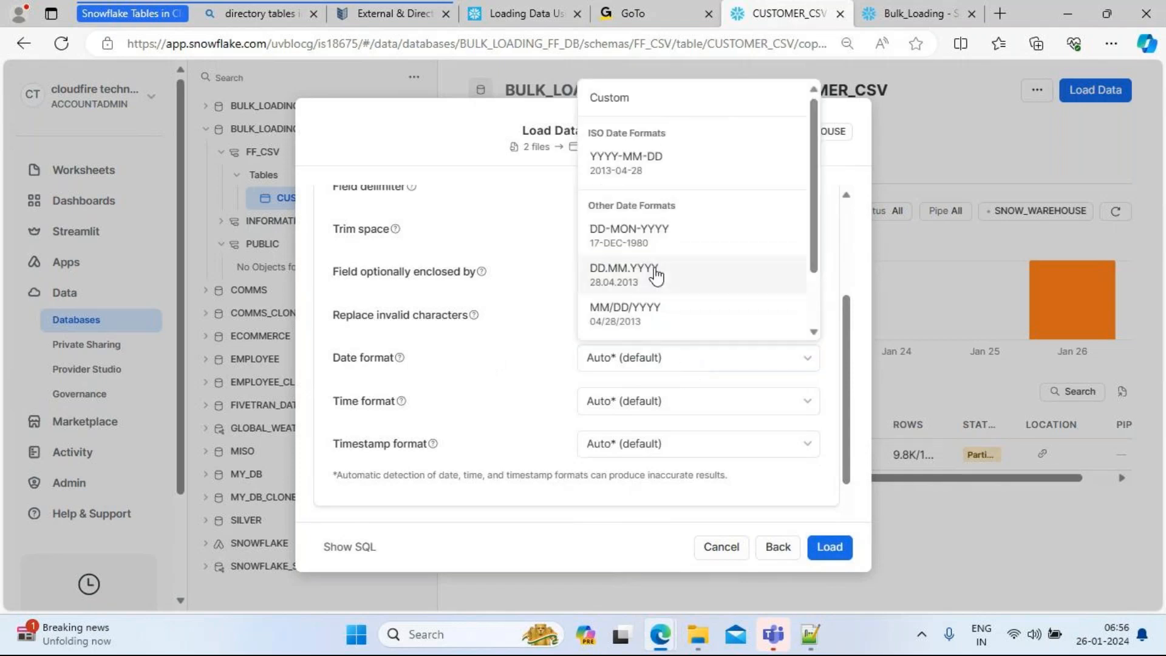
{"action": "left_click", "coordinate": [541, 320]}
{"action": "left_click", "coordinate": [664, 413]}
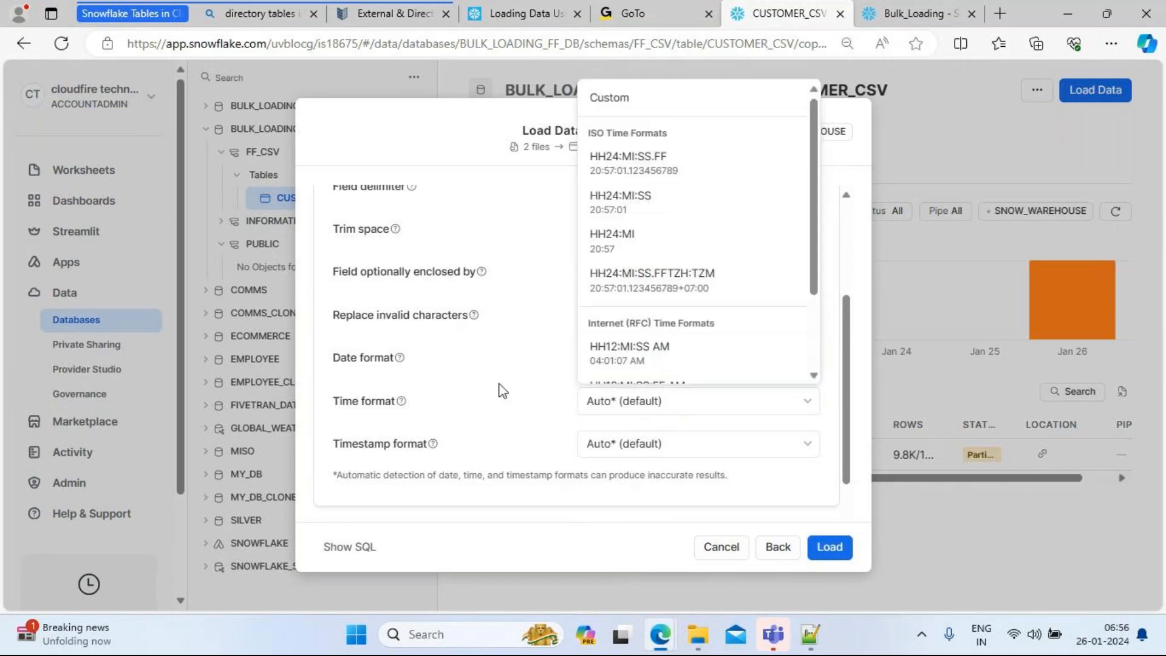
{"action": "left_click", "coordinate": [495, 364]}
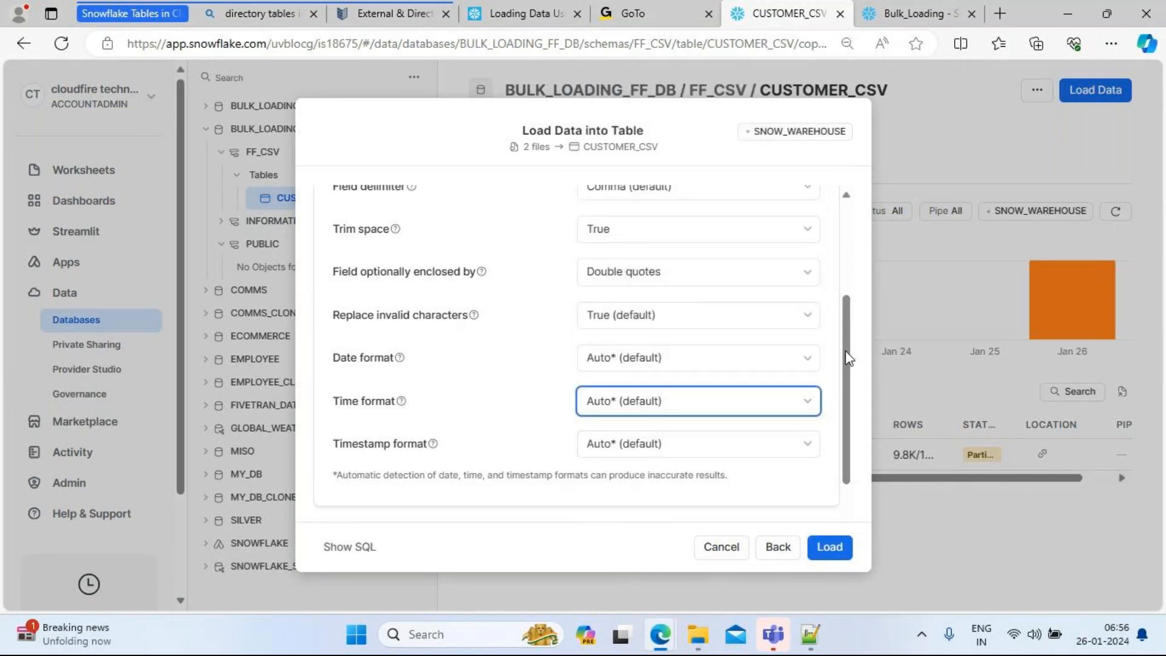
{"action": "scroll", "coordinate": [765, 470], "scroll_direction": "down", "scroll_amount": 1}
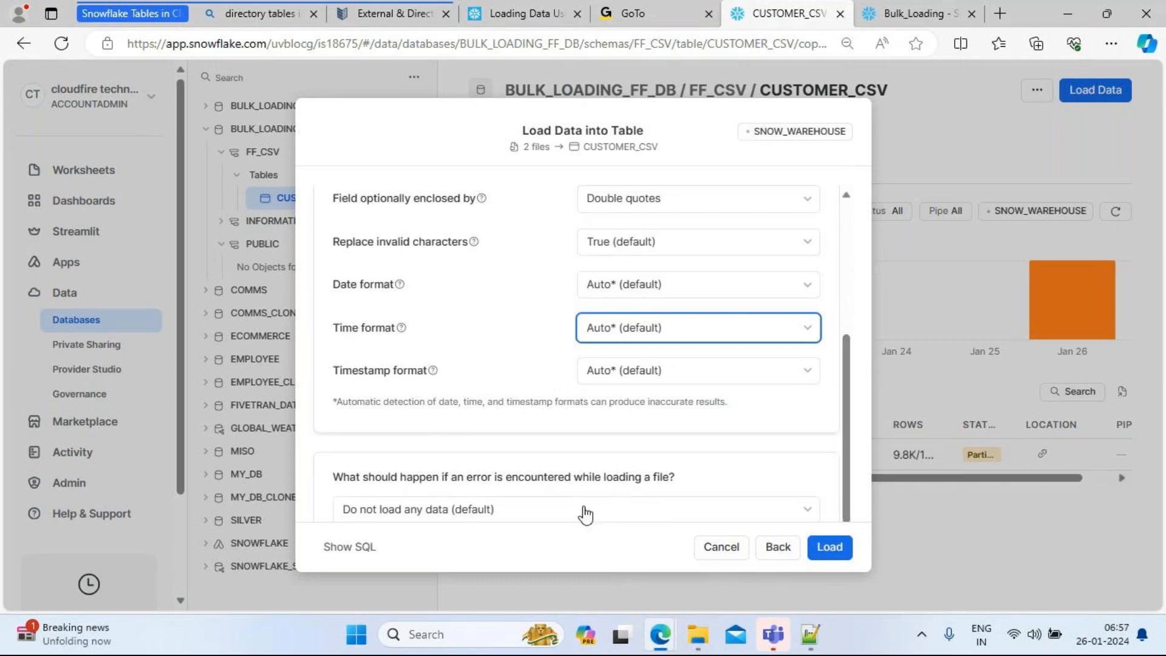
Step: Choose 'Only load valid data from the file' and load both files, inserting 20,000 rows
{"action": "left_click", "coordinate": [514, 515]}
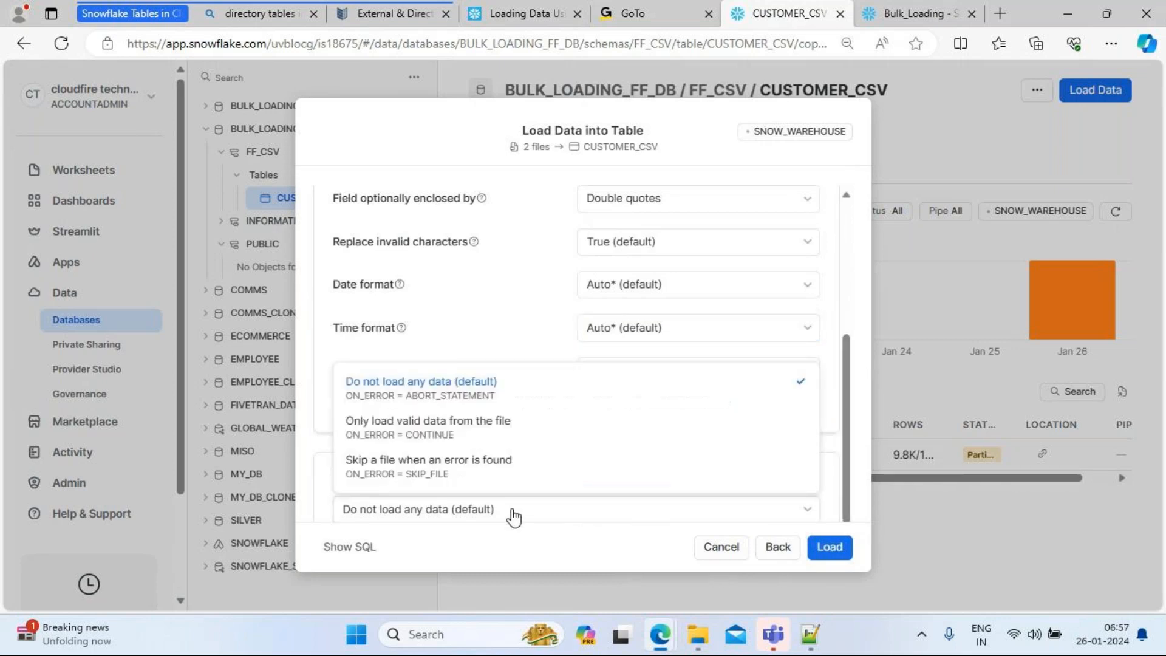
{"action": "left_click", "coordinate": [428, 443]}
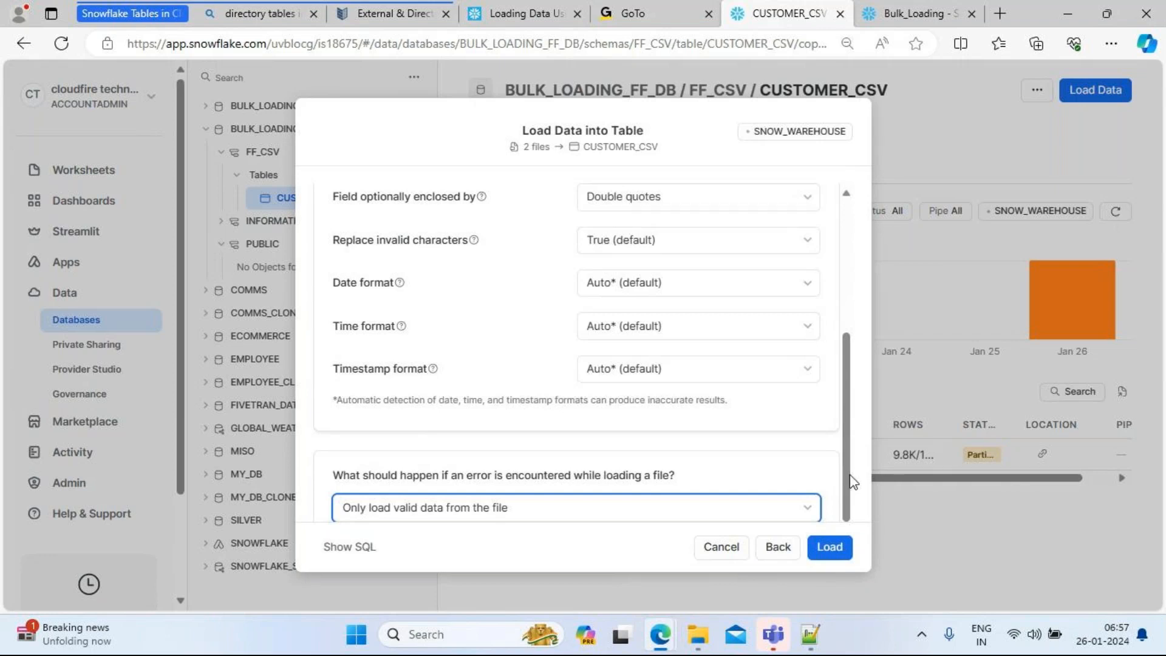
{"action": "left_click", "coordinate": [829, 547]}
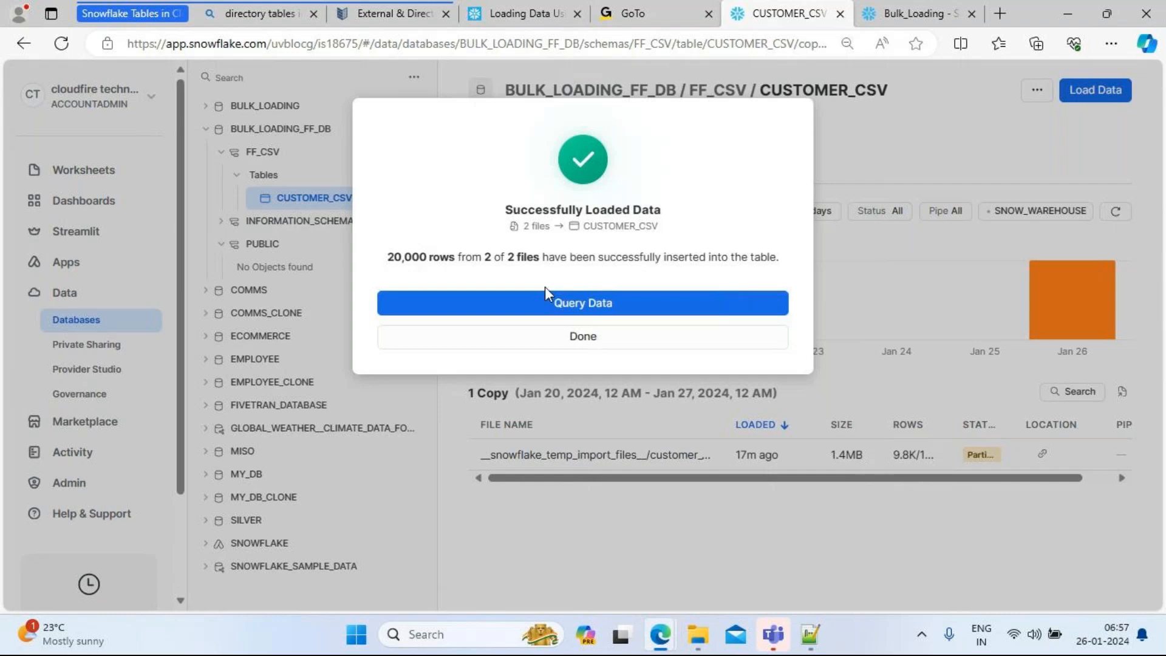
Step: Review CUSTOMER_CSV's details, columns, data preview and copy history showing two 10K loads
{"action": "left_click", "coordinate": [592, 341]}
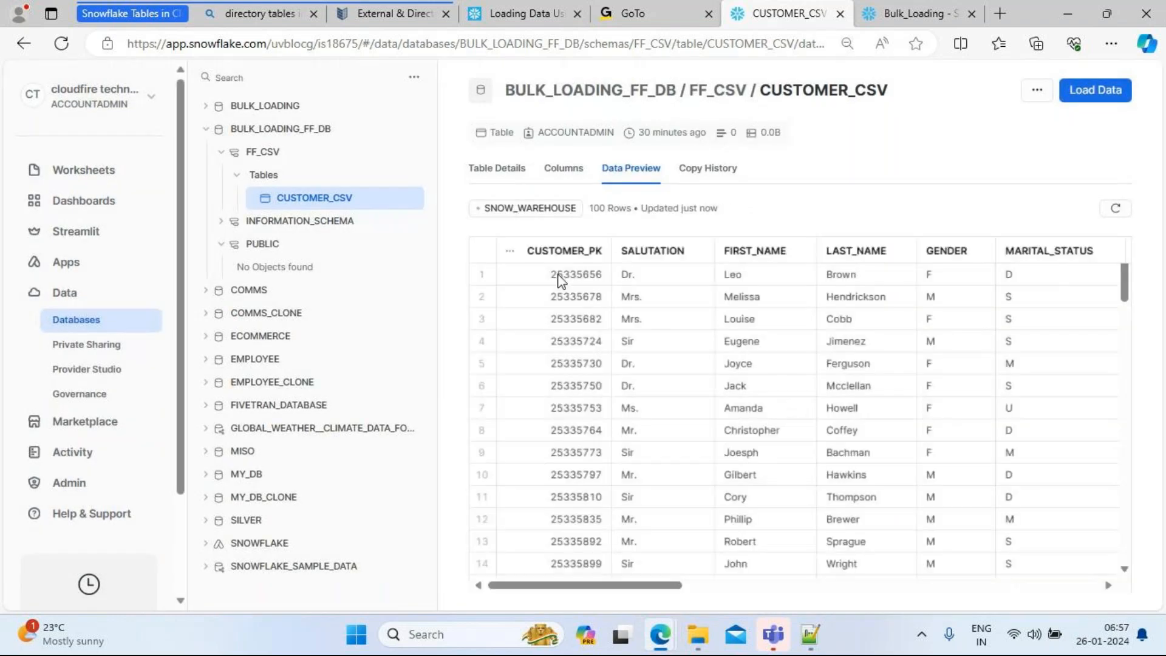
{"action": "left_click", "coordinate": [497, 172]}
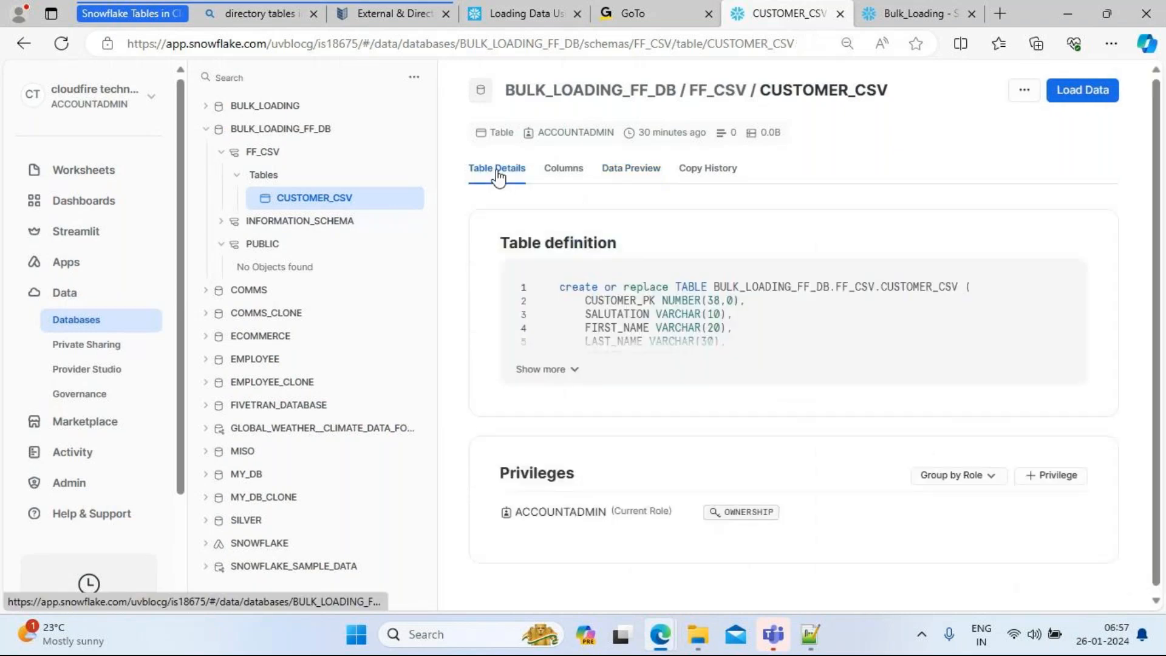
{"action": "left_click", "coordinate": [559, 176]}
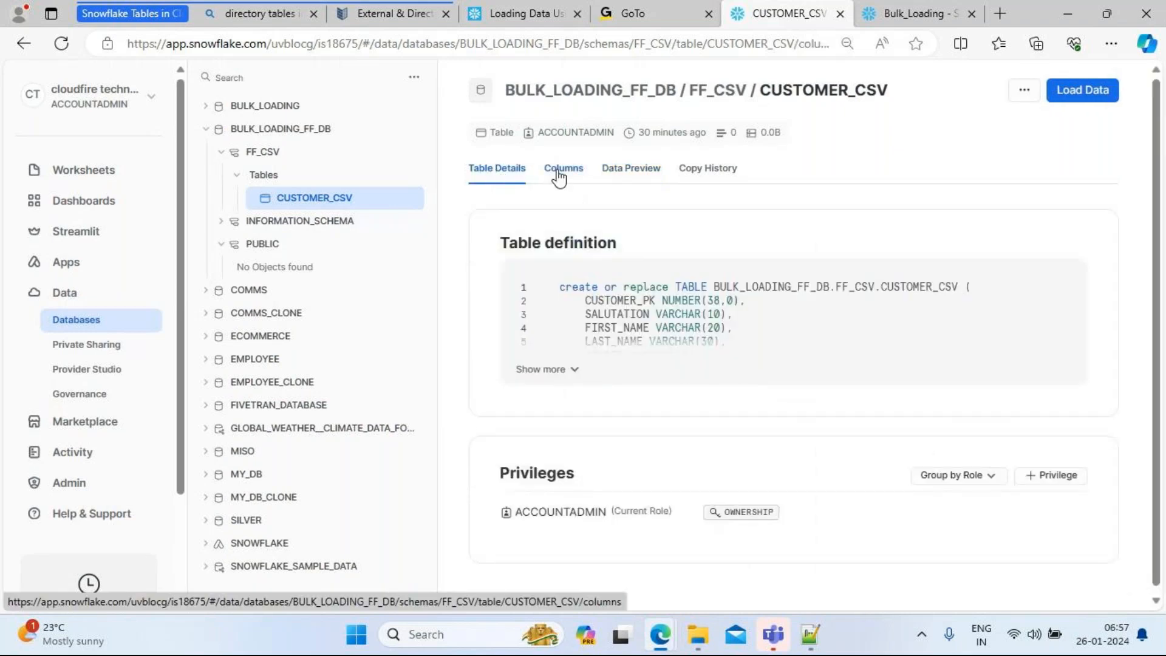
{"action": "left_click", "coordinate": [621, 175]}
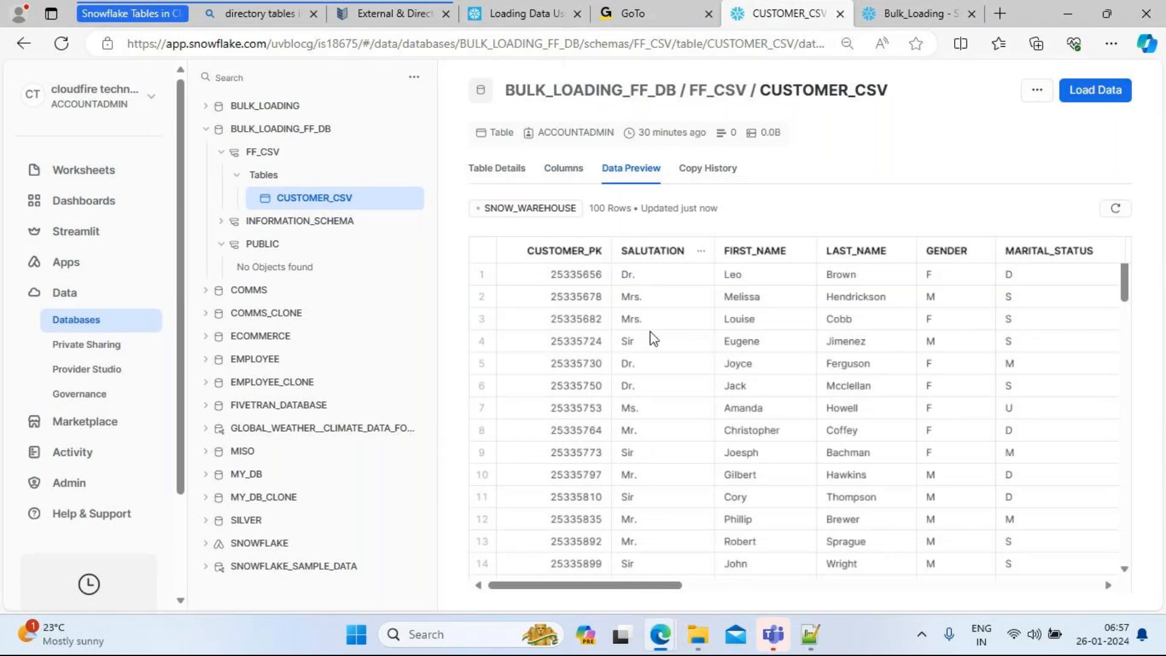
{"action": "left_click", "coordinate": [709, 172]}
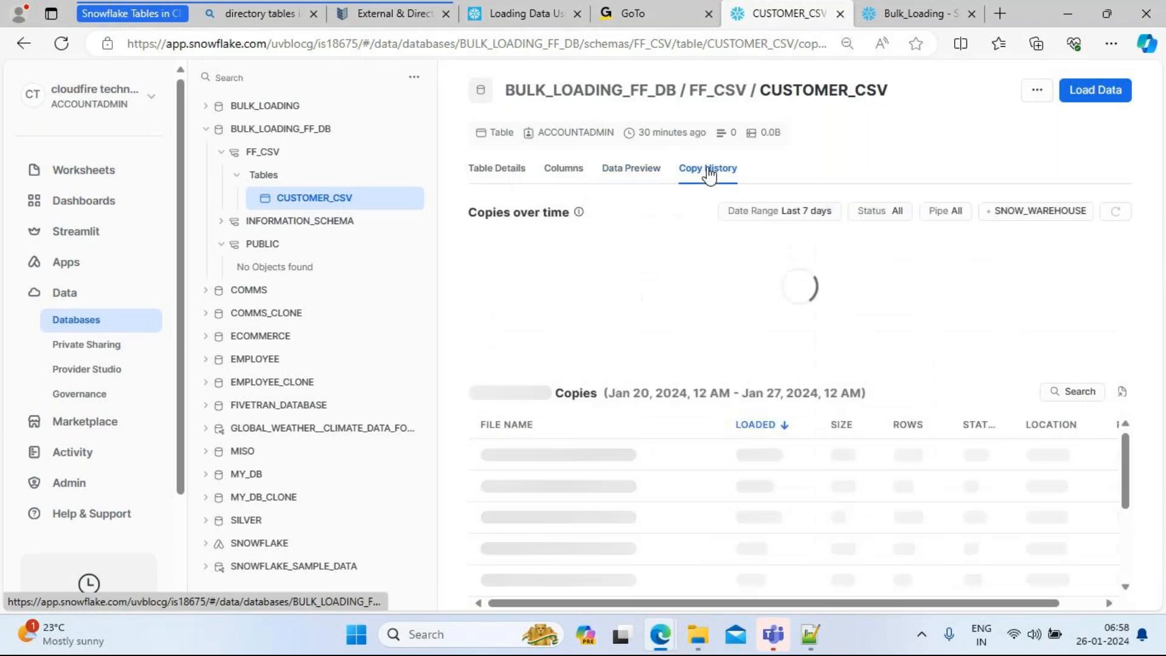
{"action": "mouse_move", "coordinate": [1067, 327]}
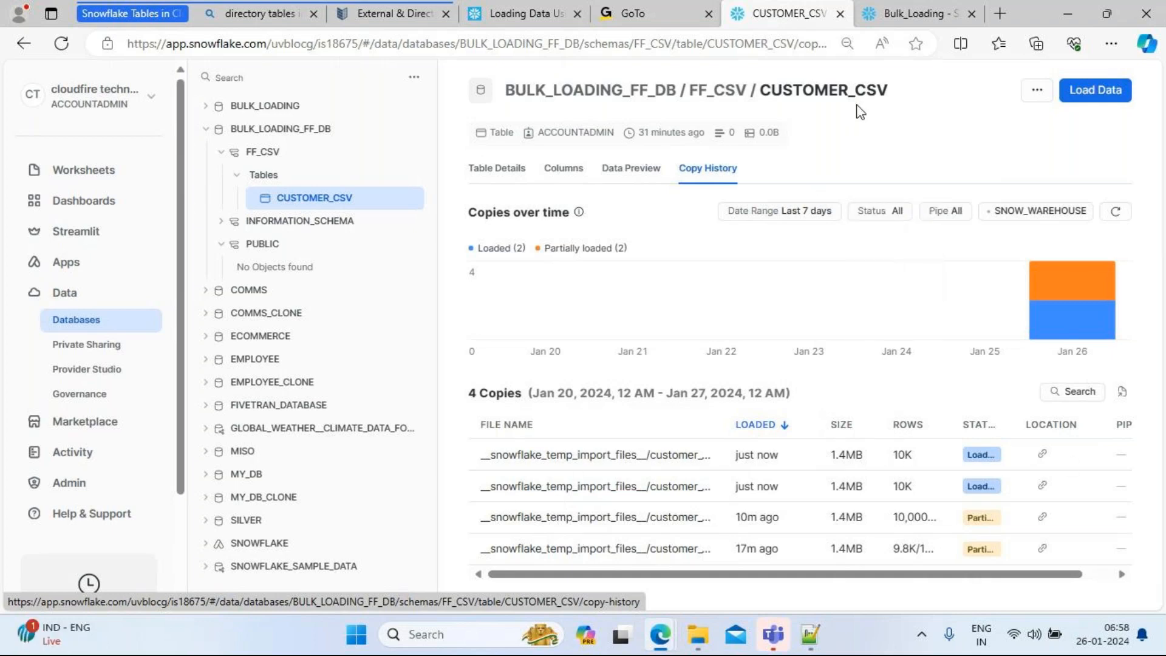
{"action": "left_click", "coordinate": [897, 13]}
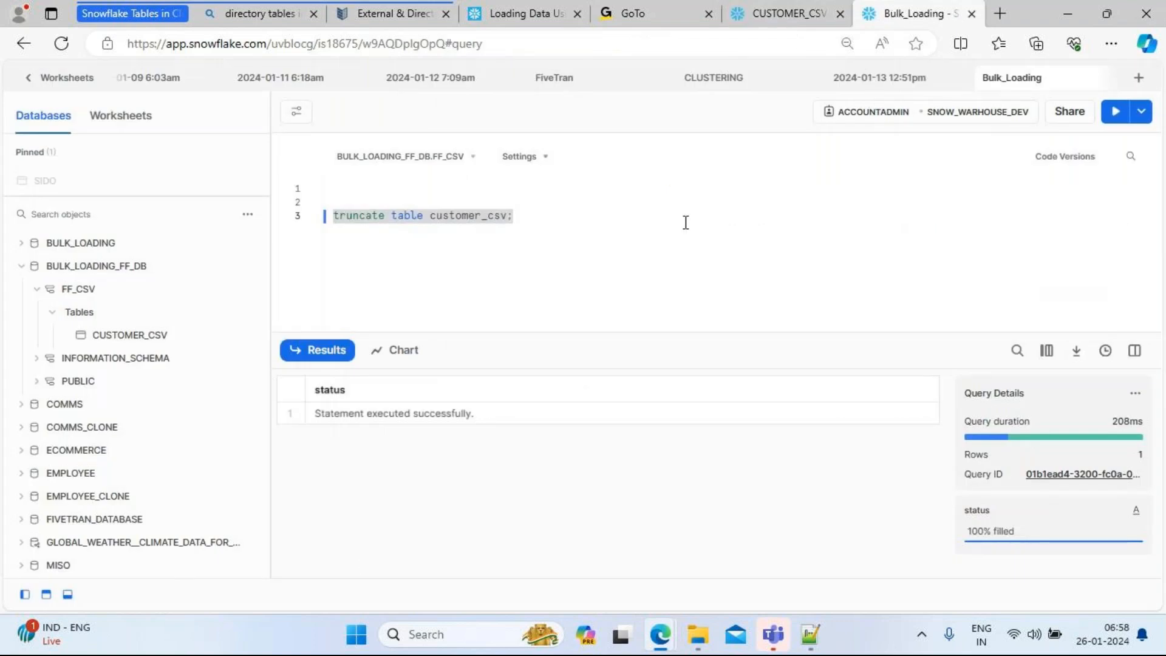
Step: Write and run select count(*) from customer_csv; to confirm it holds 20000 rows
{"action": "left_click", "coordinate": [556, 215]}
{"action": "key", "text": "Return"}
{"action": "key", "text": "Return"}
{"action": "key", "text": "Return"}
{"action": "key", "text": "Return"}
{"action": "type", "text": "selec"}
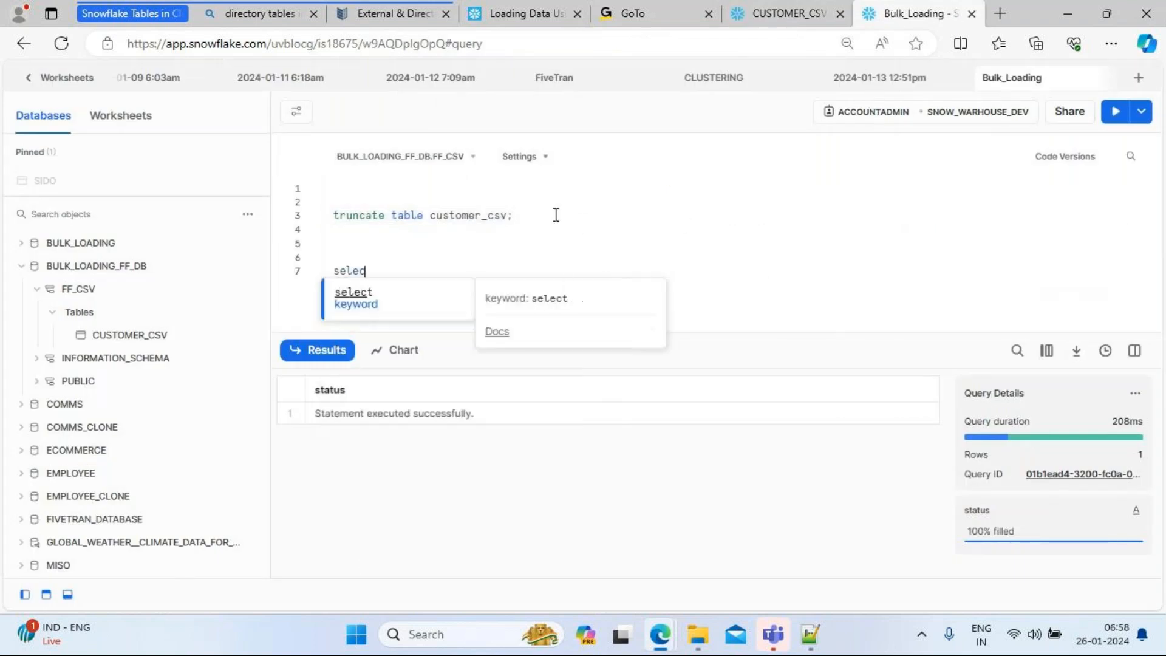
{"action": "type", "text": "t count"}
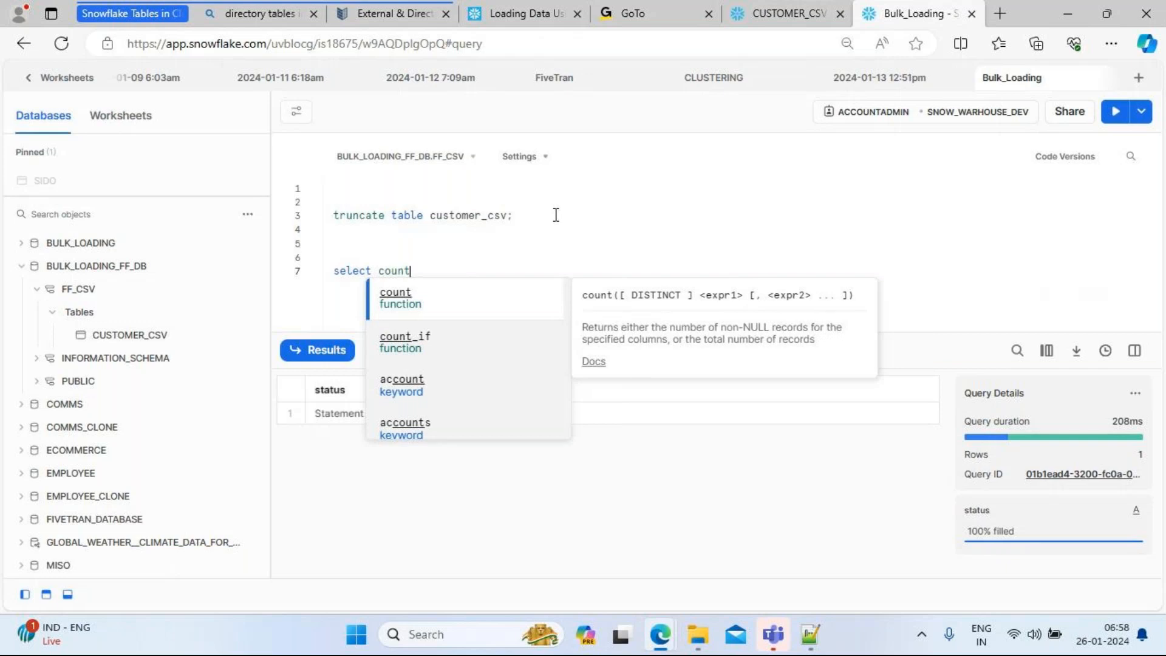
{"action": "type", "text": "(*) fr"}
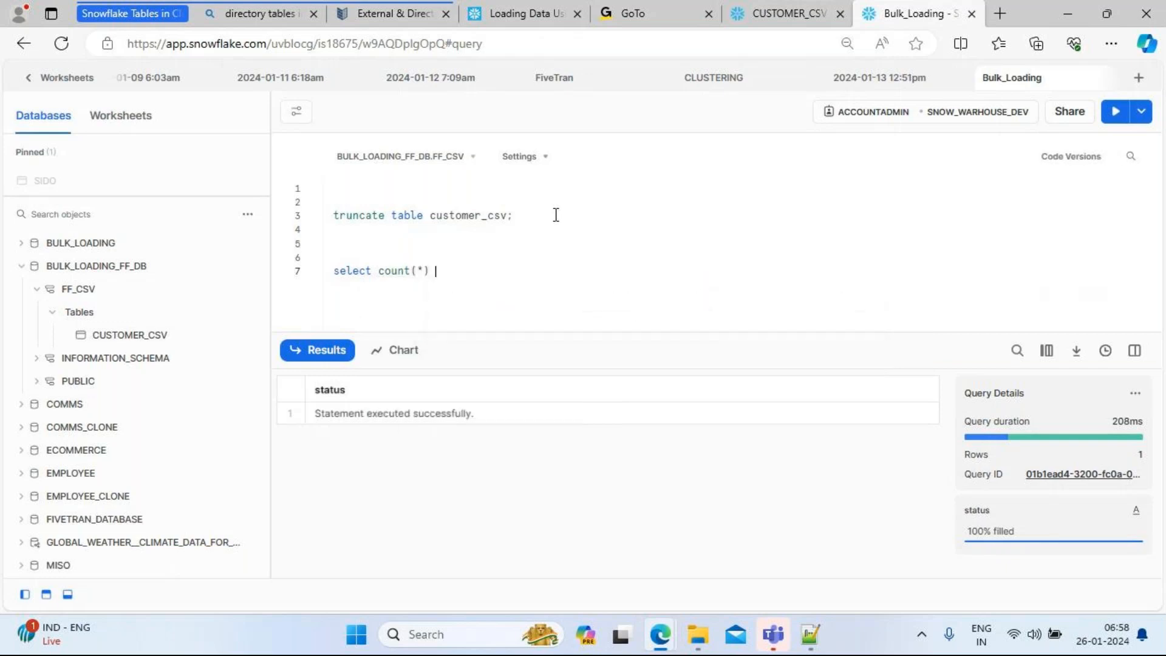
{"action": "type", "text": "om"}
{"action": "type", "text": "customer_csv"}
{"action": "type", "text": ";"}
{"action": "left_click_drag", "start_coordinate": [573, 274], "coordinate": [286, 278]}
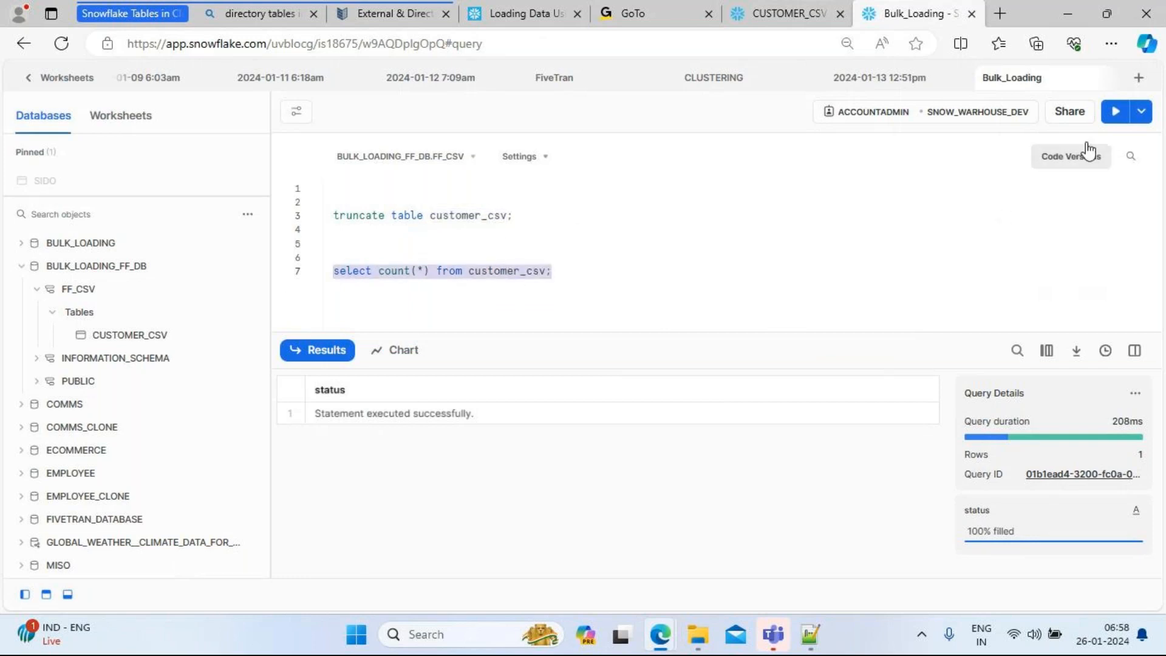
{"action": "left_click", "coordinate": [1116, 111]}
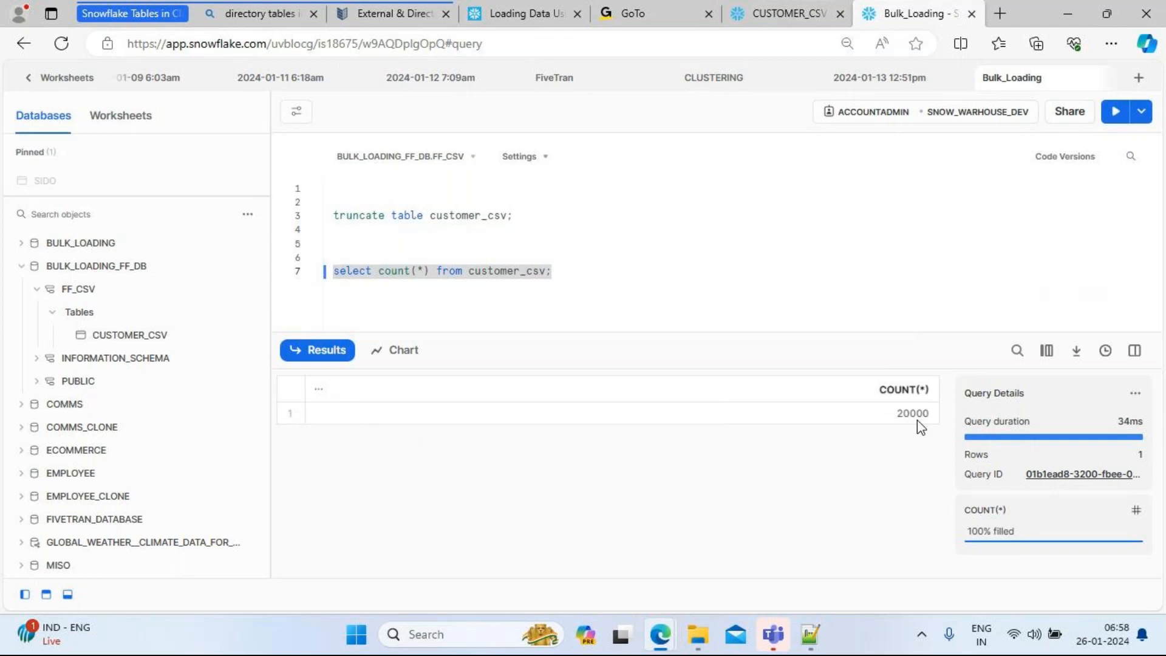
Step: Add the comment '--- how to use named file formats in snowsight', then run truncate table customer_csv
{"action": "left_click", "coordinate": [655, 272]}
{"action": "key", "text": "Return"}
{"action": "key", "text": "Return"}
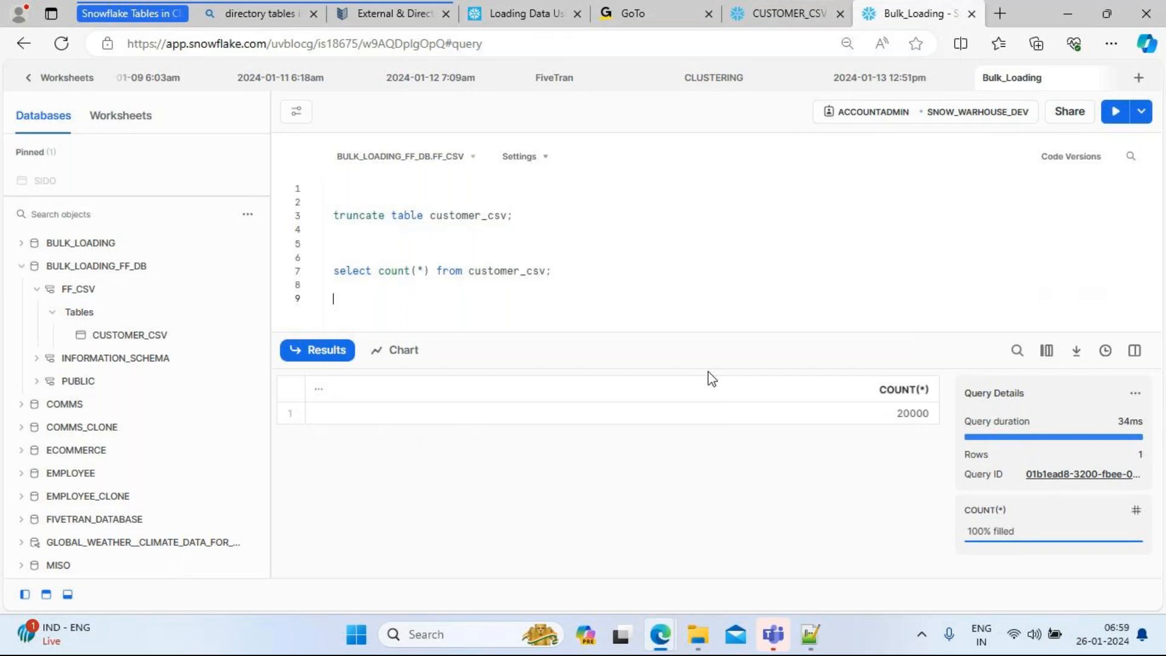
{"action": "key", "text": "Return"}
{"action": "type", "text": "--- ho"}
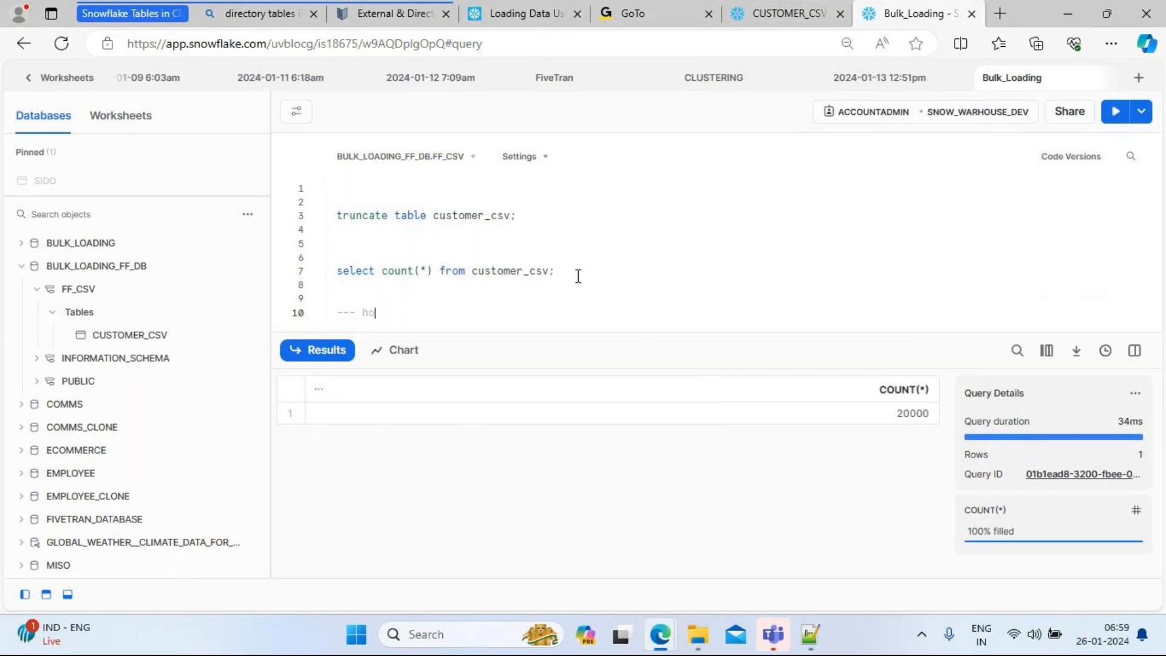
{"action": "type", "text": "w to use named file formats in snow sight"}
{"action": "key", "text": "Return"}
{"action": "key", "text": "Return"}
{"action": "key", "text": "Return"}
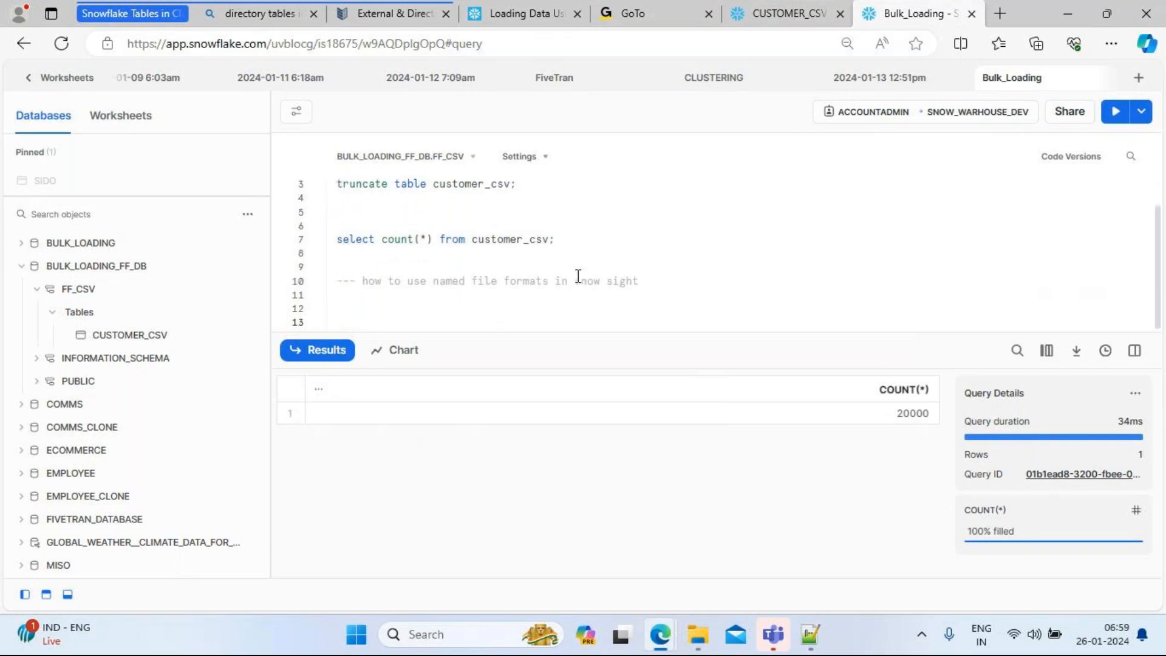
{"action": "left_click", "coordinate": [607, 283]}
{"action": "key", "text": "BackSpace"}
{"action": "left_click_drag", "start_coordinate": [536, 189], "coordinate": [323, 220]}
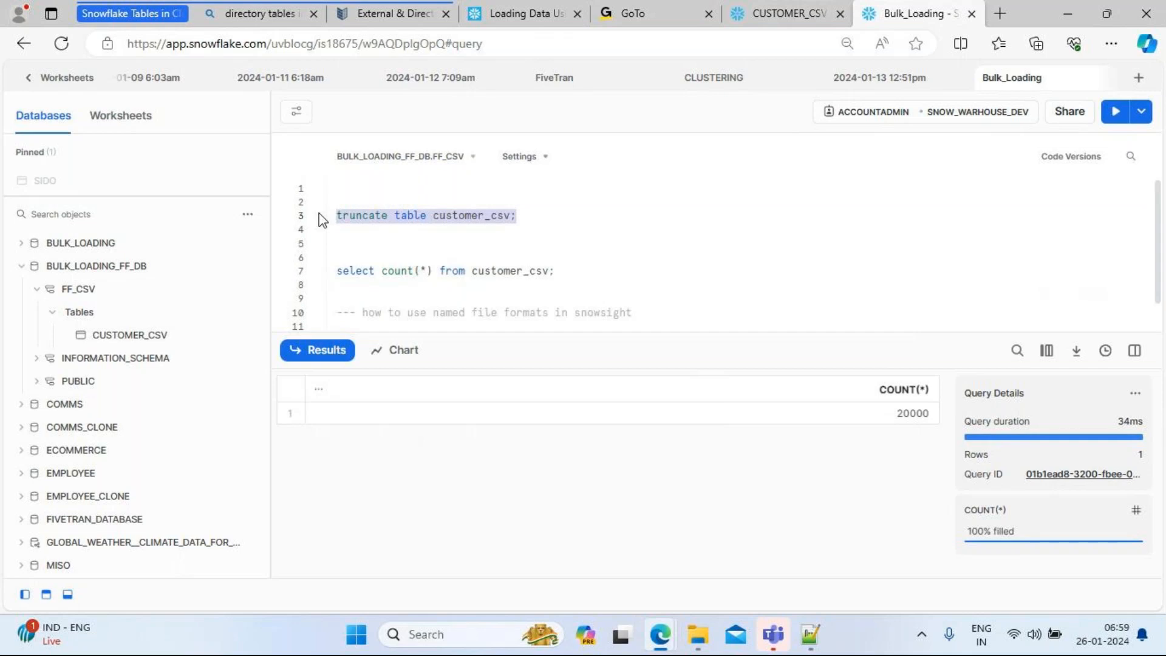
{"action": "left_click", "coordinate": [1115, 115]}
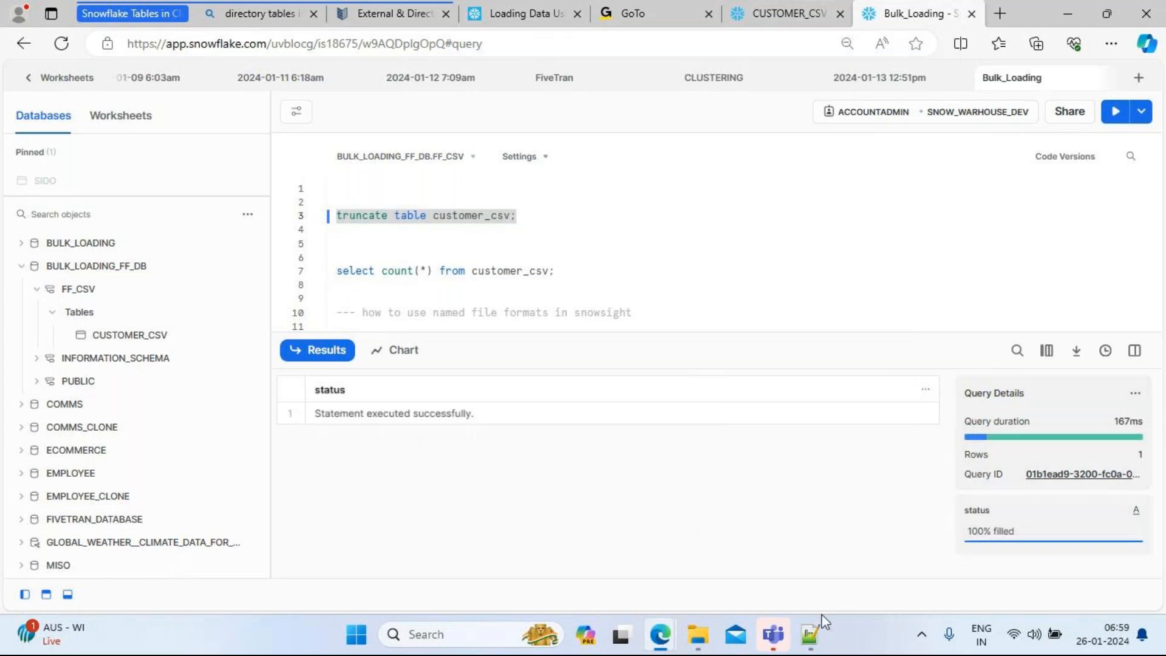
Step: Scroll Scripts_1.sql down to the customer_csv_ff and customer_csv_ff2 file format definitions, then bring up the 10k folder
{"action": "left_click", "coordinate": [809, 642]}
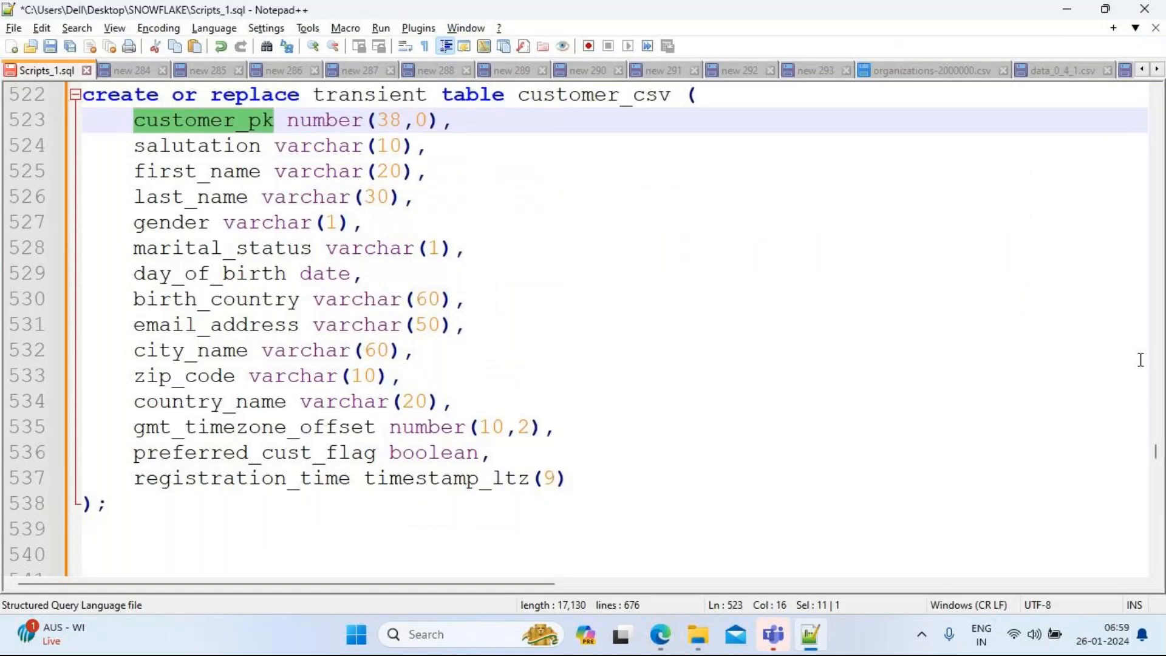
{"action": "key", "text": "Down"}
{"action": "key", "text": "Down"}
{"action": "key", "text": "Down"}
{"action": "key", "text": "Down"}
{"action": "key", "text": "Down"}
{"action": "key", "text": "Down"}
{"action": "key", "text": "Down"}
{"action": "key", "text": "Down"}
{"action": "key", "text": "Down"}
{"action": "key", "text": "Down"}
{"action": "key", "text": "Down"}
{"action": "key", "text": "Down"}
{"action": "key", "text": "Down"}
{"action": "key", "text": "Down"}
{"action": "key", "text": "Down"}
{"action": "key", "text": "Down"}
{"action": "key", "text": "Down"}
{"action": "key", "text": "Down"}
{"action": "key", "text": "Down"}
{"action": "key", "text": "Down"}
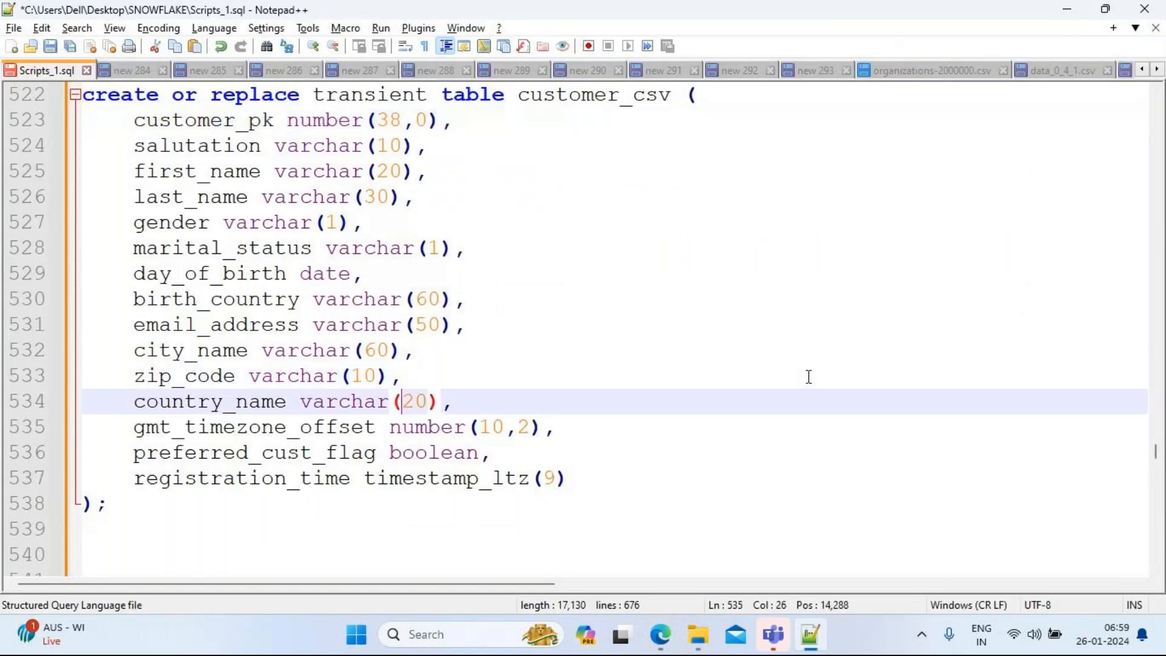
{"action": "key", "text": "End"}
{"action": "key", "text": "Down"}
{"action": "key", "text": "Down"}
{"action": "key", "text": "Down"}
{"action": "key", "text": "Down"}
{"action": "key", "text": "Down"}
{"action": "key", "text": "Down"}
{"action": "key", "text": "Down"}
{"action": "key", "text": "Down"}
{"action": "key", "text": "Down"}
{"action": "key", "text": "Down"}
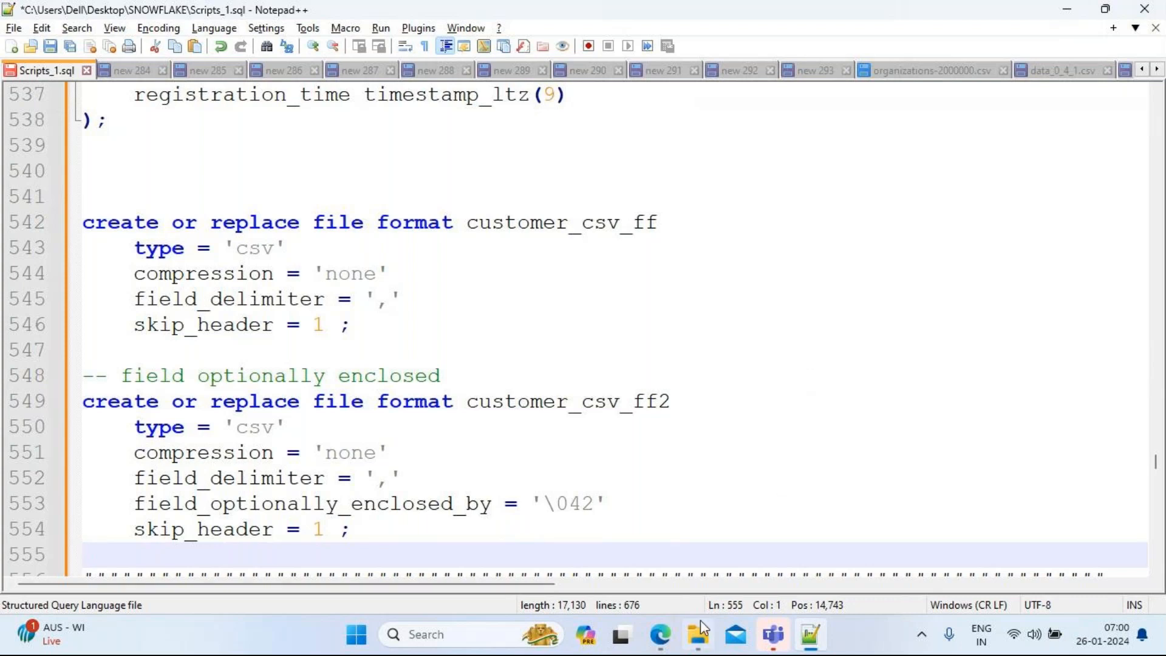
{"action": "mouse_move", "coordinate": [700, 621]}
{"action": "left_click", "coordinate": [702, 573]}
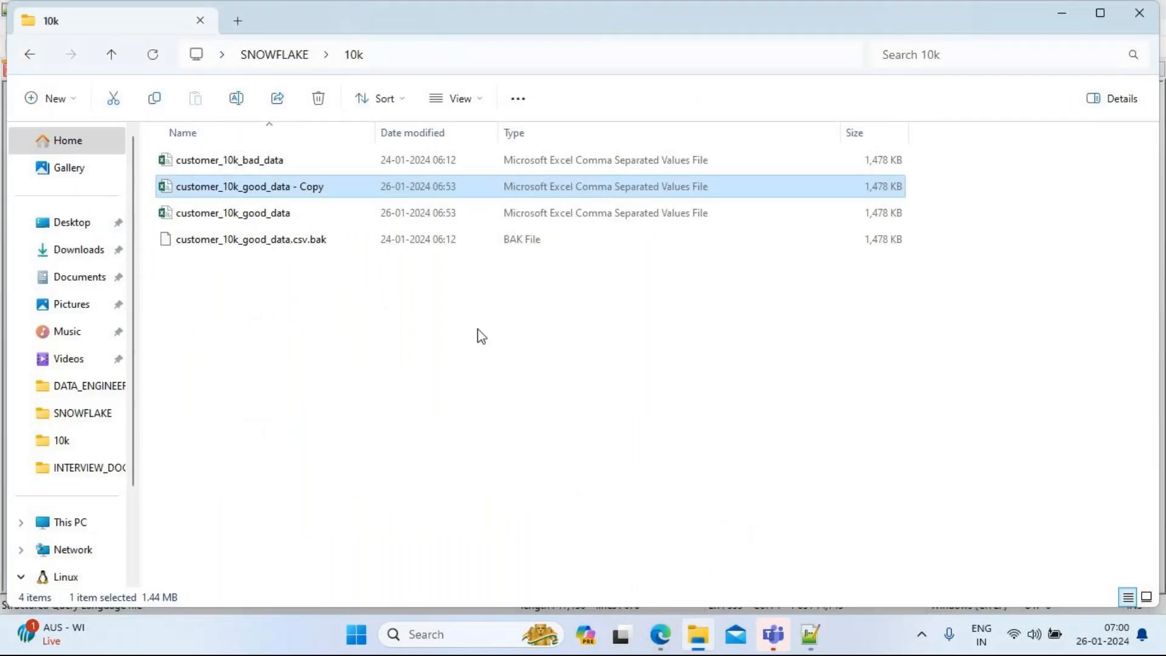
Step: Switch from the 10k folder back to Scripts_1.sql in Notepad++
{"action": "key", "text": "alt+Tab"}
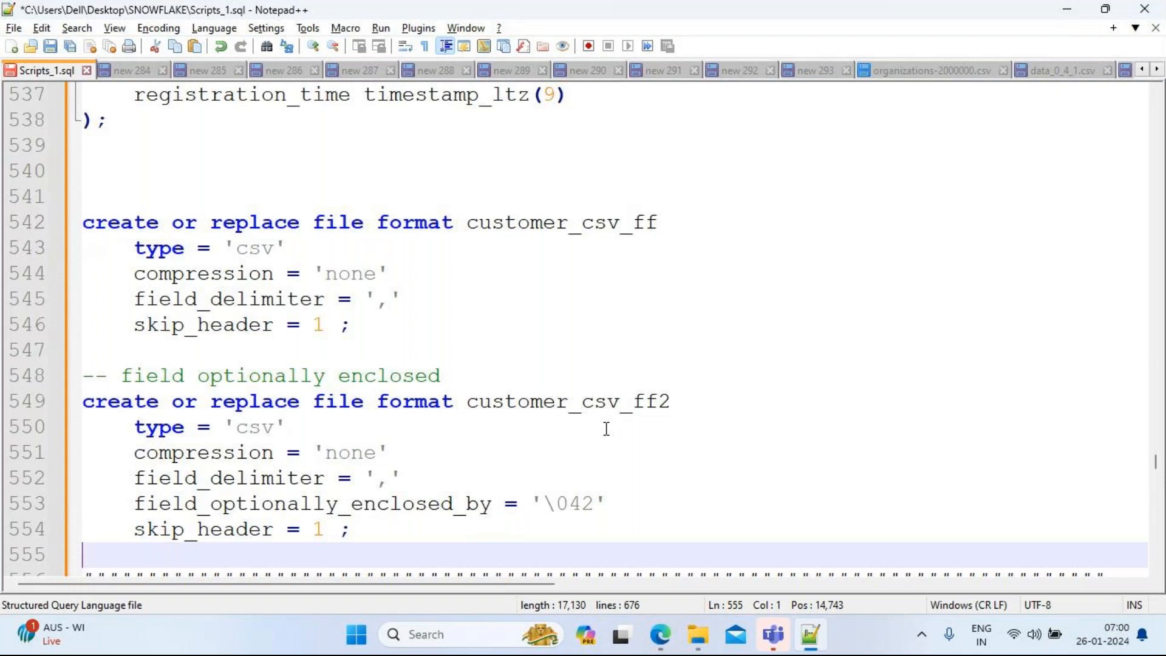
Step: Compare the customer_csv_ff (lines 542–546) and customer_csv_ff2 (lines 549–554) definitions, then return to the 10k folder
{"action": "left_click_drag", "start_coordinate": [375, 333], "coordinate": [50, 229]}
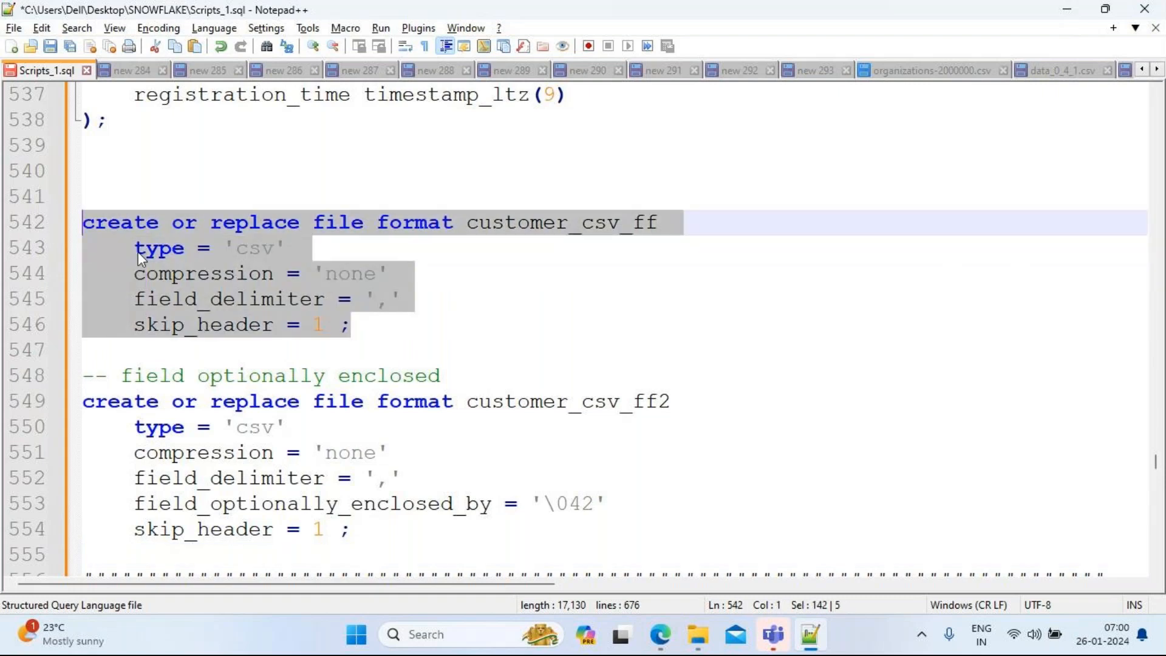
{"action": "left_click", "coordinate": [369, 530]}
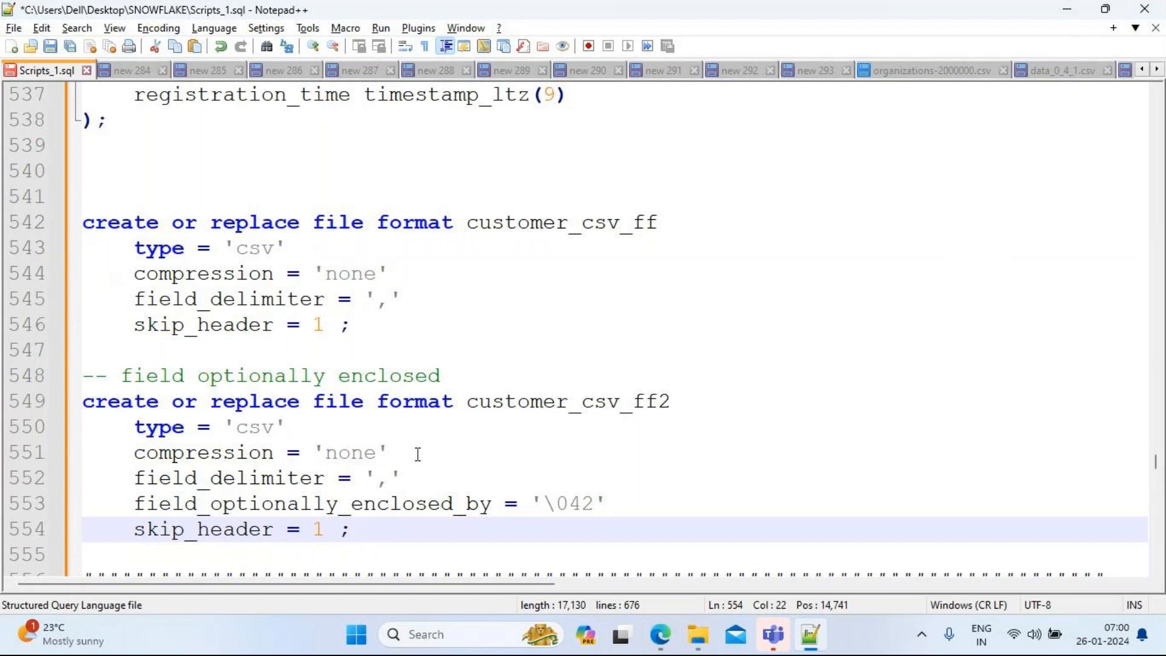
{"action": "left_click_drag", "start_coordinate": [358, 326], "coordinate": [82, 222]}
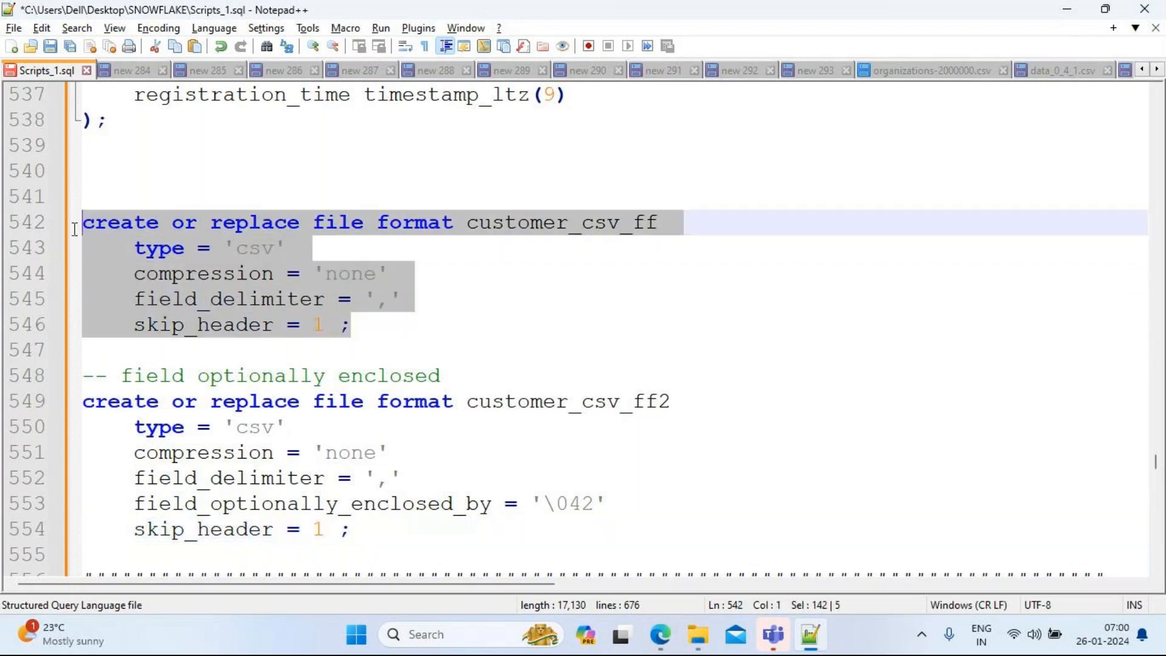
{"action": "left_click_drag", "start_coordinate": [351, 529], "coordinate": [80, 405]}
{"action": "left_click_drag", "start_coordinate": [361, 328], "coordinate": [53, 233]}
{"action": "left_click", "coordinate": [416, 549]}
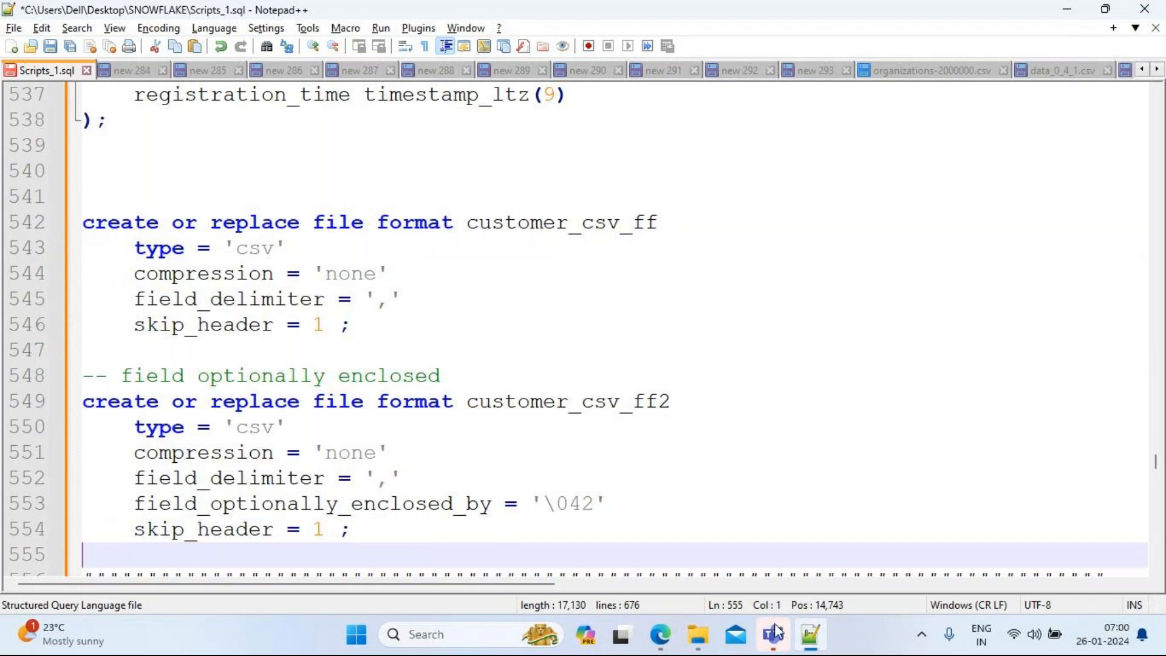
{"action": "mouse_move", "coordinate": [700, 635]}
{"action": "left_click", "coordinate": [713, 549]}
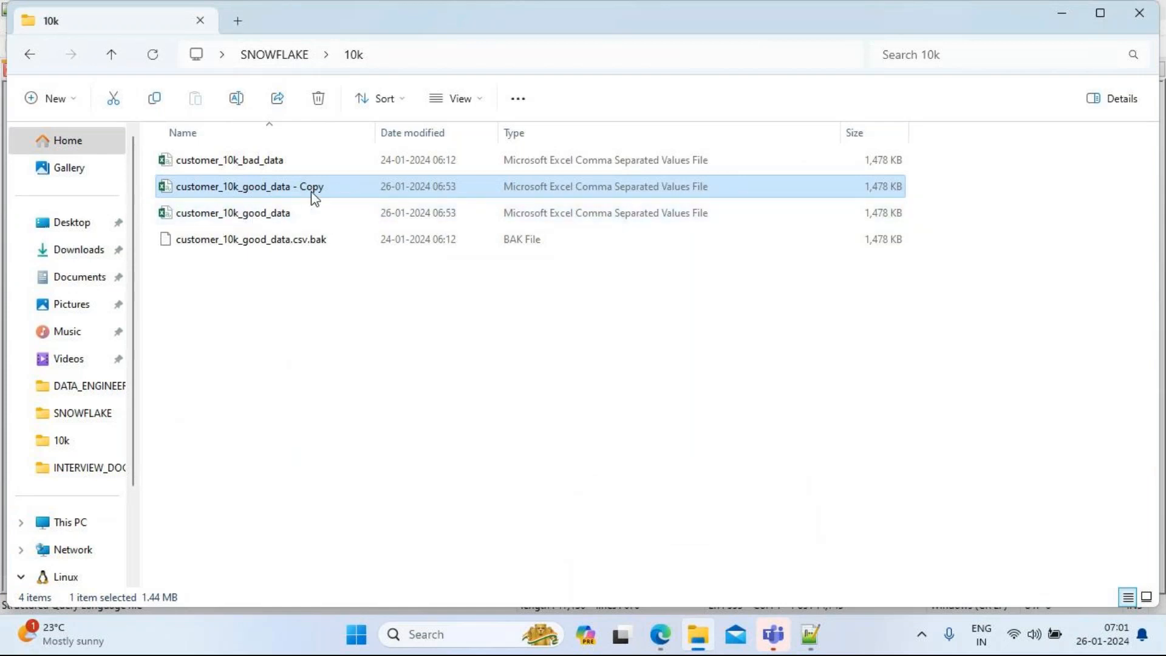
Step: Minimize and restore the 10k folder window, then open customer_10k_good_data in Excel
{"action": "left_click", "coordinate": [1061, 14]}
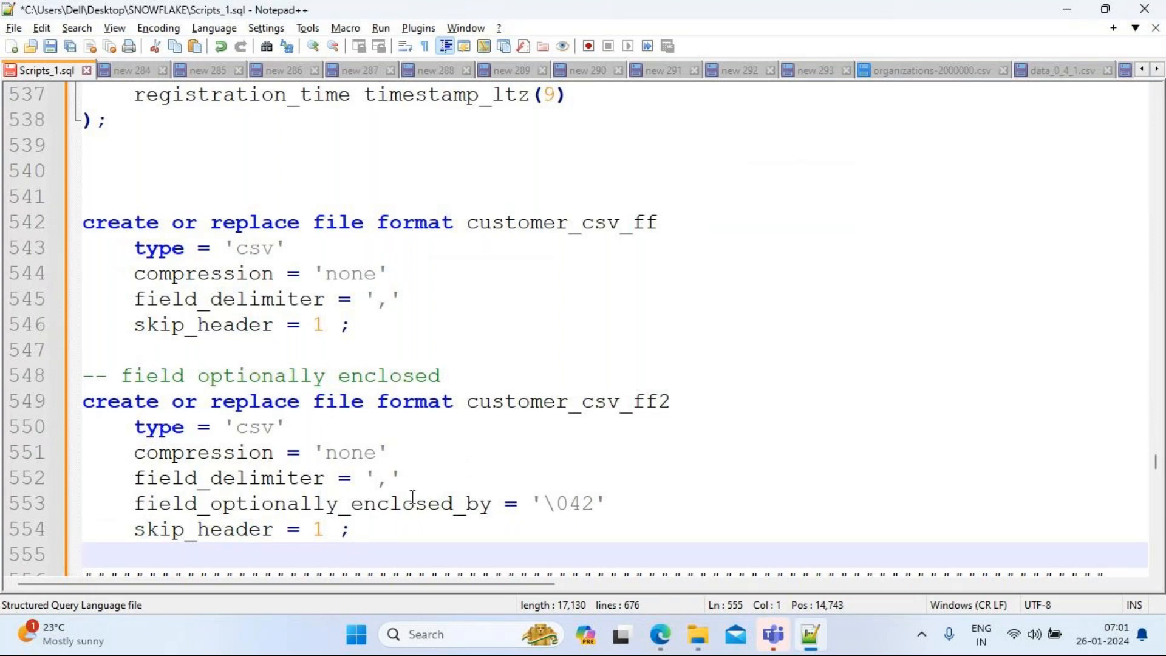
{"action": "mouse_move", "coordinate": [791, 648]}
{"action": "mouse_move", "coordinate": [692, 642]}
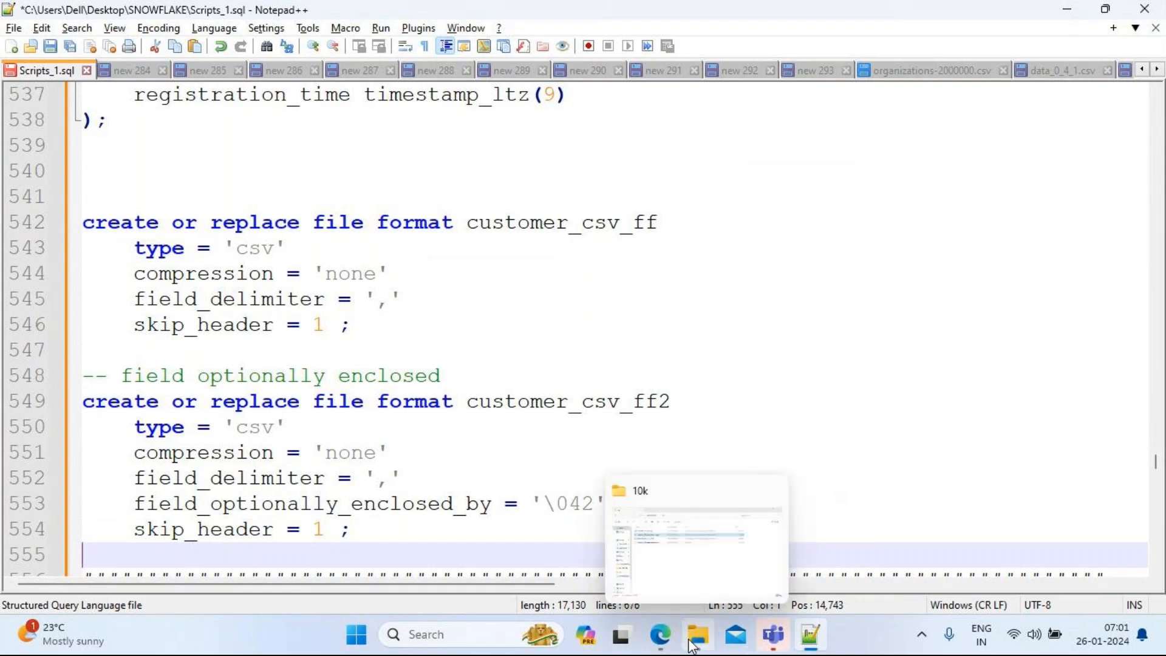
{"action": "left_click", "coordinate": [676, 557]}
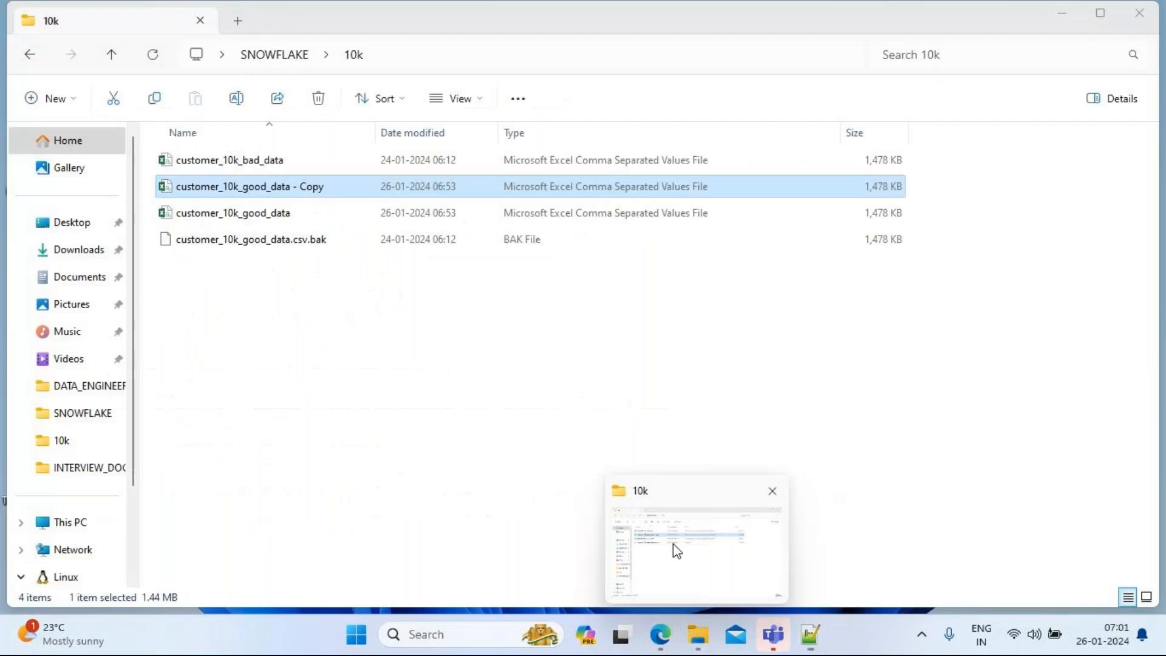
{"action": "double_click", "coordinate": [294, 213]}
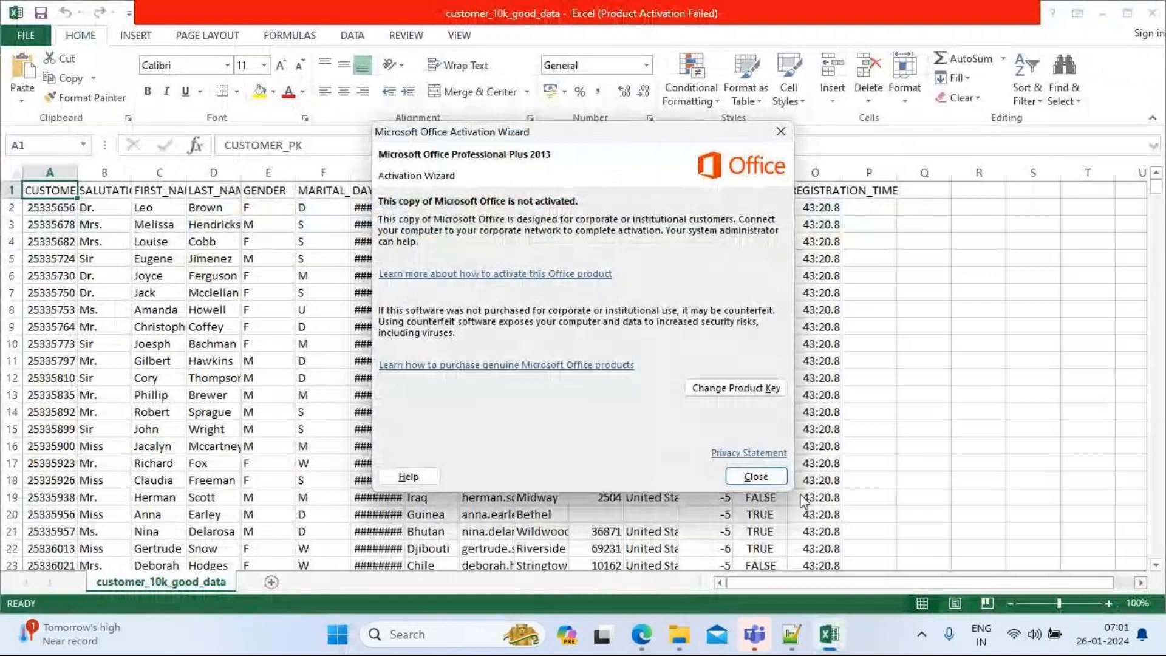
Step: Dismiss the Office activation notice and autofit every column width in the sheet
{"action": "left_click", "coordinate": [767, 475]}
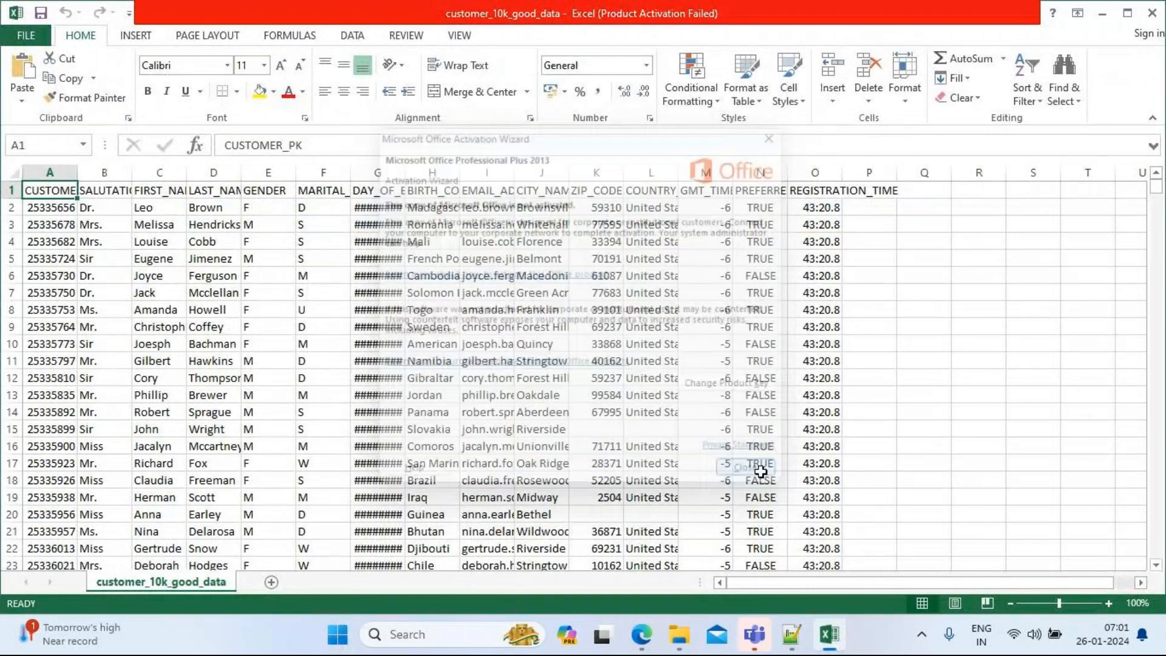
{"action": "left_click", "coordinate": [6, 174]}
{"action": "double_click", "coordinate": [77, 173]}
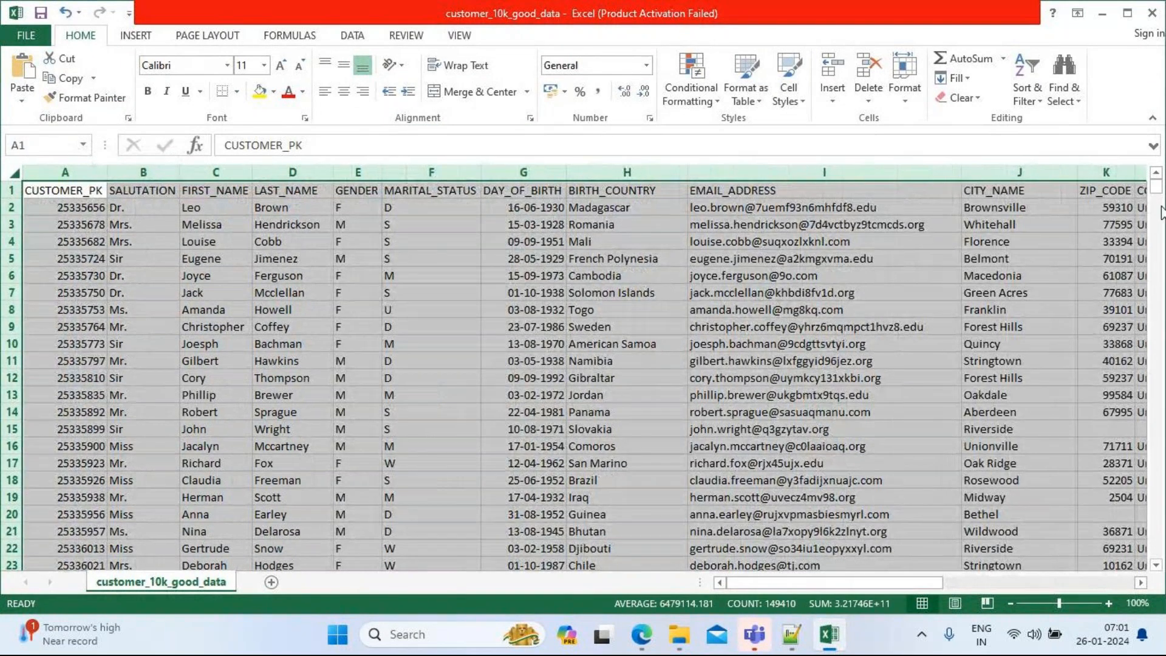
{"action": "left_click_drag", "start_coordinate": [1157, 191], "coordinate": [1163, 399]}
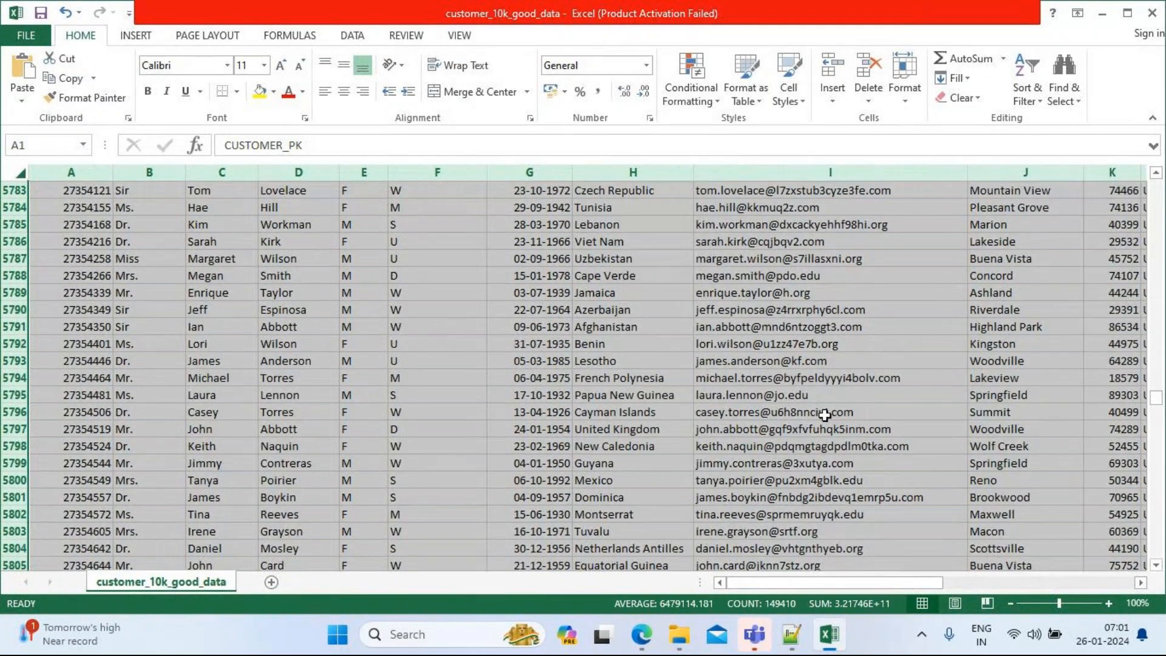
{"action": "mouse_move", "coordinate": [827, 584]}
{"action": "left_mouse_down"}
{"action": "mouse_move", "coordinate": [995, 578]}
{"action": "mouse_move", "coordinate": [827, 582]}
{"action": "left_mouse_up"}
Step: Search for a comma to locate Moldova, Republic Of in cell H5861
{"action": "left_click", "coordinate": [408, 327]}
{"action": "key", "text": "ctrl+f"}
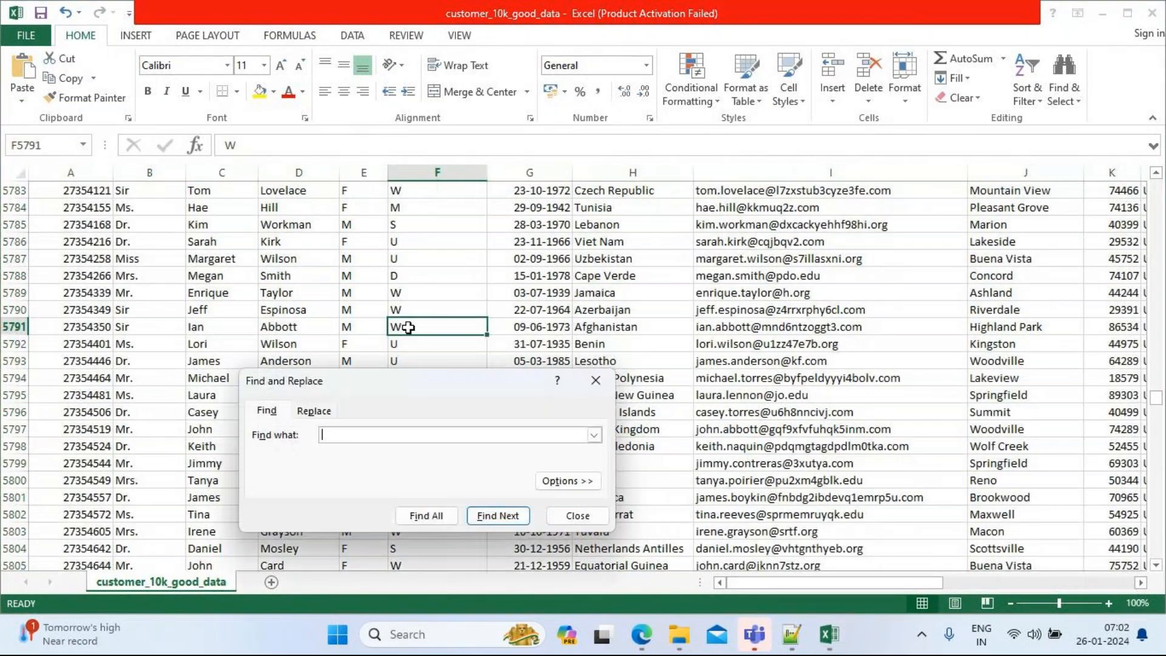
{"action": "type", "text": ","}
{"action": "key", "text": "Return"}
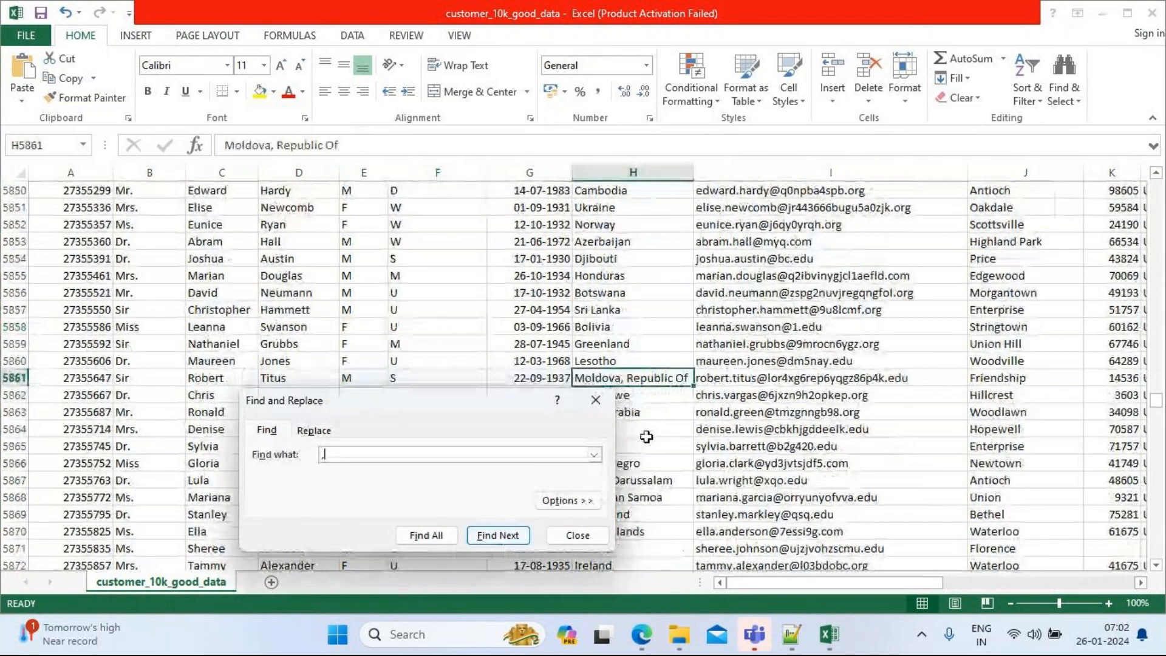
{"action": "left_click", "coordinate": [596, 401]}
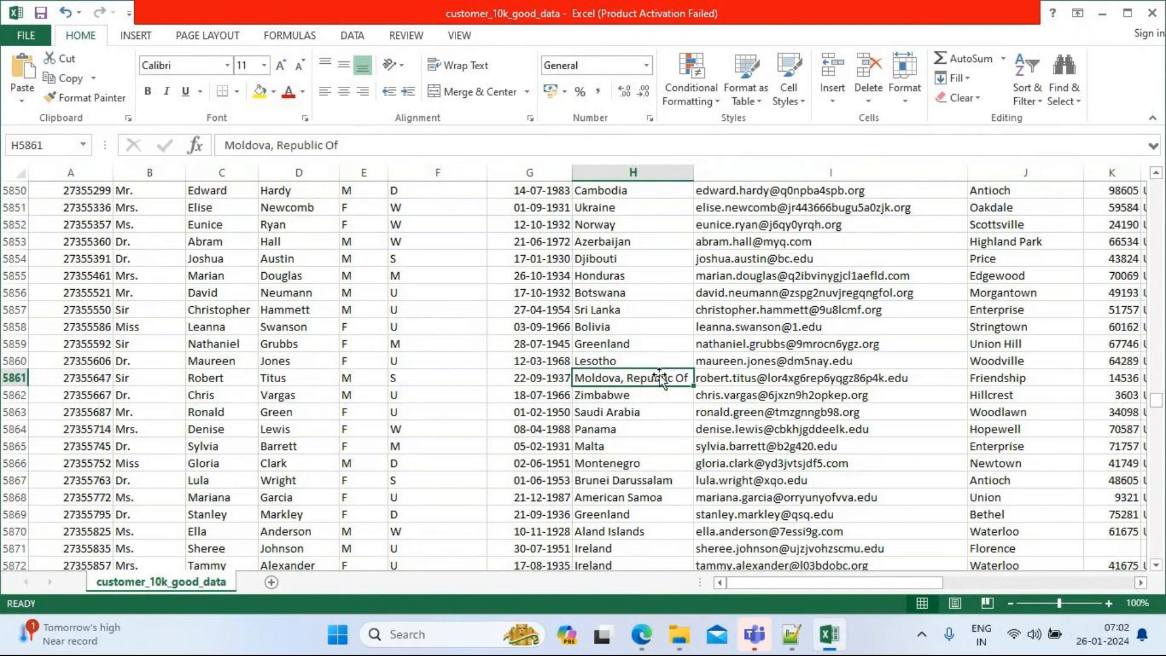
Step: Widen column H to about 33 to fit country names, checking the customer_csv_ff statement in Notepad++
{"action": "left_click_drag", "start_coordinate": [694, 173], "coordinate": [787, 176]}
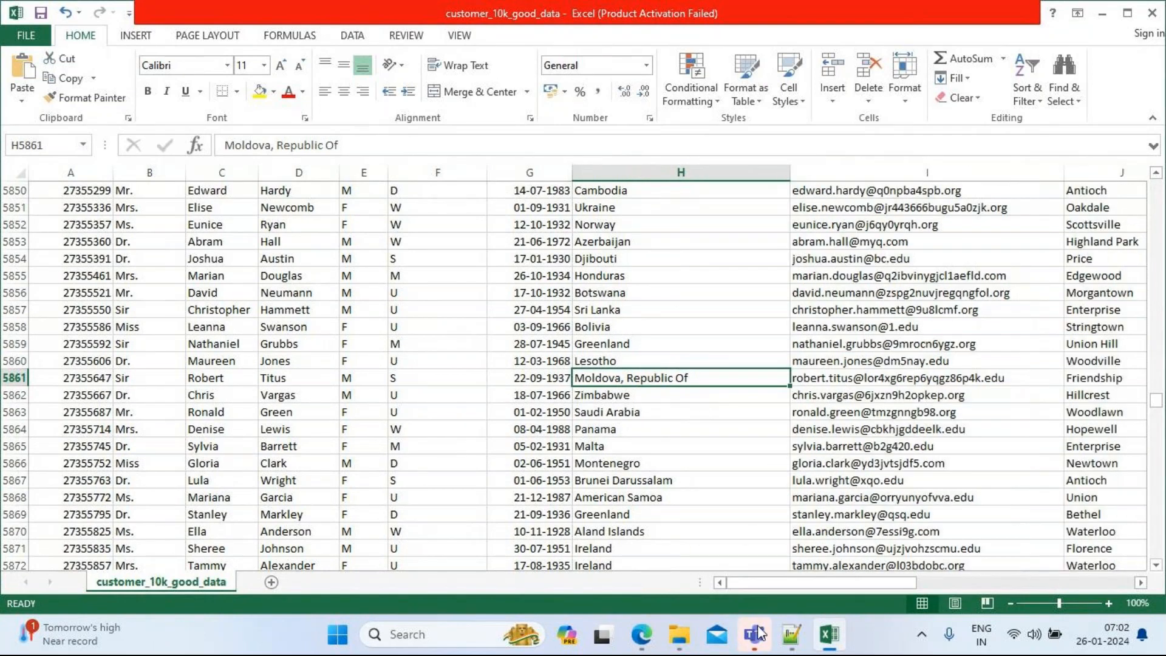
{"action": "left_click", "coordinate": [783, 643]}
{"action": "left_click_drag", "start_coordinate": [351, 325], "coordinate": [70, 229]}
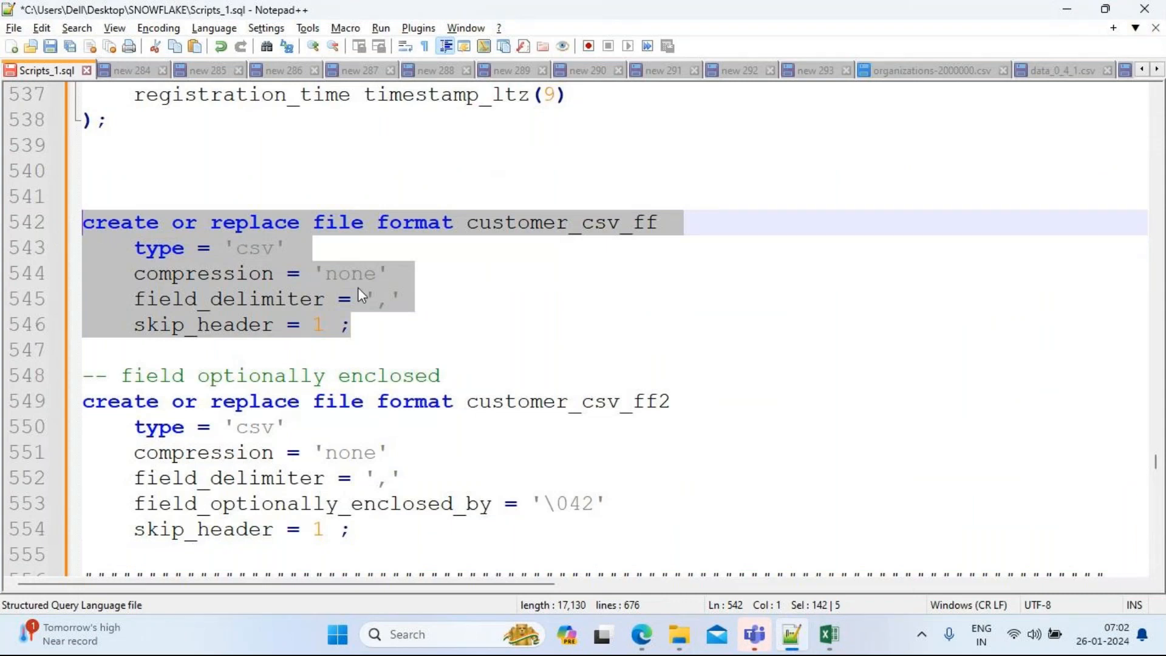
{"action": "key", "text": "alt+Tab"}
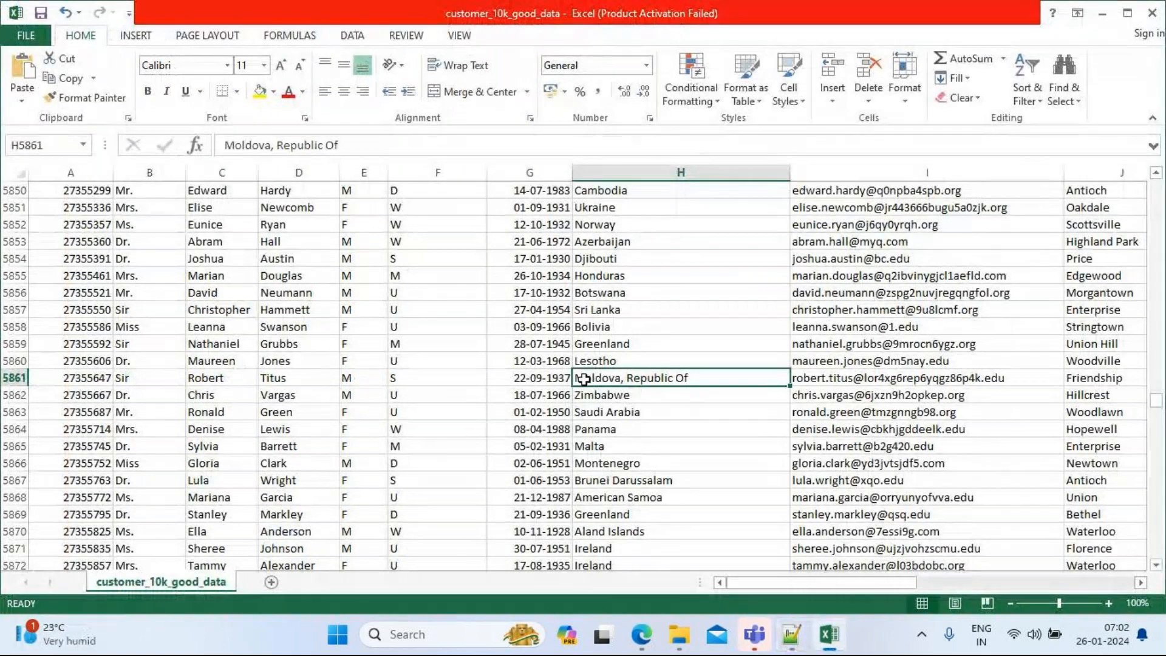
{"action": "key", "text": "alt+Tab"}
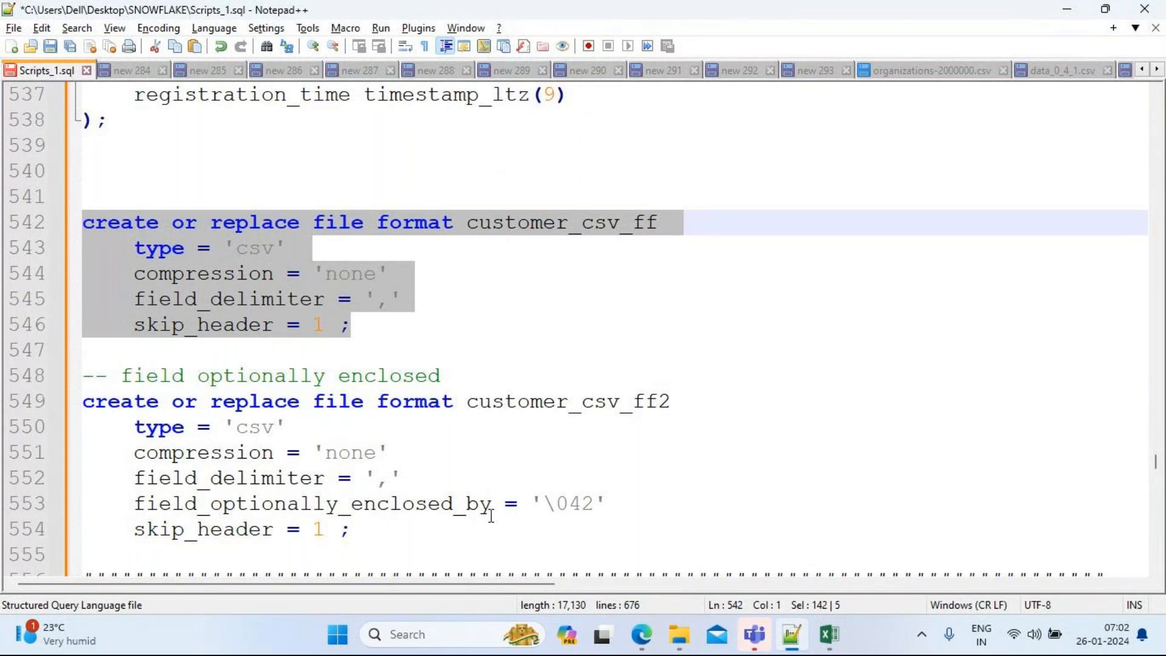
{"action": "key", "text": "alt+Tab"}
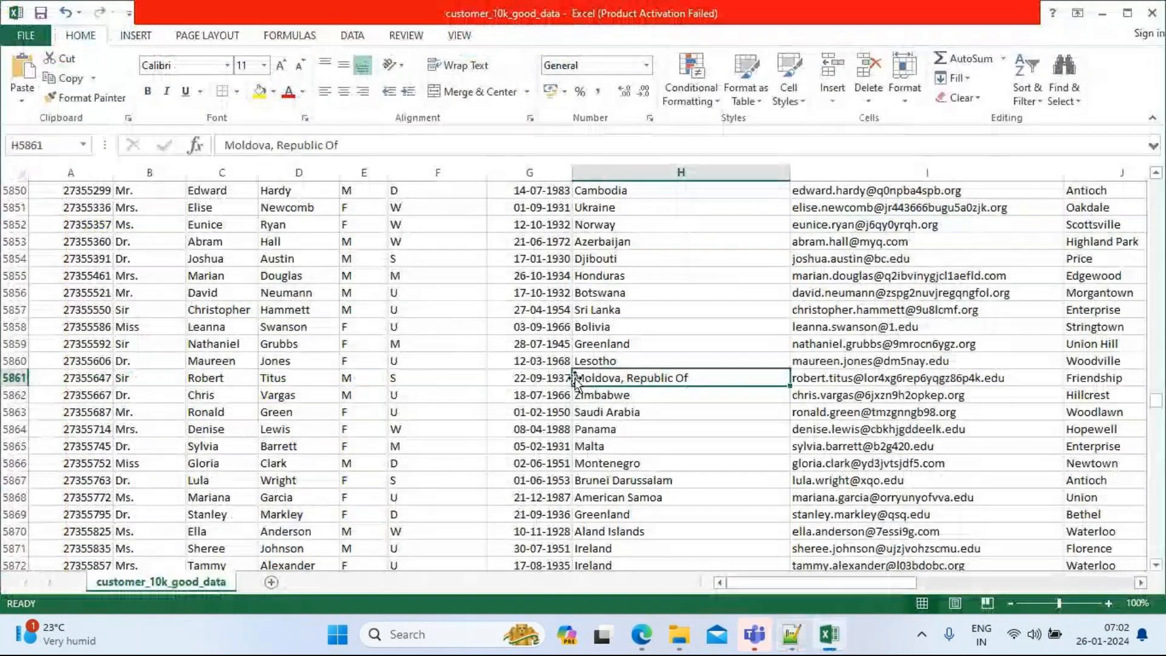
Step: Start editing cell H5861 containing Moldova, Republic Of
{"action": "key", "text": "Home"}
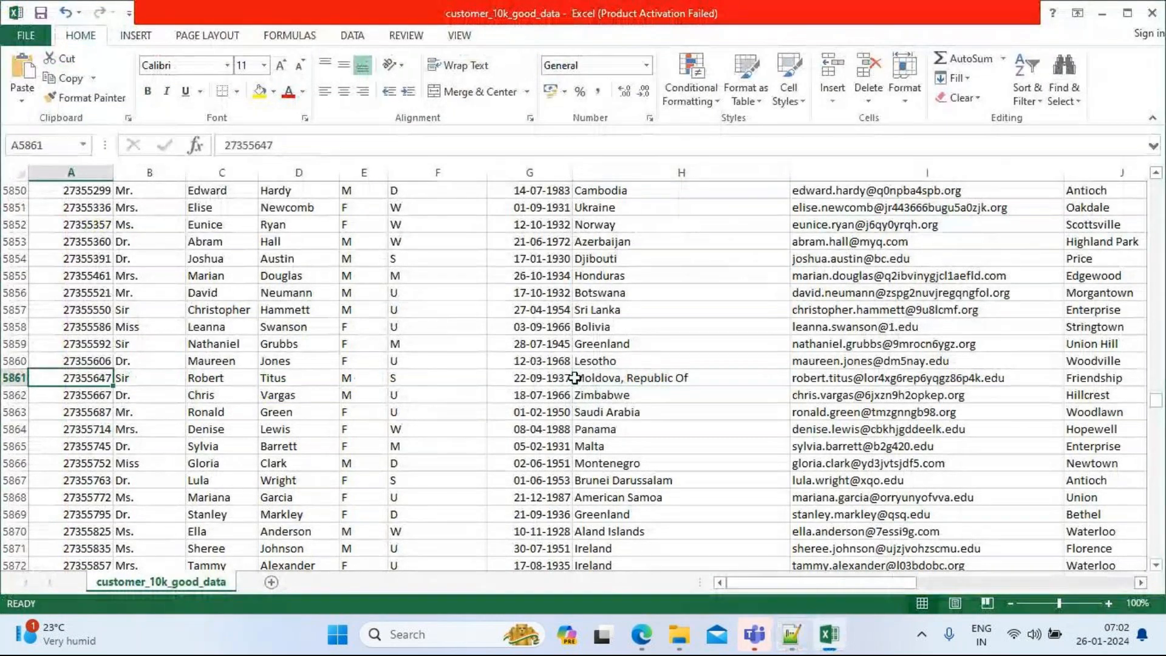
{"action": "left_click", "coordinate": [597, 378]}
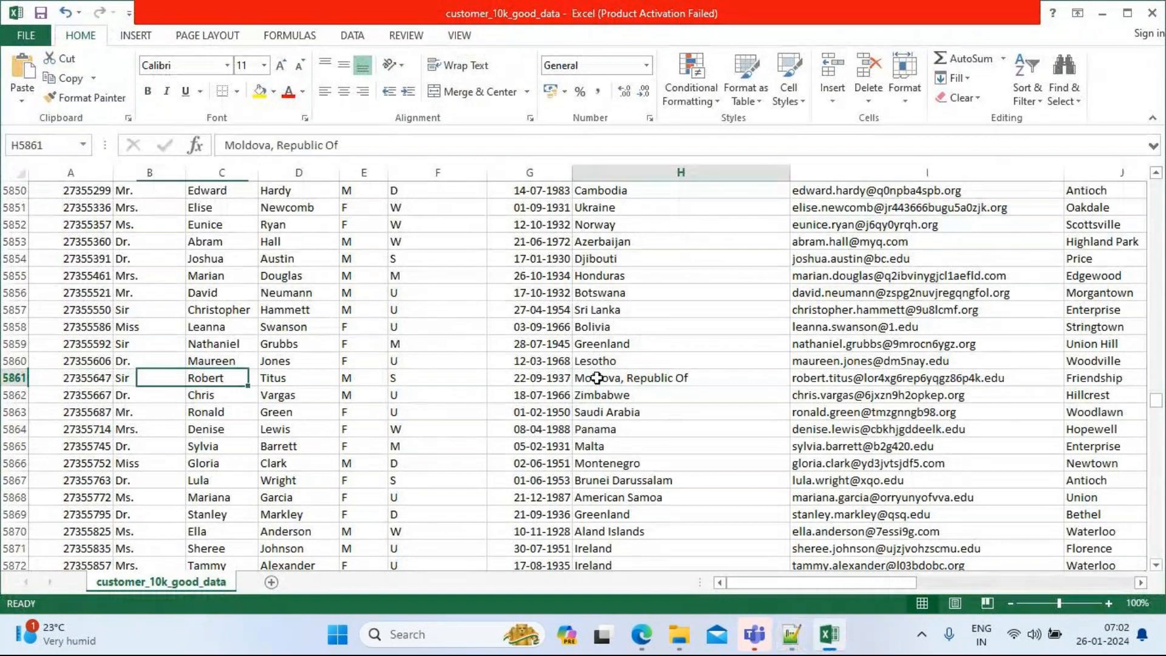
{"action": "double_click", "coordinate": [597, 378]}
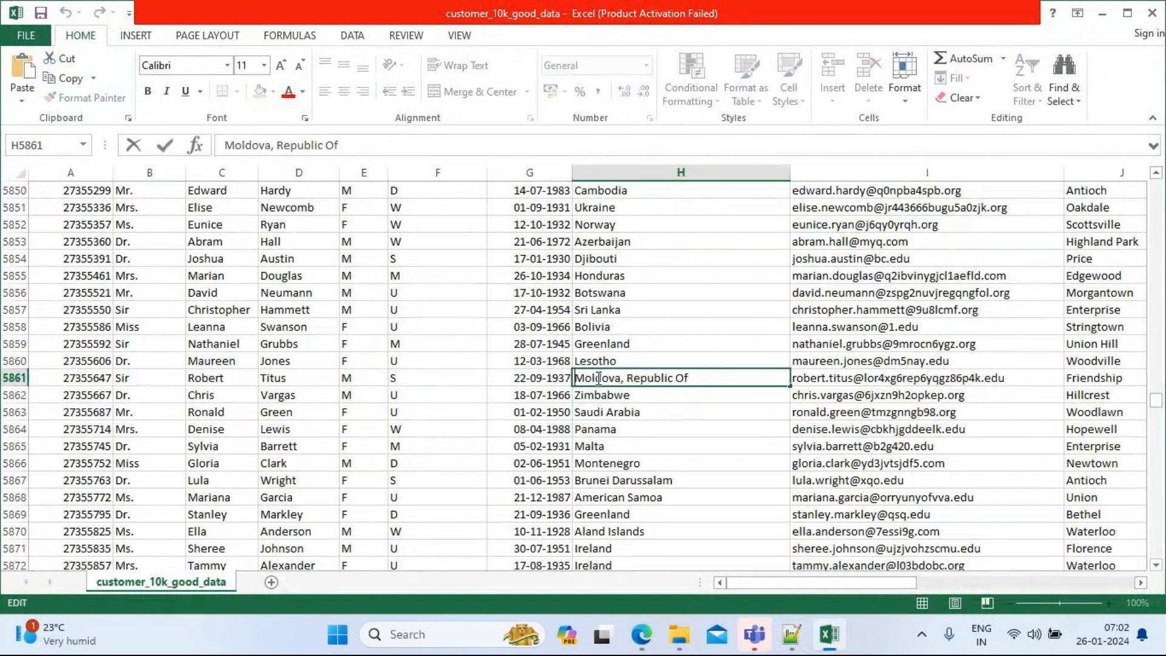
Step: Wrap the H5861 value in double quotes as "Moldova, Republic Of"
{"action": "key", "text": "Home"}
{"action": "type", "text": "\""}
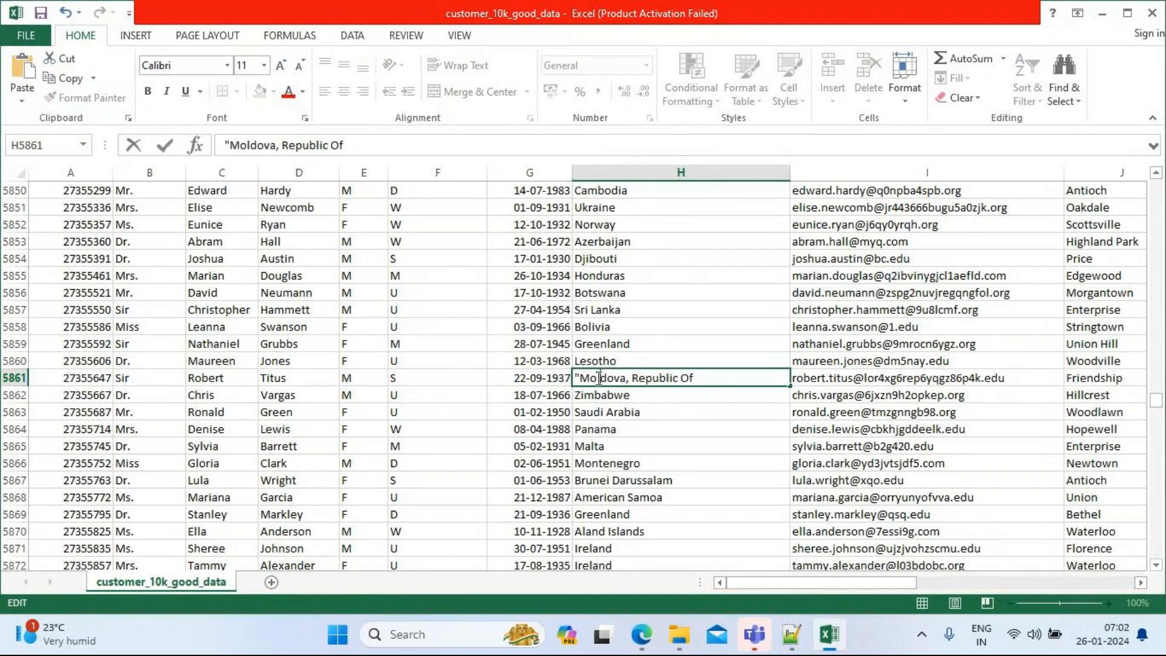
{"action": "key", "text": "End"}
{"action": "type", "text": "\""}
{"action": "left_click", "coordinate": [71, 379]}
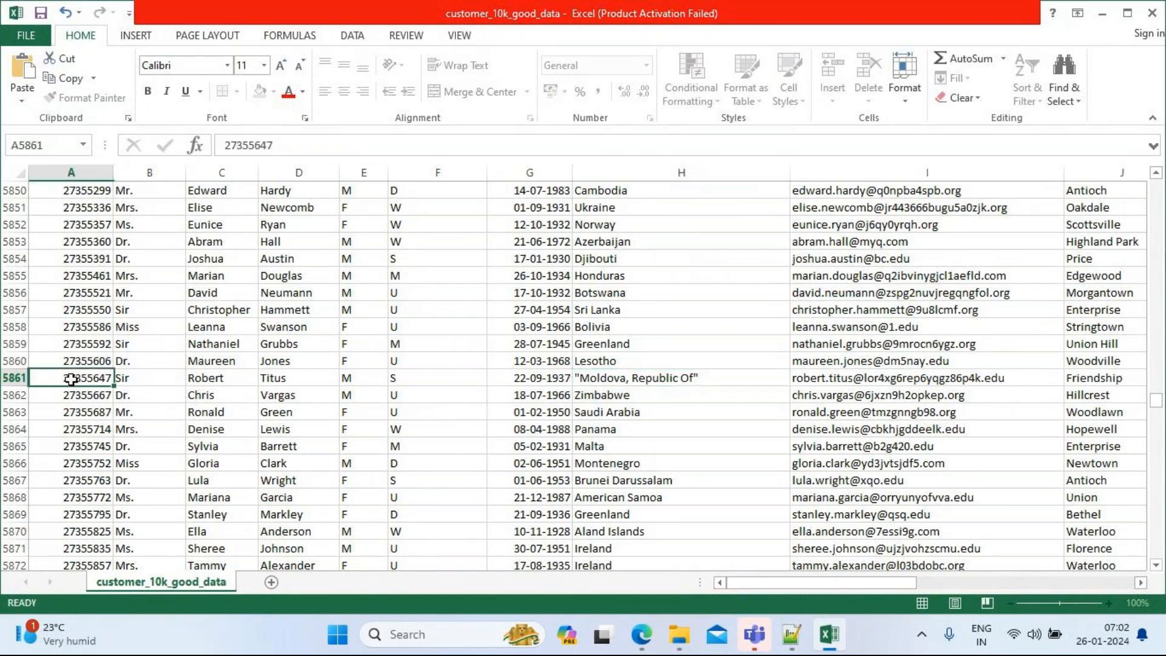
Step: Look over neighbouring cells in row 5861, then remove the quotes from H5861 again
{"action": "left_click", "coordinate": [140, 379]}
{"action": "left_click", "coordinate": [198, 379]}
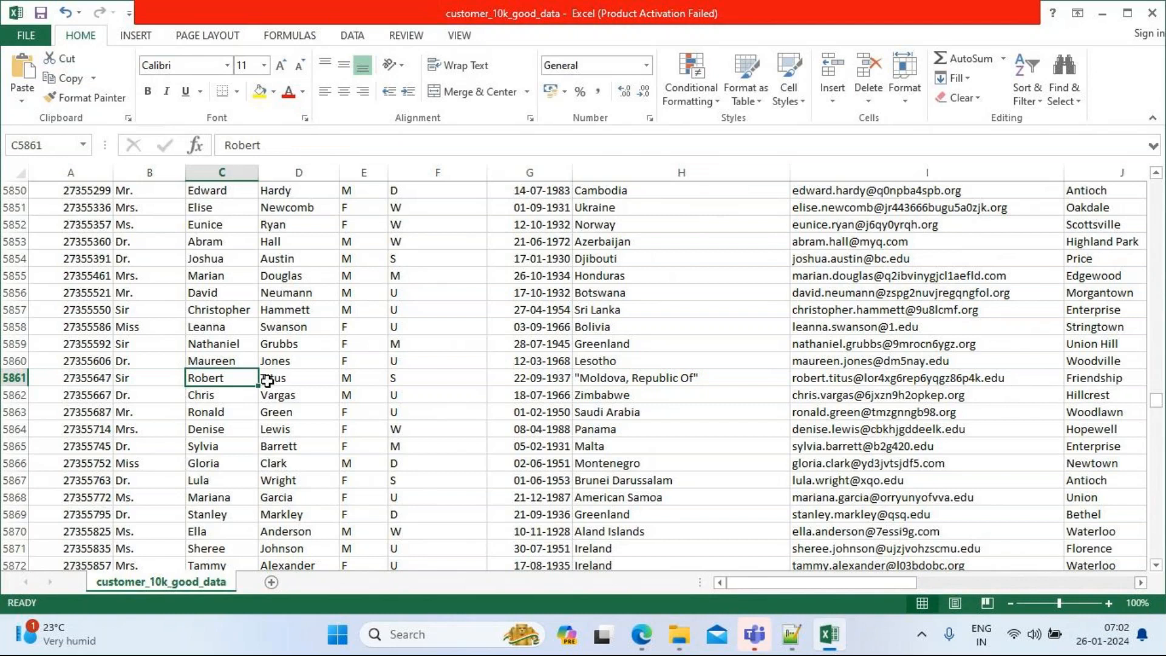
{"action": "left_click", "coordinate": [267, 380]}
{"action": "left_click", "coordinate": [363, 395]}
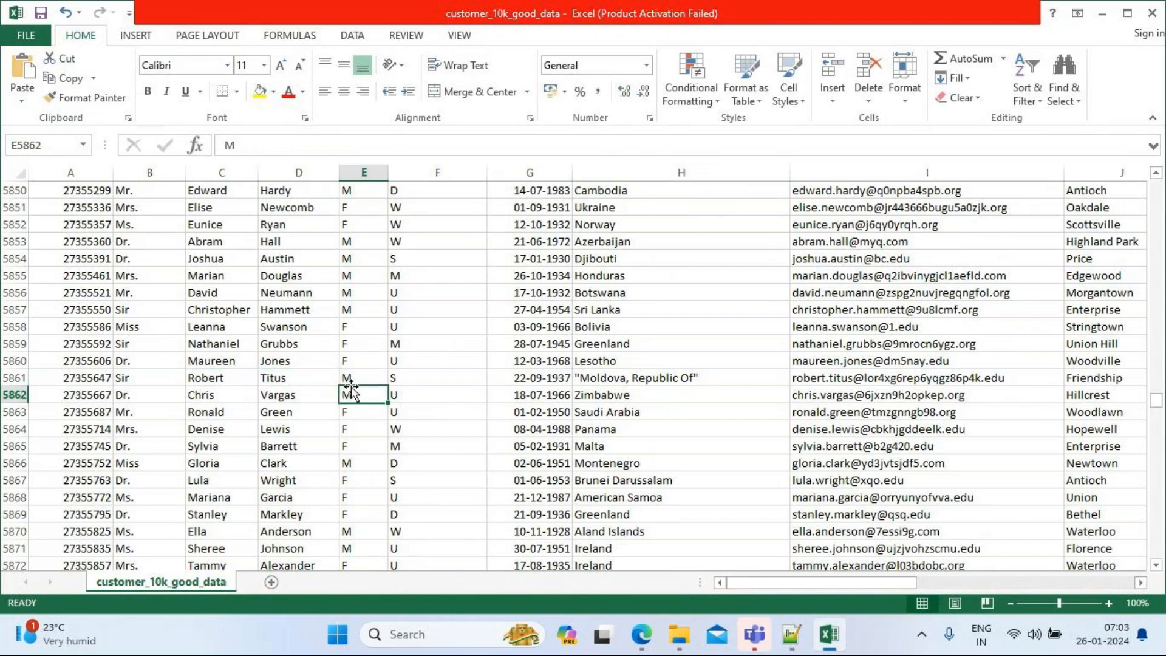
{"action": "double_click", "coordinate": [583, 380]}
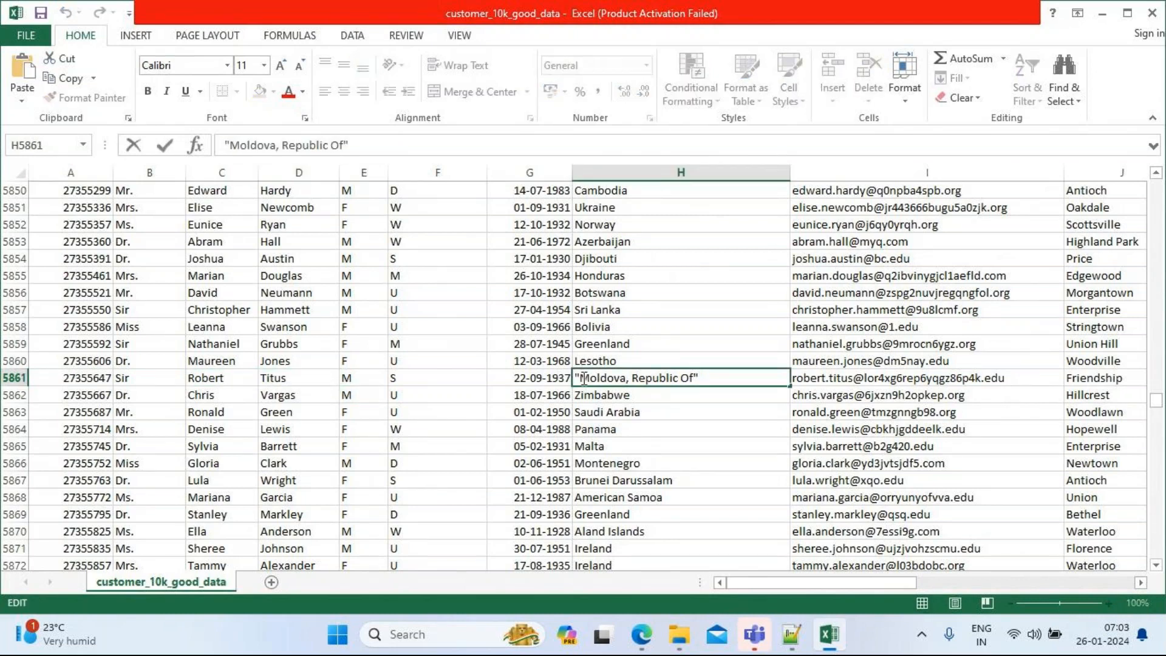
{"action": "key", "text": "BackSpace"}
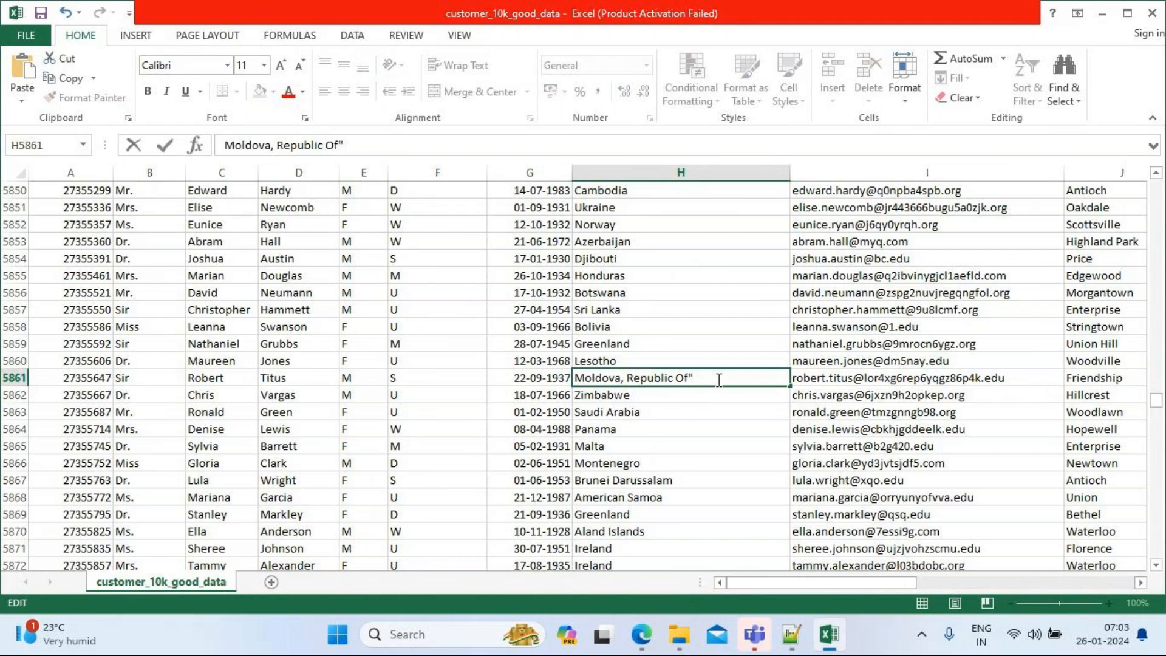
{"action": "key", "text": "BackSpace"}
Step: Back out of saving the CSV and close Excel with Don't Save
{"action": "key", "text": "ctrl+s"}
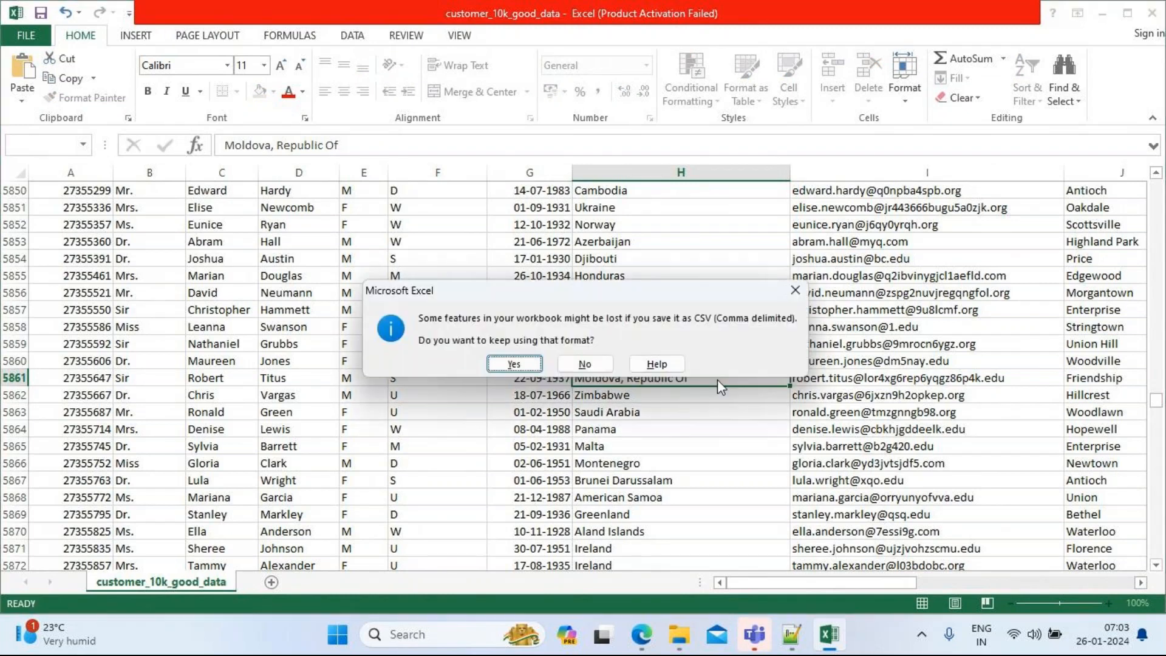
{"action": "key", "text": "n"}
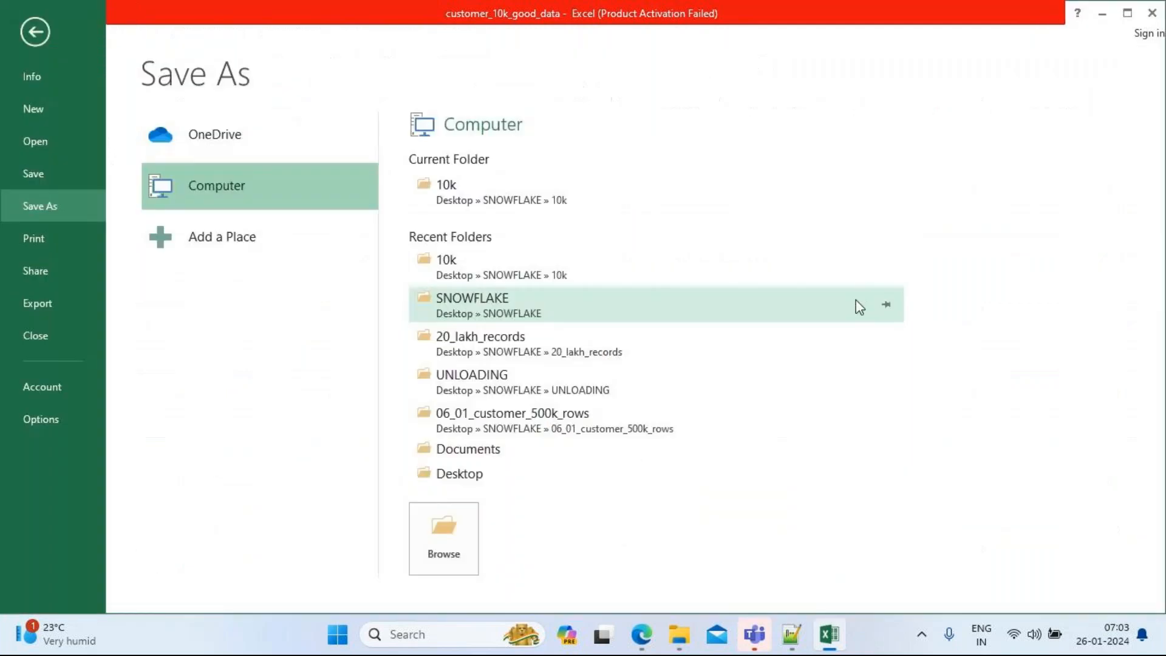
{"action": "left_click", "coordinate": [42, 35]}
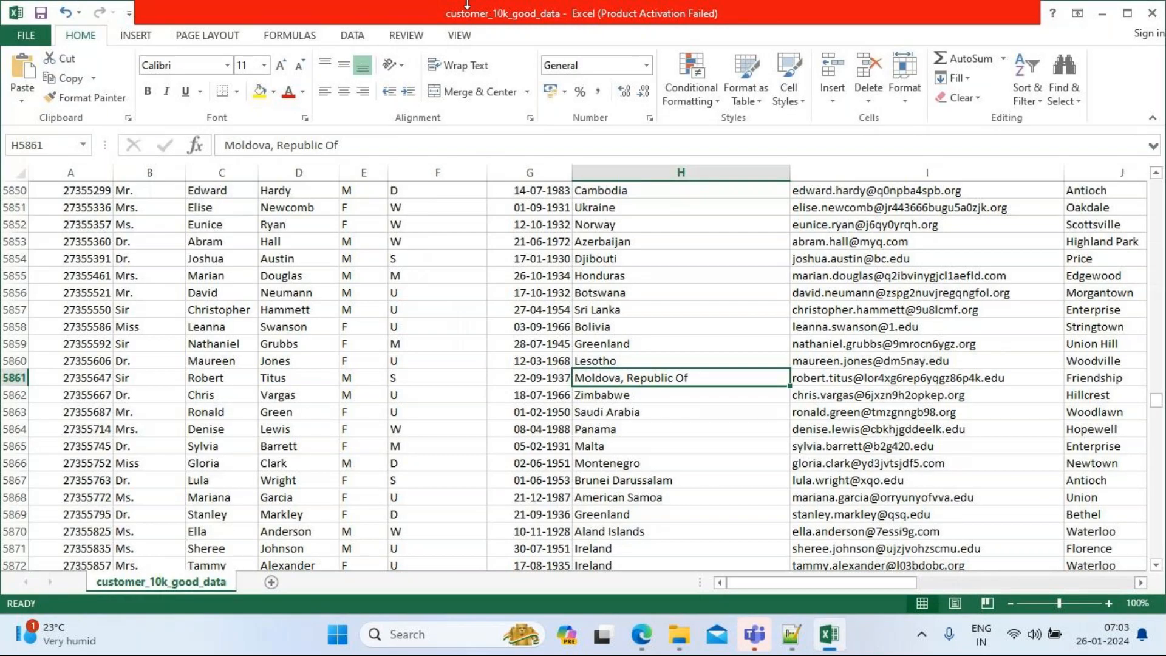
{"action": "left_click", "coordinate": [1154, 14]}
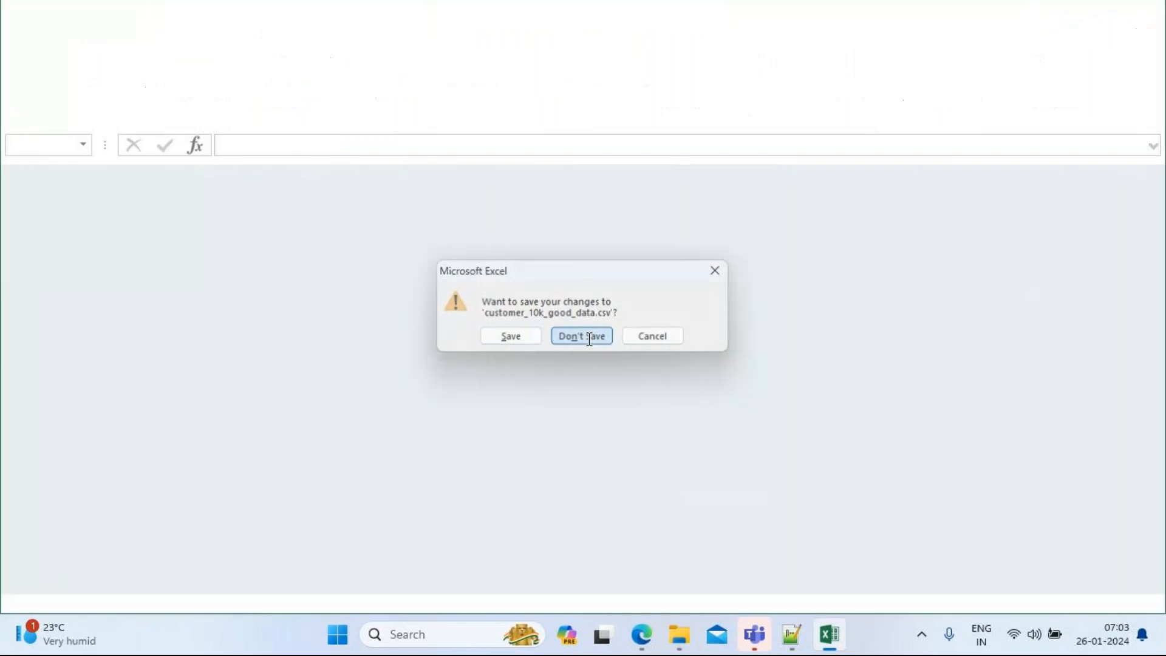
{"action": "left_click", "coordinate": [584, 336]}
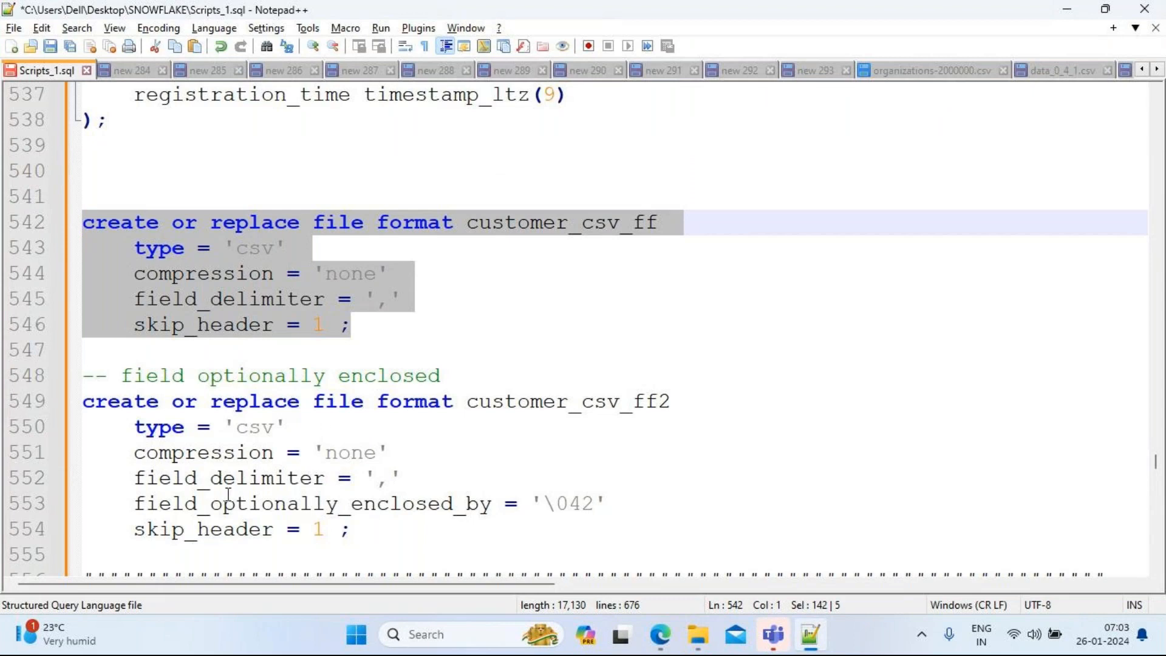
Step: Select the customer_csv_ff statement on lines 542–546, then switch to the Bulk_Loading worksheet in Edge
{"action": "left_click_drag", "start_coordinate": [385, 334], "coordinate": [28, 228]}
{"action": "key", "text": "ctrl+c"}
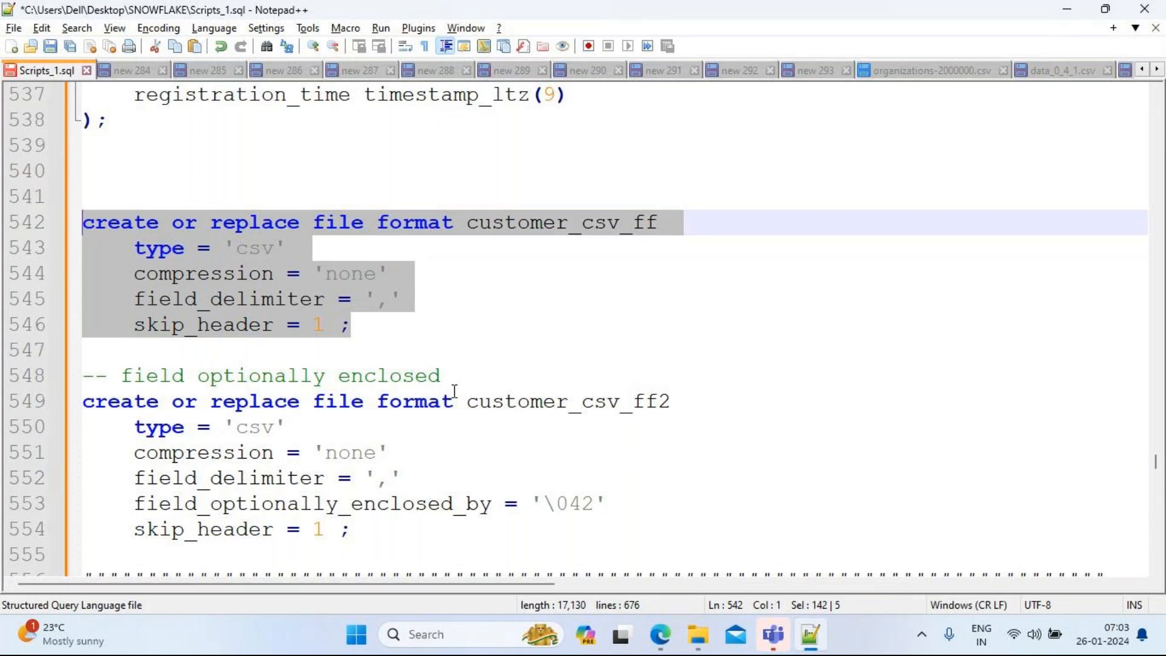
{"action": "mouse_move", "coordinate": [660, 638]}
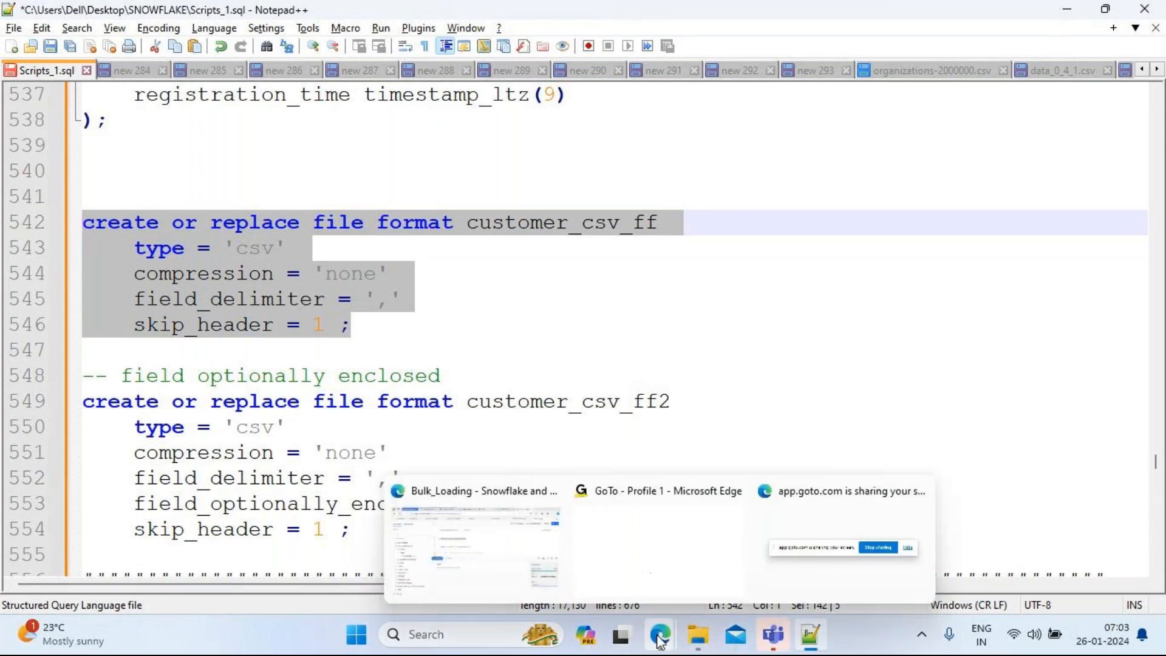
{"action": "left_click", "coordinate": [479, 546]}
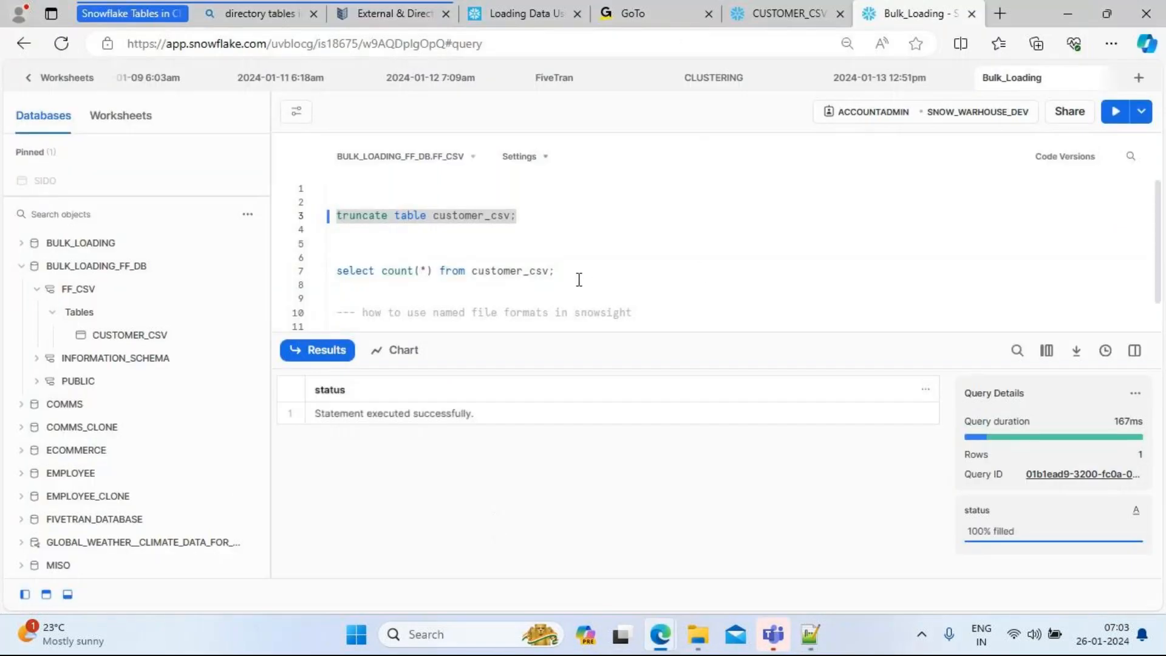
Step: Paste the customer_csv_ff create file format statement below the comment and run it
{"action": "left_click", "coordinate": [656, 315]}
{"action": "key", "text": "Return"}
{"action": "key", "text": "Return"}
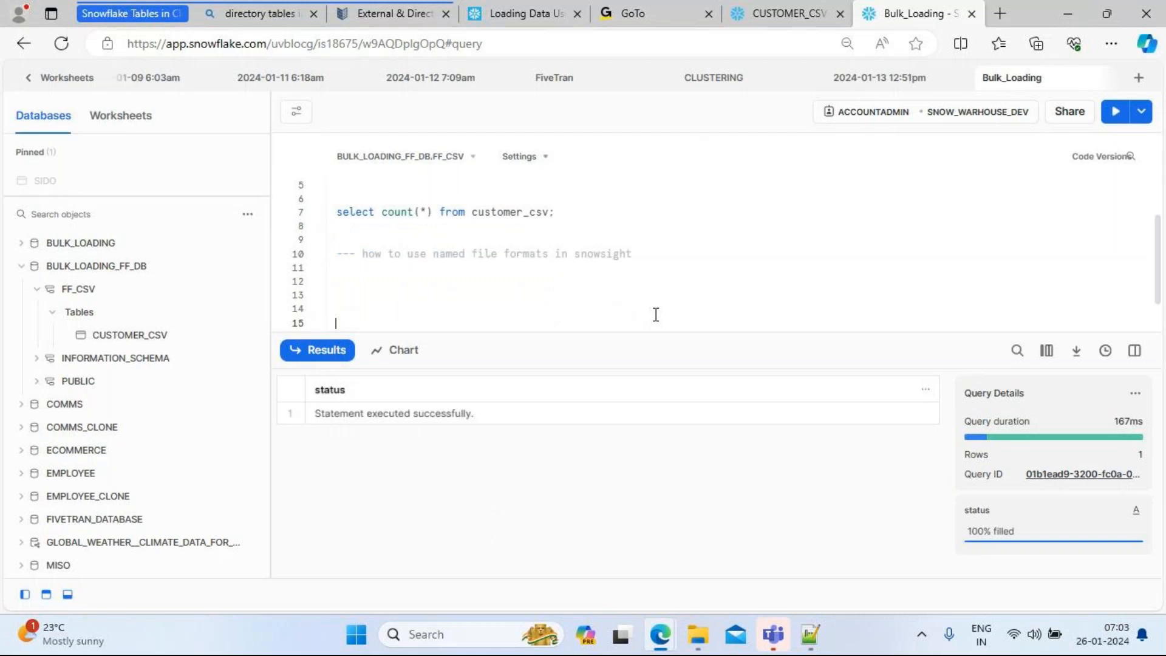
{"action": "key", "text": "ctrl+v"}
{"action": "left_click_drag", "start_coordinate": [510, 323], "coordinate": [315, 254]}
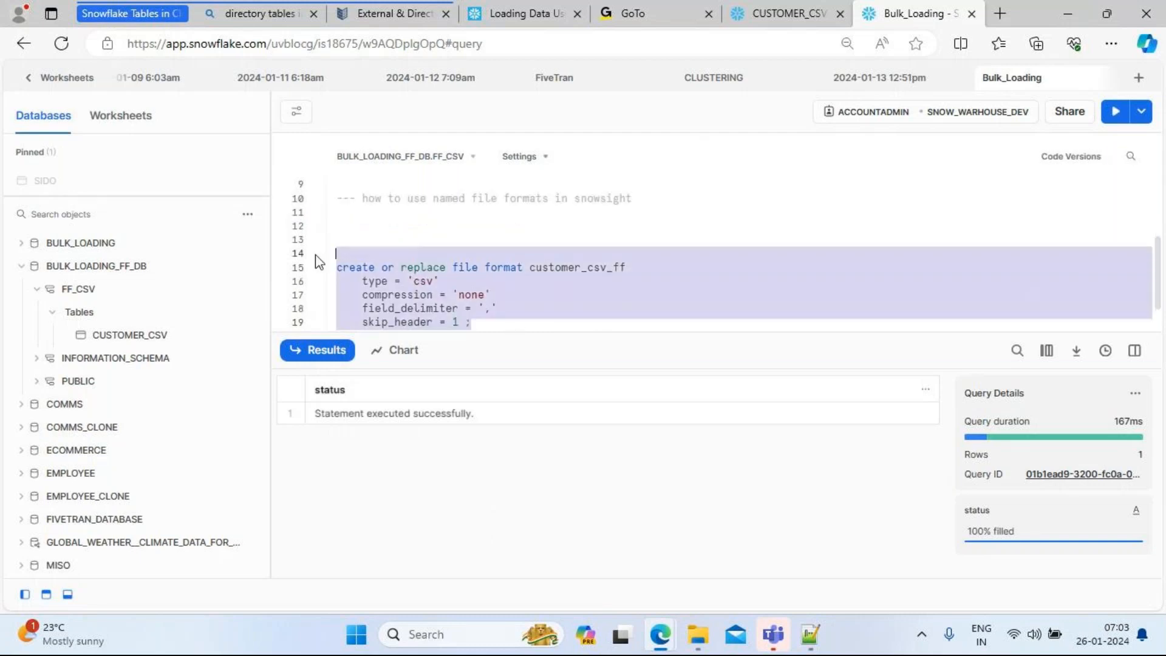
{"action": "left_click", "coordinate": [1113, 115]}
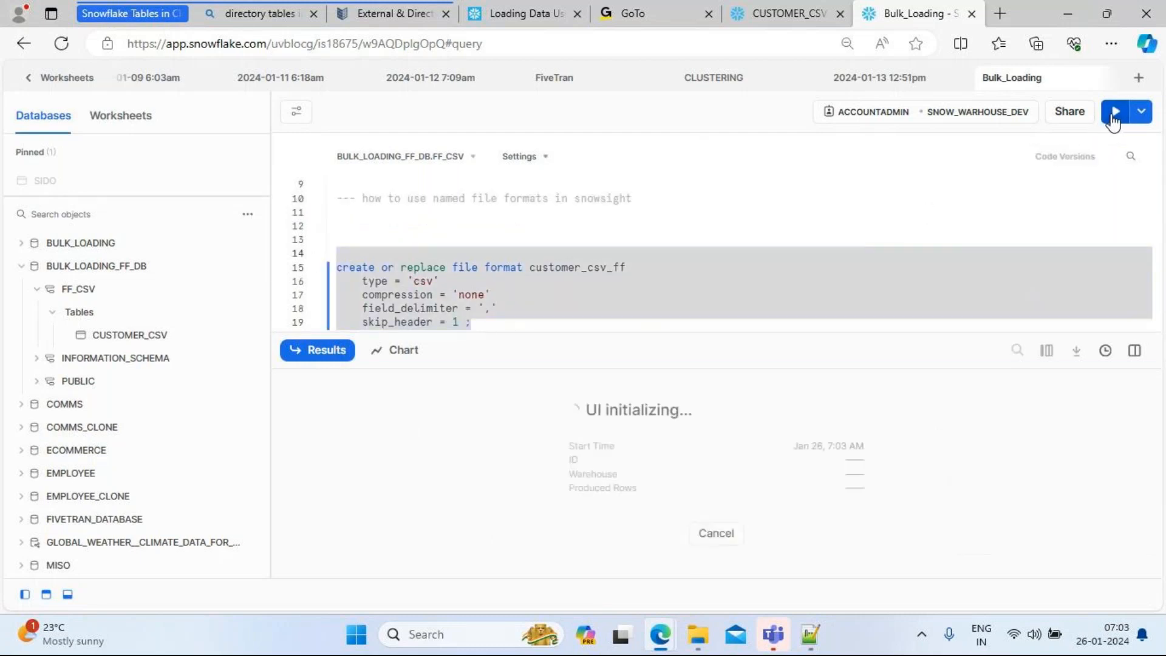
{"action": "left_click", "coordinate": [518, 320]}
{"action": "key", "text": "Return"}
{"action": "key", "text": "Return"}
{"action": "key", "text": "Return"}
{"action": "key", "text": "Return"}
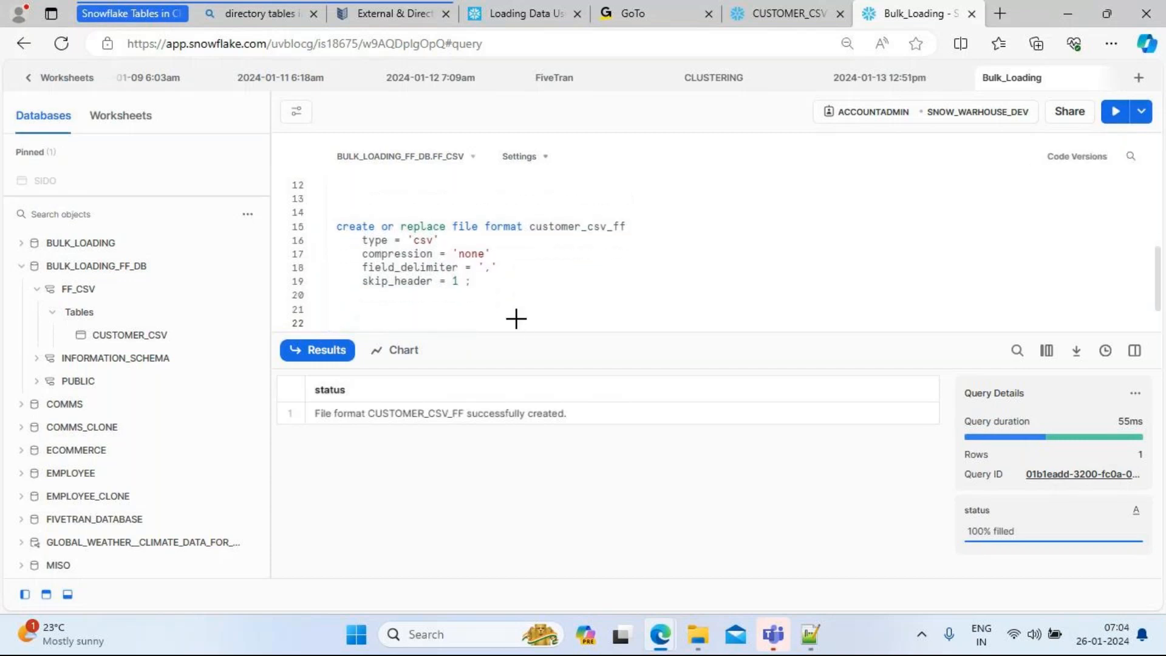
Step: Copy the customer_csv_ff2 statement from lines 549–554 into the worksheet and run it
{"action": "key", "text": "alt+Tab"}
{"action": "left_click_drag", "start_coordinate": [370, 531], "coordinate": [67, 411]}
{"action": "key", "text": "ctrl+c"}
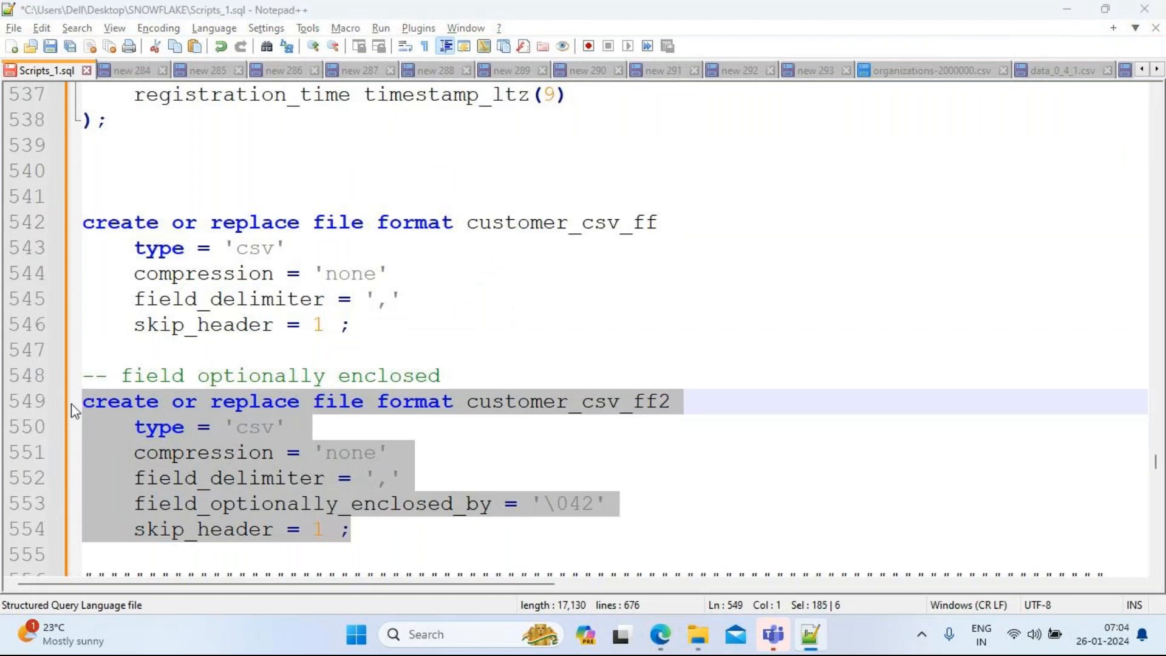
{"action": "key", "text": "alt+Tab"}
{"action": "key", "text": "ctrl+v"}
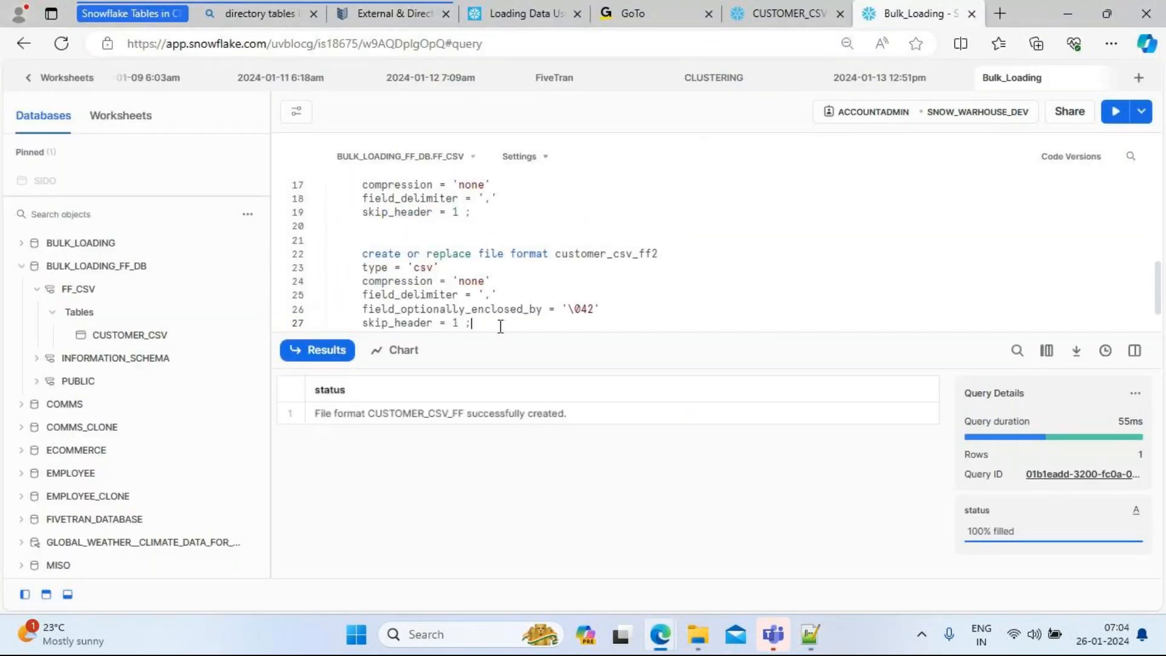
{"action": "left_click_drag", "start_coordinate": [500, 325], "coordinate": [332, 258]}
{"action": "left_click", "coordinate": [1113, 116]}
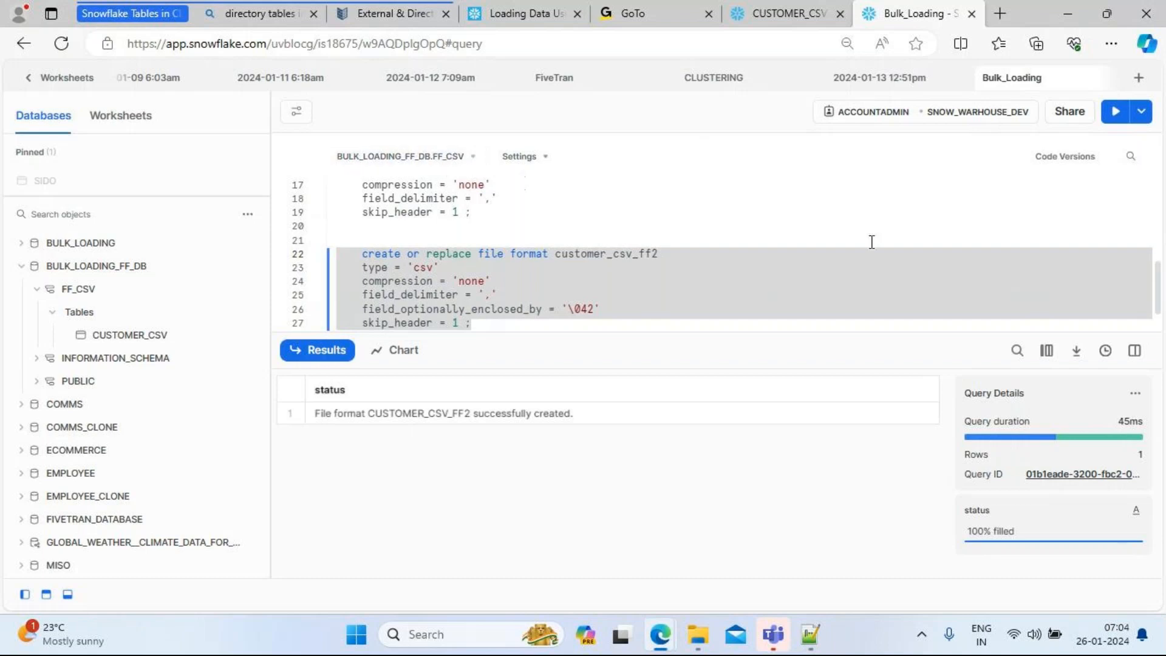
Step: Run 'truncate table customer_csv' in the Bulk_Loading worksheet to empty the table
{"action": "left_click", "coordinate": [788, 7]}
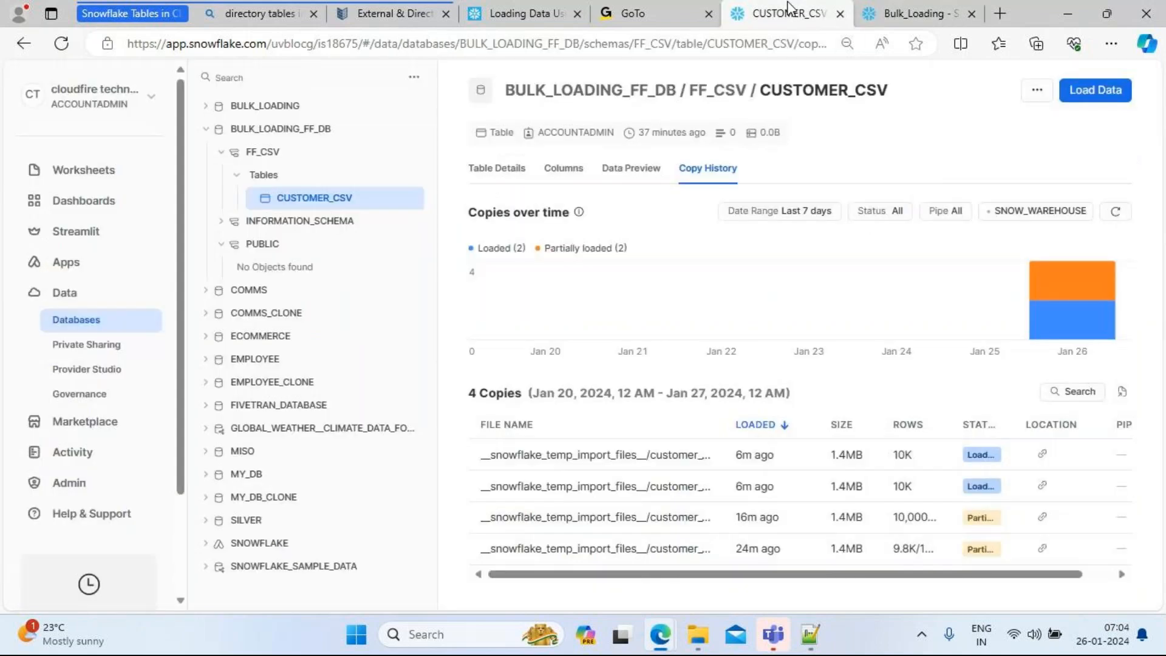
{"action": "left_click", "coordinate": [911, 13]}
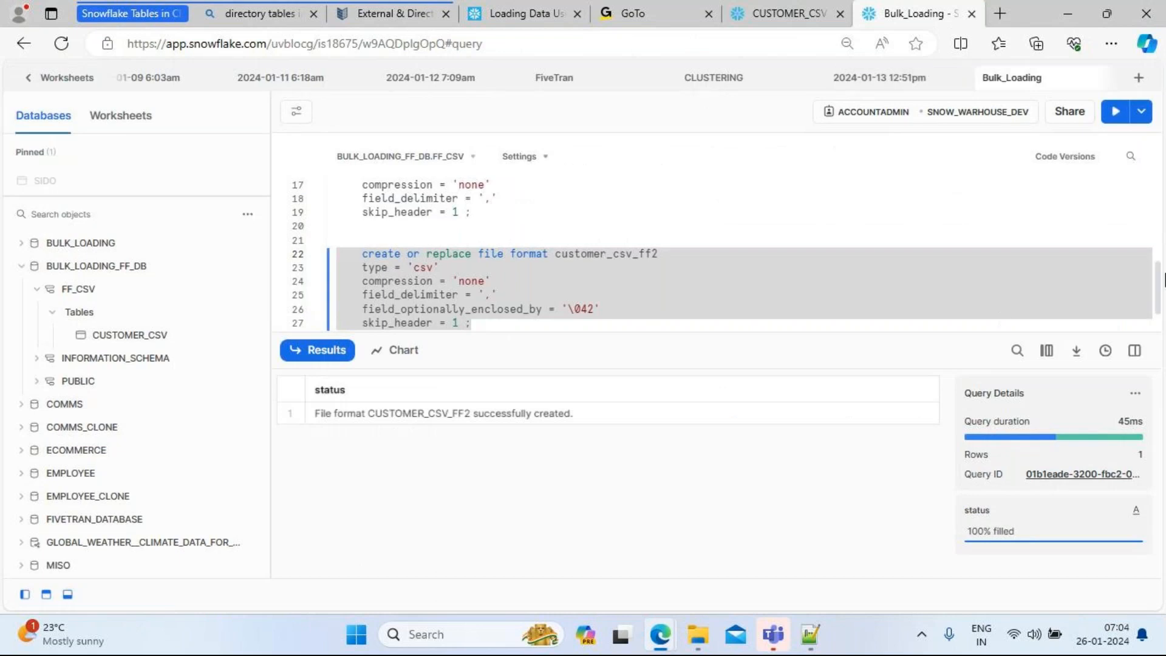
{"action": "scroll", "coordinate": [1158, 281], "scroll_direction": "up", "scroll_amount": 5}
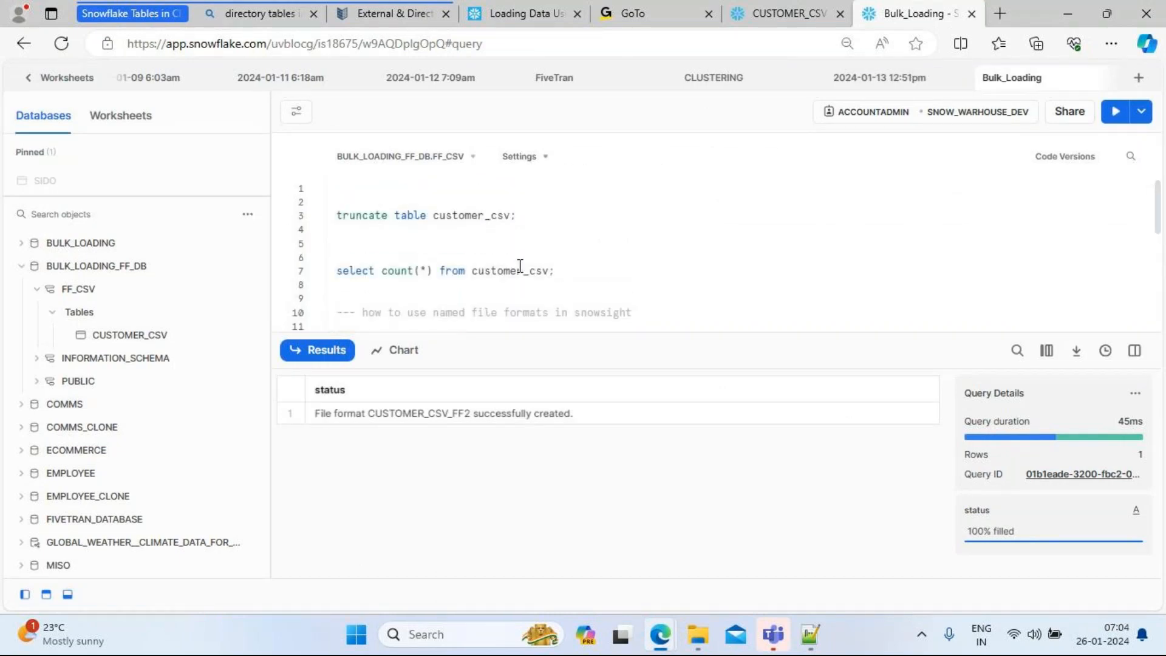
{"action": "left_click_drag", "start_coordinate": [530, 218], "coordinate": [325, 217]}
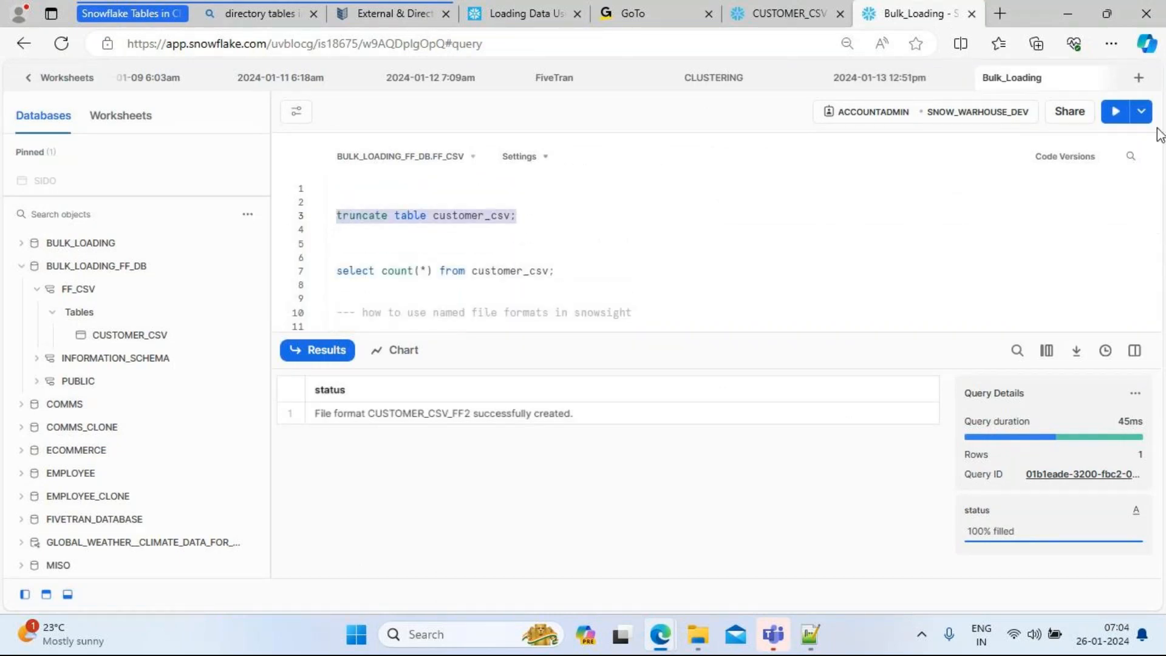
{"action": "left_click", "coordinate": [1117, 114]}
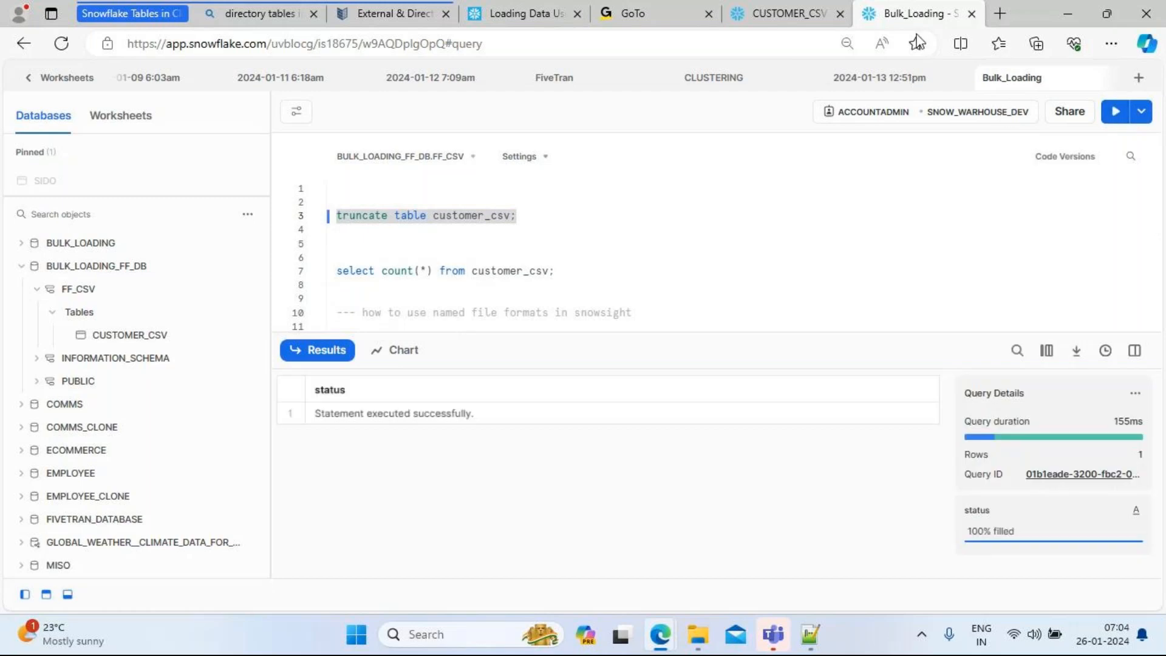
Step: Queue customer_10k_good_data and its '- Copy' file in CUSTOMER_CSV's Load Data wizard
{"action": "left_click", "coordinate": [772, 18]}
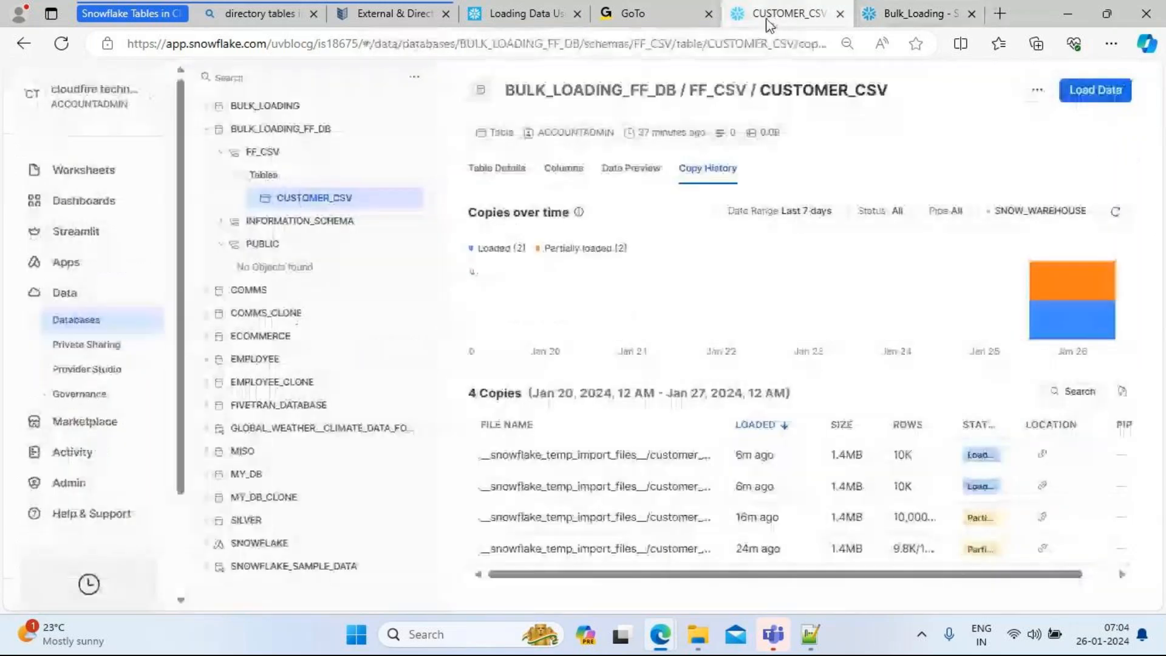
{"action": "left_click", "coordinate": [1093, 90]}
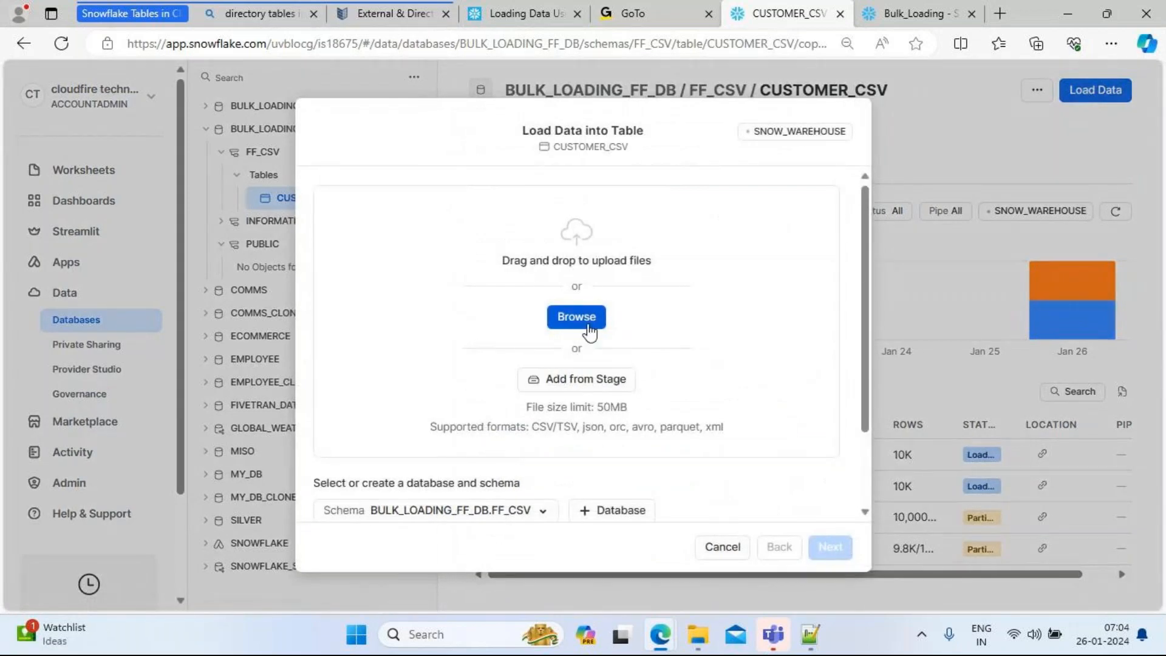
{"action": "left_click", "coordinate": [577, 318]}
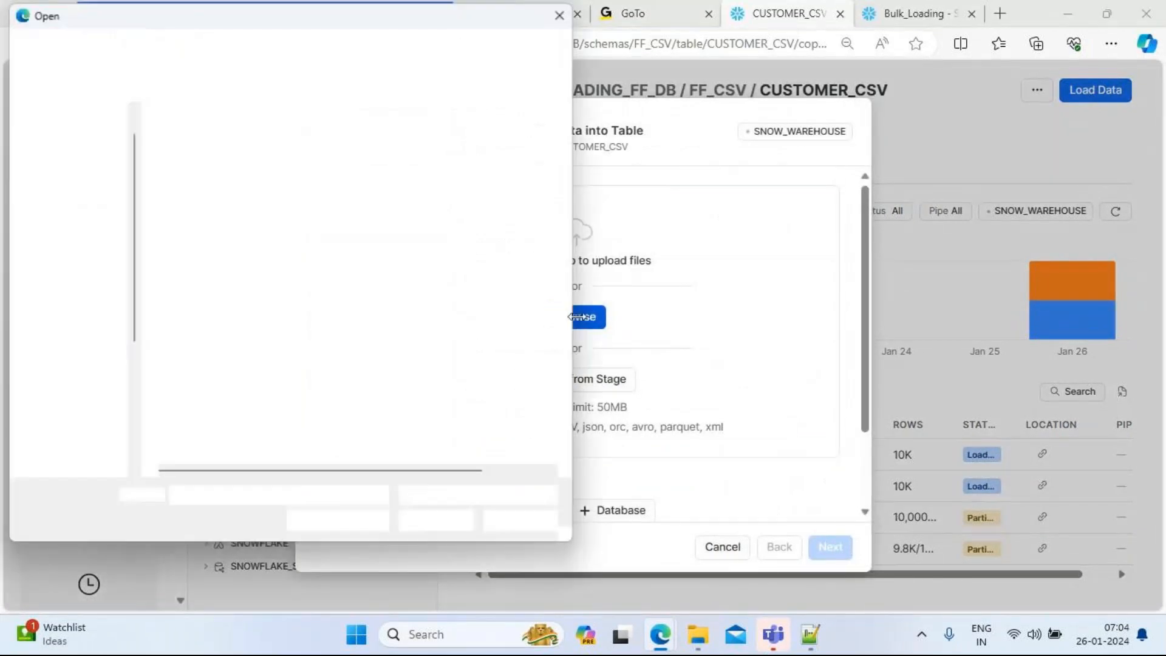
{"action": "left_click", "coordinate": [253, 167]}
{"action": "key", "text": "shift+Down"}
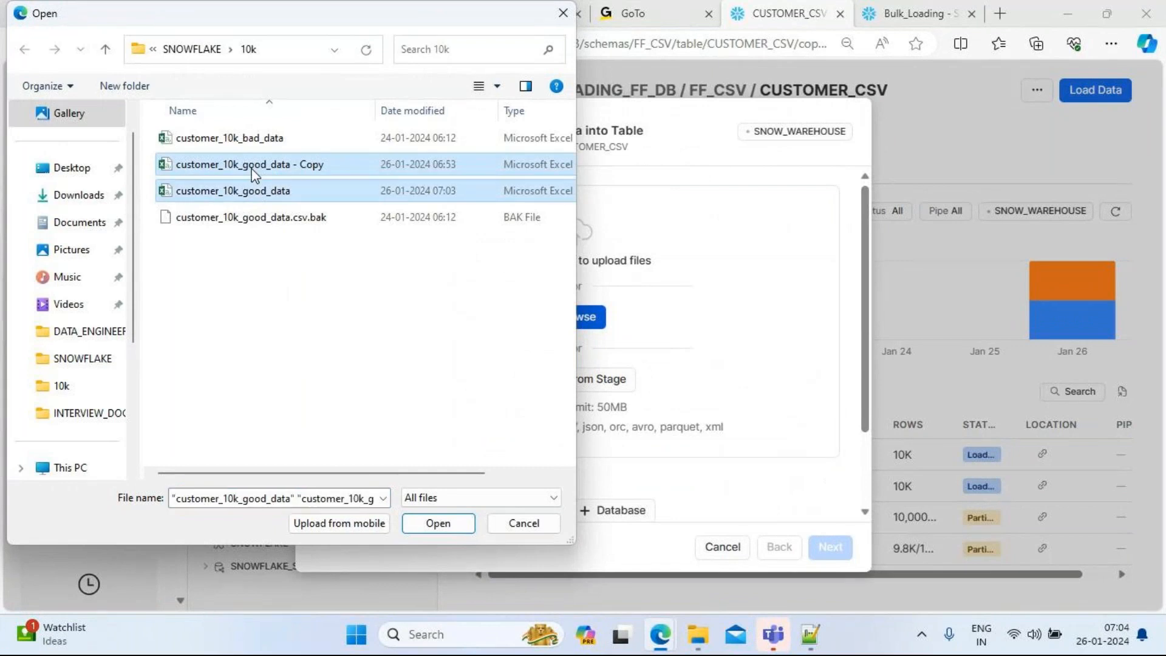
{"action": "left_click", "coordinate": [457, 524]}
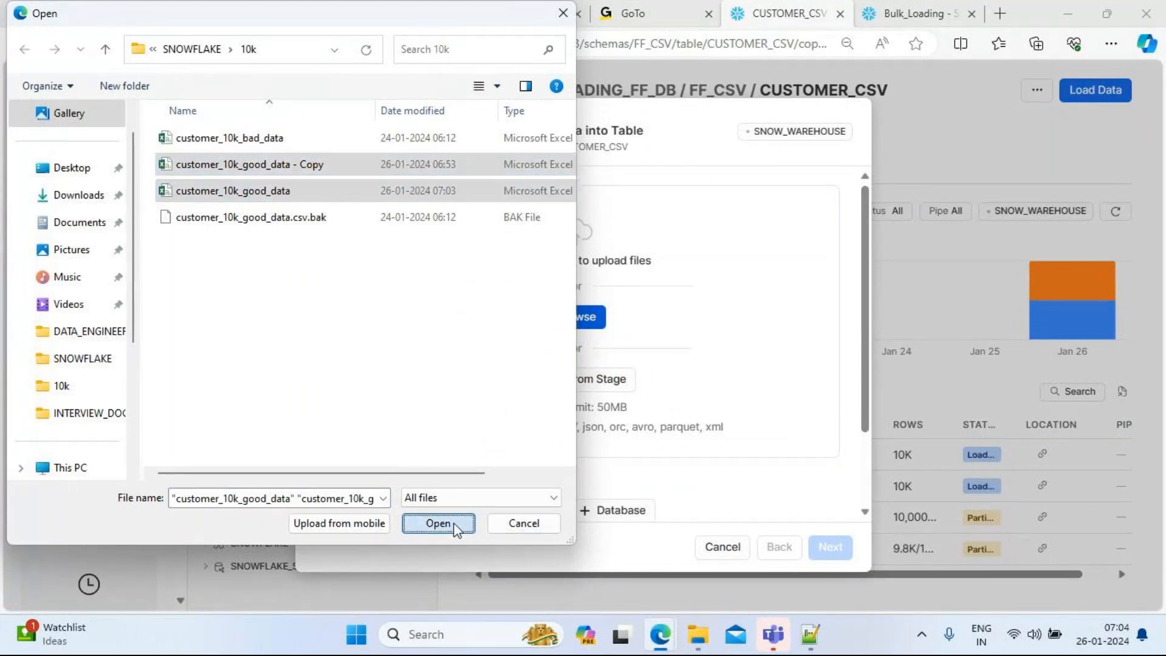
{"action": "left_click", "coordinate": [832, 548]}
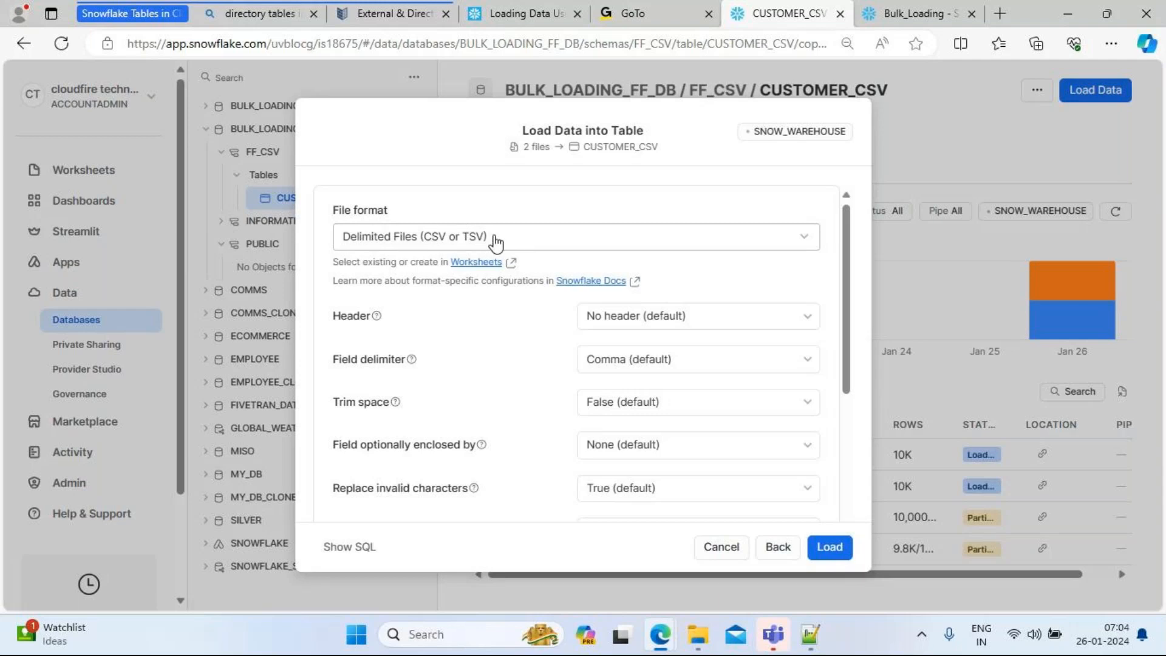
Step: Pick CUSTOMER_CSV_FF2 from File formats in current database as the load's file format
{"action": "left_click", "coordinate": [562, 239]}
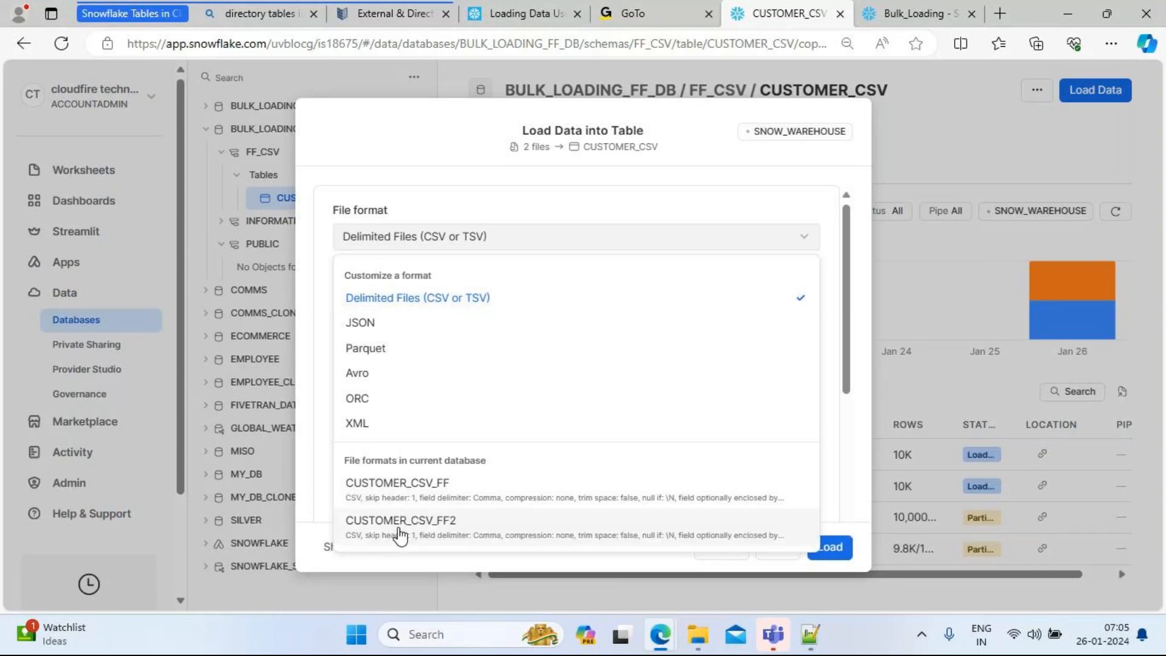
{"action": "left_click", "coordinate": [436, 530]}
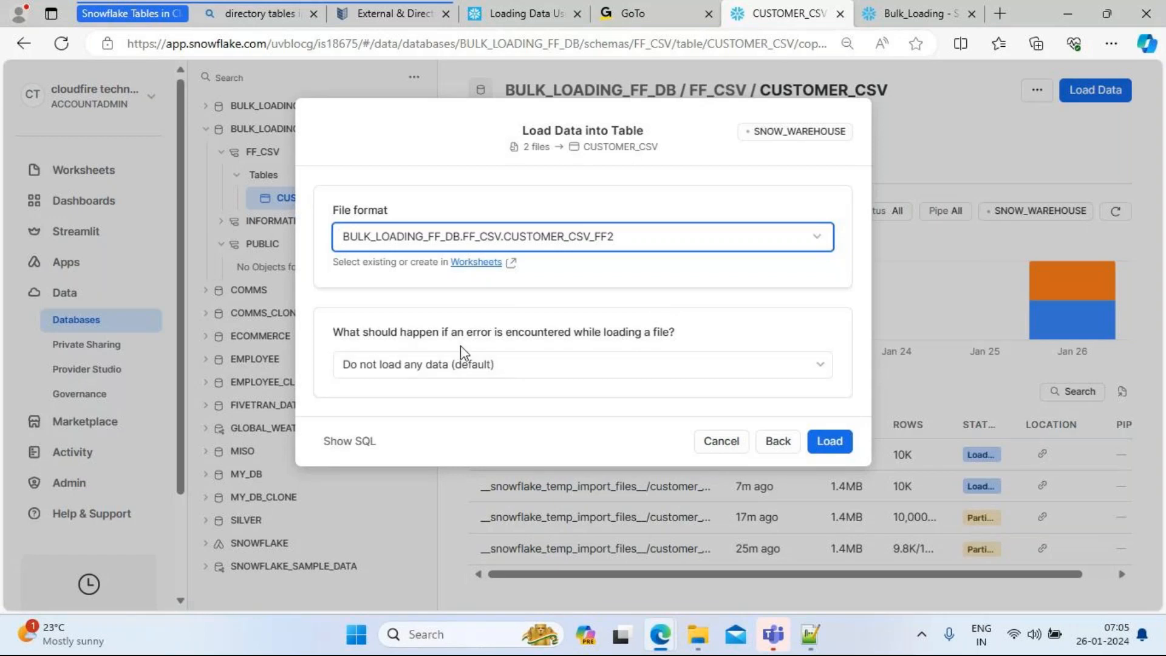
{"action": "left_click", "coordinate": [466, 366]}
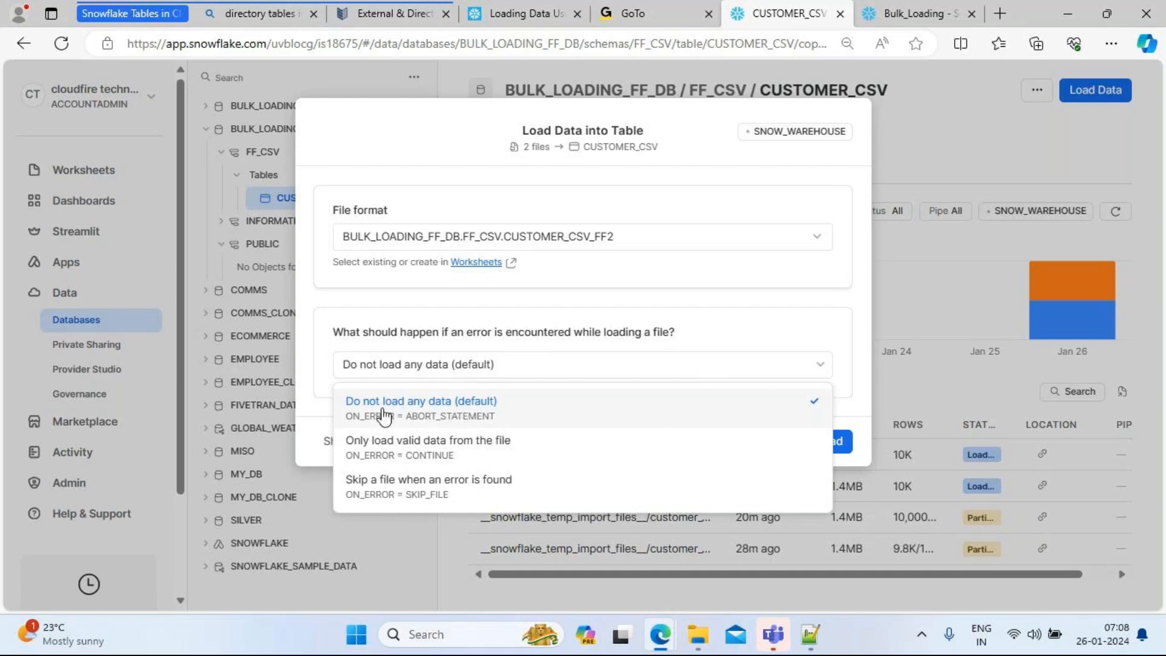
{"action": "left_click", "coordinate": [471, 428]}
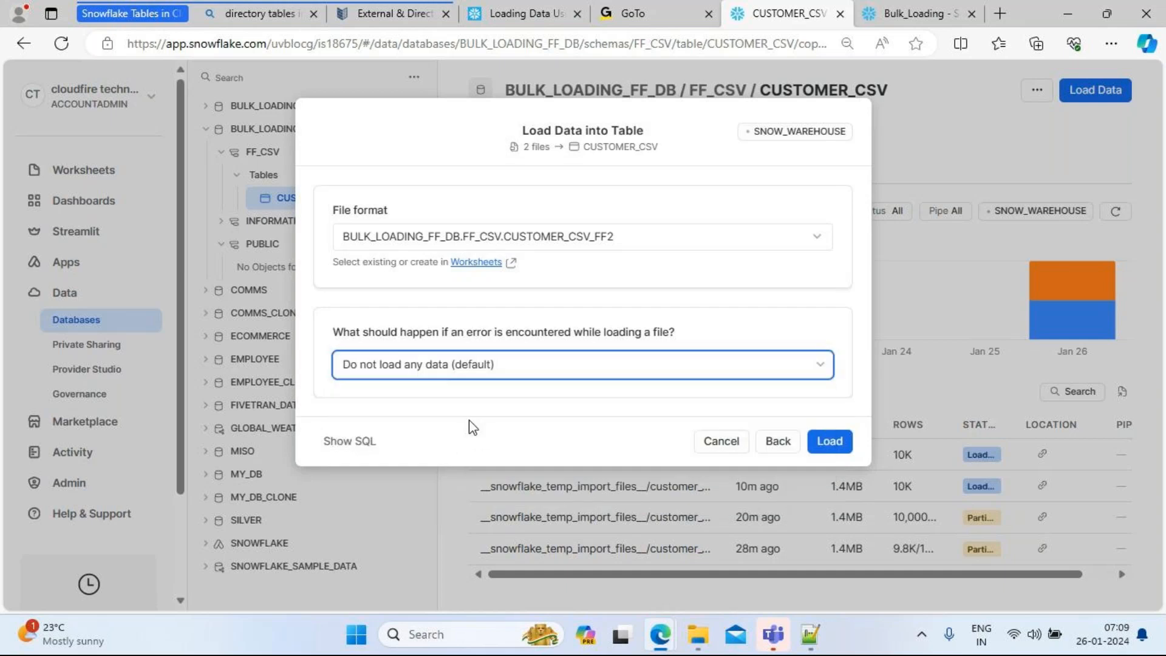
Step: Check the COPY INTO's file names and CUSTOMER_CSV_FF2 format, then run the load
{"action": "left_click", "coordinate": [349, 441]}
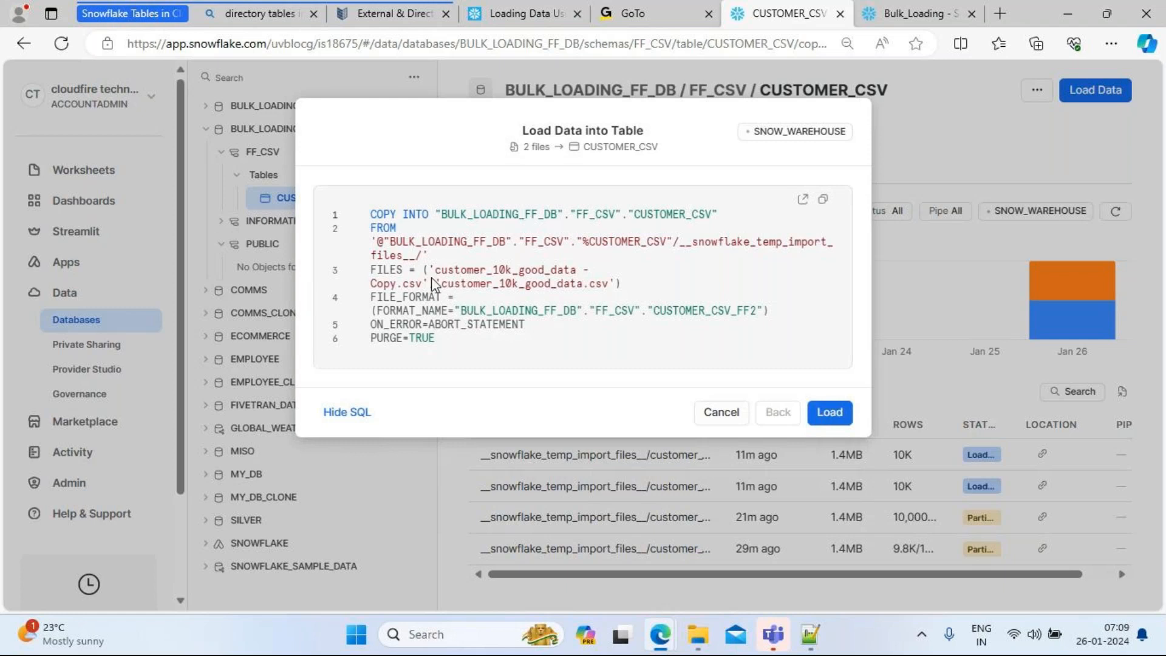
{"action": "mouse_move", "coordinate": [434, 273]}
{"action": "left_mouse_down"}
{"action": "mouse_move", "coordinate": [516, 271]}
{"action": "mouse_move", "coordinate": [426, 283]}
{"action": "left_mouse_up"}
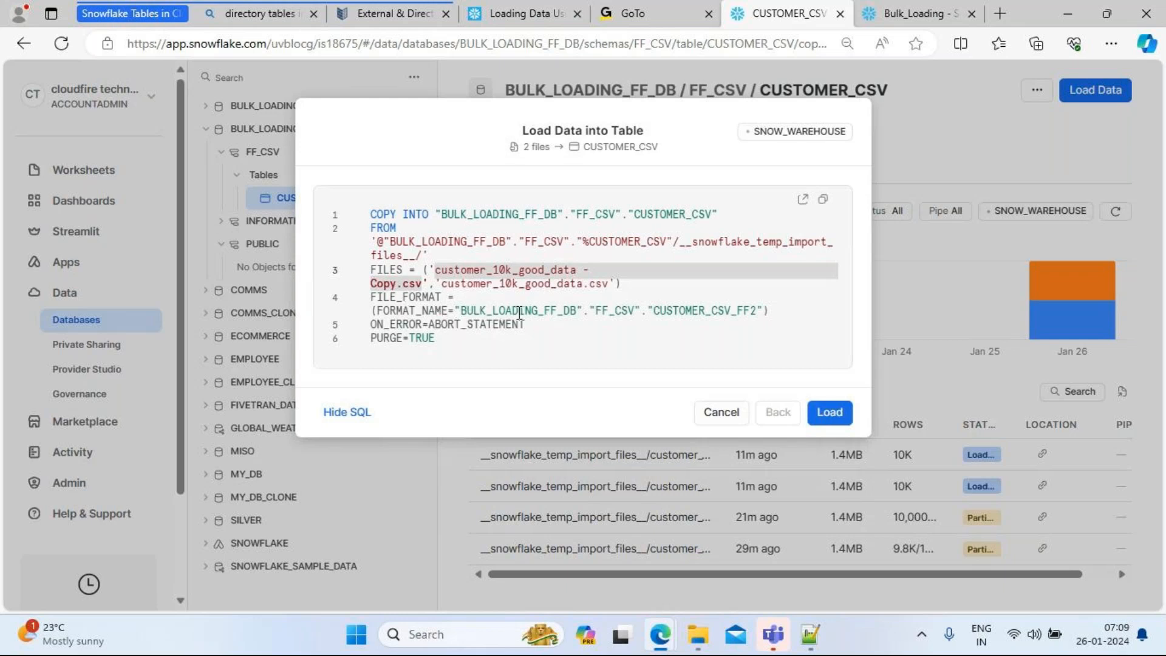
{"action": "left_click", "coordinate": [693, 314]}
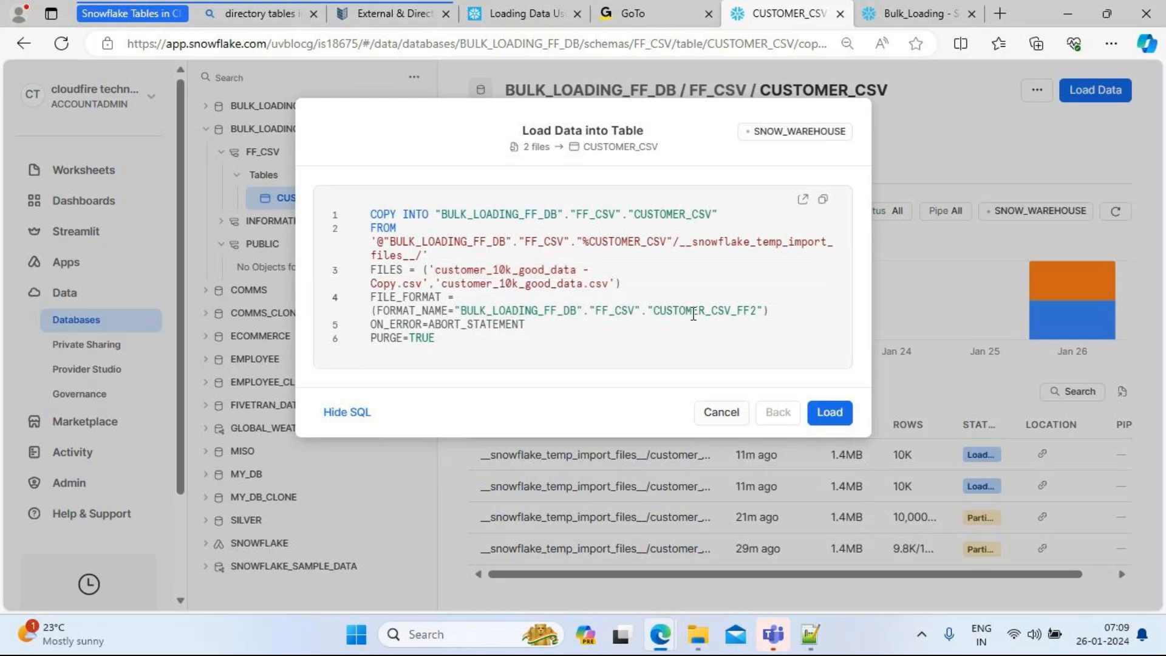
{"action": "double_click", "coordinate": [693, 314]}
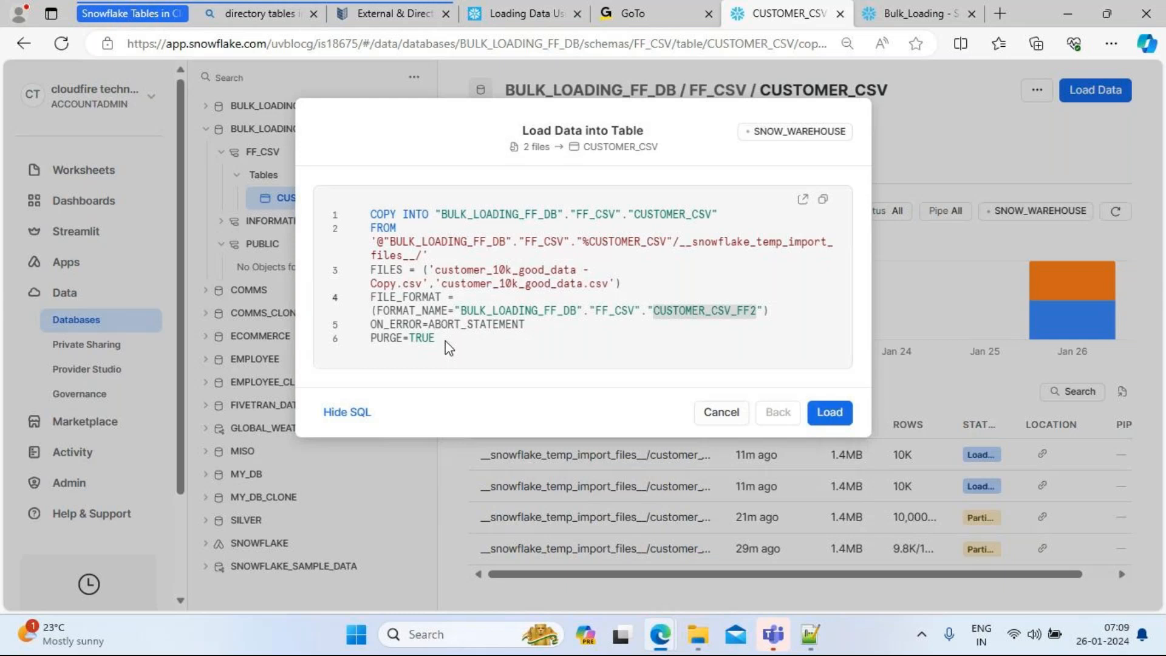
{"action": "left_click", "coordinate": [827, 412]}
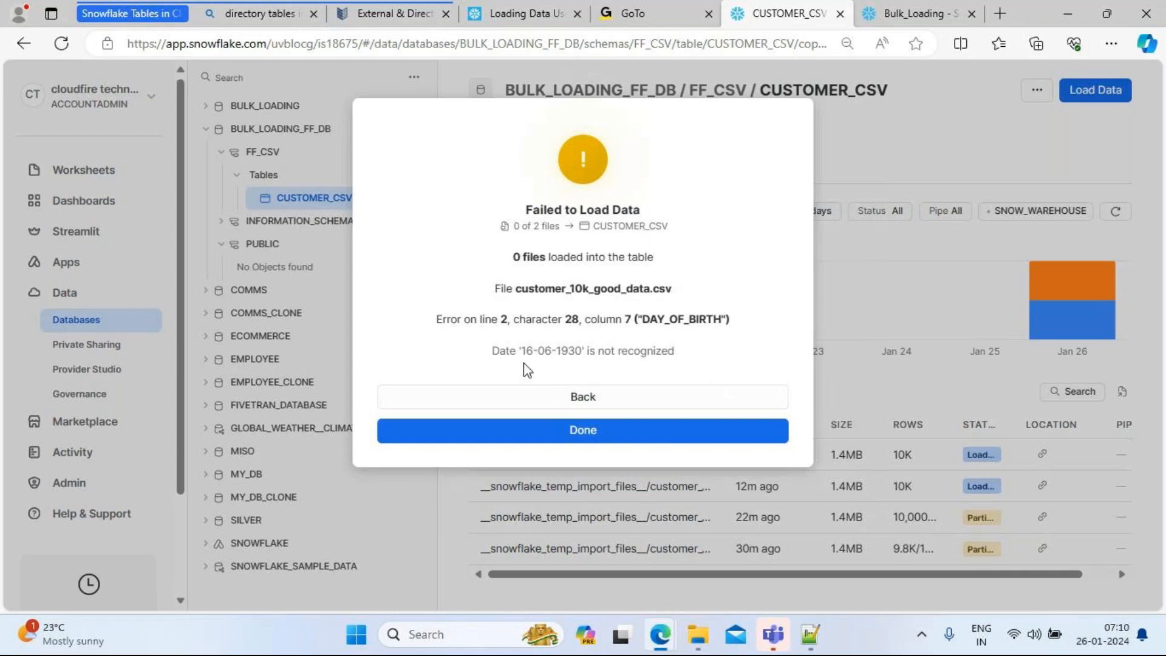
Step: Reload with 'Only load valid data from the file', inserting 10,000 of 20,000 rows
{"action": "left_click", "coordinate": [585, 398]}
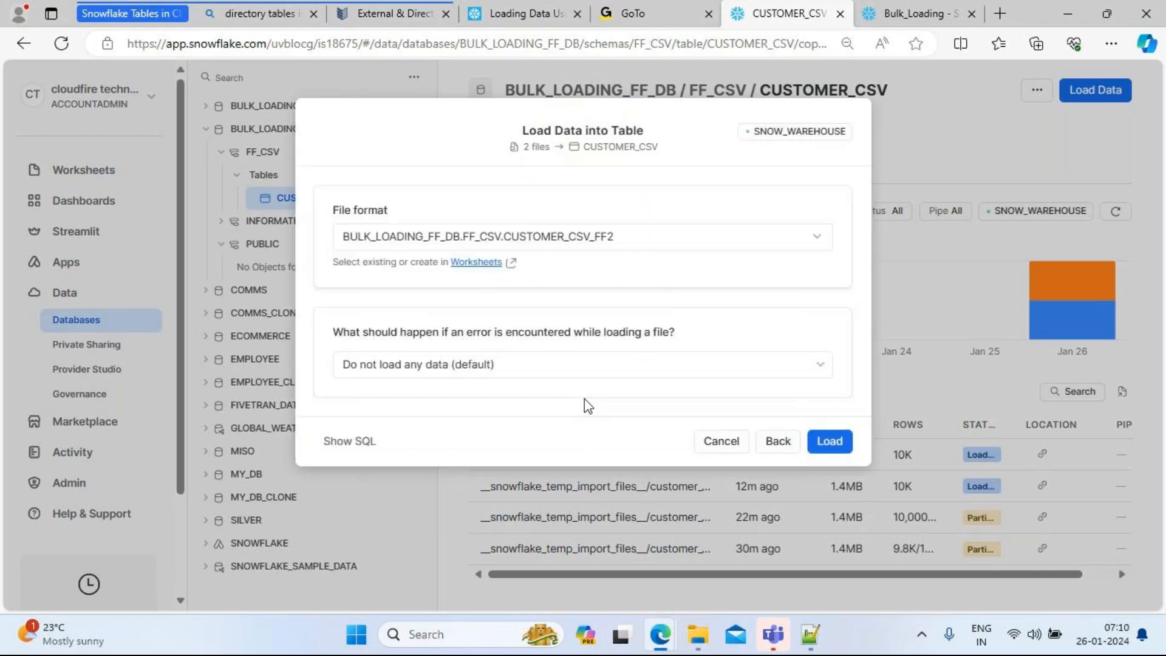
{"action": "left_click", "coordinate": [562, 370]}
{"action": "left_click", "coordinate": [473, 464]}
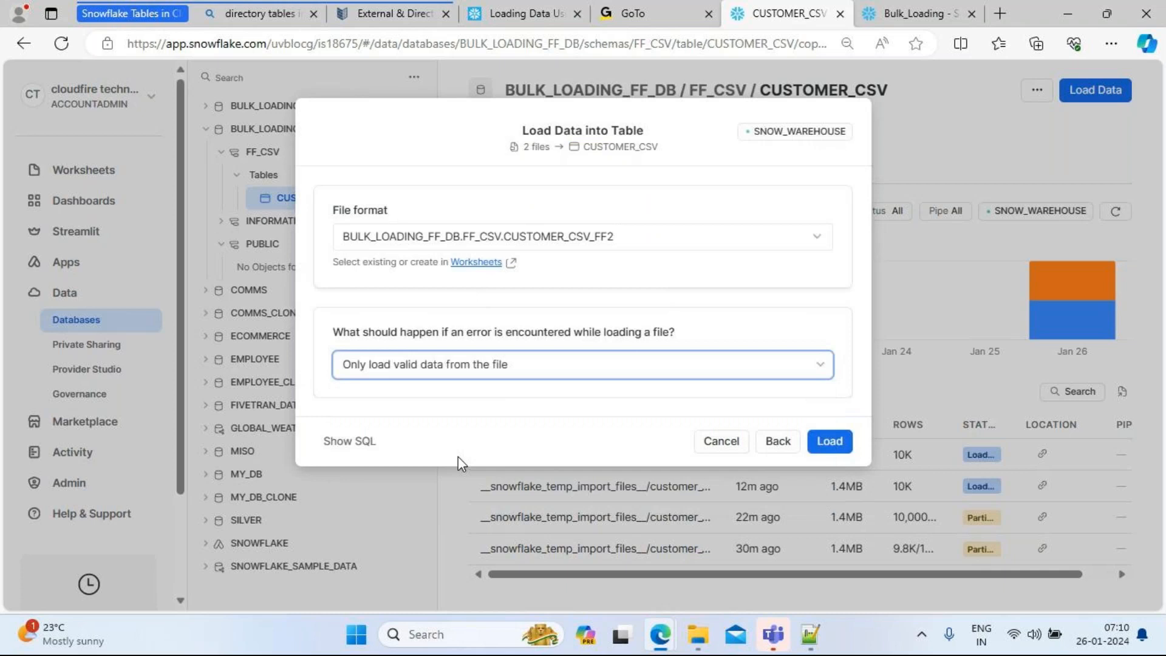
{"action": "left_click", "coordinate": [836, 441]}
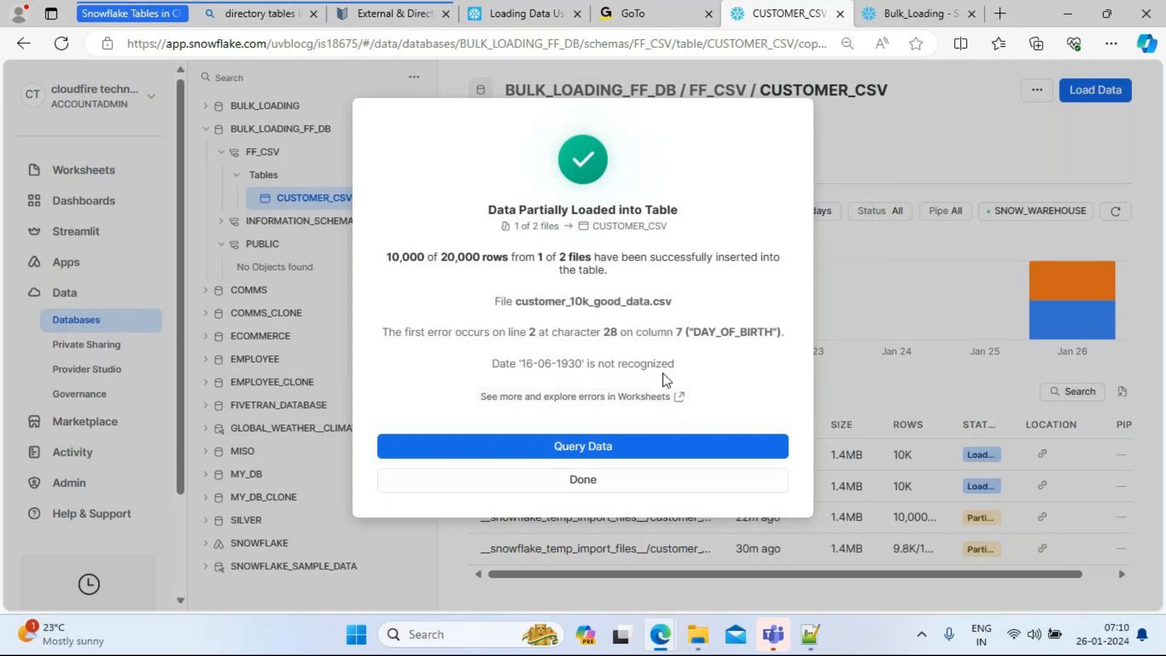
{"action": "left_click", "coordinate": [583, 481]}
Step: Rerun 'truncate table customer_csv' and bring File Explorer's 10k folder forward
{"action": "left_click", "coordinate": [888, 14]}
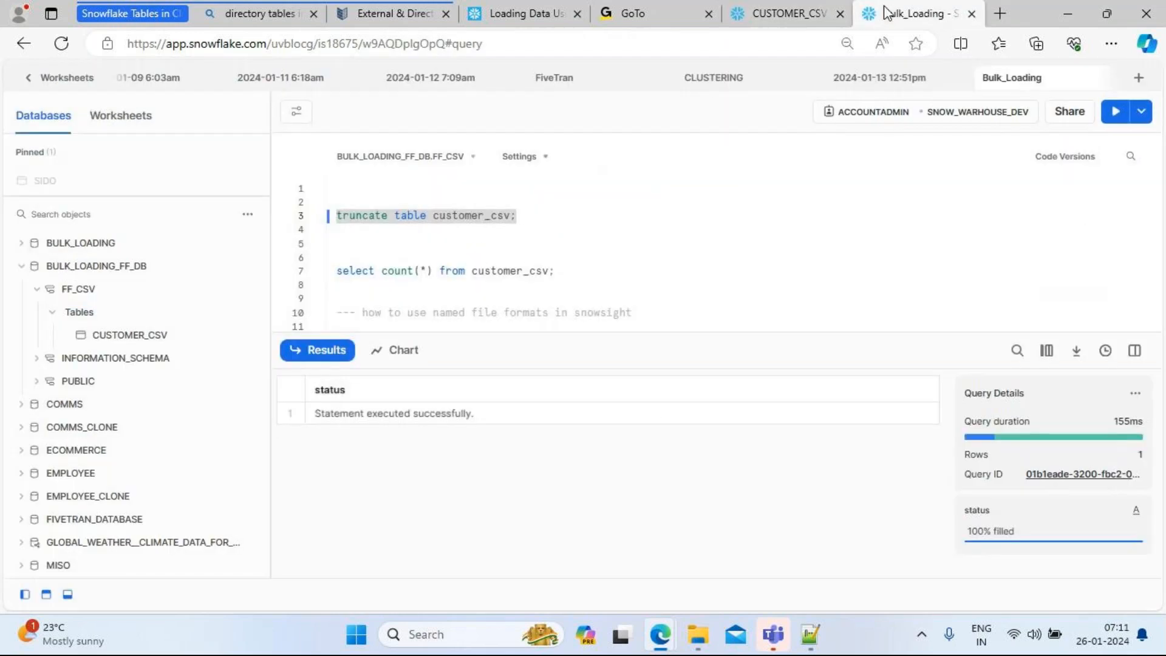
{"action": "left_click_drag", "start_coordinate": [553, 216], "coordinate": [328, 220]}
{"action": "left_click", "coordinate": [1114, 114]}
{"action": "mouse_move", "coordinate": [698, 634]}
{"action": "left_click", "coordinate": [720, 547]}
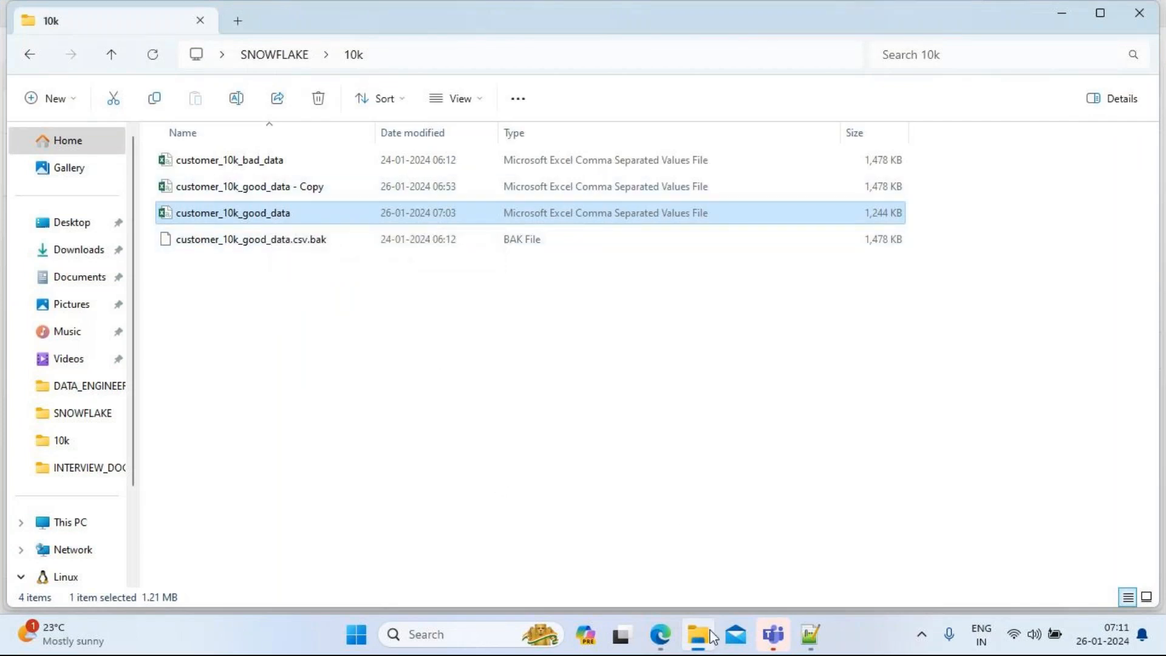
Step: Delete customer_10k_good_data from the 10k folder
{"action": "mouse_move", "coordinate": [660, 634]}
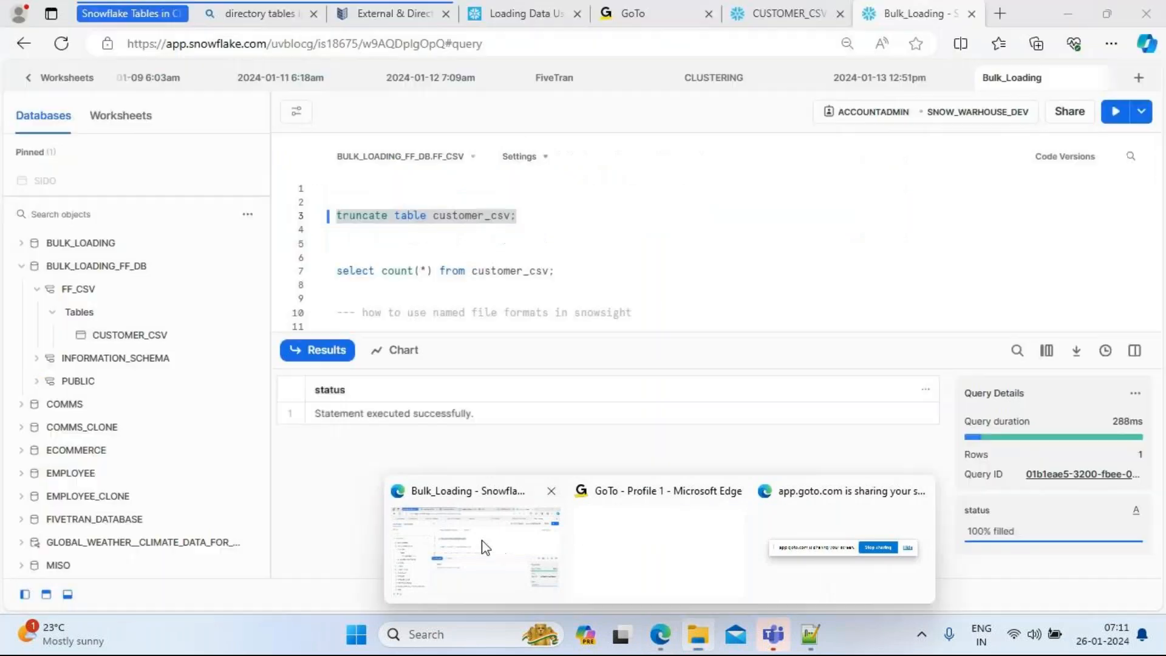
{"action": "left_click", "coordinate": [485, 547]}
{"action": "left_click", "coordinate": [698, 634]}
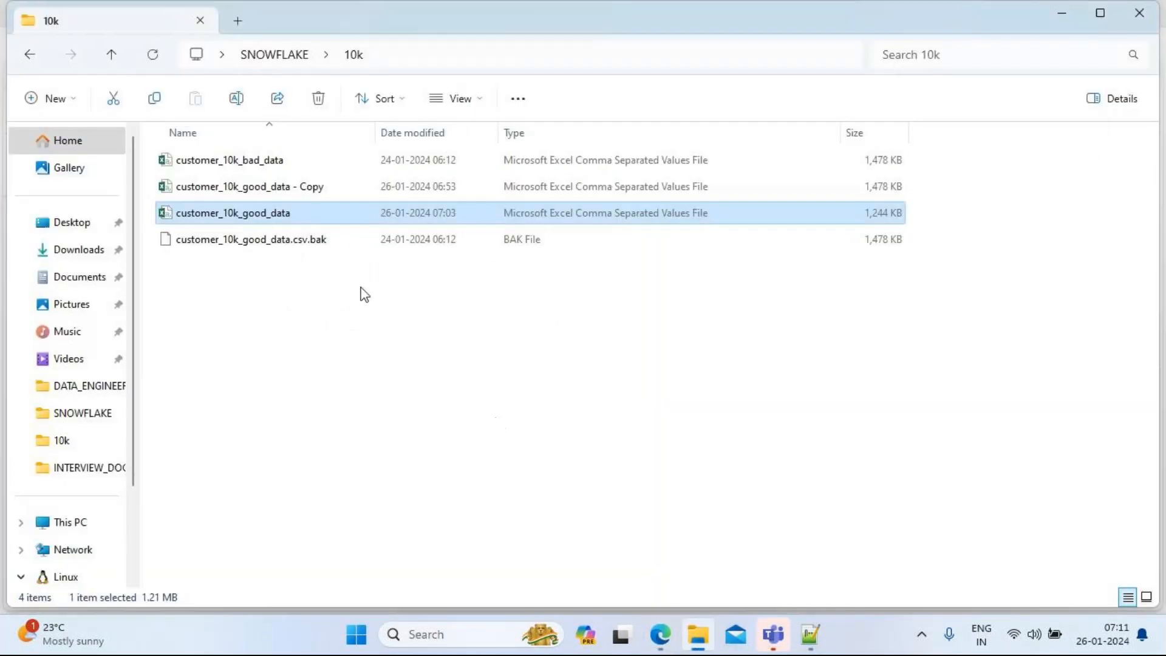
{"action": "right_click", "coordinate": [250, 211]}
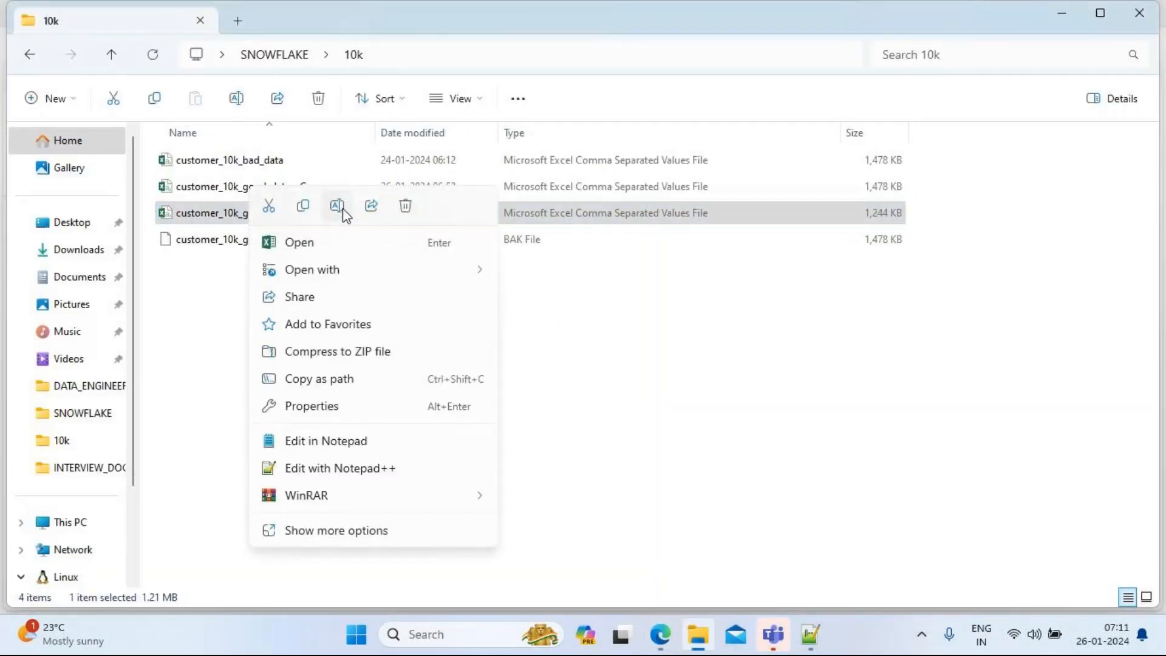
{"action": "left_click", "coordinate": [409, 210]}
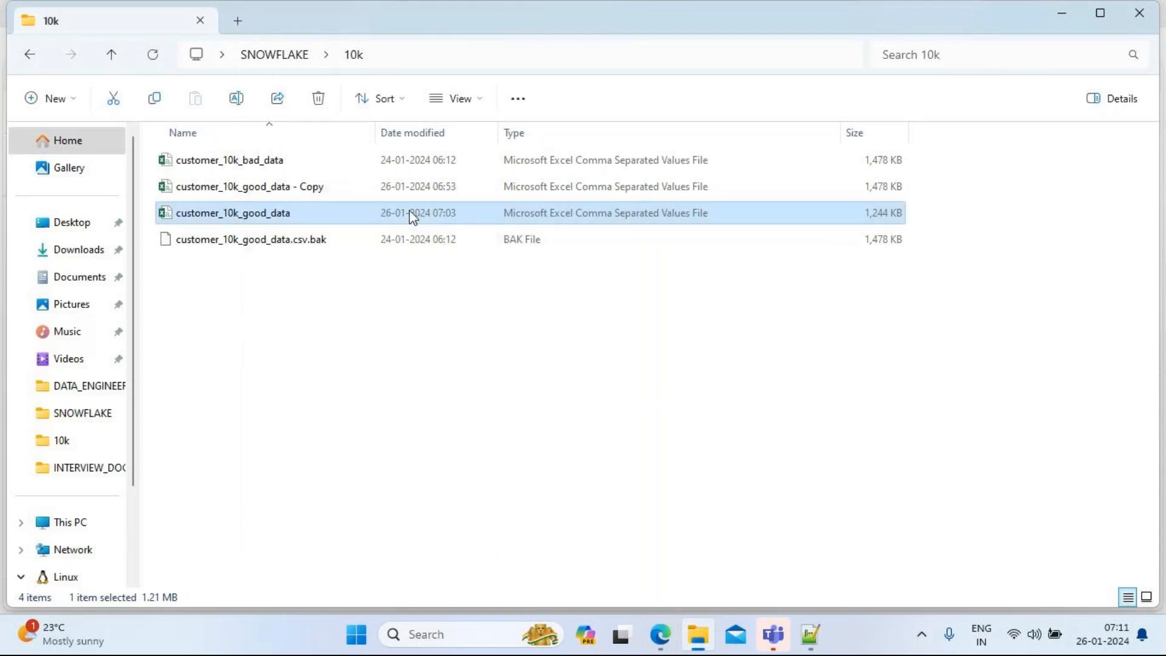
Step: Duplicate the '- Copy' file as 'customer_10k_good_data - Copy - Copy'
{"action": "left_click", "coordinate": [254, 188]}
{"action": "right_click", "coordinate": [254, 189]}
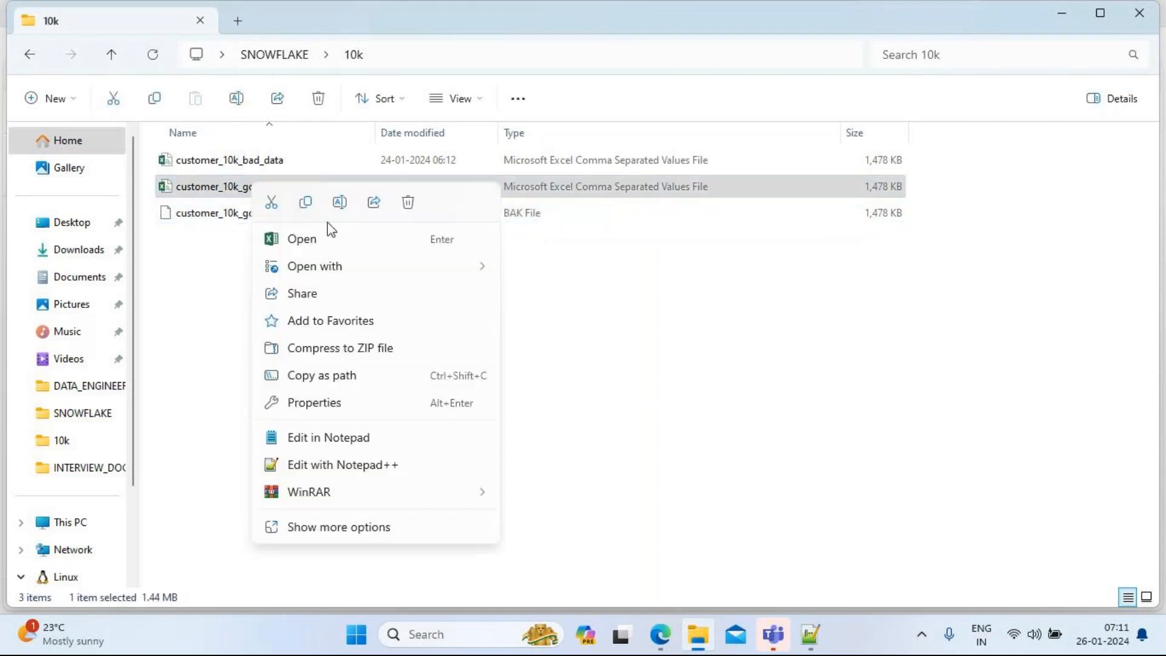
{"action": "left_click", "coordinate": [305, 207]}
{"action": "left_click", "coordinate": [211, 307]}
{"action": "right_click", "coordinate": [210, 304]}
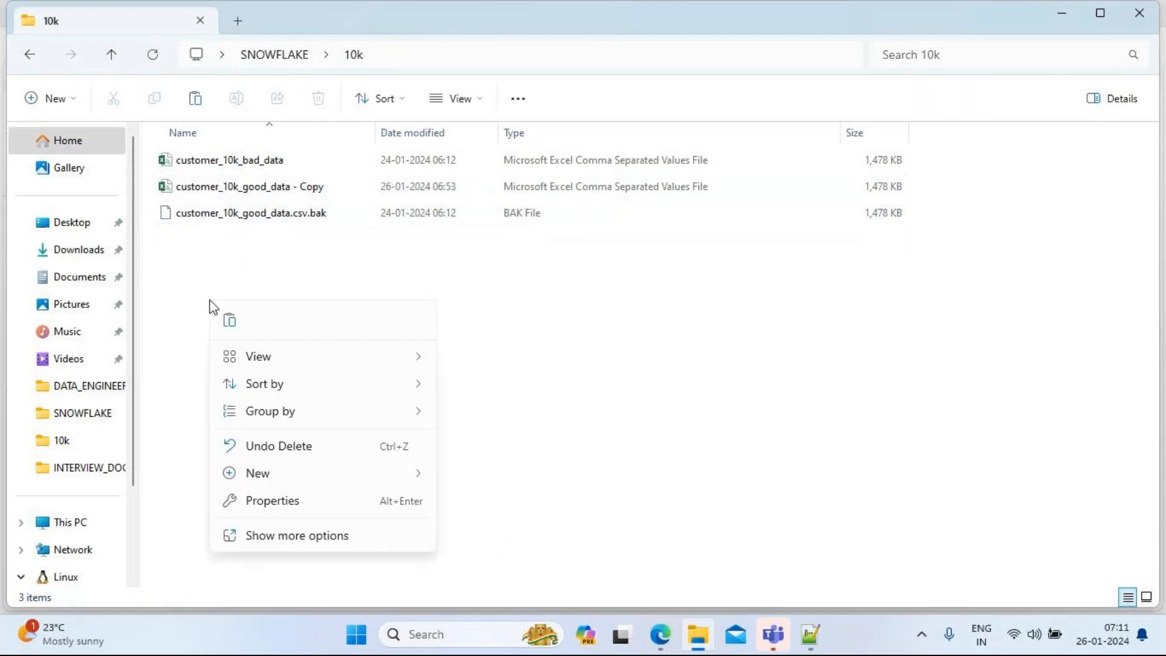
{"action": "left_click", "coordinate": [228, 322]}
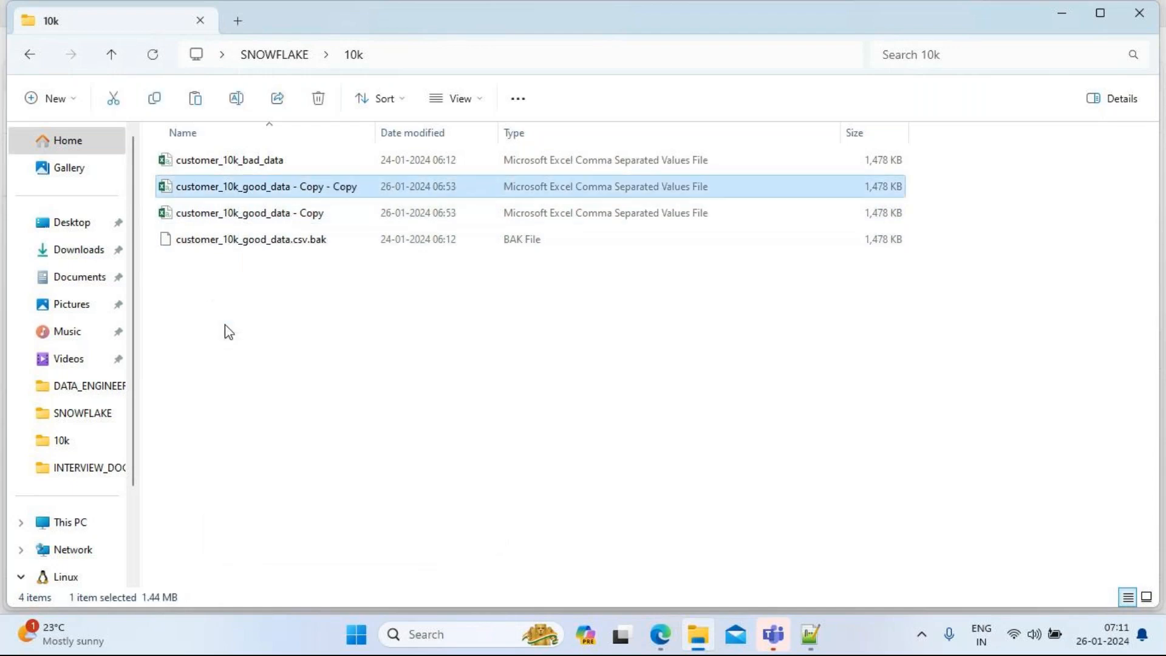
{"action": "key", "text": "alt+Tab"}
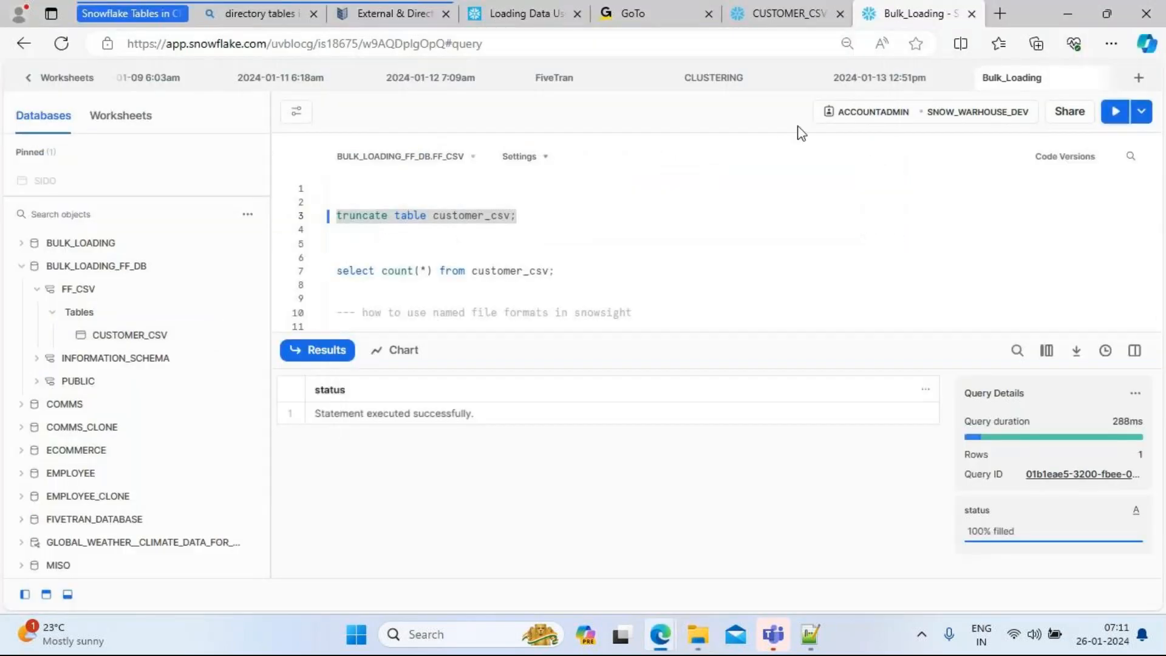
Step: Truncate customer_csv again and return to the CUSTOMER_CSV Copy History page
{"action": "left_click", "coordinate": [786, 13]}
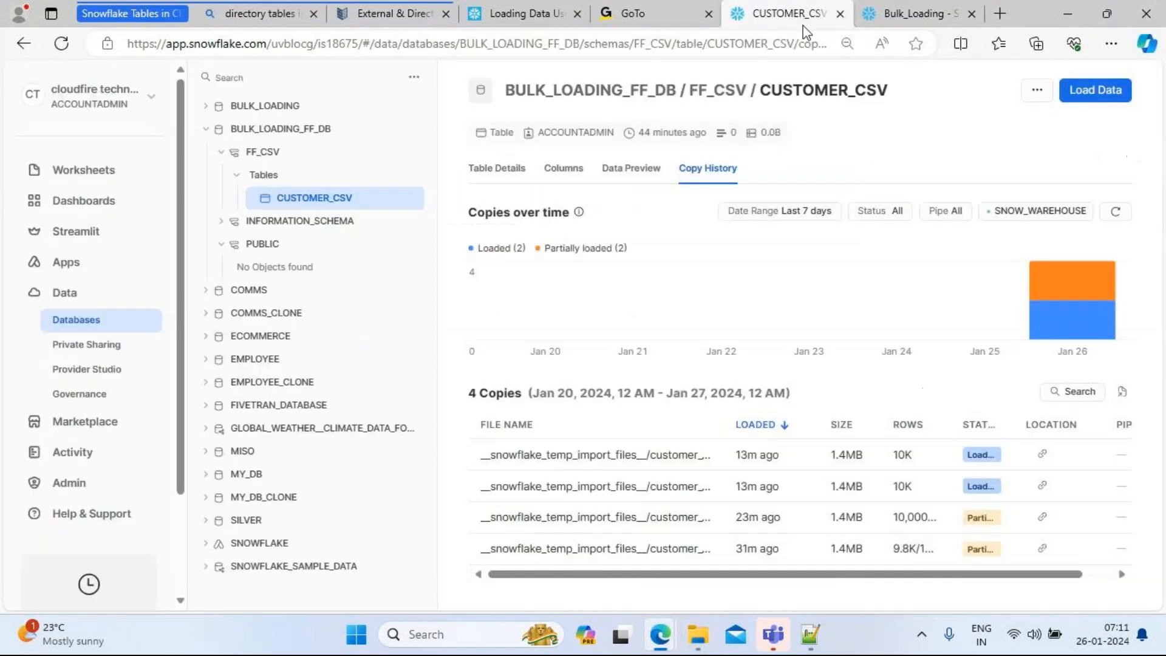
{"action": "left_click", "coordinate": [899, 12]}
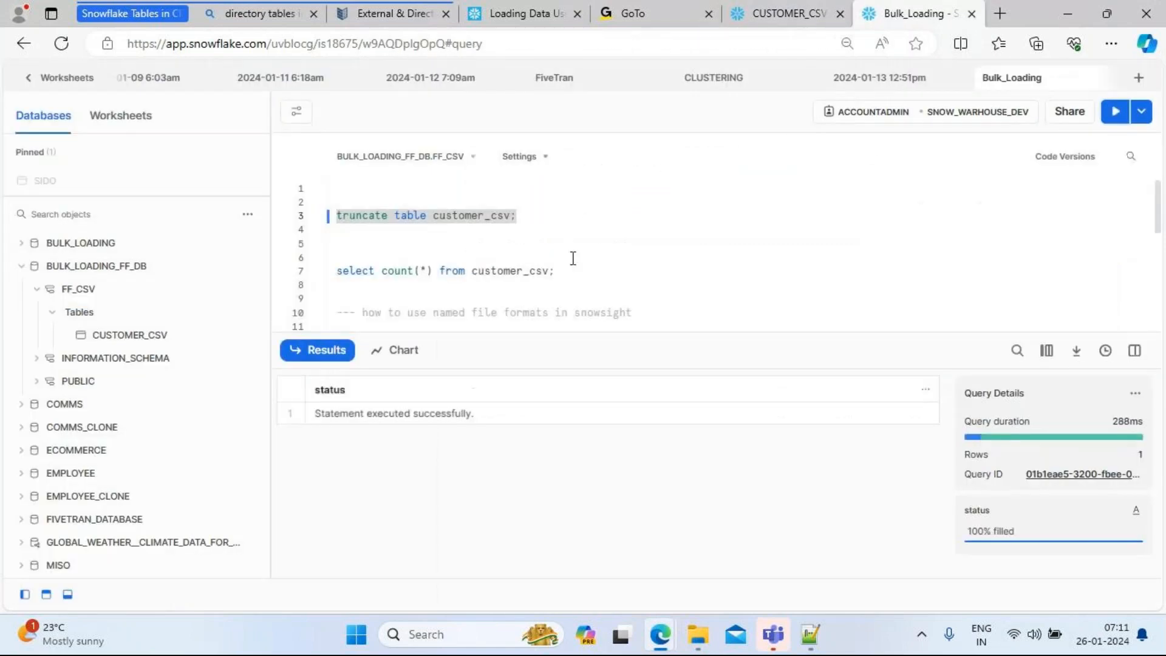
{"action": "left_click", "coordinate": [528, 216]}
{"action": "left_click", "coordinate": [322, 222], "text": "shift"}
{"action": "left_click", "coordinate": [1115, 112]}
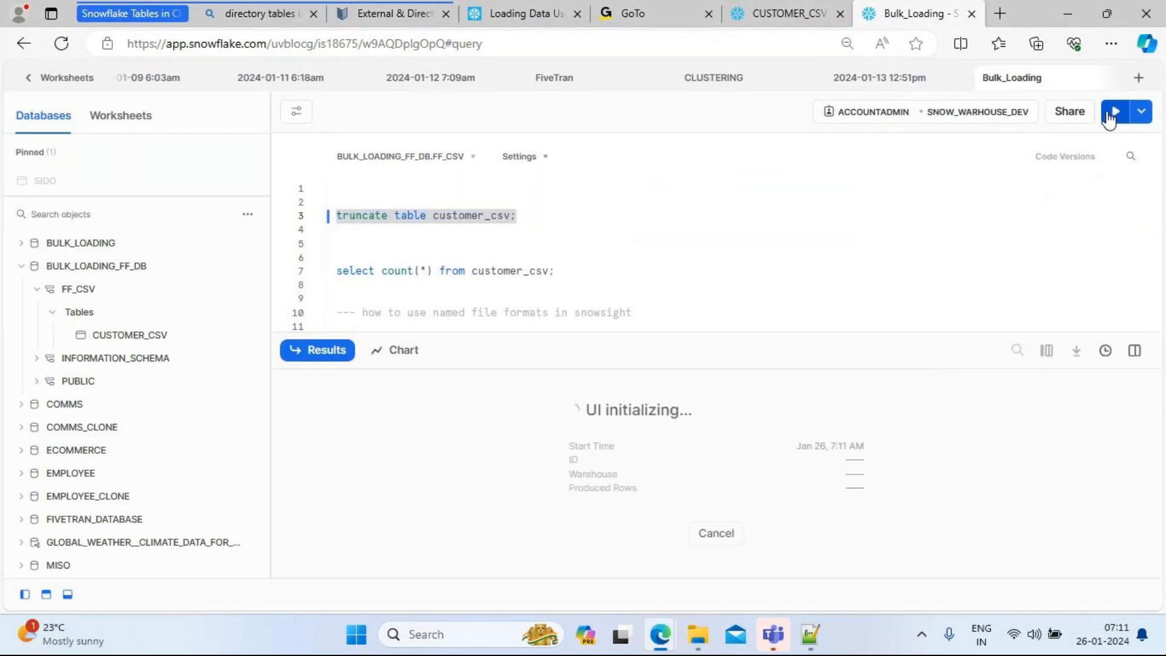
{"action": "left_click", "coordinate": [783, 14]}
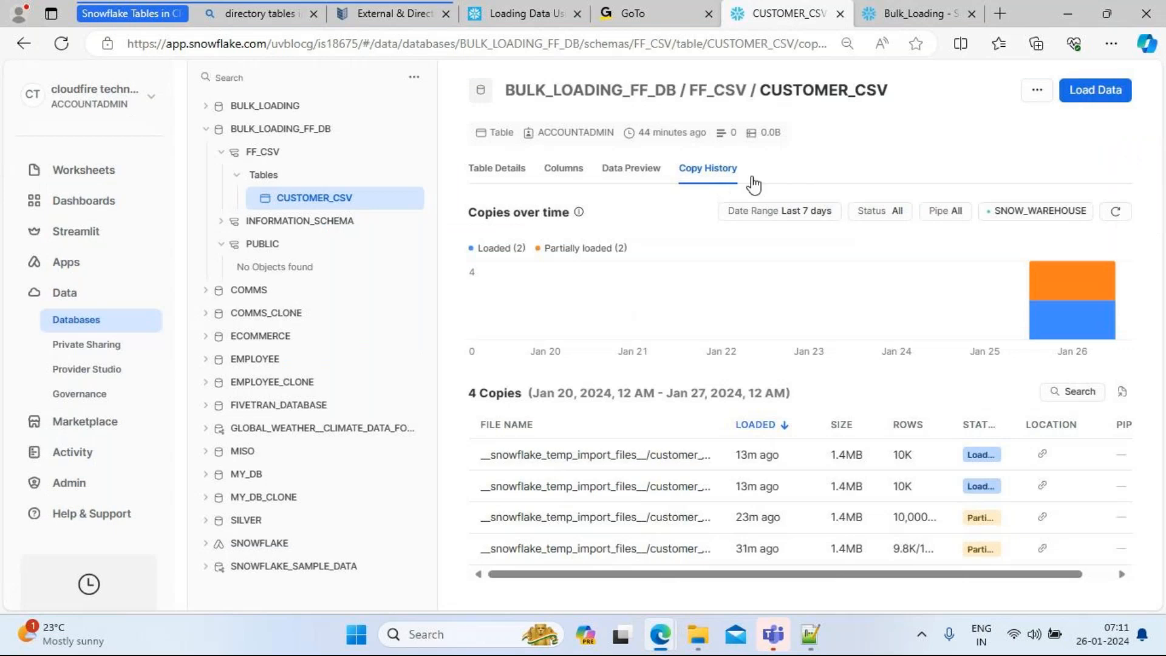
Step: Queue both good-data copy files in the CUSTOMER_CSV Load Data wizard
{"action": "left_click", "coordinate": [1081, 91]}
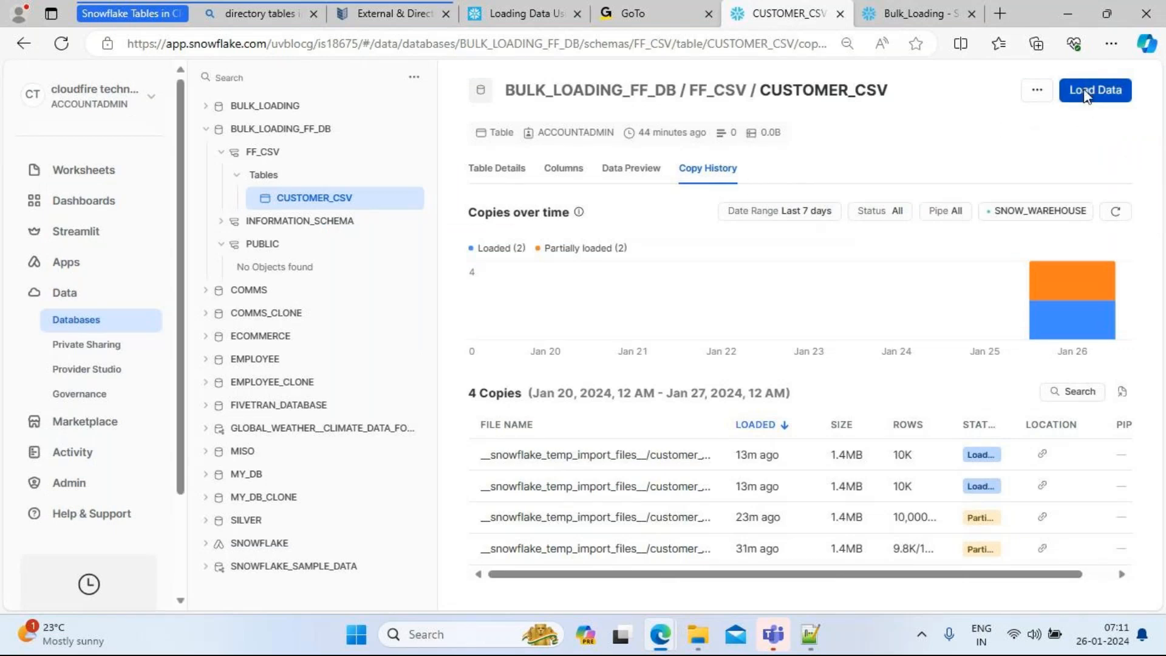
{"action": "left_click", "coordinate": [554, 318]}
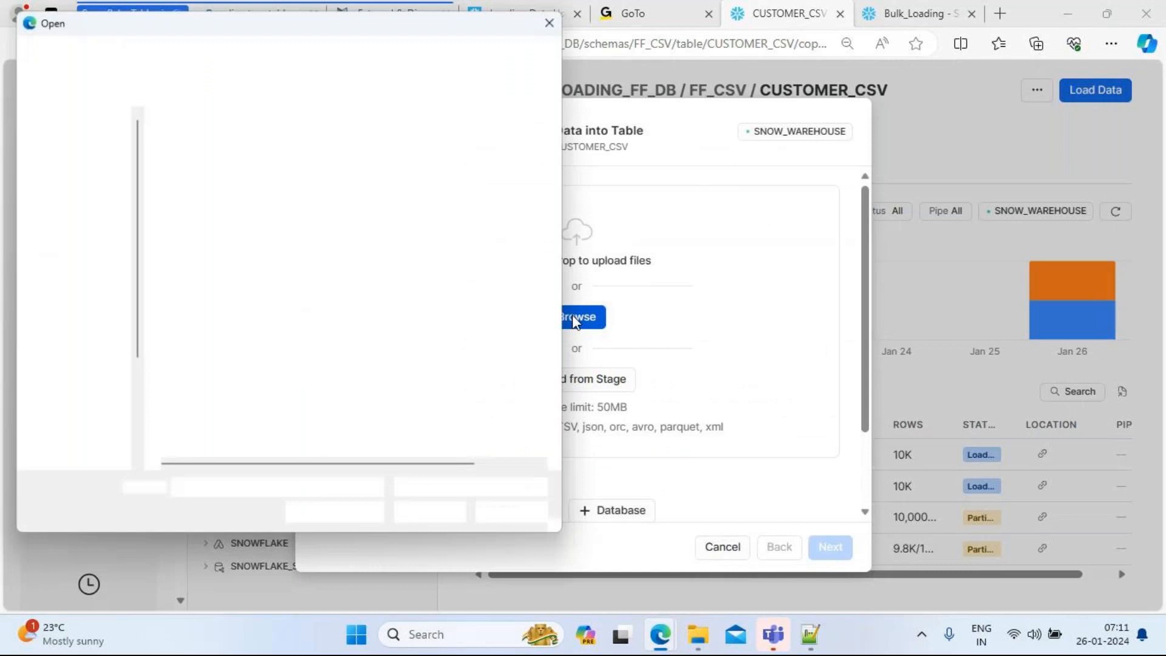
{"action": "left_click", "coordinate": [281, 171]}
{"action": "key", "text": "shift+Down"}
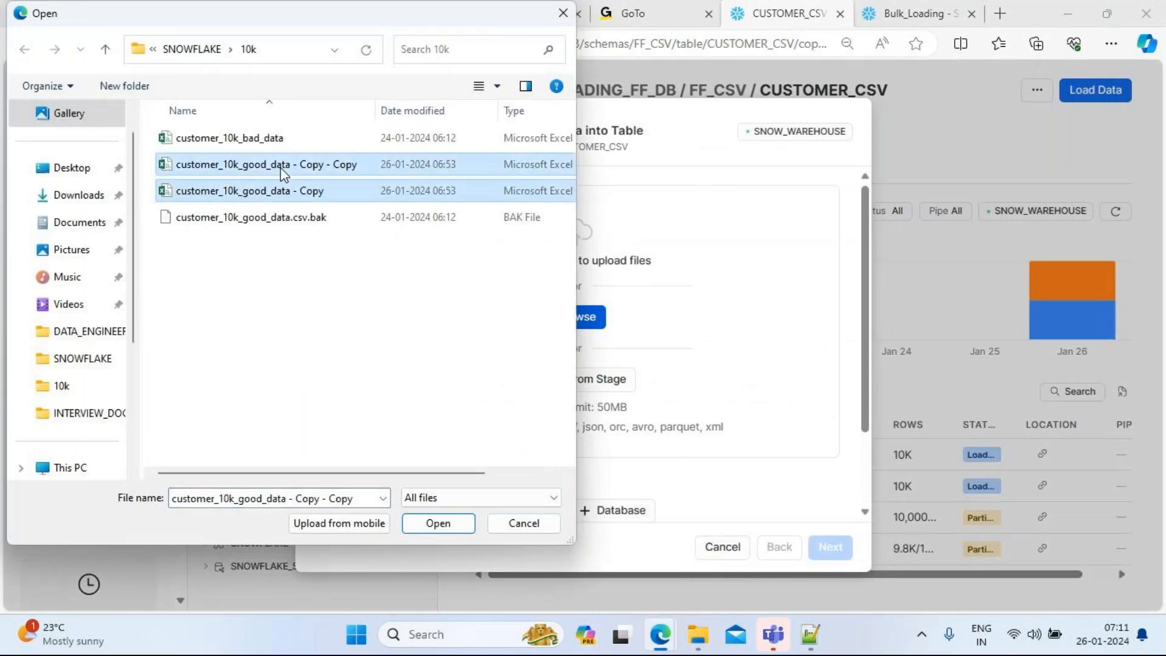
{"action": "left_click", "coordinate": [437, 523]}
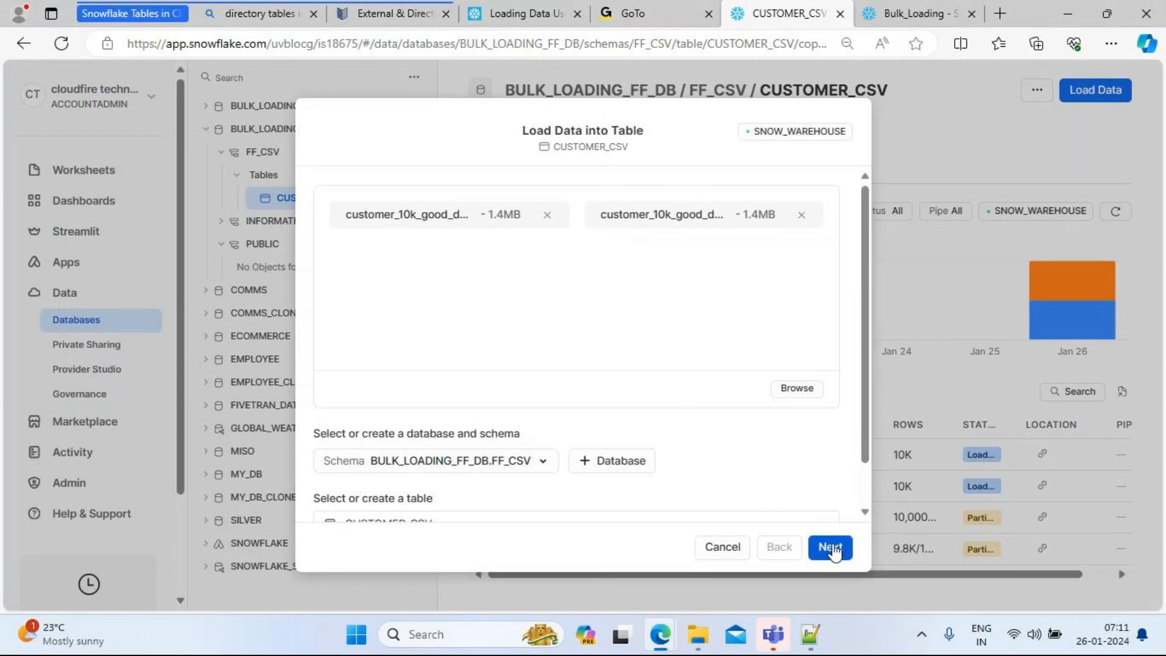
{"action": "left_click", "coordinate": [830, 547]}
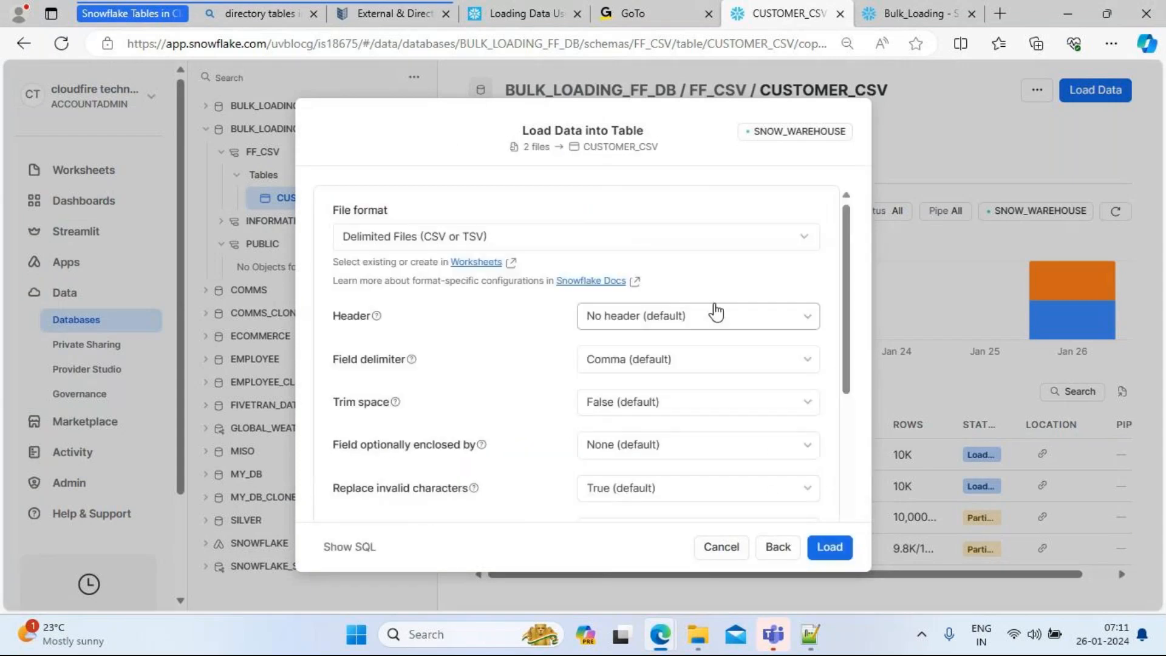
Step: Load them with CUSTOMER_CSV_FF2 and default error handling, inserting 20,000 rows
{"action": "left_click", "coordinate": [569, 243]}
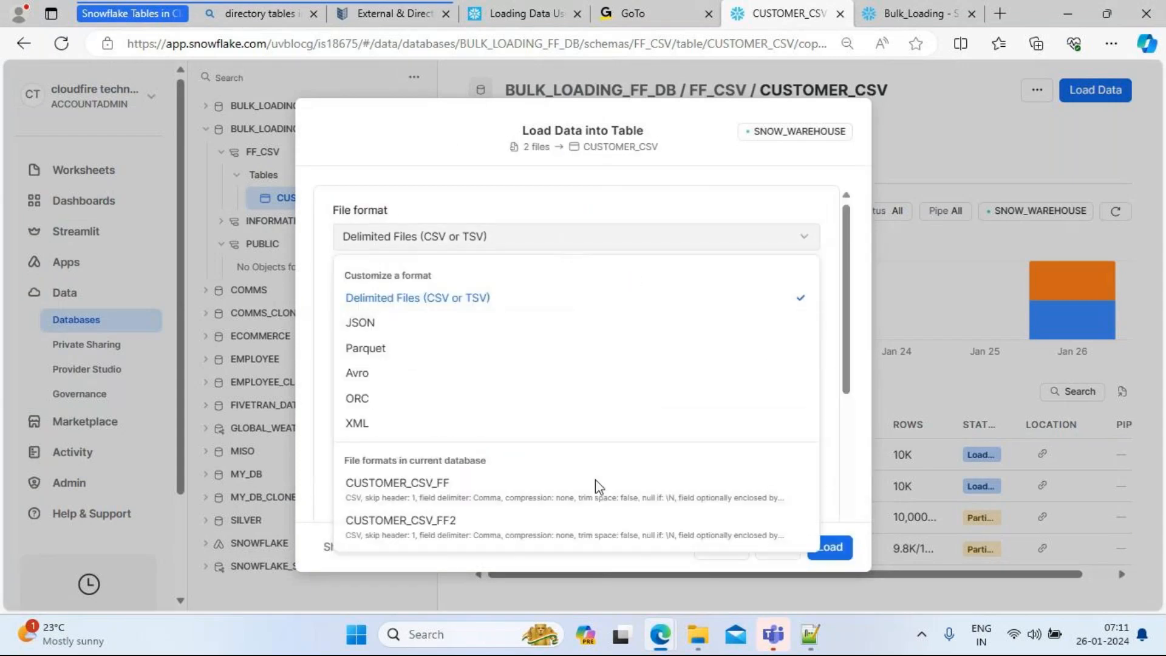
{"action": "left_click", "coordinate": [452, 527]}
{"action": "left_click", "coordinate": [571, 371]}
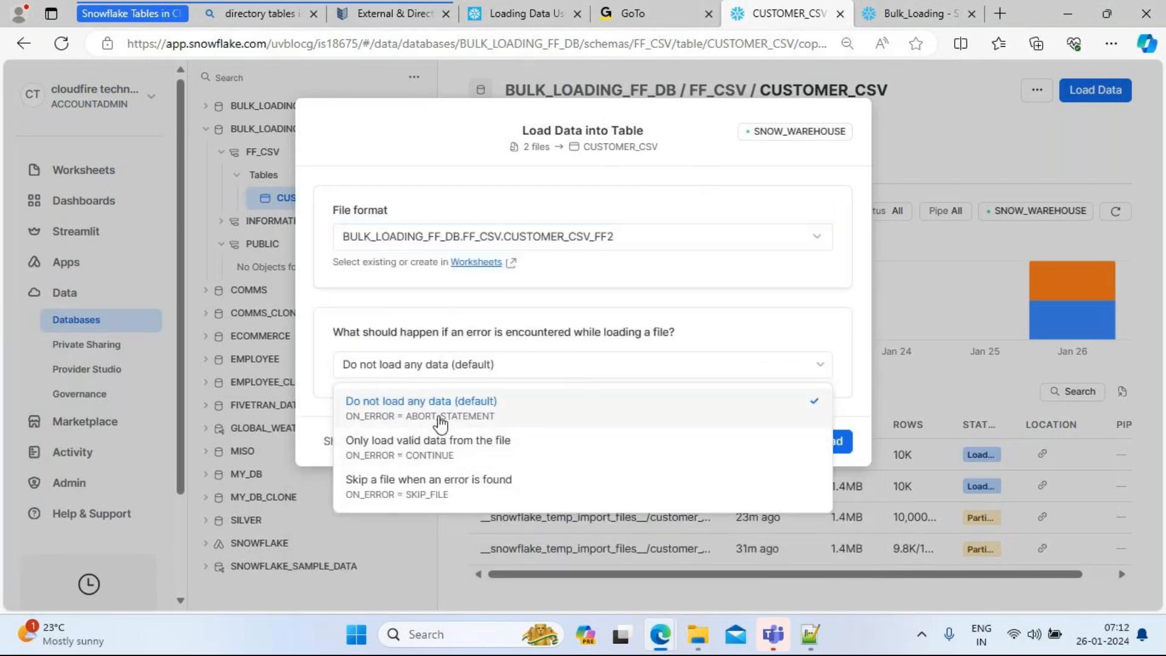
{"action": "left_click", "coordinate": [437, 483]}
{"action": "left_click", "coordinate": [832, 443]}
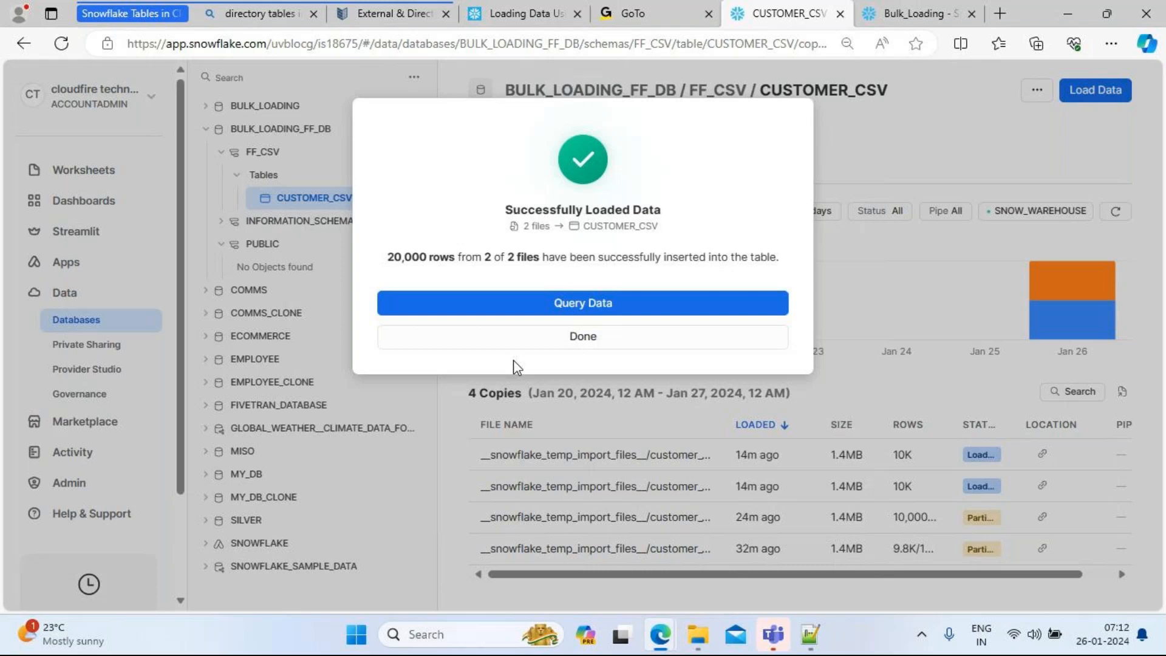
Step: Close the Successfully Loaded Data dialog to preview CUSTOMER_CSV's newly loaded rows
{"action": "left_click", "coordinate": [583, 349]}
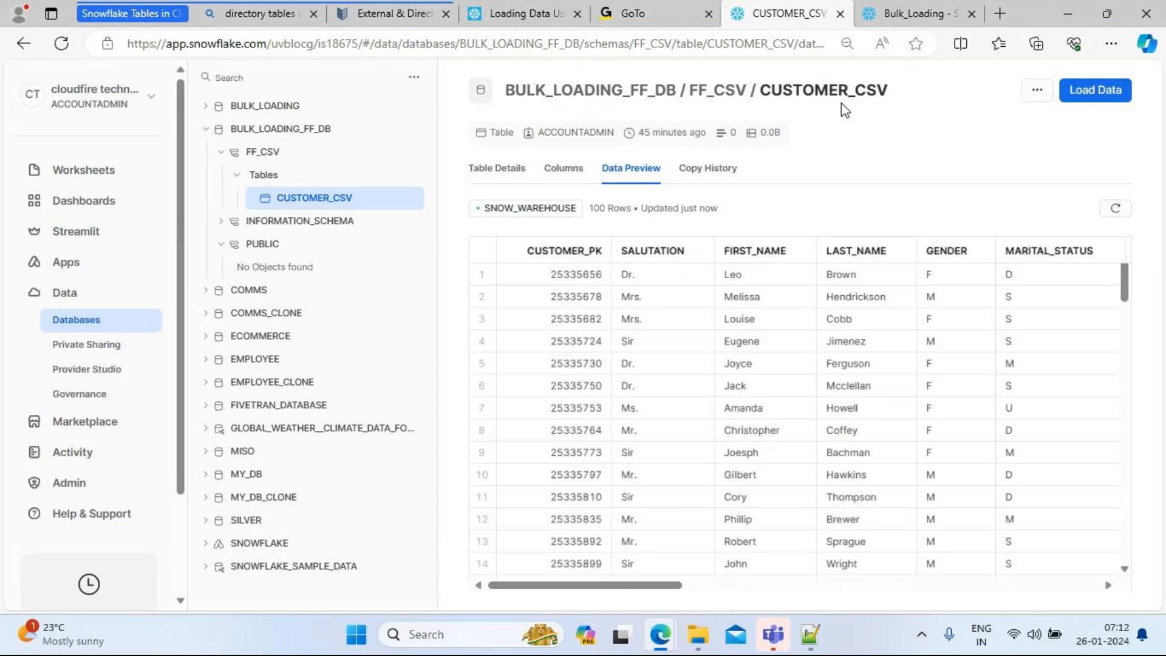
{"action": "mouse_move", "coordinate": [662, 648]}
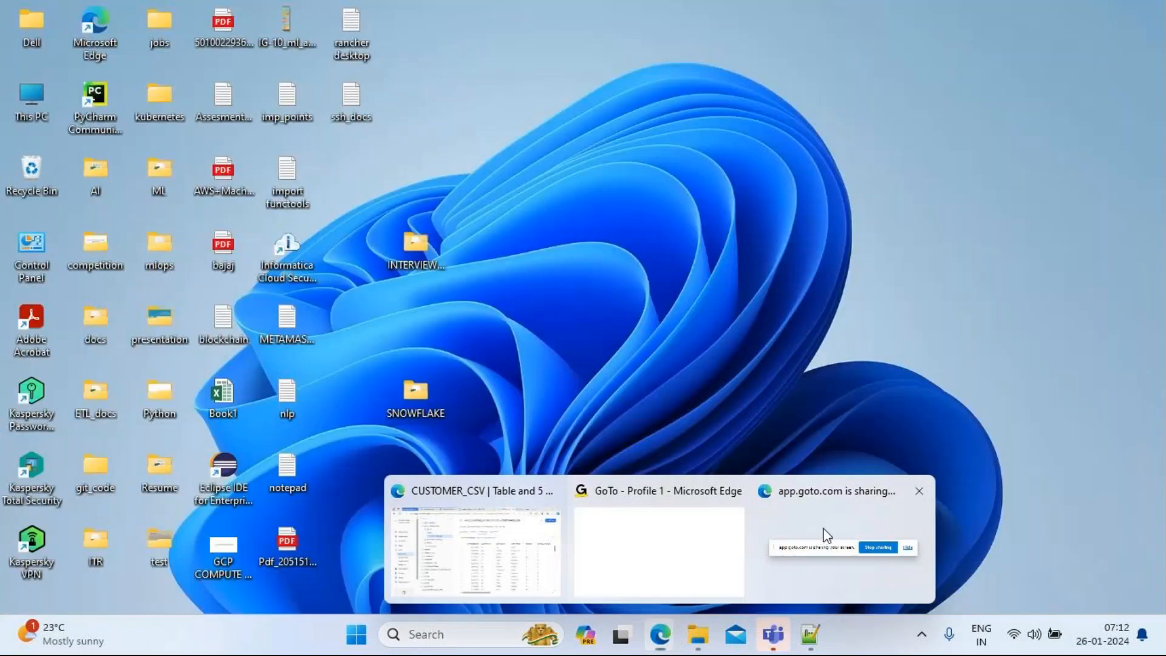
Step: Hide the screen-sharing notice and bring the 'GoTo - Profile 1' meeting window forward
{"action": "left_click", "coordinate": [820, 534]}
{"action": "left_click", "coordinate": [725, 562]}
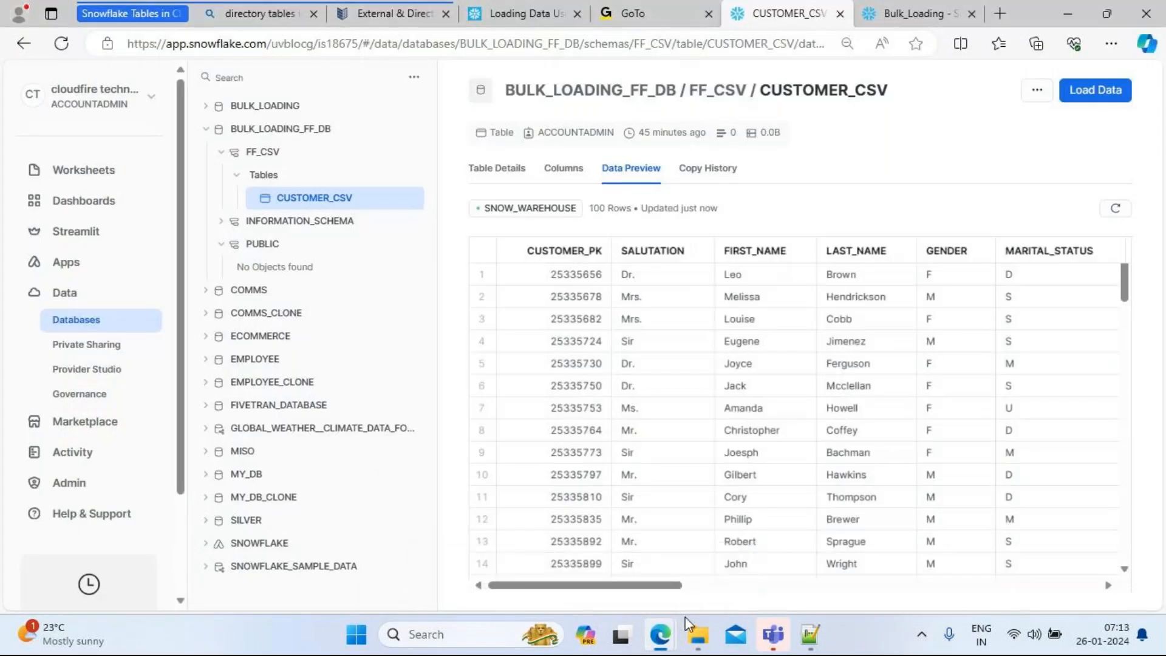
{"action": "mouse_move", "coordinate": [661, 636]}
{"action": "left_click", "coordinate": [539, 574]}
{"action": "left_click", "coordinate": [645, 19]}
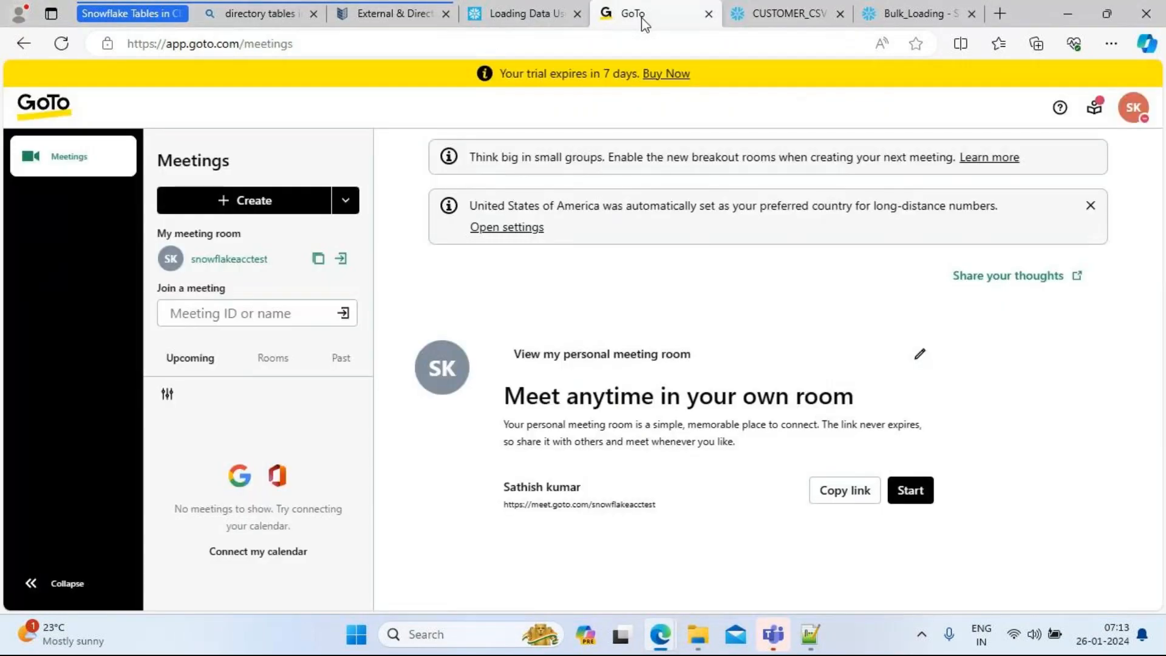
{"action": "left_click", "coordinate": [783, 8]}
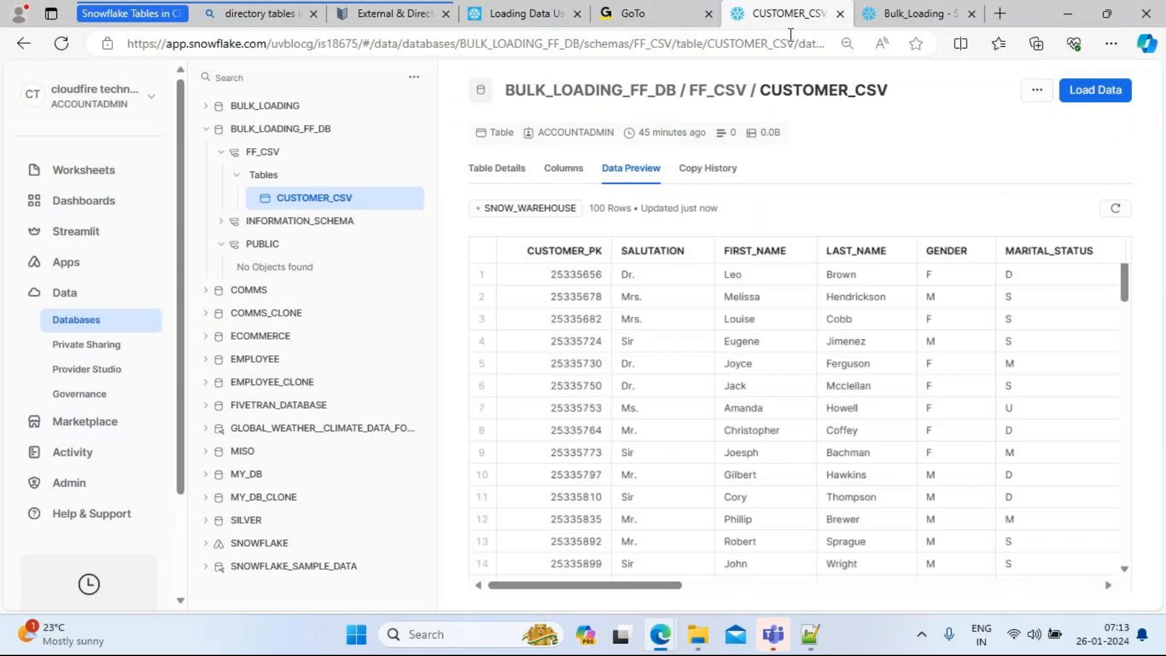
{"action": "key", "text": "alt+Tab"}
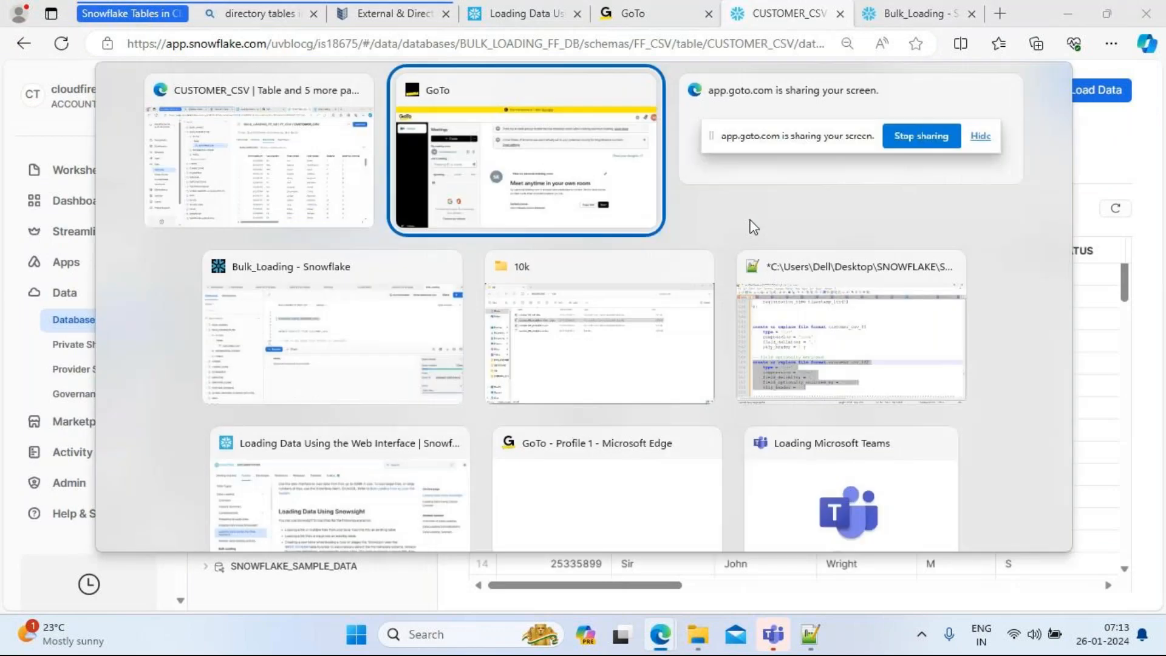
{"action": "left_click", "coordinate": [638, 454]}
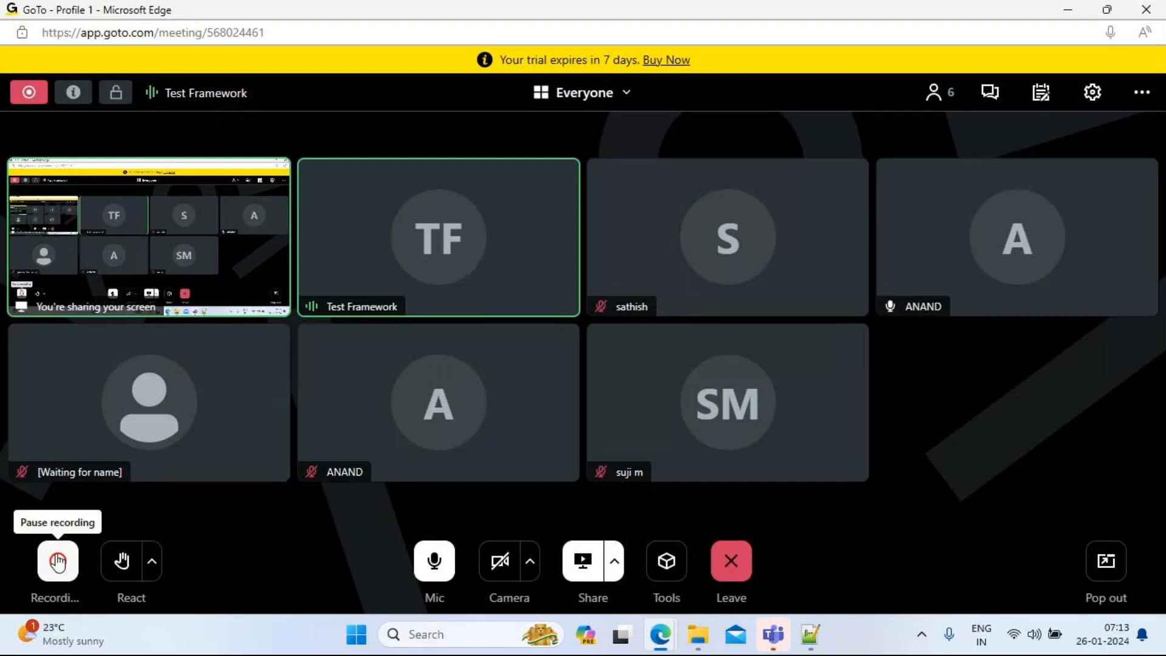